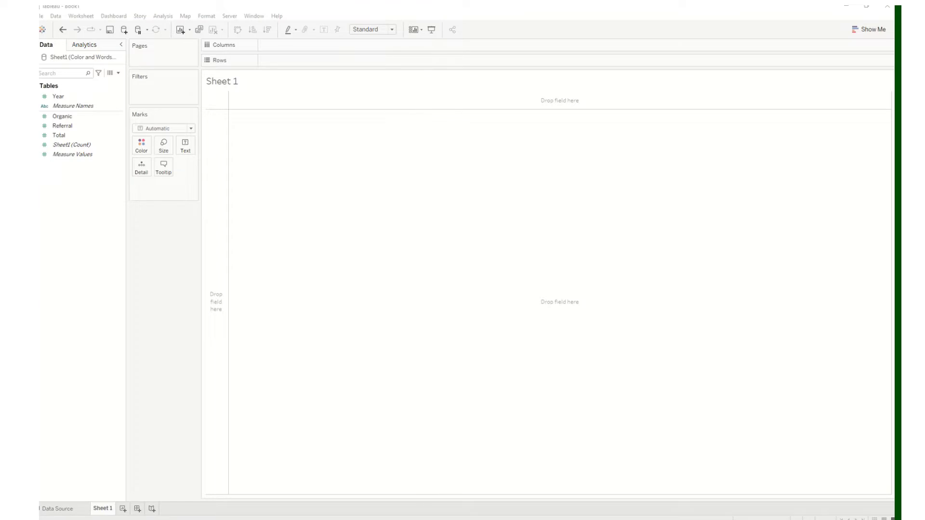
Step: Set the worksheet's view fit to Entire View
mouse_move(442, 8)
left_click(388, 35)
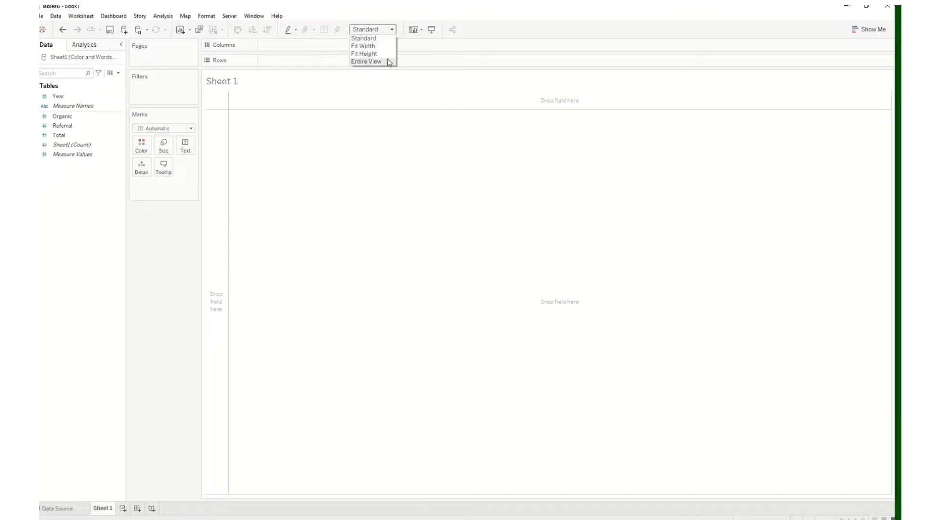
left_click(385, 63)
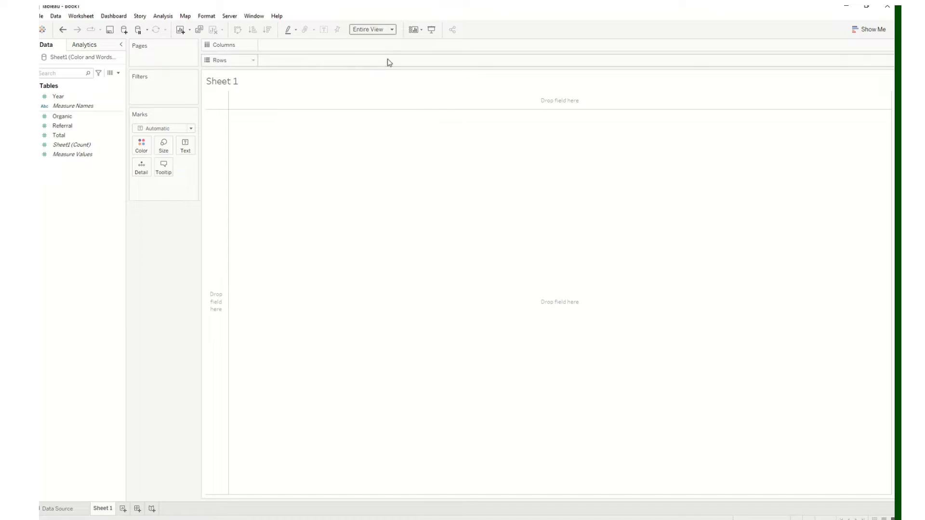
Step: Change the Year field's data type to Date & Time and convert the field to discrete
left_click(79, 96)
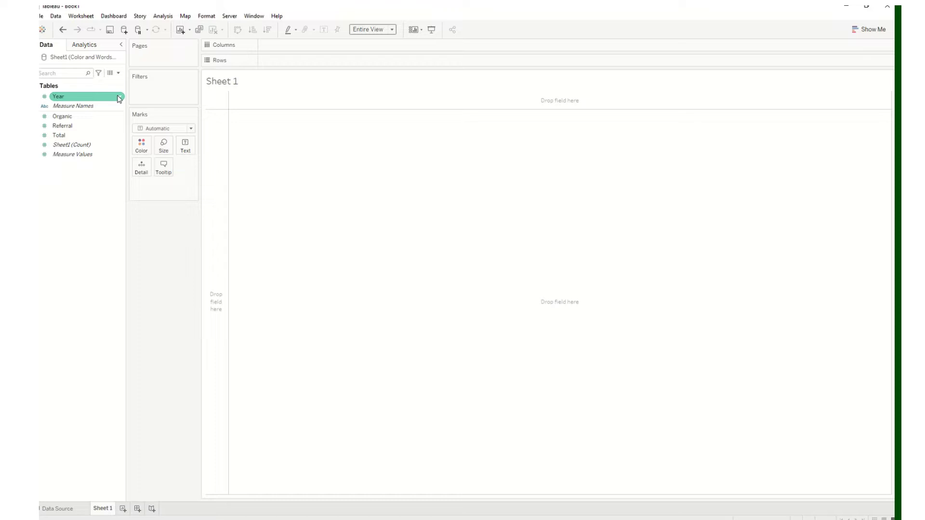
left_click(120, 99)
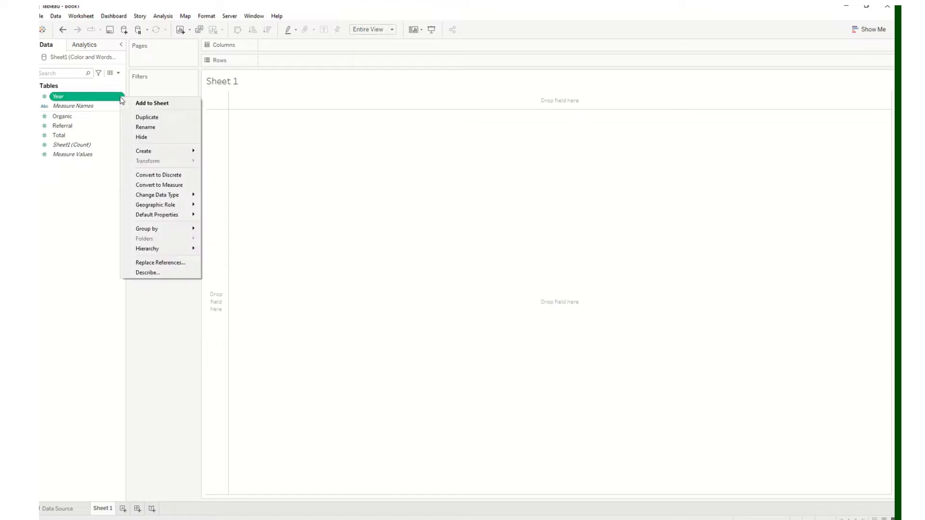
mouse_move(178, 198)
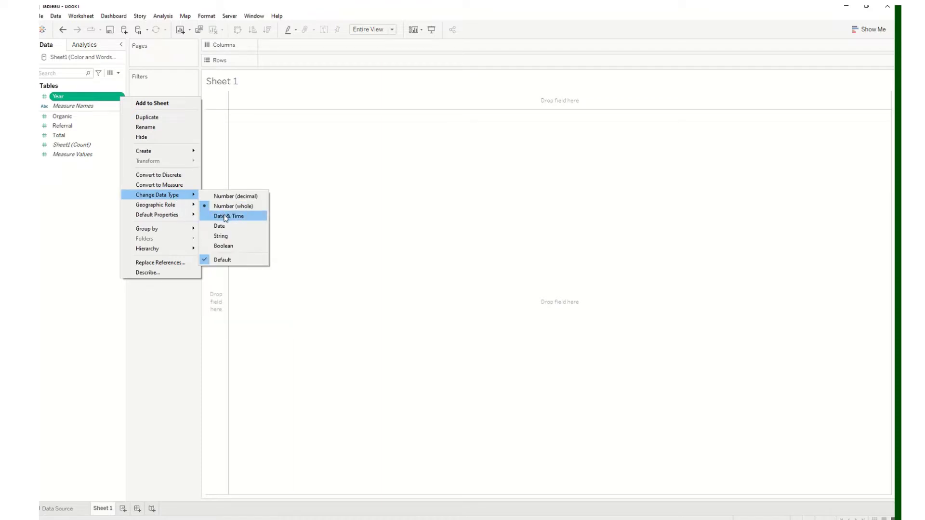
left_click(225, 217)
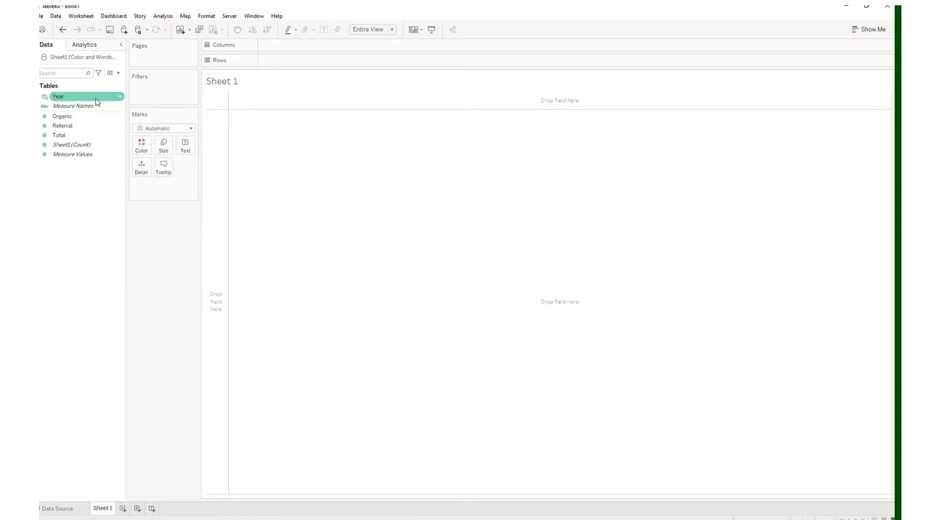
left_click(120, 98)
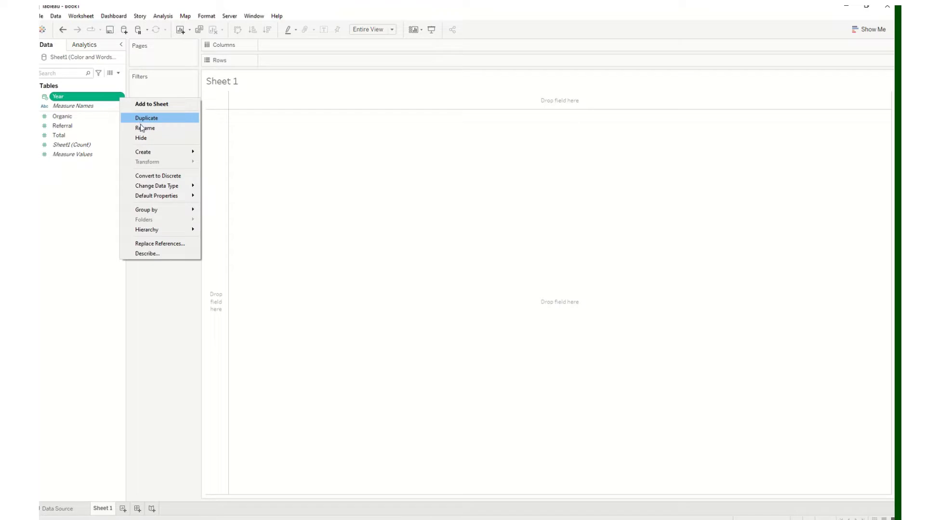
left_click(167, 176)
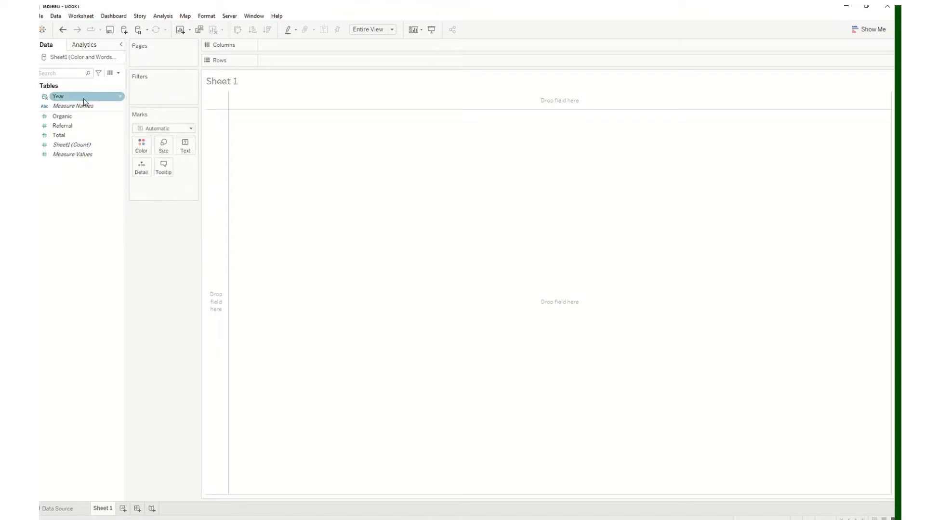
Step: Plot Organic by year, with Year as the column field and Organic as the row field
mouse_move(83, 99)
left_mouse_down()
mouse_move(74, 84)
mouse_move(198, 106)
mouse_move(93, 100)
left_mouse_up()
double_click(89, 99)
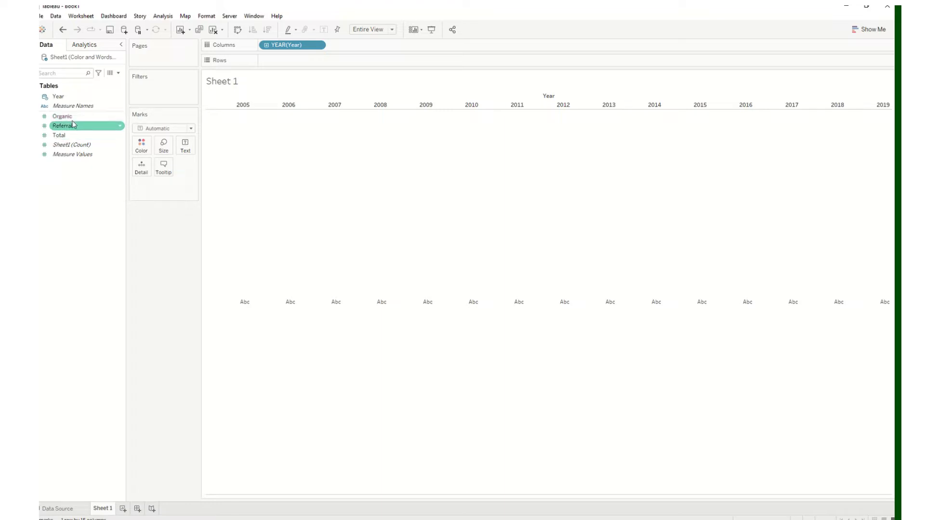
left_click_drag(76, 119, 270, 64)
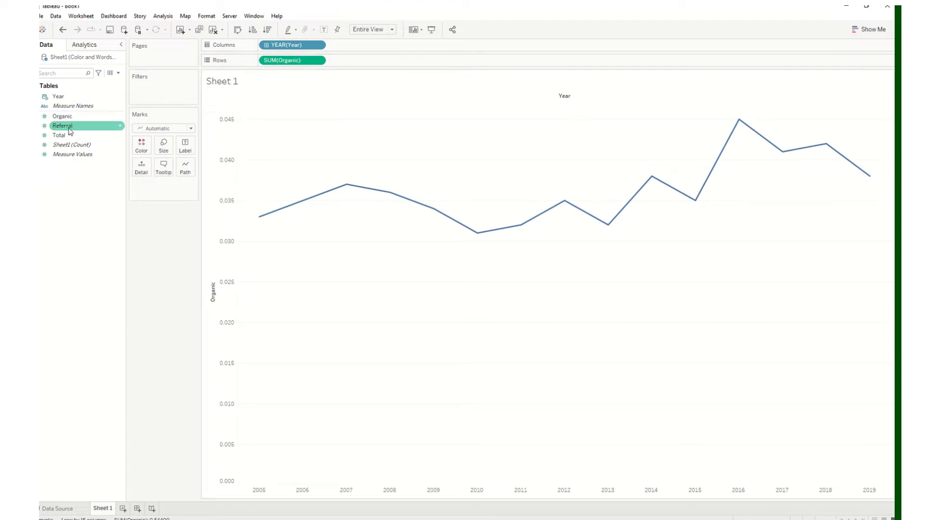
left_click_drag(73, 126, 345, 67)
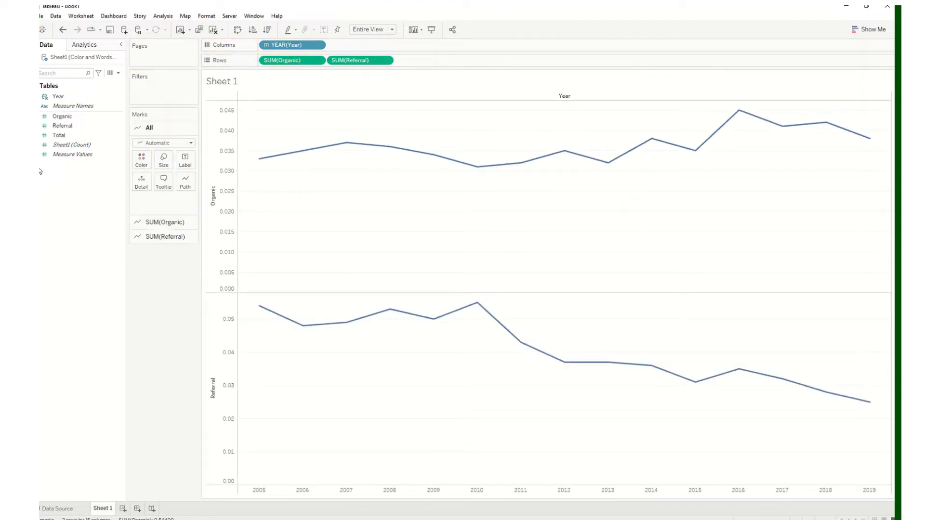
left_click_drag(59, 136, 409, 63)
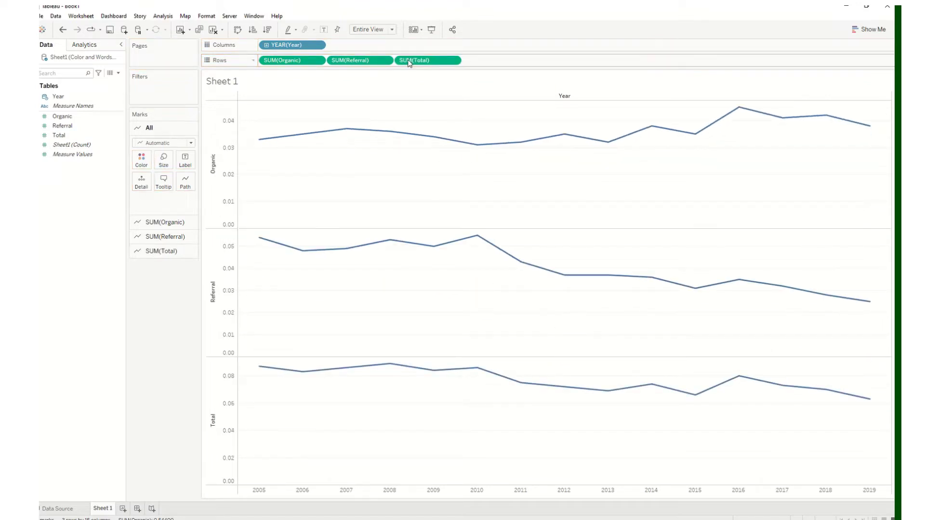
key("ctrl+z")
key("ctrl+z")
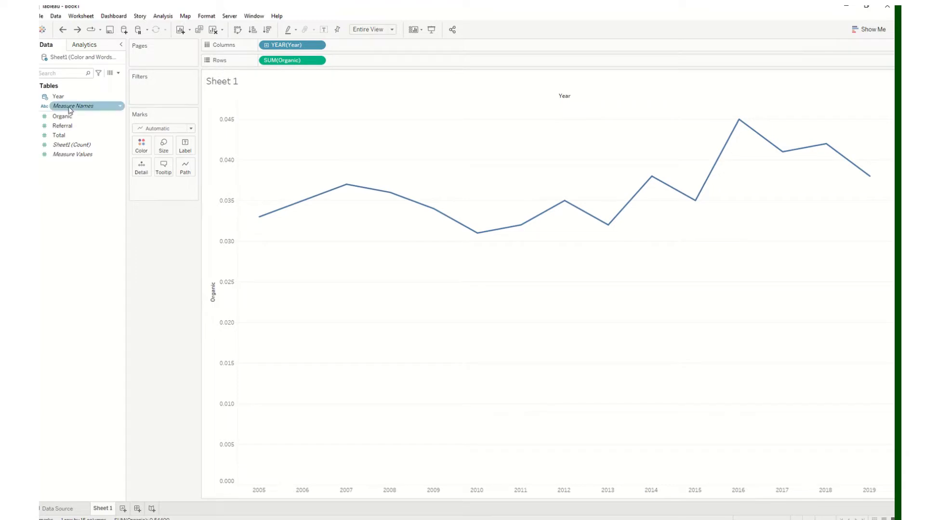
left_click_drag(65, 126, 220, 133)
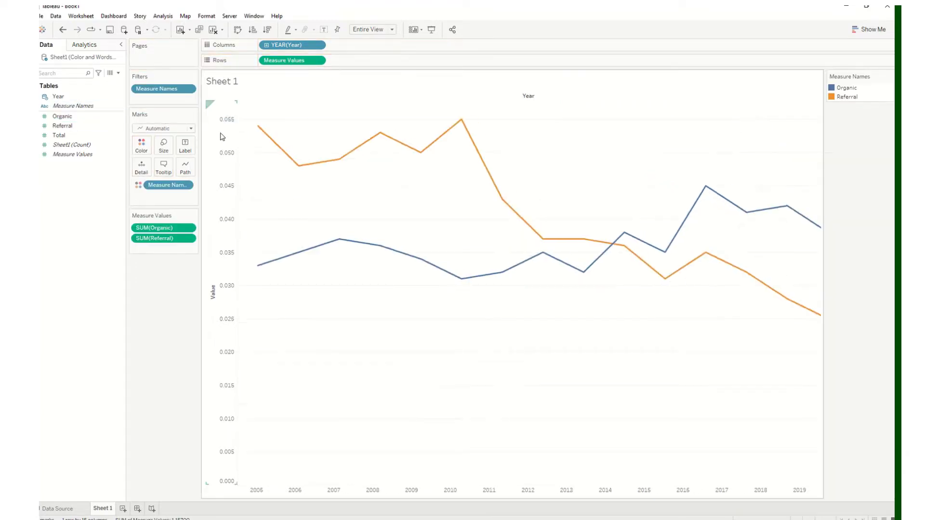
key("ctrl+z")
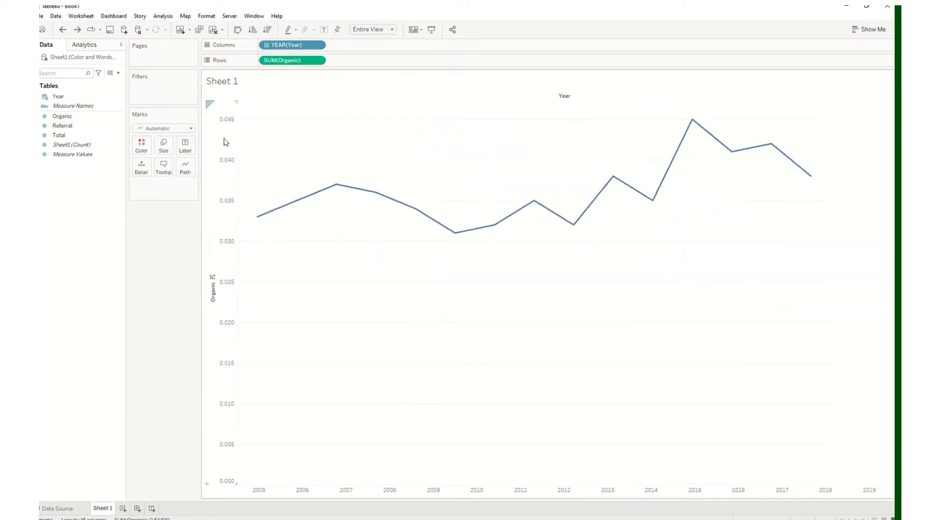
Step: Add Referral and Total to the Organic chart's vertical axis so all three measures share one value axis
left_click_drag(88, 127, 220, 173)
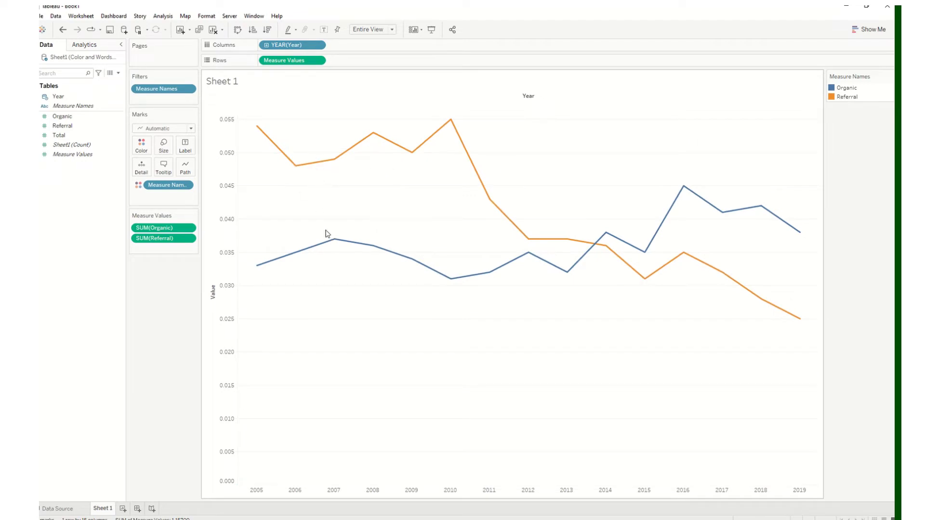
left_click(62, 139)
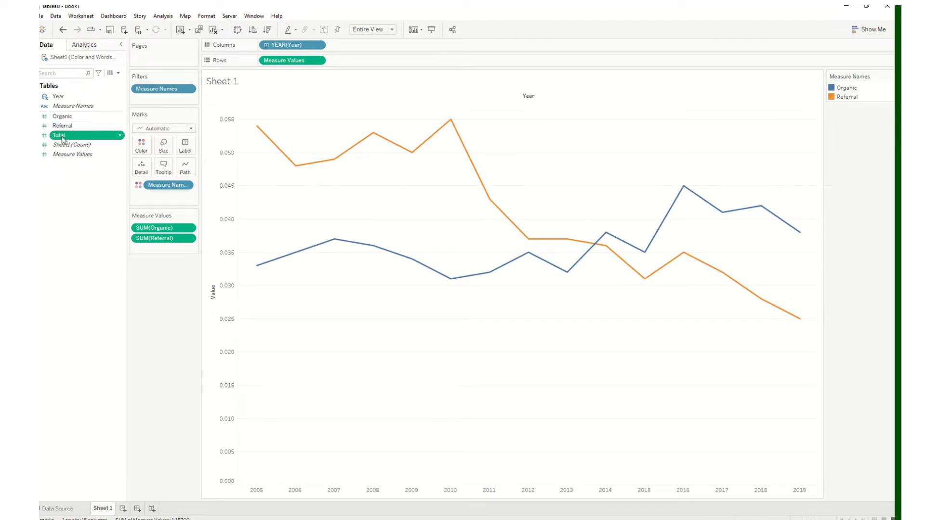
left_click_drag(62, 139, 222, 159)
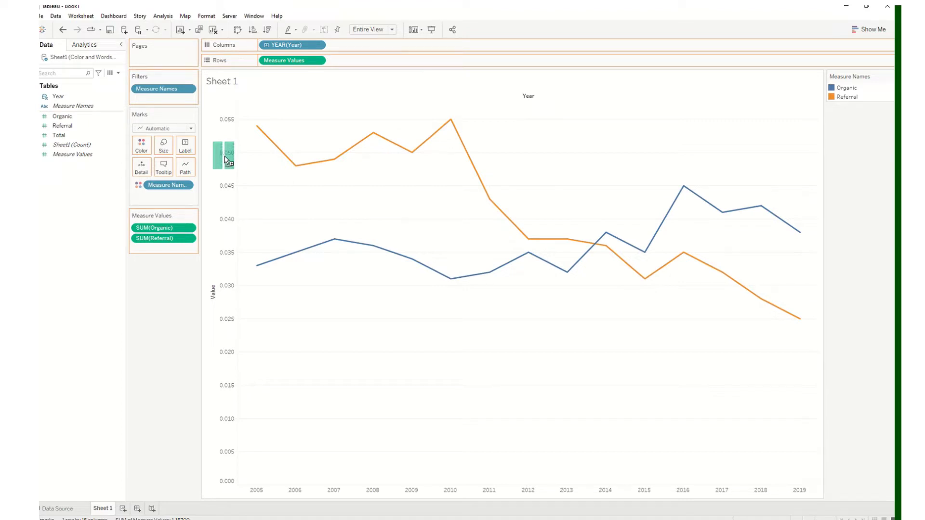
left_click_drag(226, 160, 228, 161)
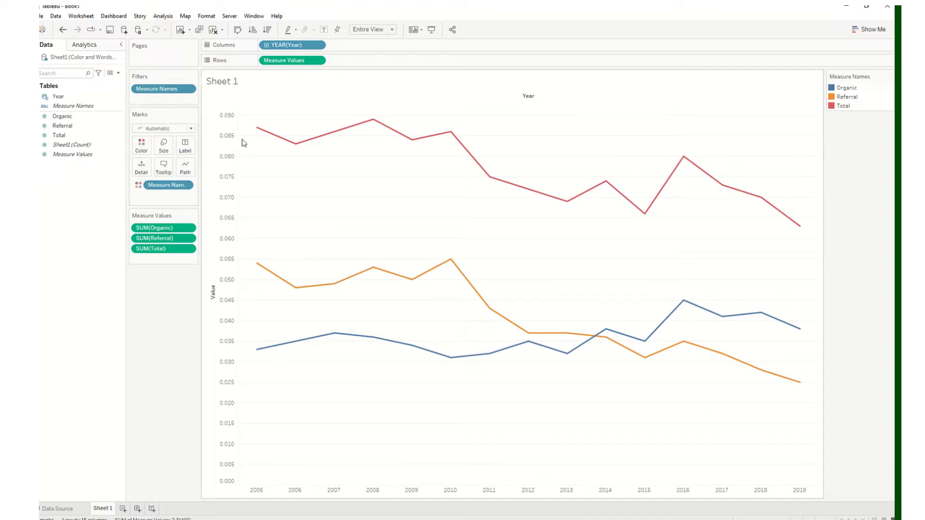
mouse_move(271, 138)
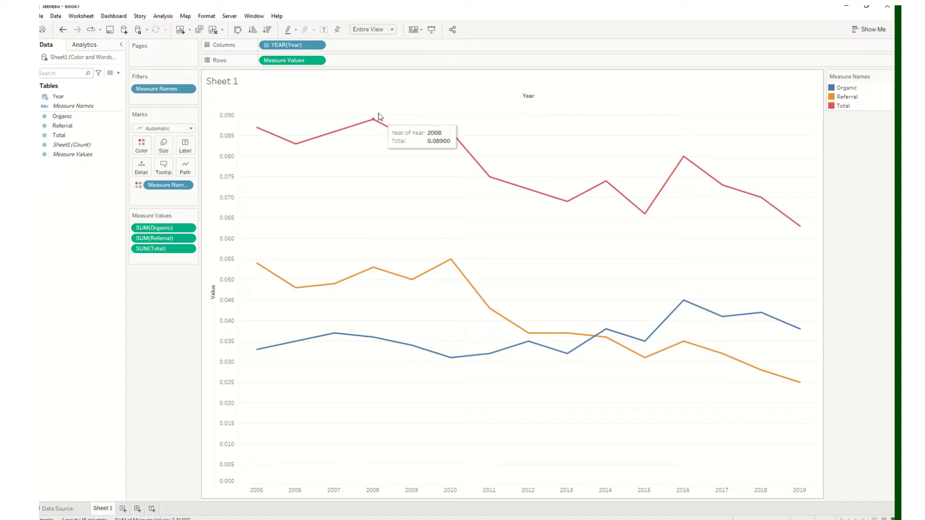
left_click(79, 117)
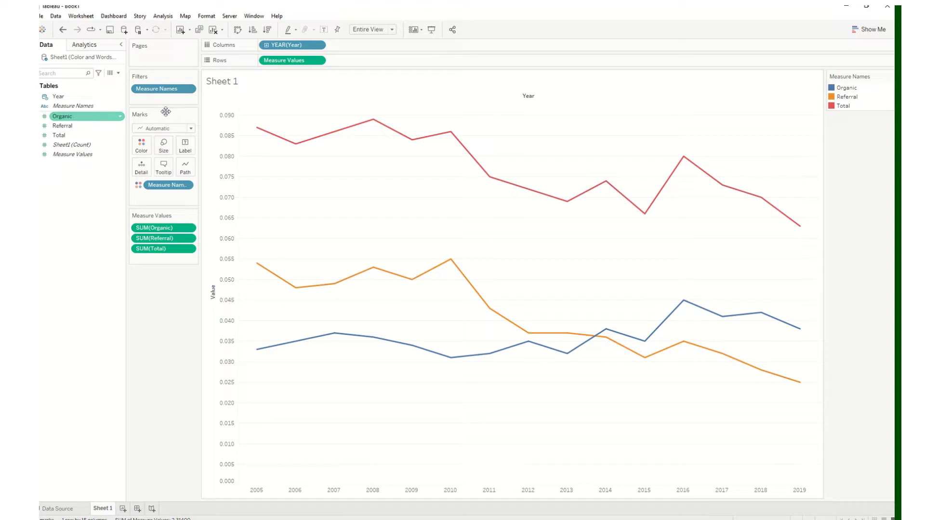
left_click_drag(165, 112, 303, 65)
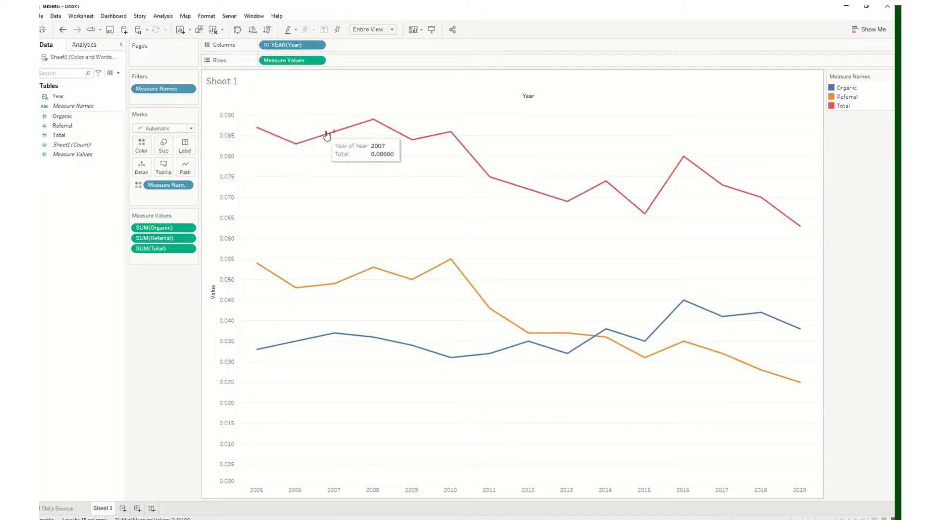
mouse_move(370, 124)
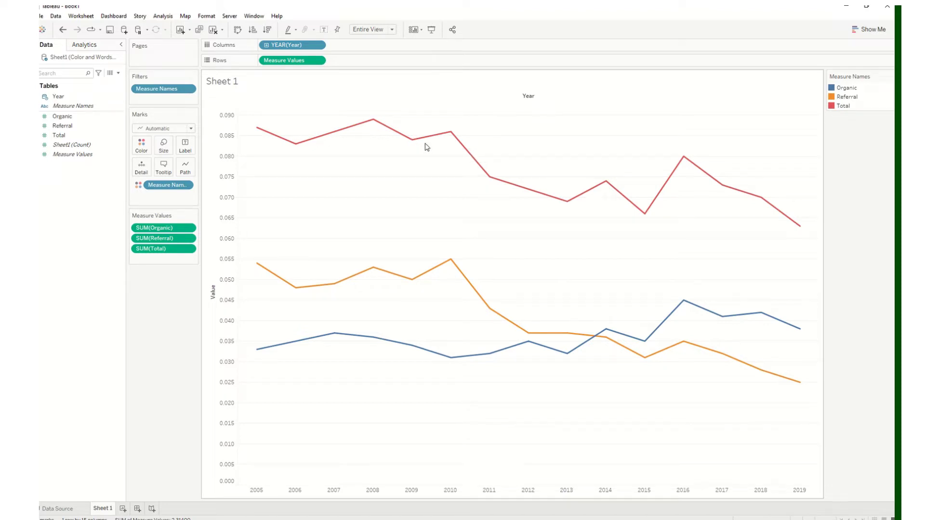
left_click(81, 119)
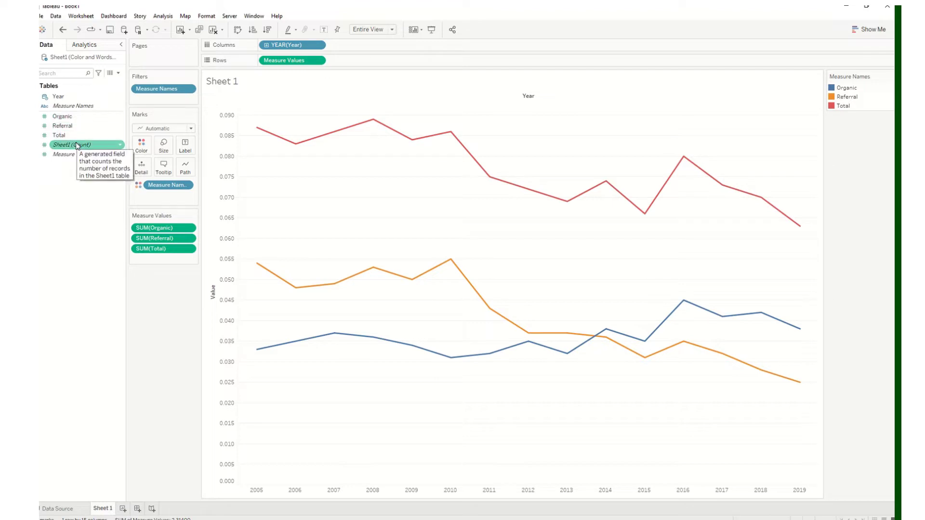
mouse_move(404, 27)
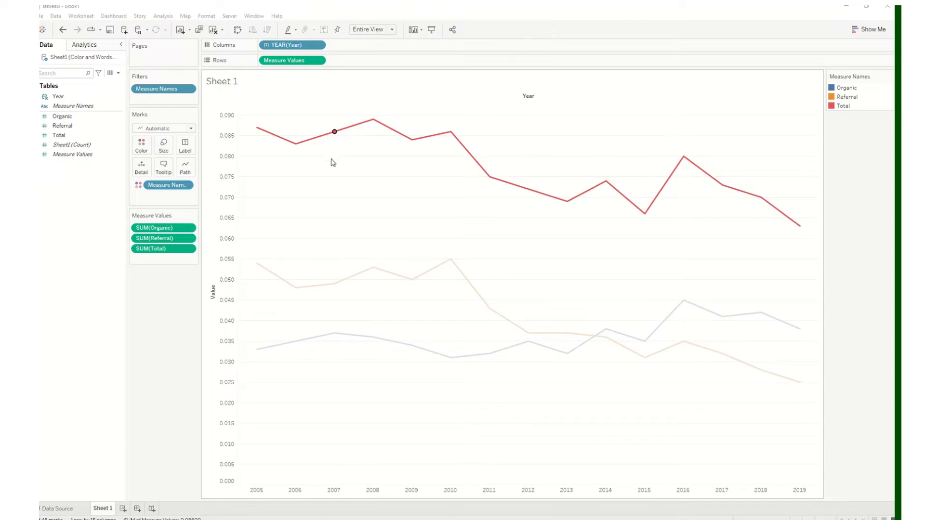
left_click(296, 180)
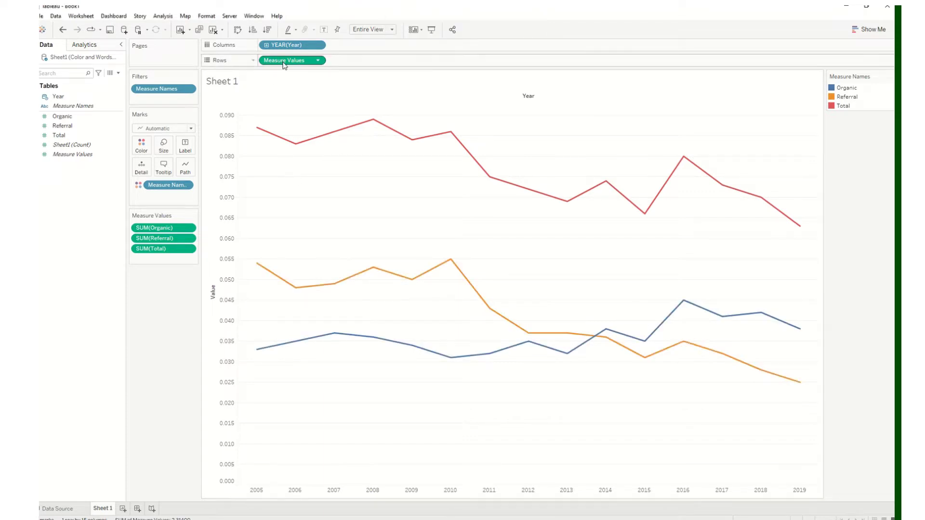
Step: Remove Measure Values from the rows and Measure Names from the filters and color marks, leaving only Year in the columns
left_click_drag(285, 60, 59, 193)
left_click_drag(161, 89, 56, 213)
left_click_drag(151, 190, 57, 205)
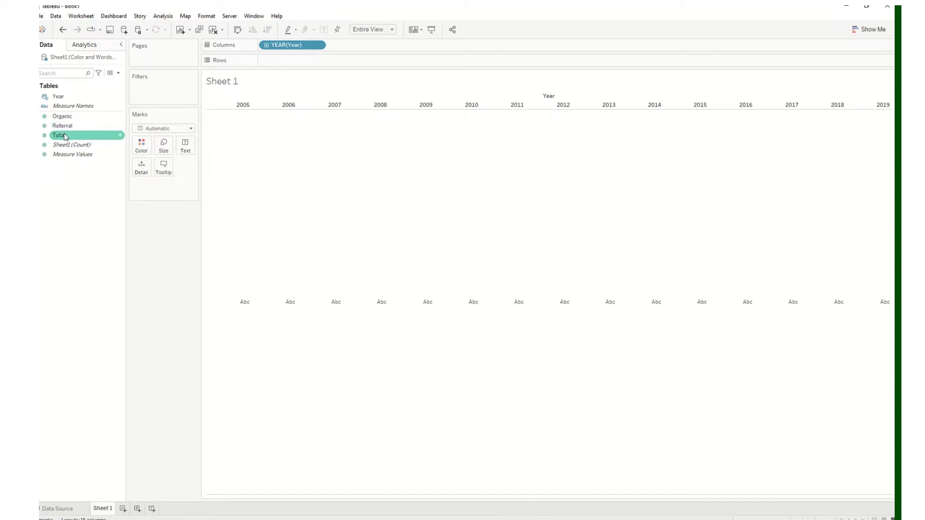
Step: Add Organic and Referral as row fields and combine them in one chart by making Referral a dual axis
left_click_drag(63, 117, 270, 63)
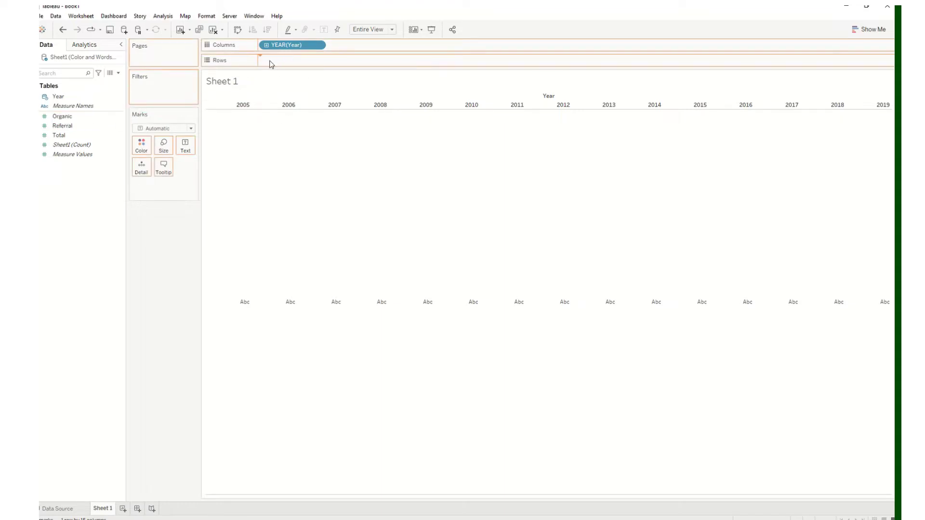
left_click_drag(82, 126, 362, 61)
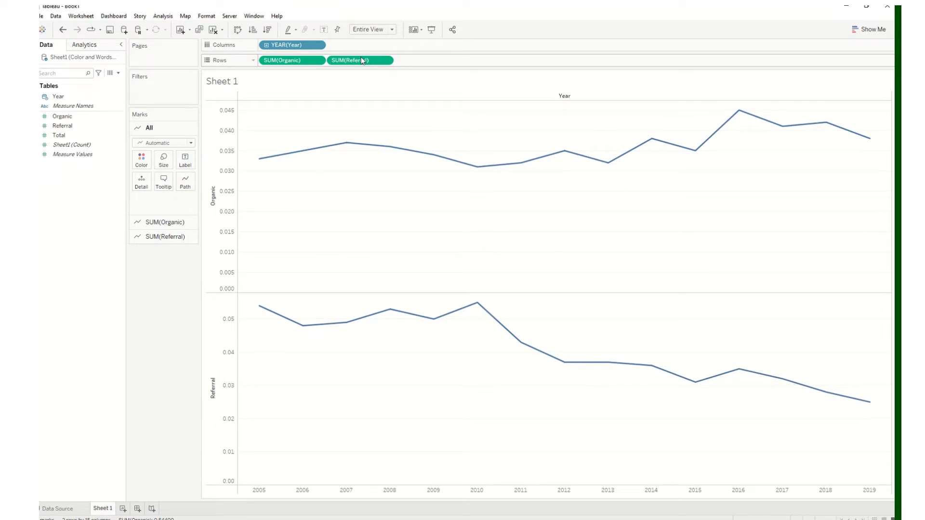
mouse_move(826, 123)
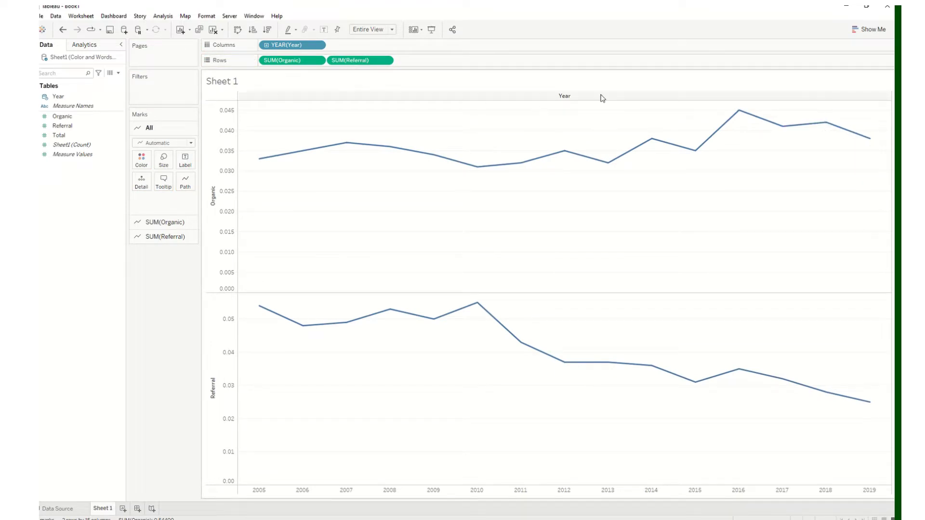
left_click(385, 61)
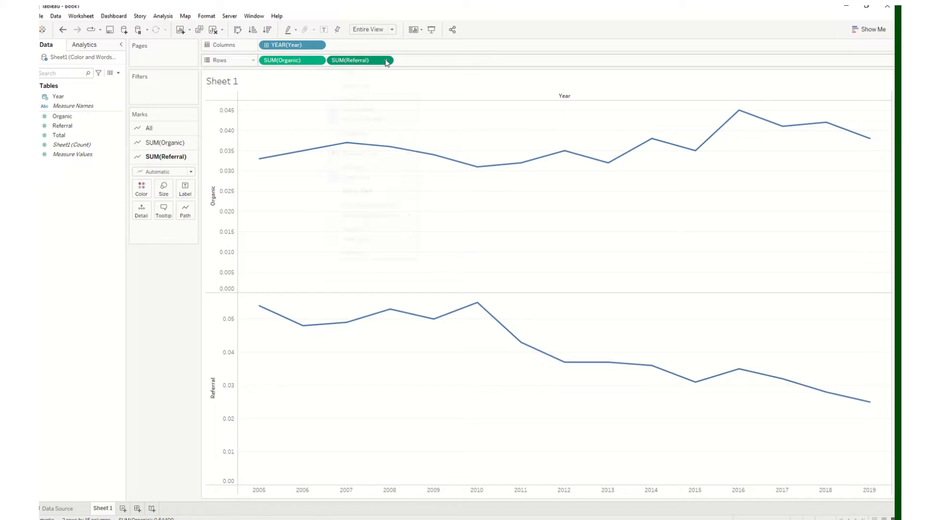
left_click(383, 229)
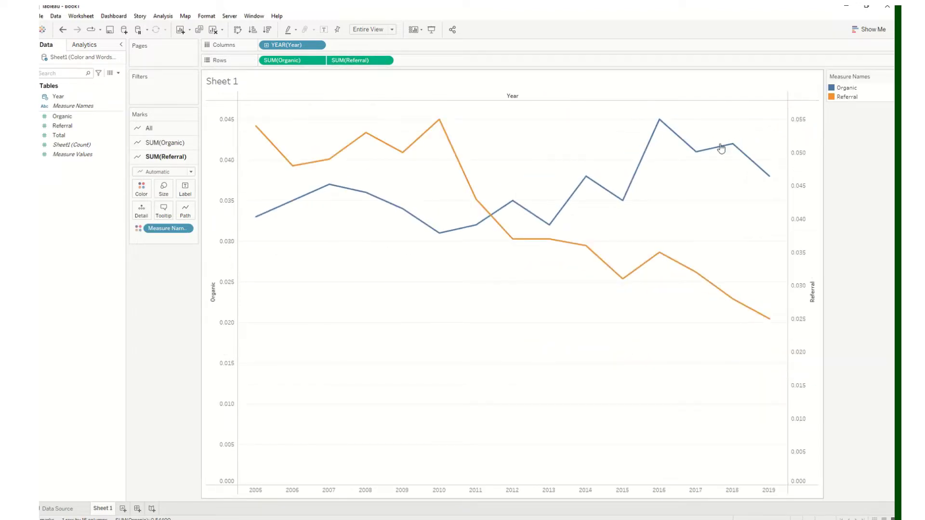
Step: Synchronize the Referral axis with the Organic axis
right_click(802, 174)
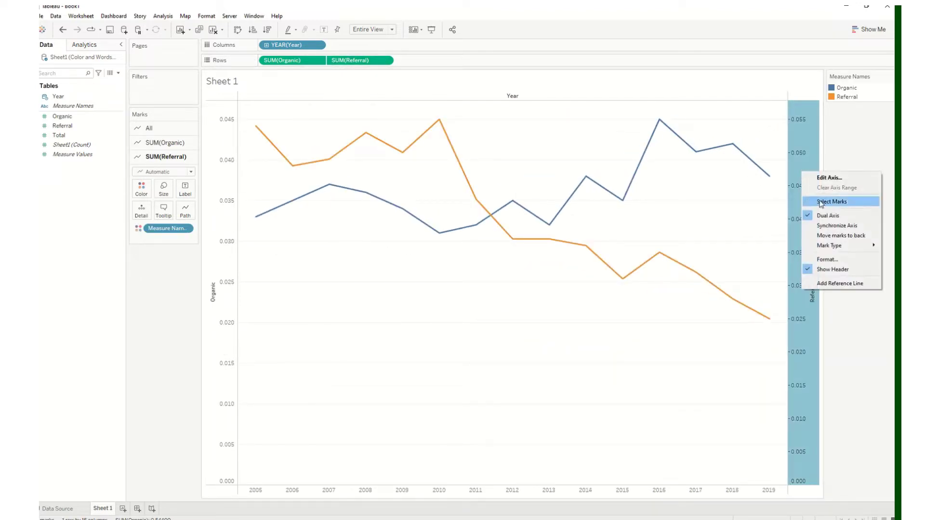
left_click(824, 226)
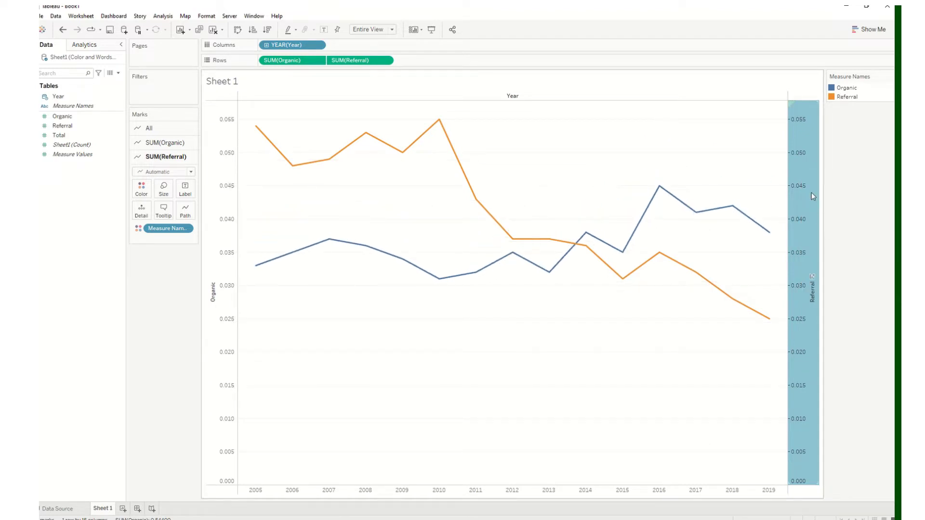
Step: Hide the header of the Referral axis so only the Organic axis is shown
right_click(805, 177)
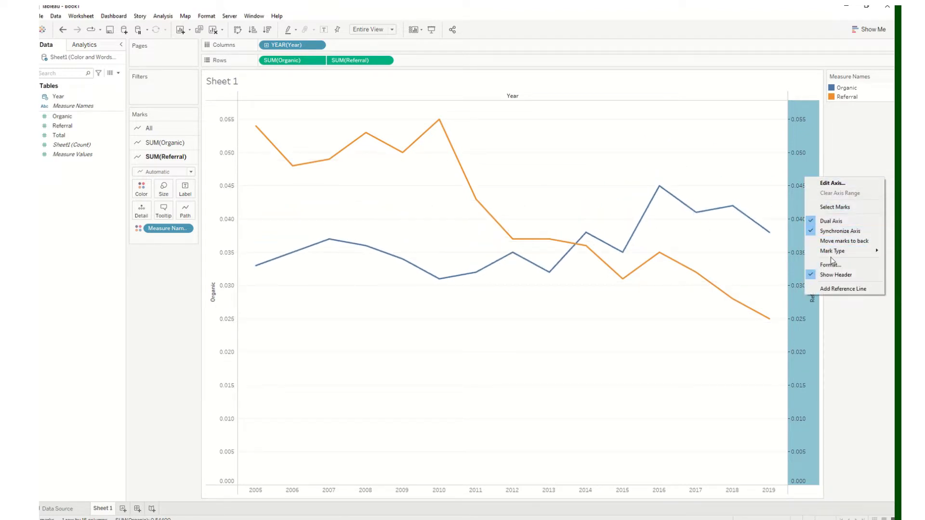
left_click(835, 275)
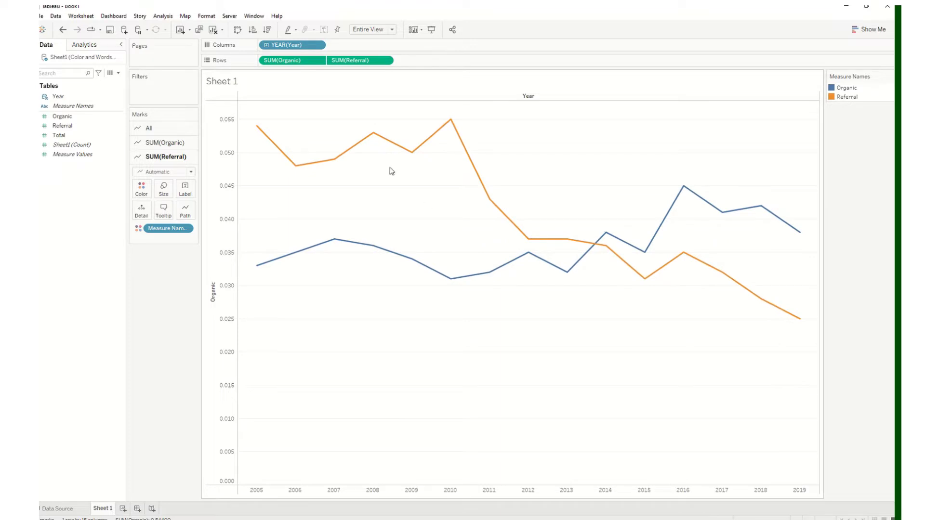
left_click(172, 143)
left_click(172, 239)
right_click(797, 233)
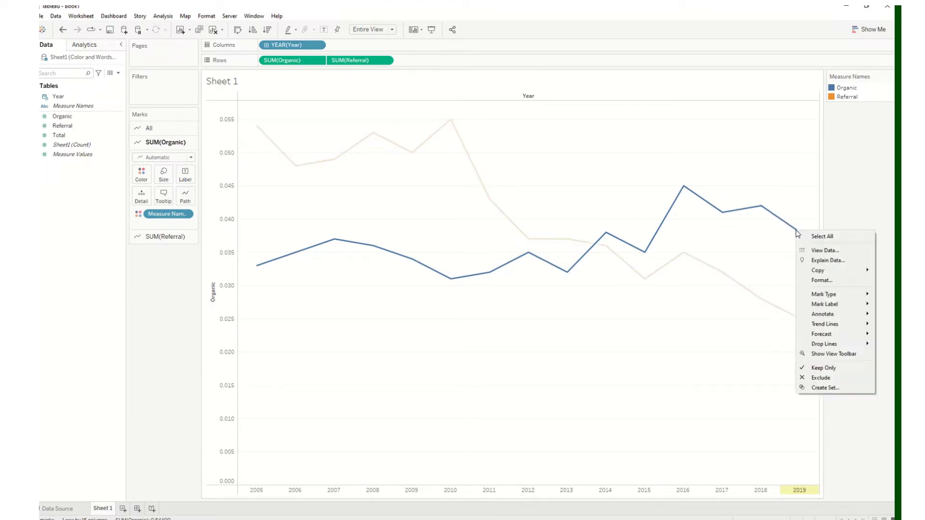
mouse_move(832, 301)
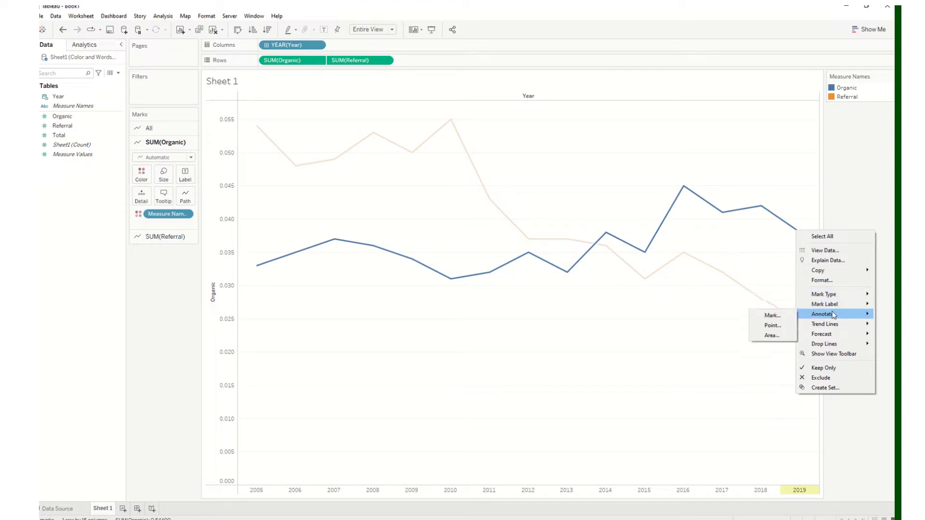
left_click(777, 319)
left_click(570, 325)
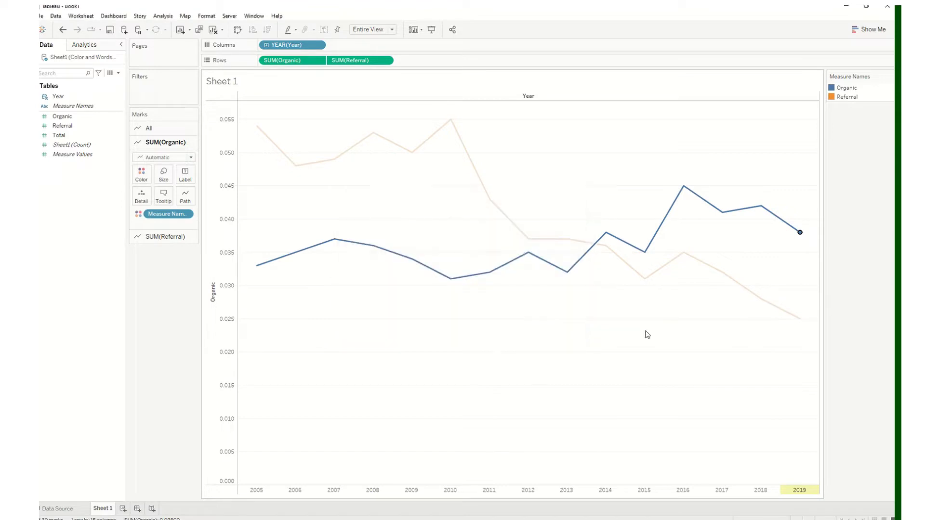
left_click_drag(822, 364, 826, 366)
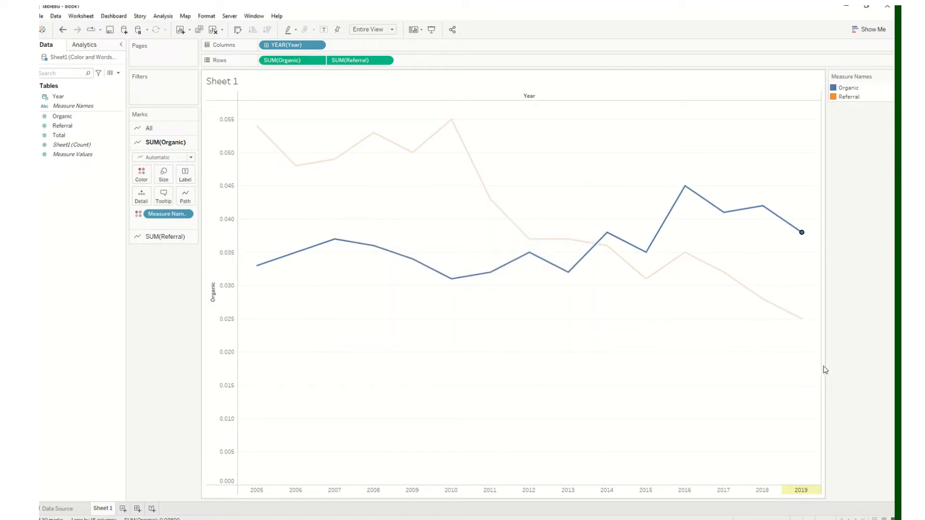
left_click(839, 367)
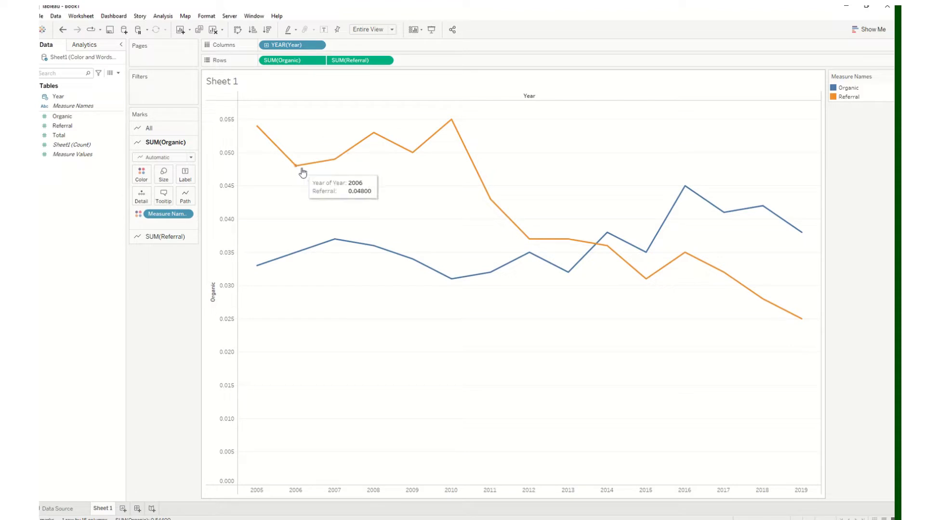
Step: Examine the yearly Referral values at the points from 2005 to 2008 on the orange line
mouse_move(328, 162)
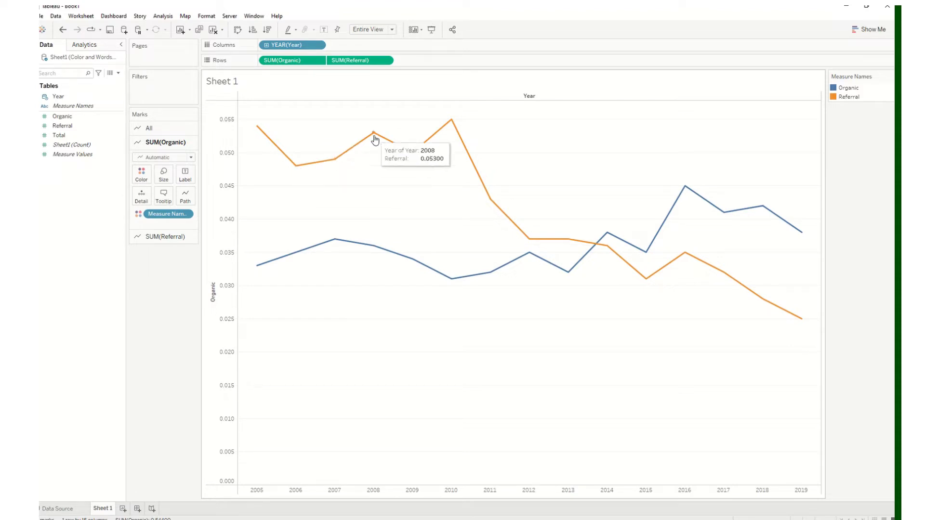
mouse_move(263, 137)
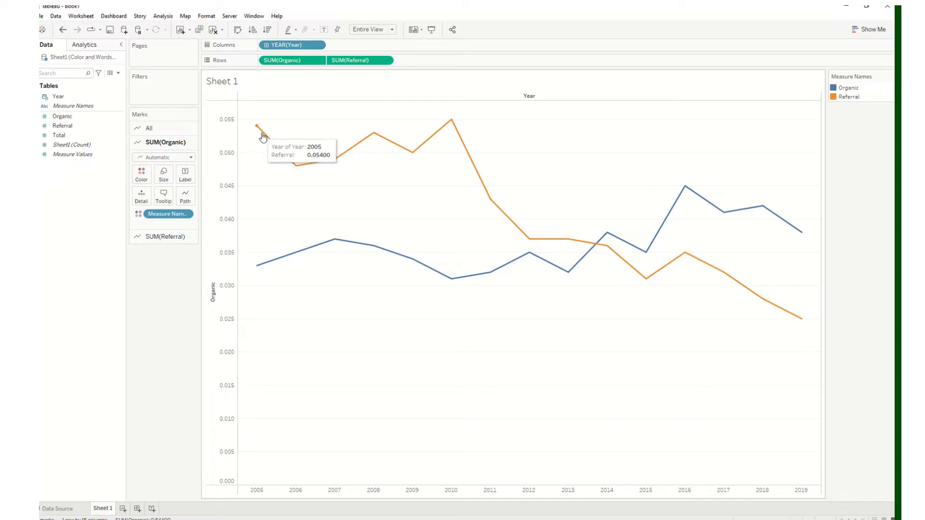
mouse_move(293, 169)
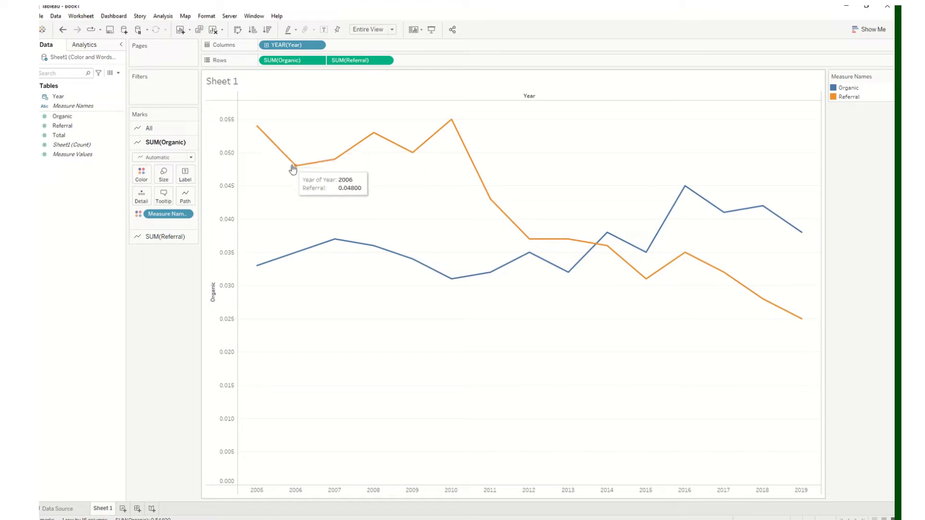
mouse_move(364, 141)
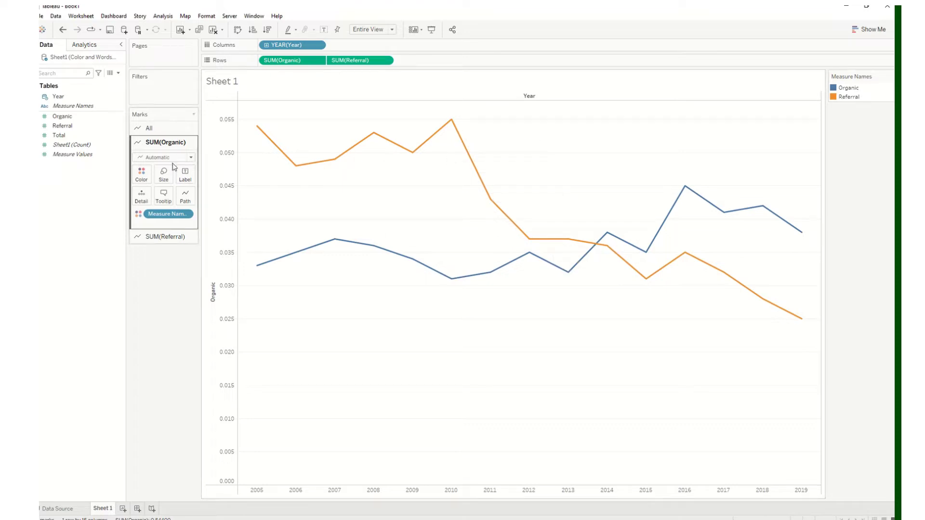
Step: Try coloring the Organic line by the Referral measure and undo the change
left_click(69, 119)
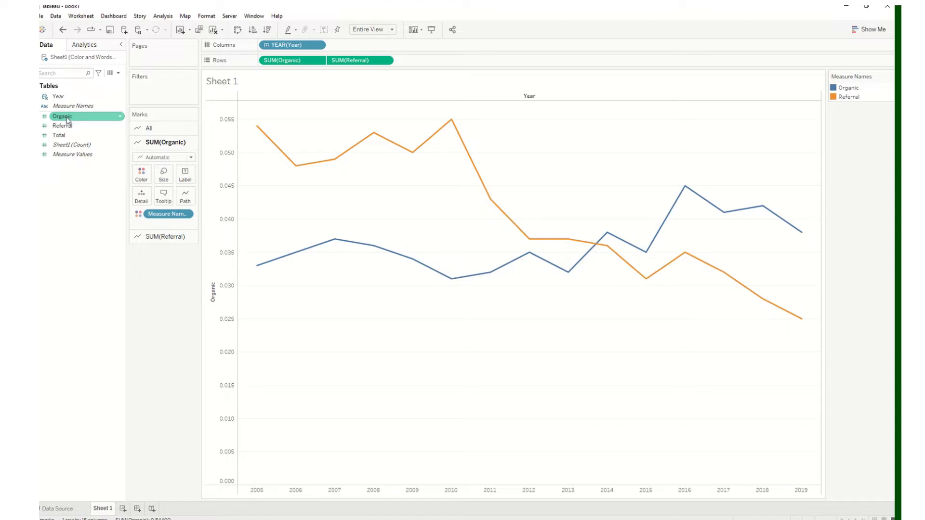
left_click(72, 126)
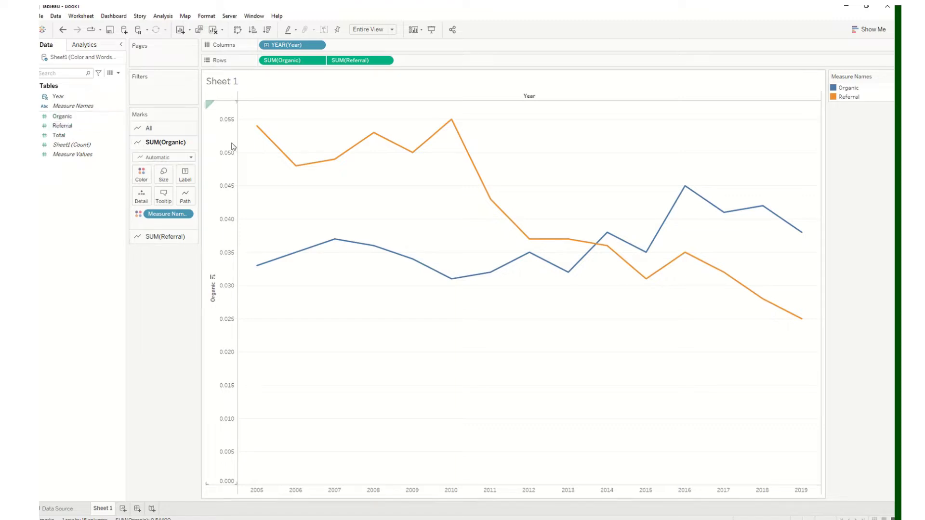
left_click(72, 117)
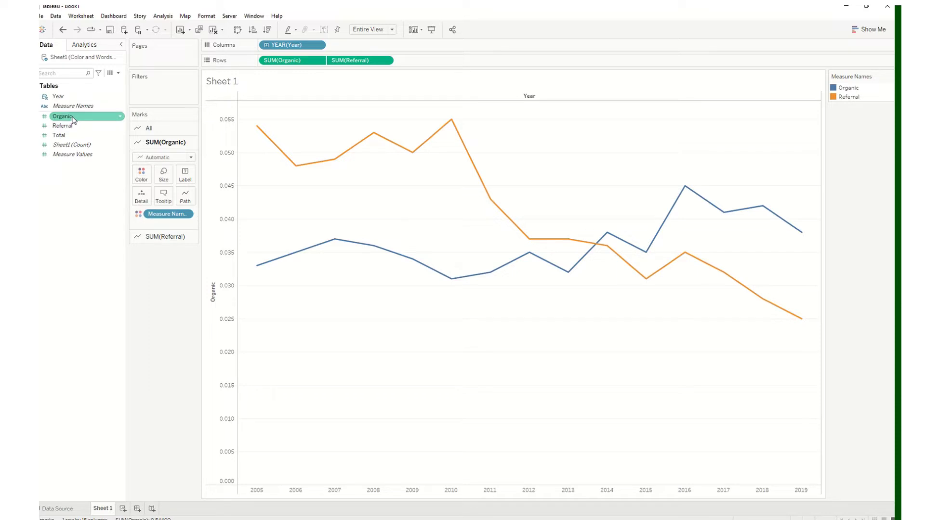
left_click(78, 127)
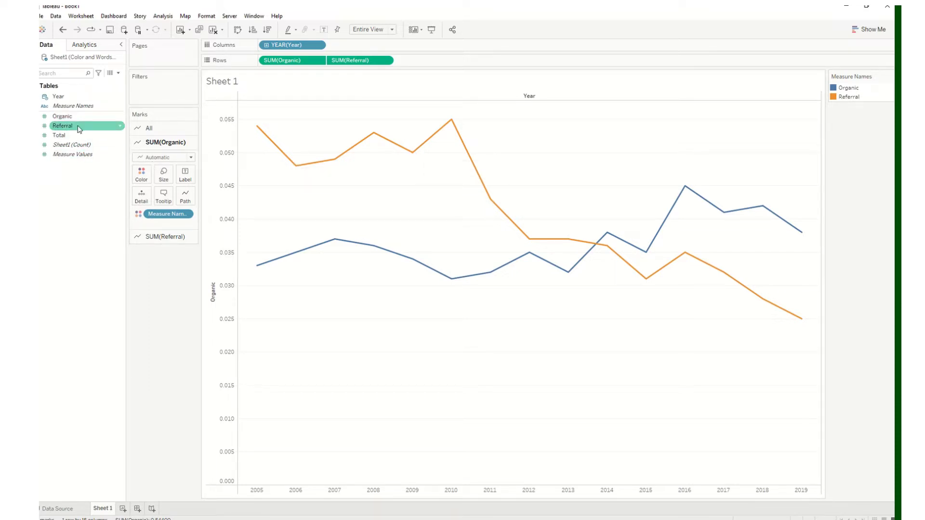
left_click_drag(78, 128, 147, 181)
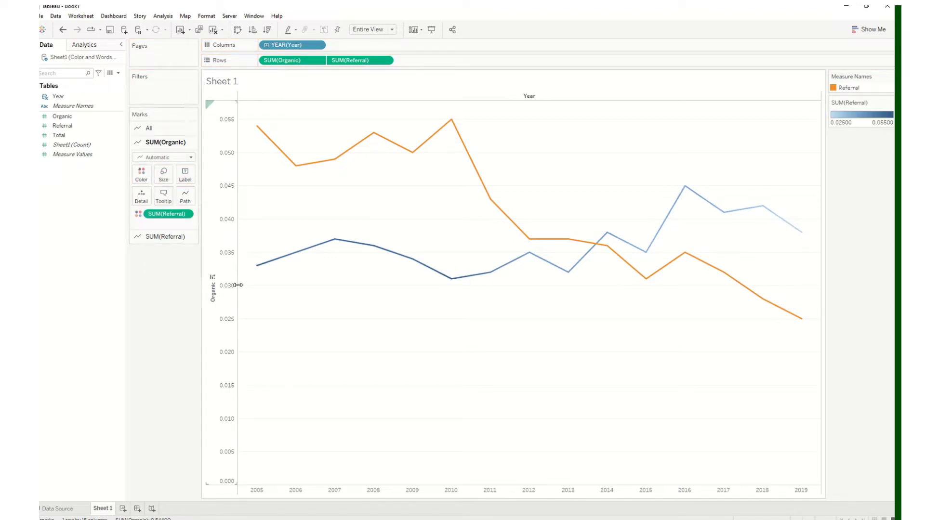
mouse_move(498, 266)
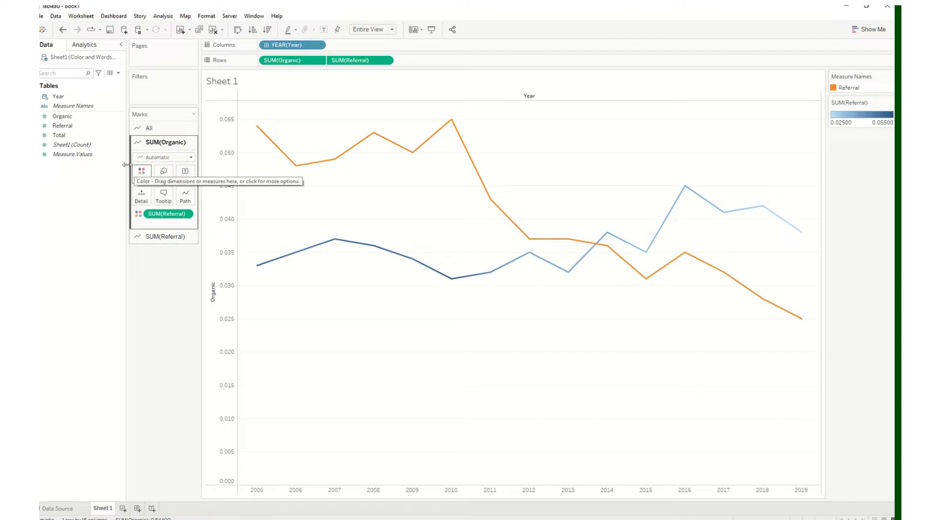
key("ctrl+z")
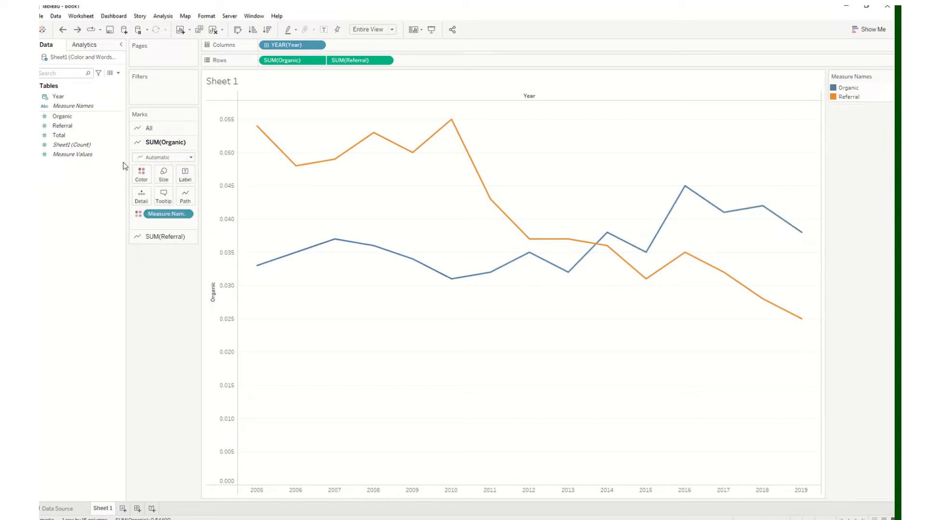
Step: Color the Referral line by its own Referral measure, replacing Measure Names on that line's color marks
left_click(166, 237)
left_click(169, 143)
left_click(167, 237)
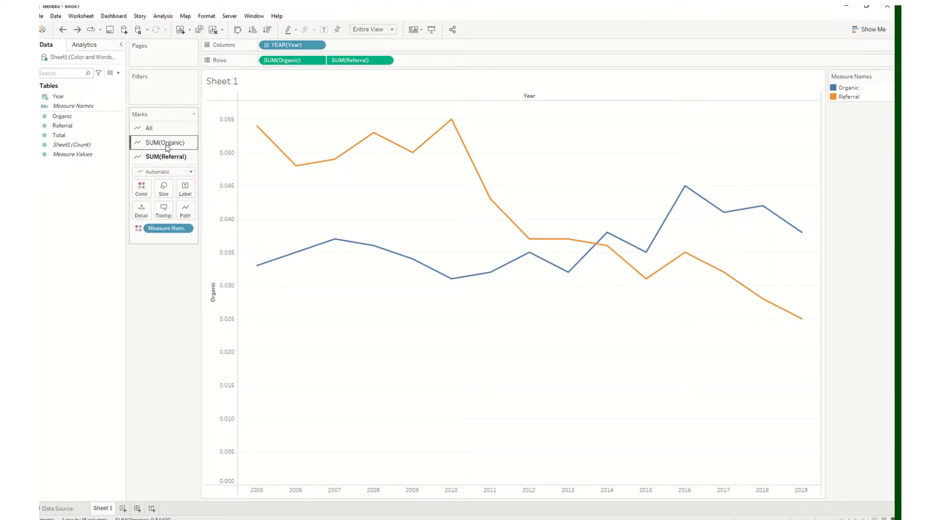
left_click(168, 144)
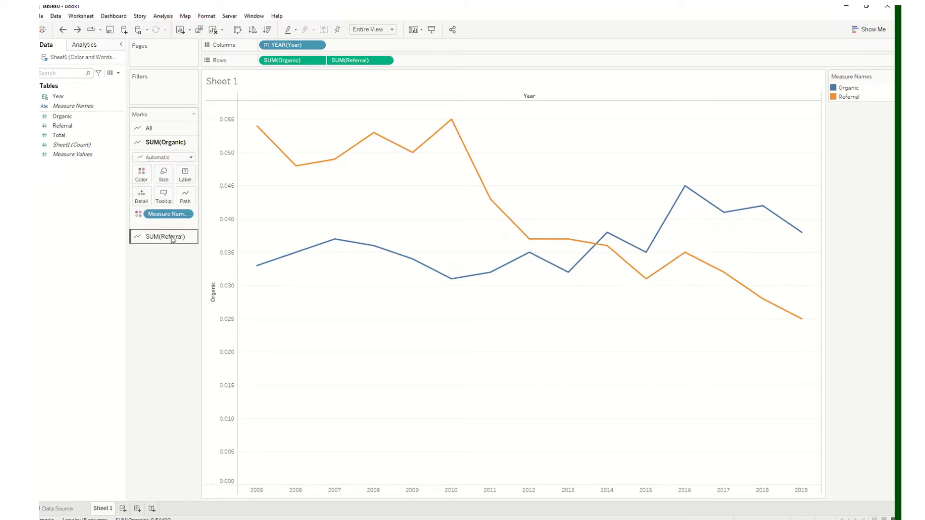
left_click(173, 238)
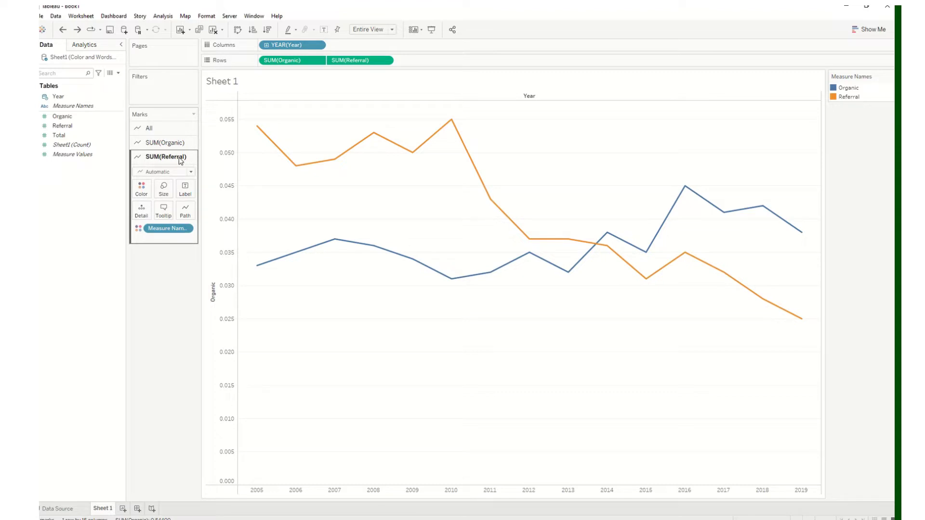
left_click_drag(180, 160, 143, 191)
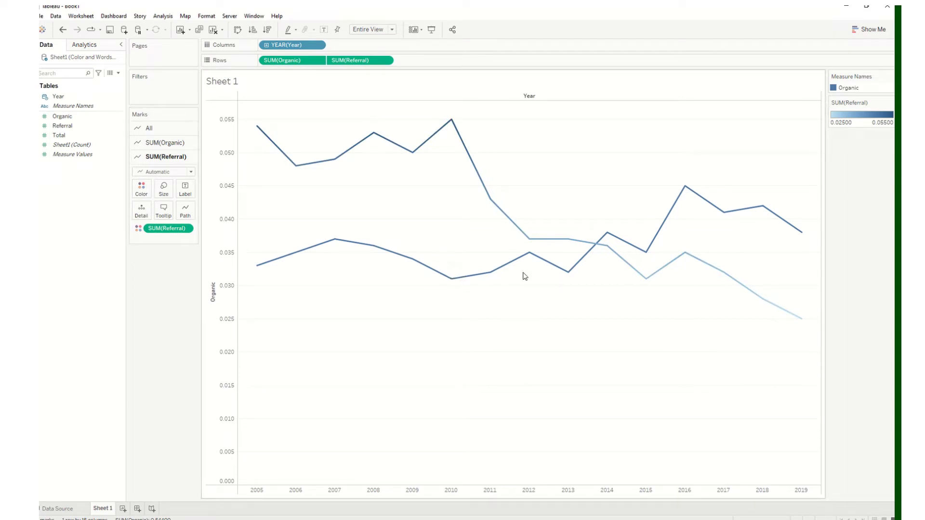
key("ctrl+z")
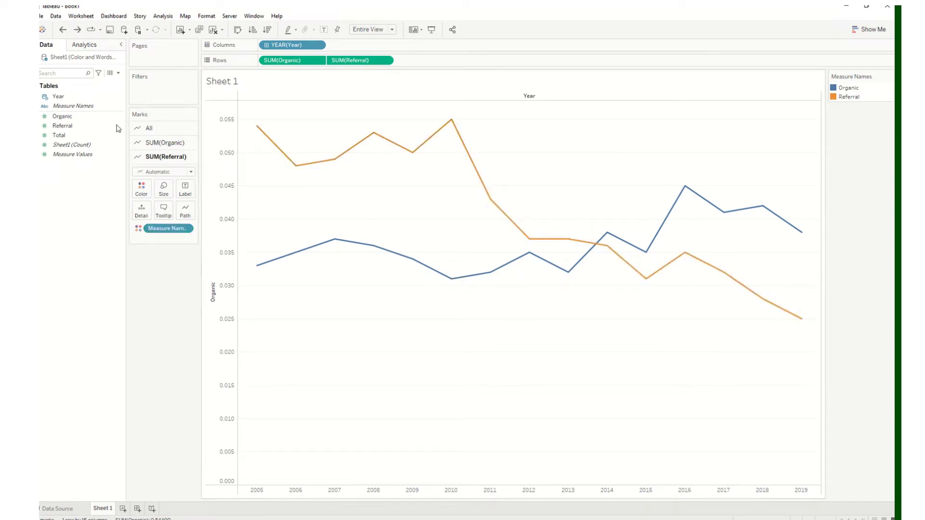
left_click(64, 128)
left_click_drag(64, 128, 142, 191)
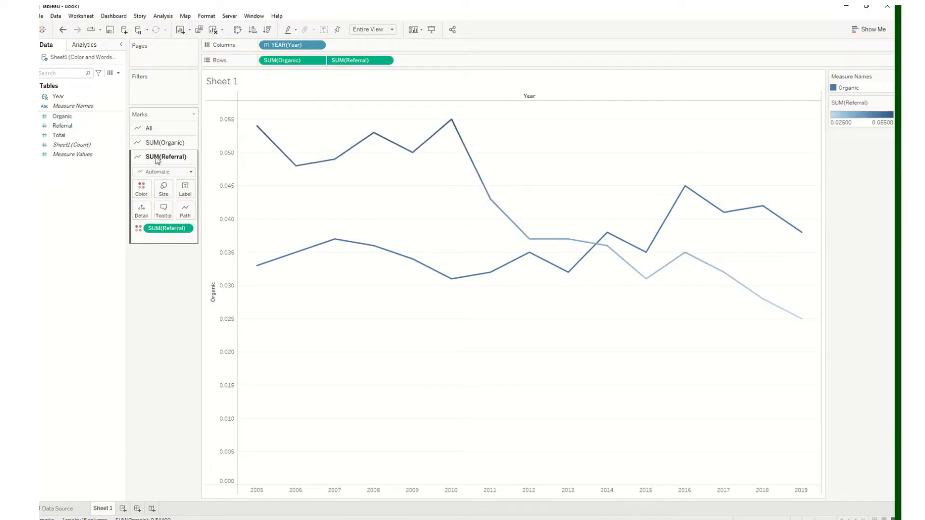
left_click(141, 189)
left_click(169, 218)
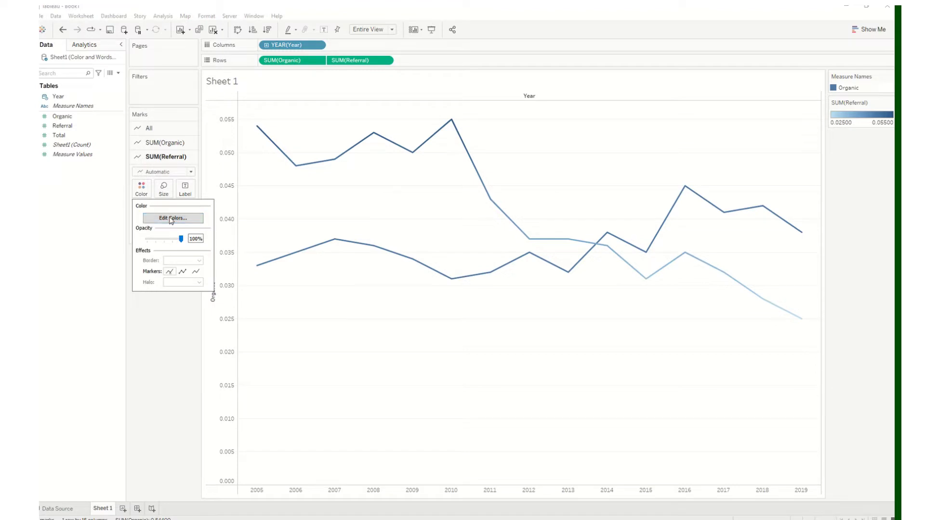
left_click(429, 230)
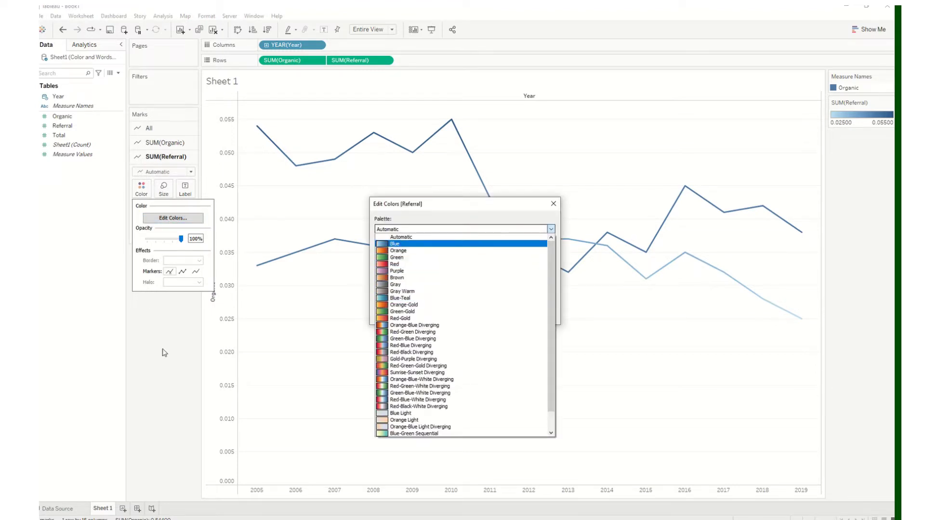
left_click(164, 352)
left_click(501, 315)
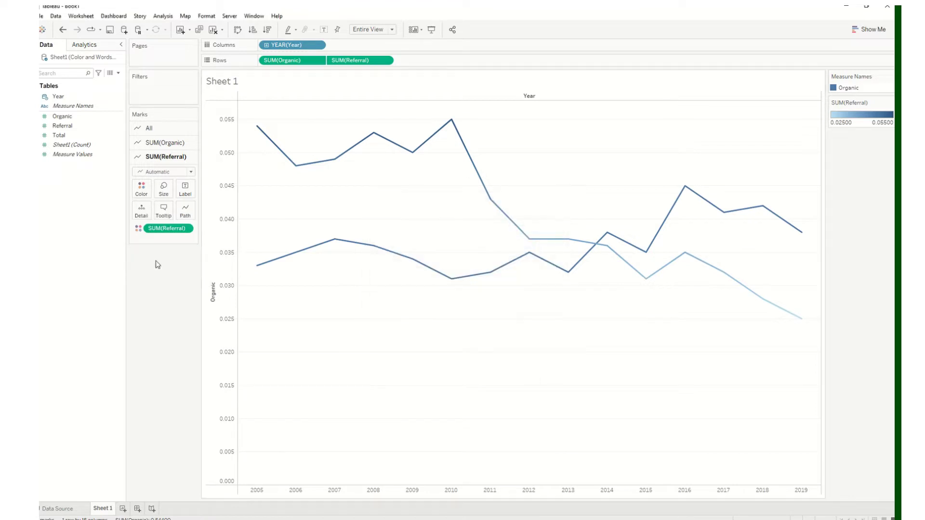
Step: Set the Referral line's color palette to Red-Green Diverging with the full color range and apply it
left_click(141, 189)
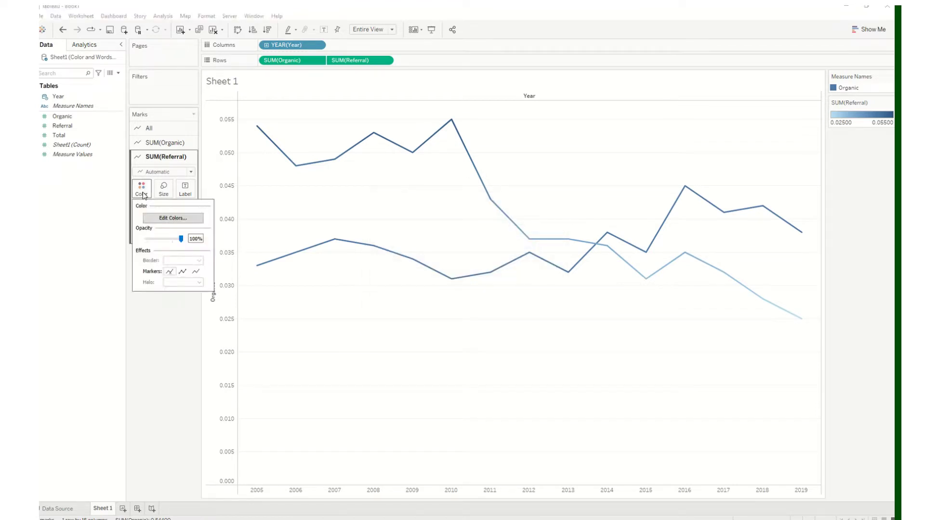
left_click(172, 220)
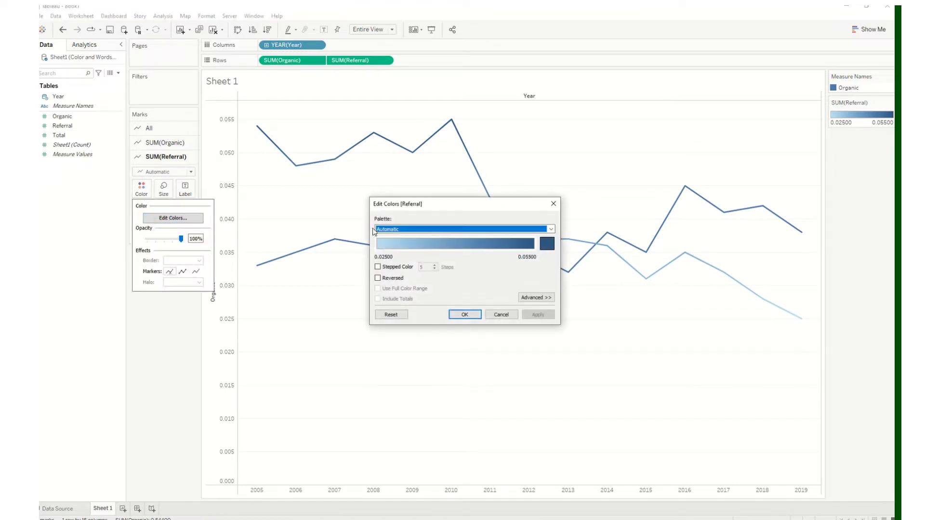
left_click(392, 229)
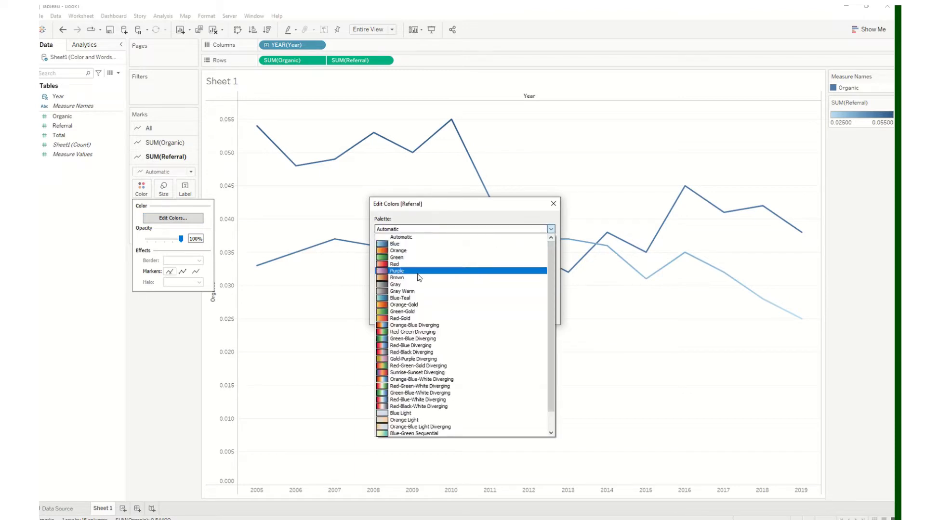
left_click(413, 333)
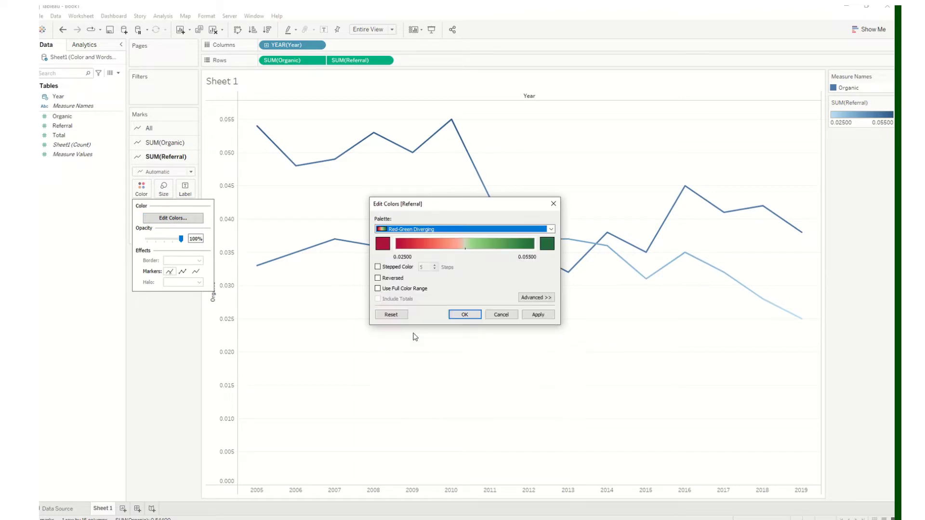
left_click(403, 289)
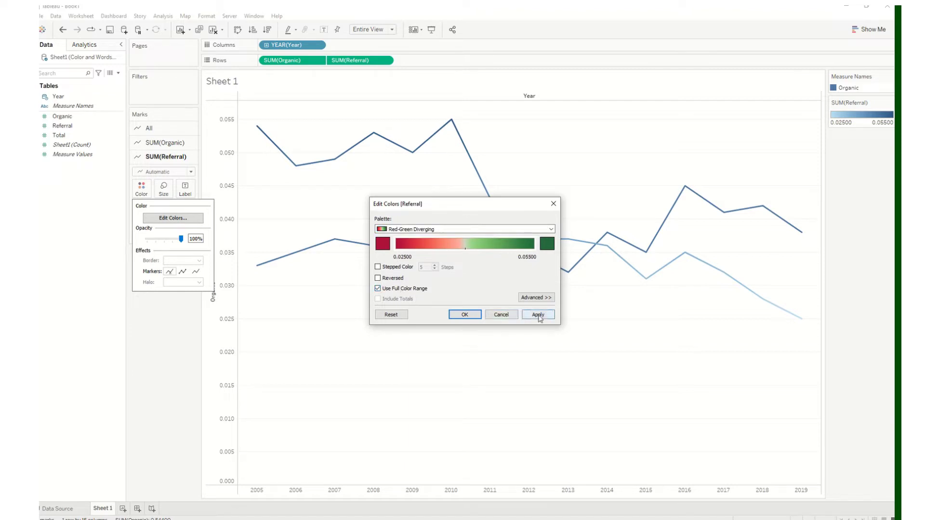
left_click(539, 316)
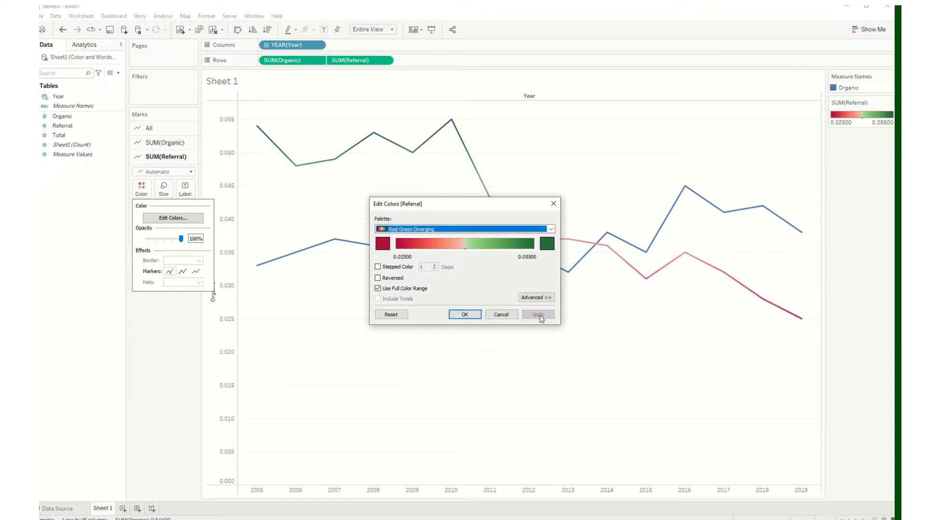
left_click(464, 314)
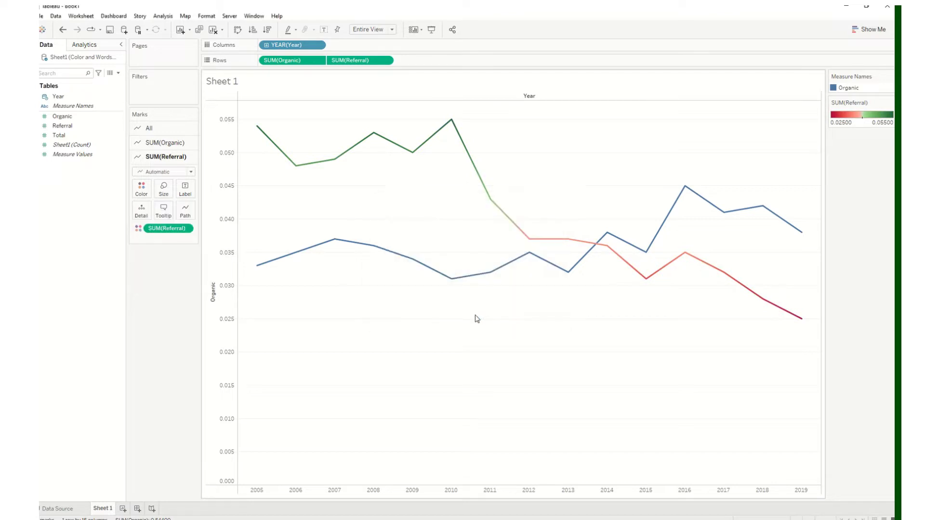
mouse_move(256, 126)
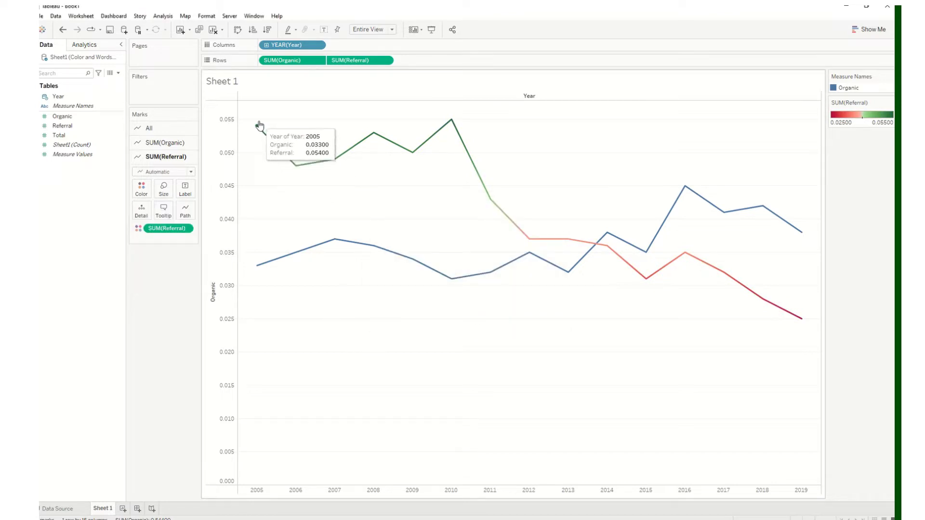
Step: Apply the Year Over Year Growth quick table calculation to the Referral measure that colors the Referral line
mouse_move(475, 159)
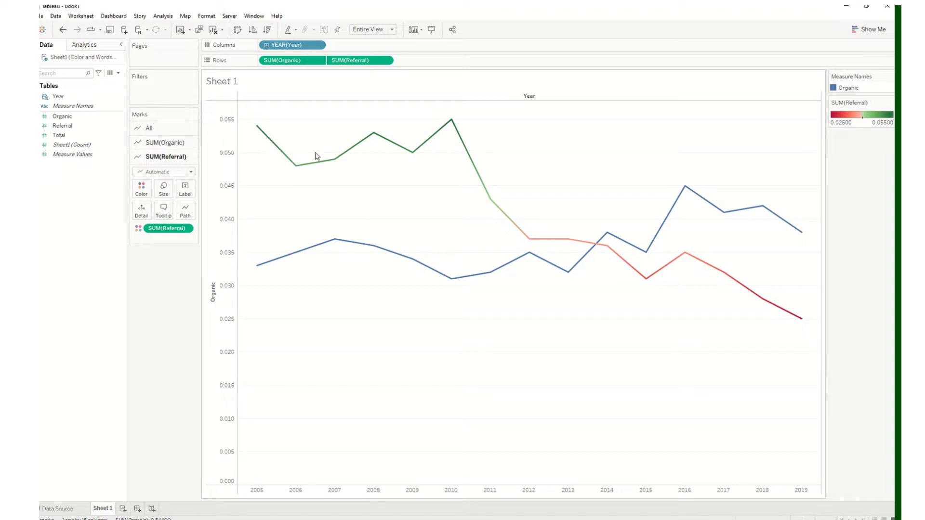
mouse_move(422, 154)
left_click(186, 229)
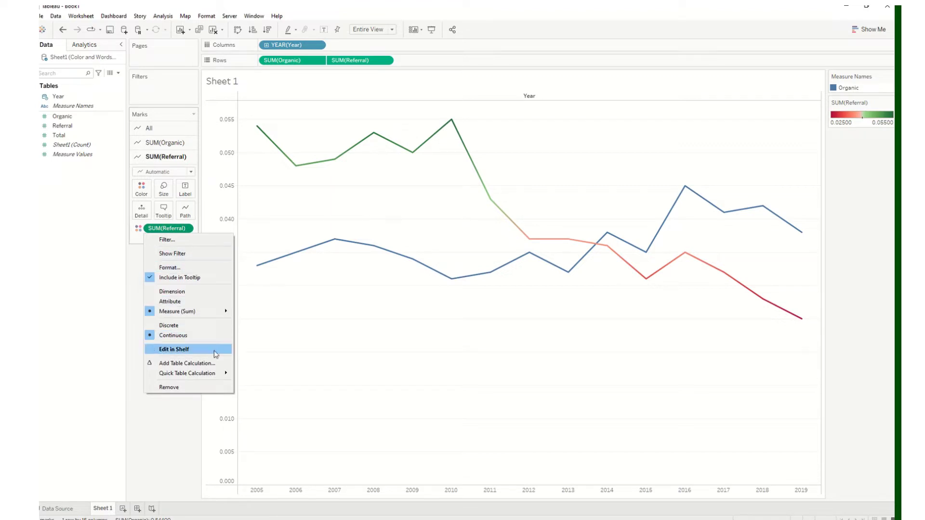
mouse_move(219, 376)
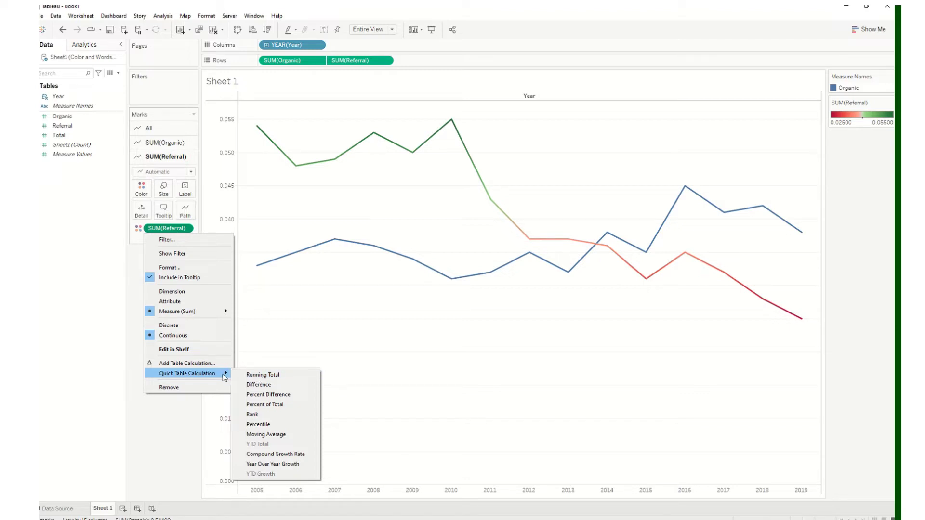
left_click(141, 312)
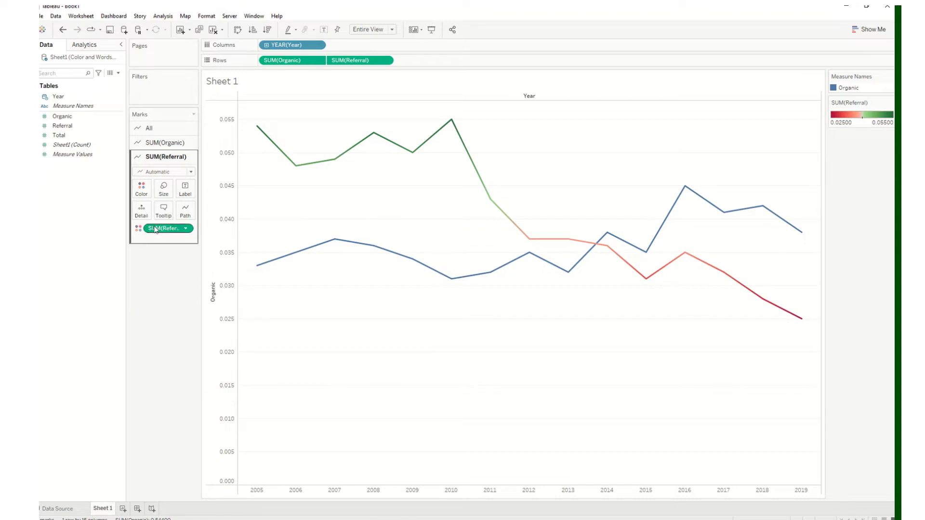
left_click(186, 229)
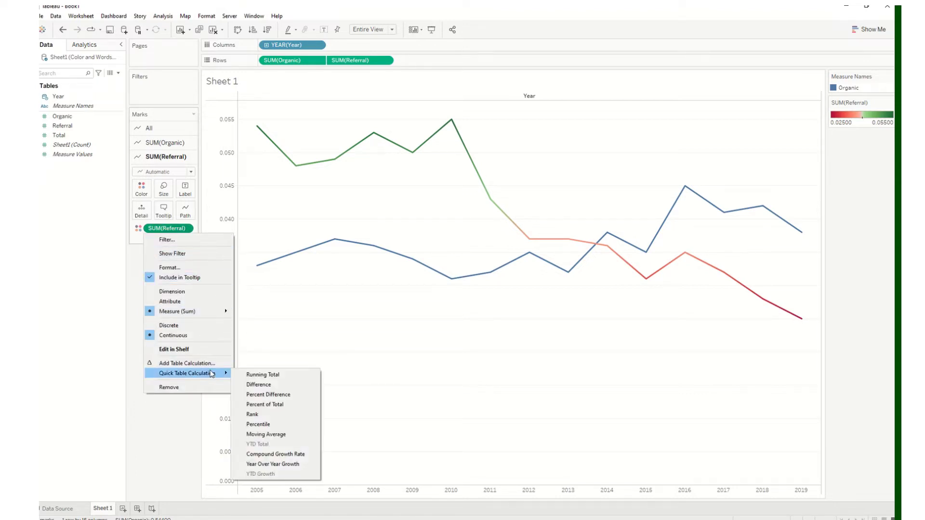
left_click(291, 465)
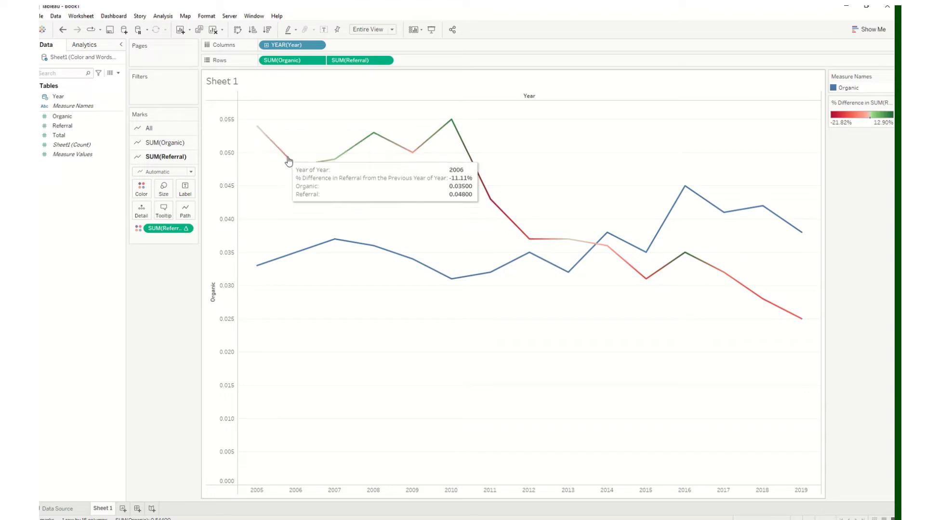
Step: Label the Referral line with its Referral measure, computed as the Year Over Year Growth quick table calculation
mouse_move(287, 161)
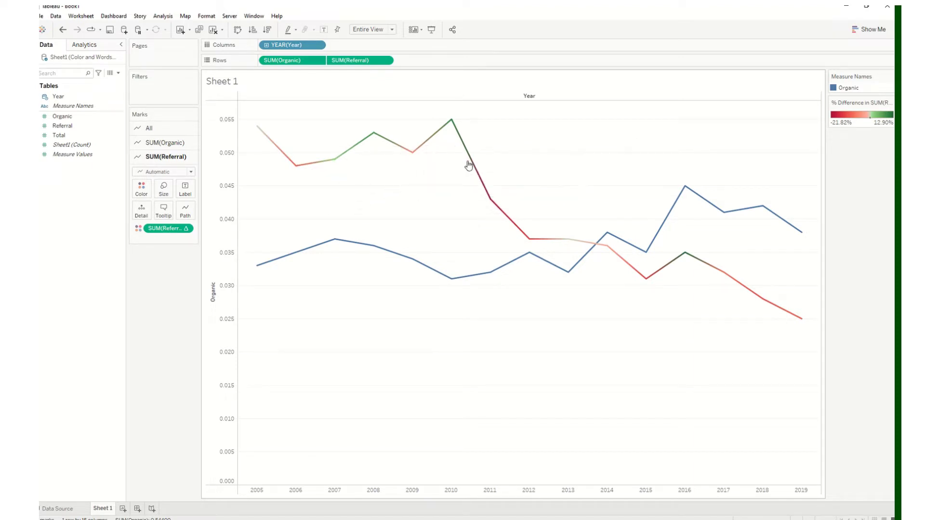
mouse_move(677, 264)
mouse_move(799, 321)
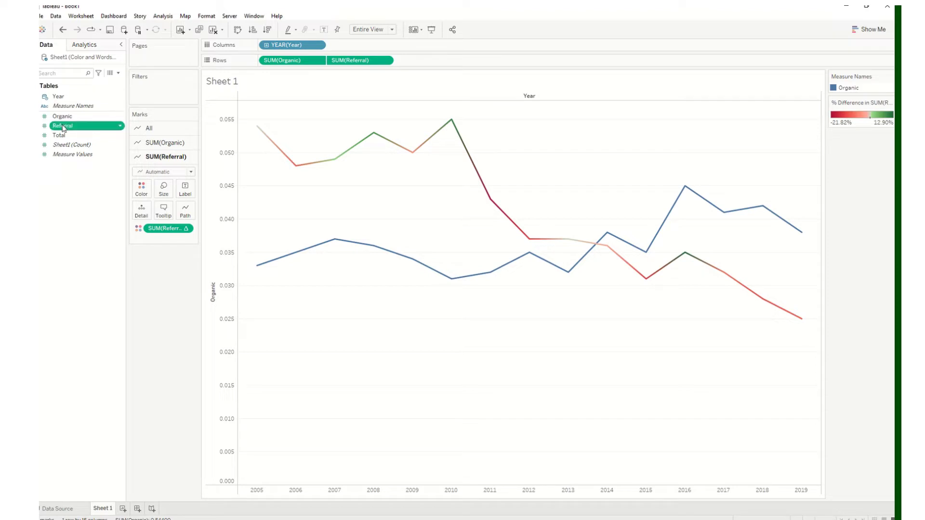
left_click_drag(63, 127, 182, 195)
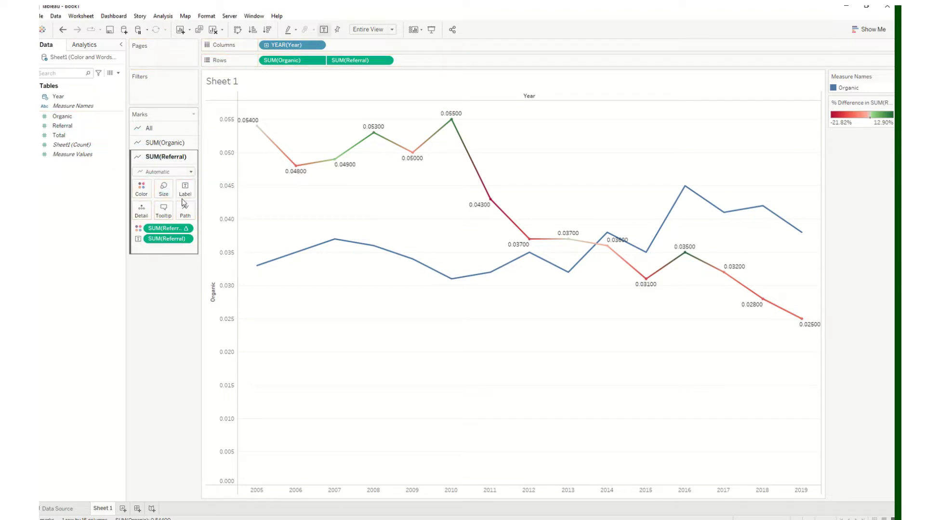
mouse_move(253, 123)
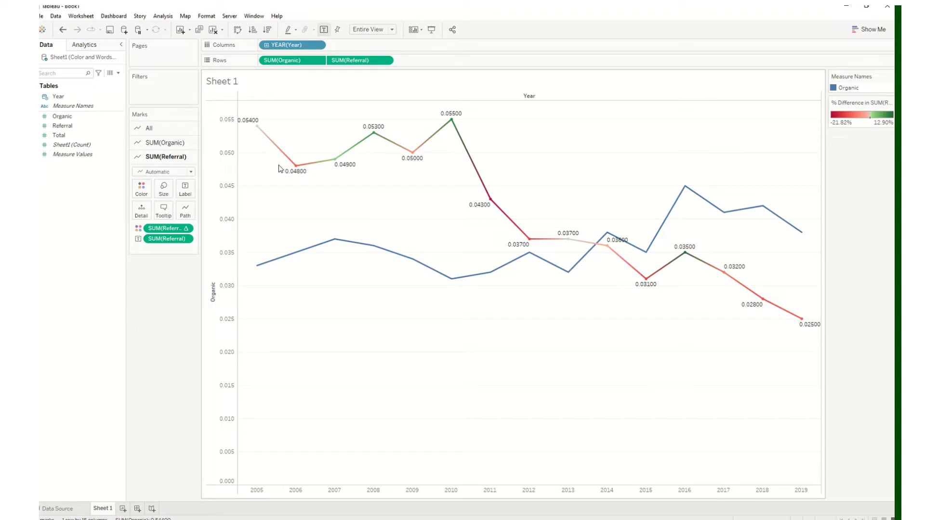
left_click(185, 240)
mouse_move(210, 384)
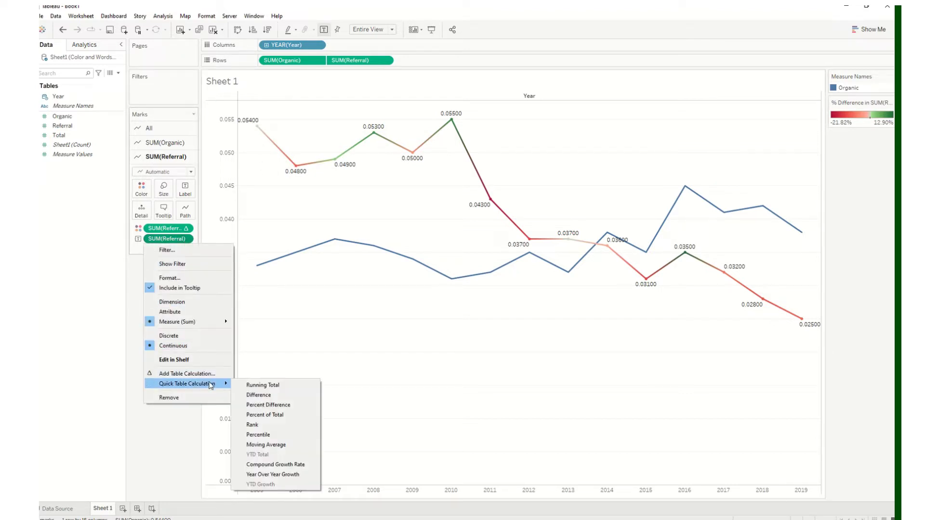
left_click(290, 475)
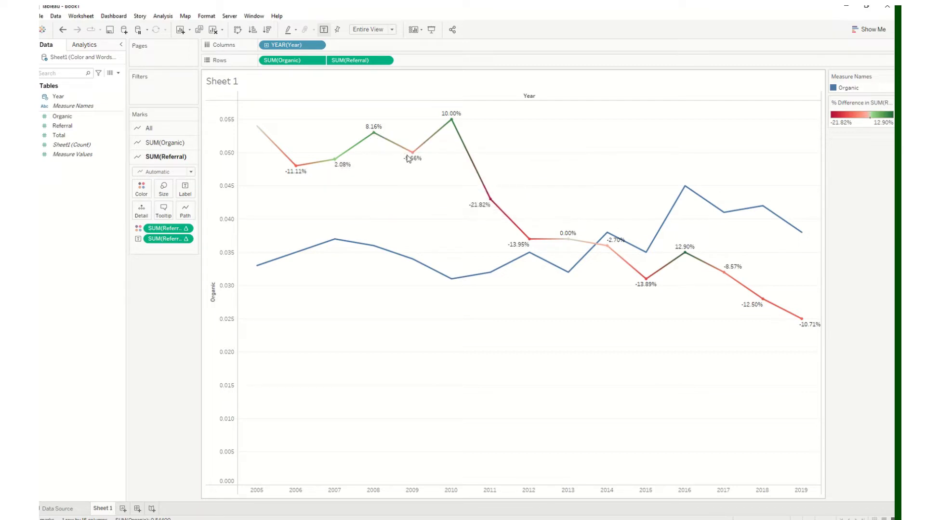
Step: Examine the year-over-year growth labels along the Referral line from 2009 onward
mouse_move(409, 155)
mouse_move(420, 153)
mouse_move(488, 202)
mouse_move(540, 240)
mouse_move(723, 271)
mouse_move(665, 227)
Step: Color the Organic line by its own Organic measure, replacing Measure Names on that line's color marks
left_click(174, 142)
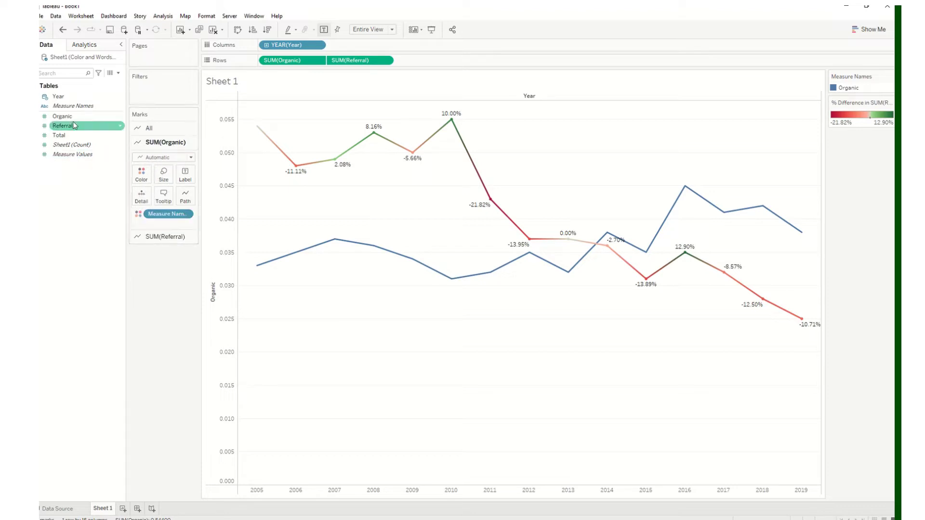
left_click(62, 118)
left_click_drag(61, 117, 141, 180)
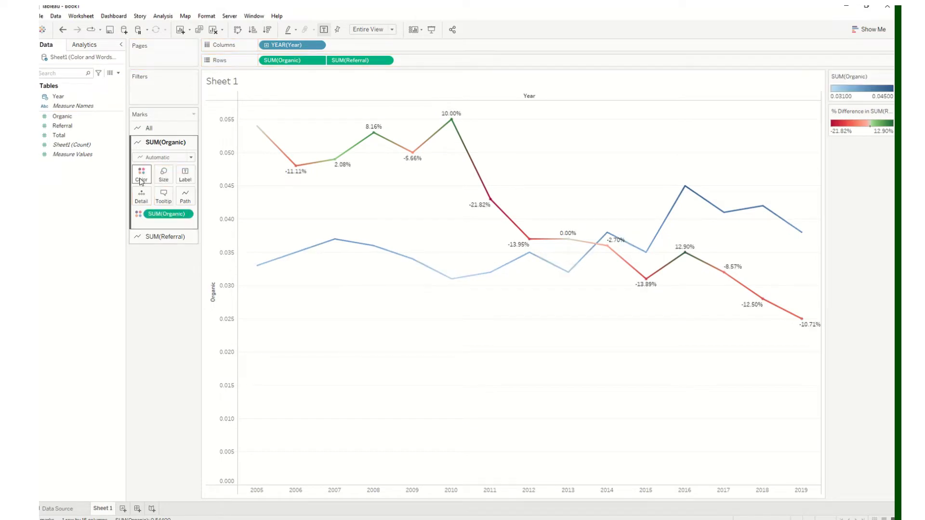
Step: Set the Organic line's color palette to Red-Green Diverging with the full color range and apply it
left_click(141, 176)
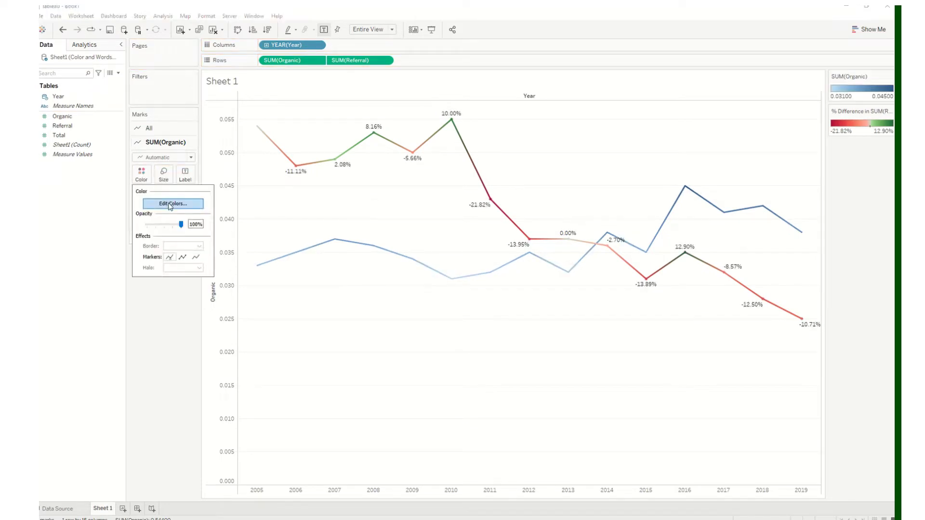
left_click(171, 204)
left_click(435, 233)
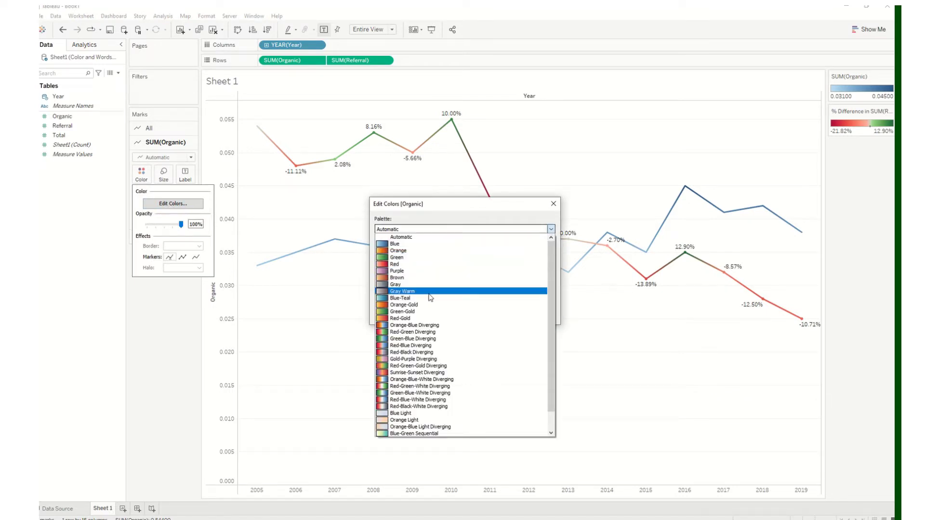
left_click(432, 332)
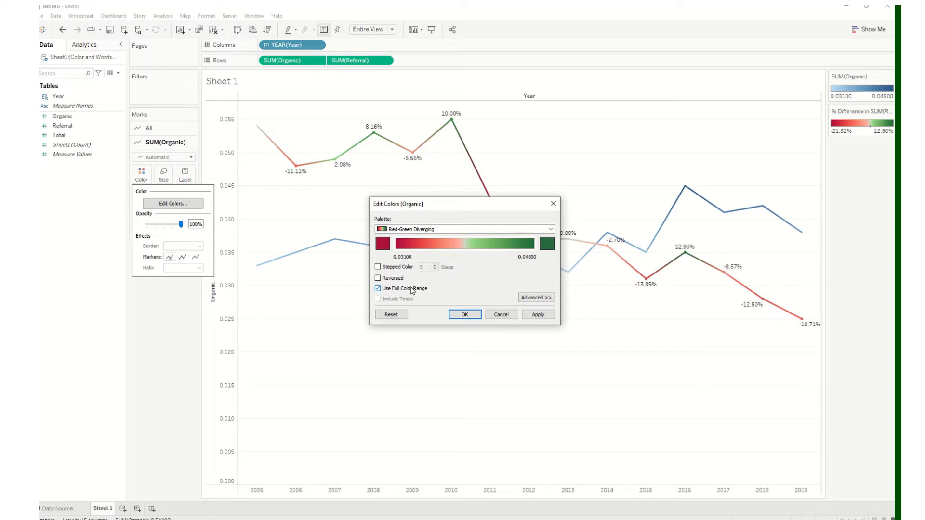
left_click(535, 315)
left_click(465, 315)
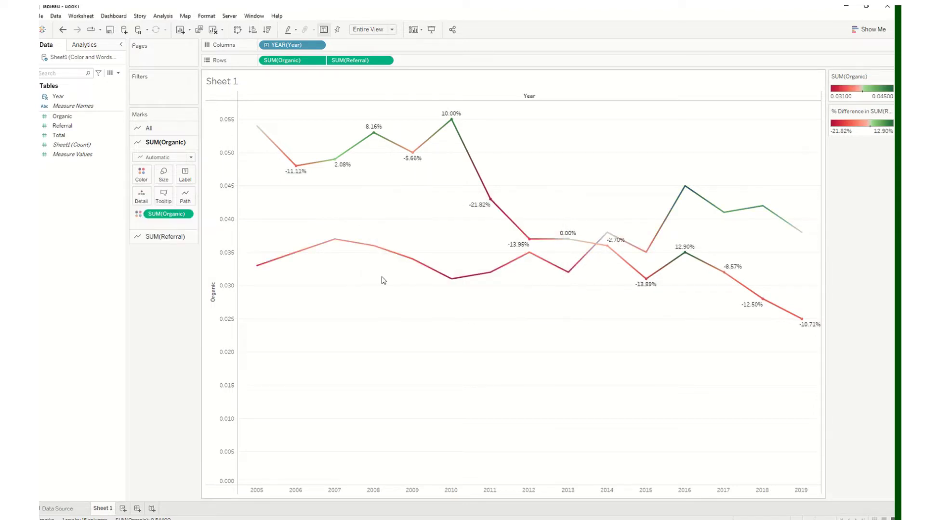
Step: Apply the Year Over Year Growth quick table calculation to the Organic measure that colors the Organic line
left_click(188, 215)
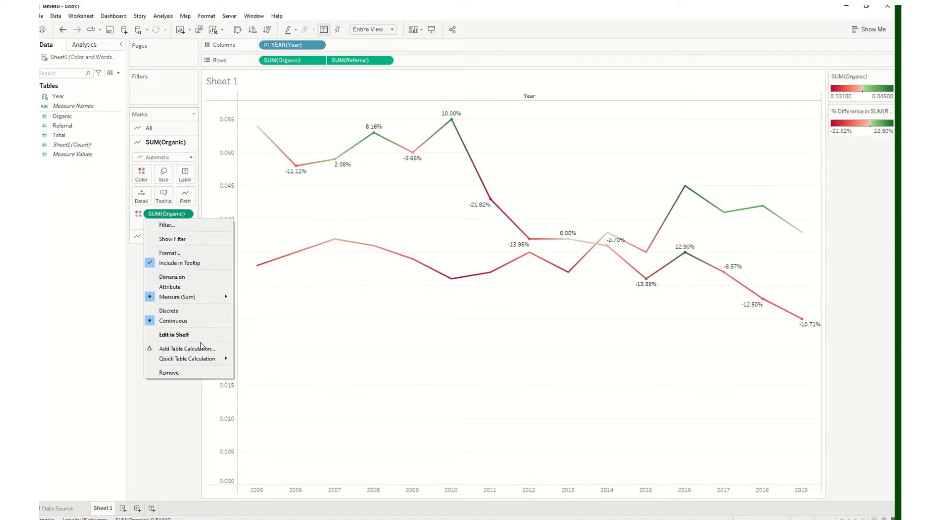
mouse_move(211, 361)
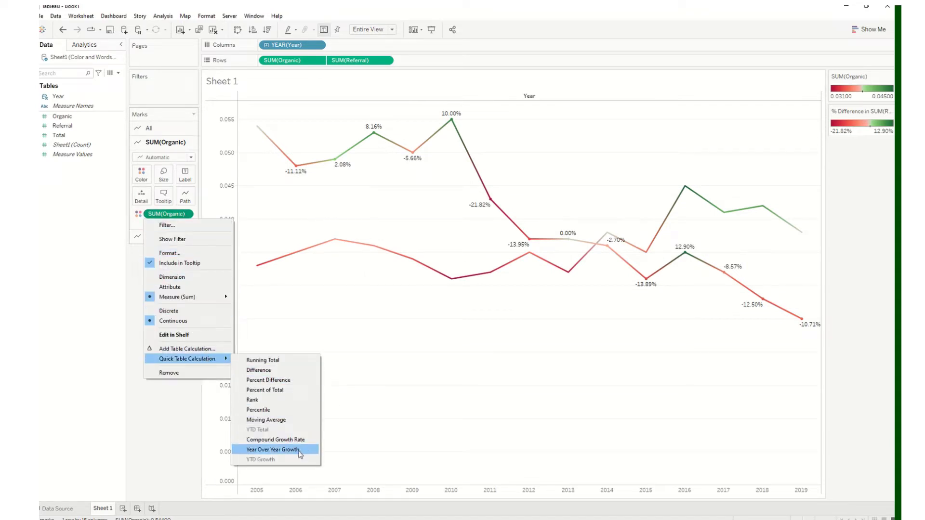
left_click(298, 449)
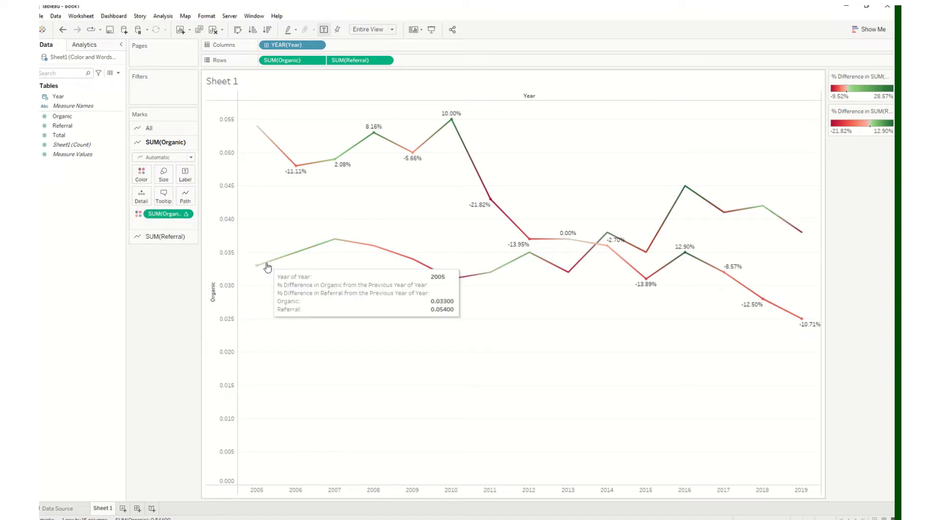
mouse_move(279, 264)
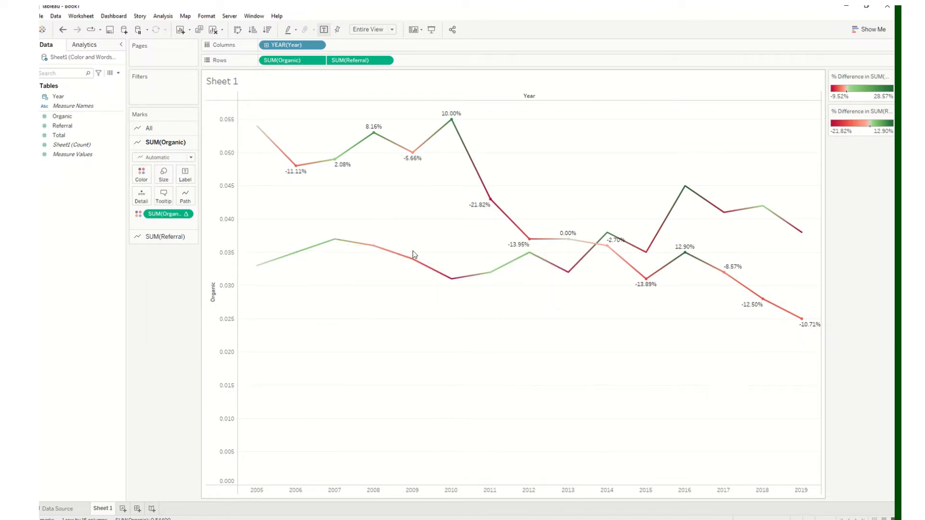
Step: Label the Organic line with its Organic measure, computed as the Year Over Year Growth quick table calculation
left_click(109, 105)
left_click(62, 117)
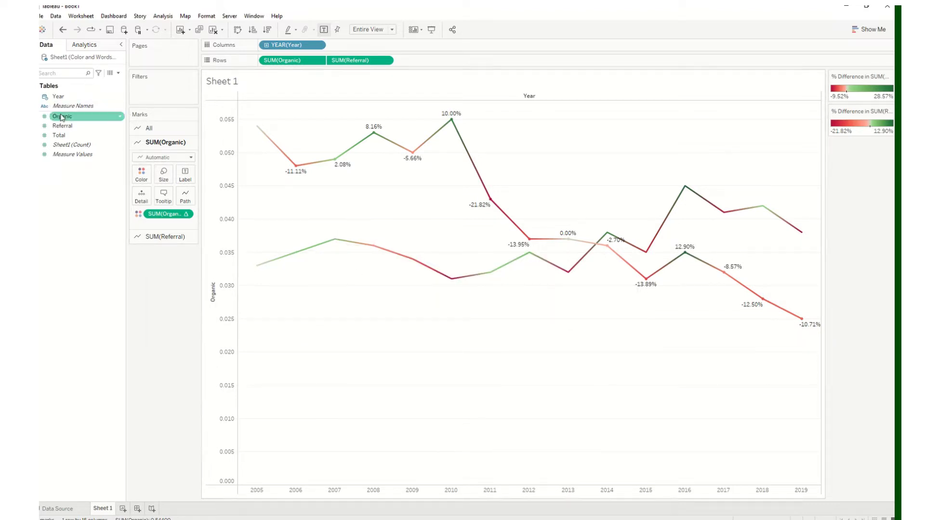
left_click_drag(61, 117, 180, 177)
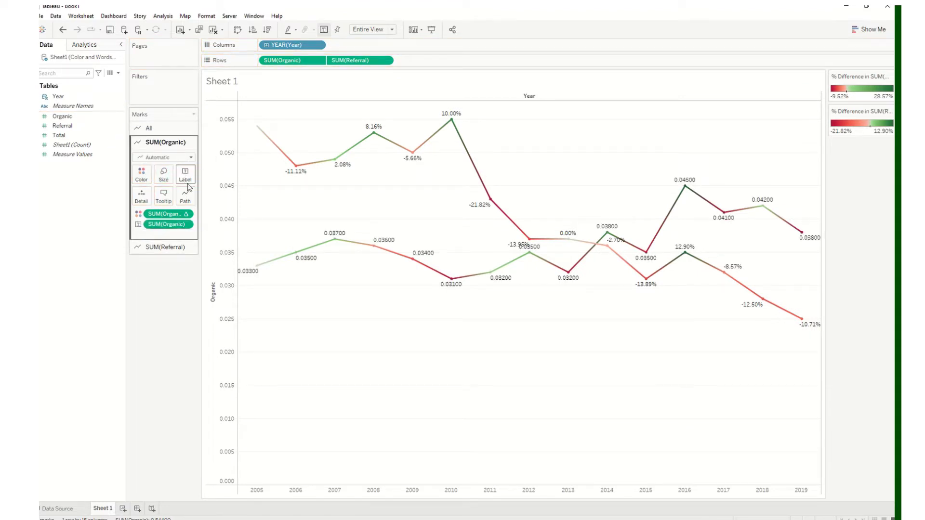
right_click(164, 225)
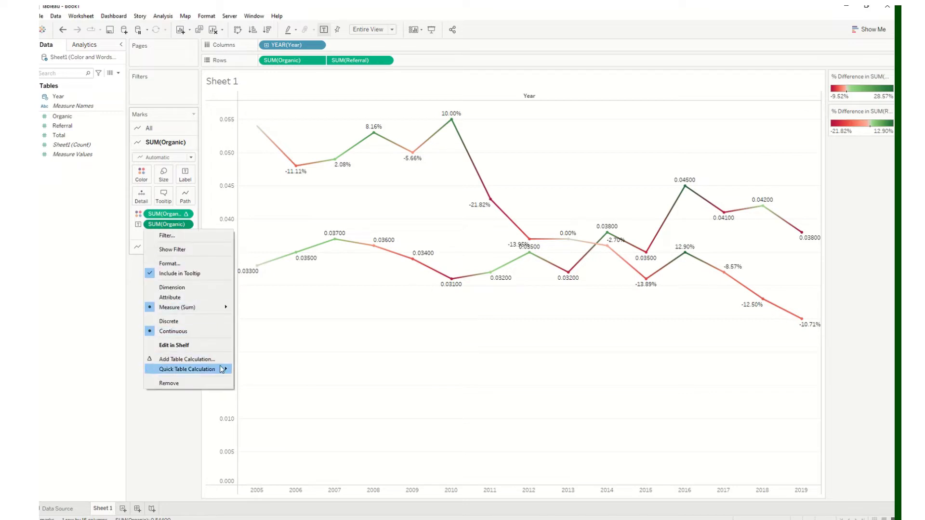
mouse_move(222, 369)
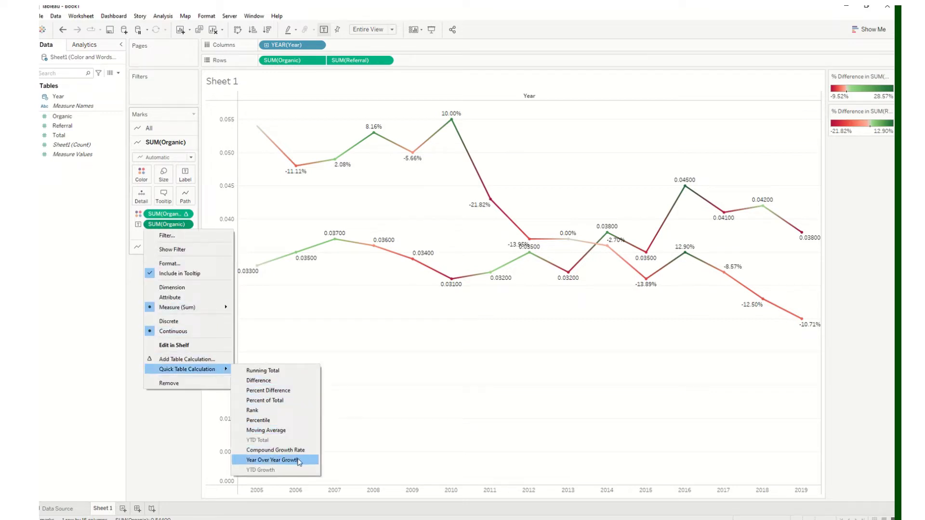
left_click(299, 461)
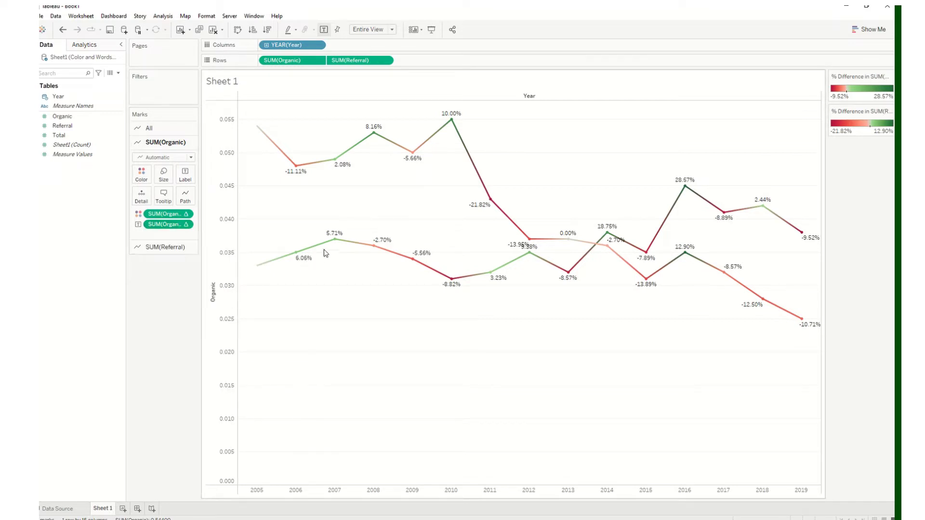
mouse_move(336, 238)
Step: Format the numbers on the Organic vertical axis as percentages with 2 decimal places
right_click(230, 204)
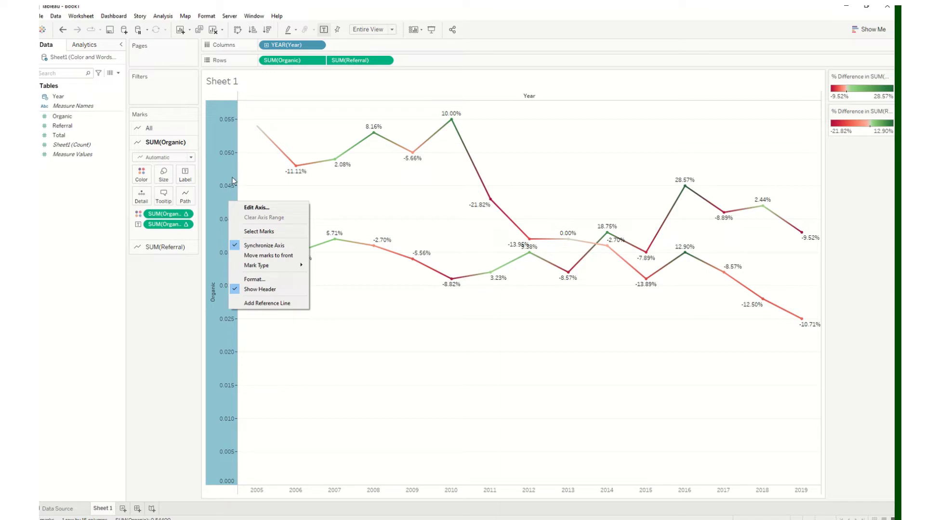
left_click(264, 280)
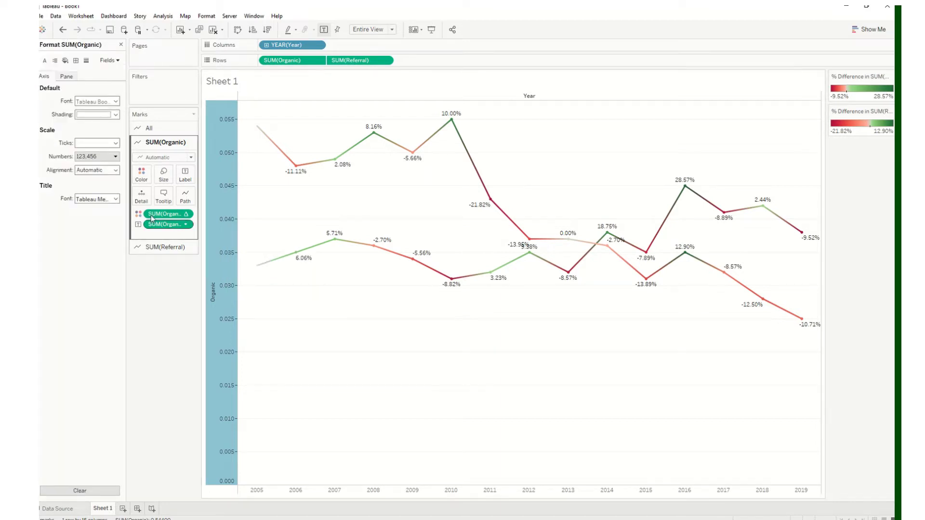
right_click(227, 208)
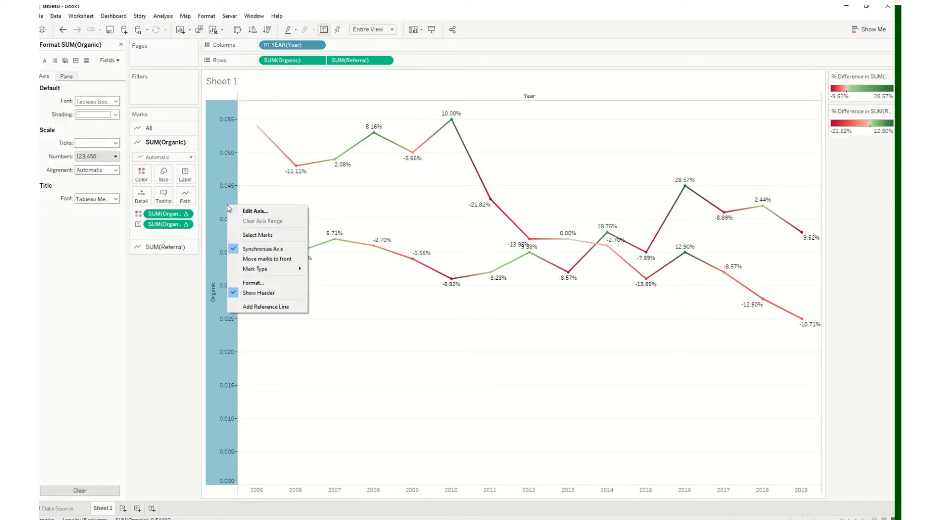
left_click(262, 286)
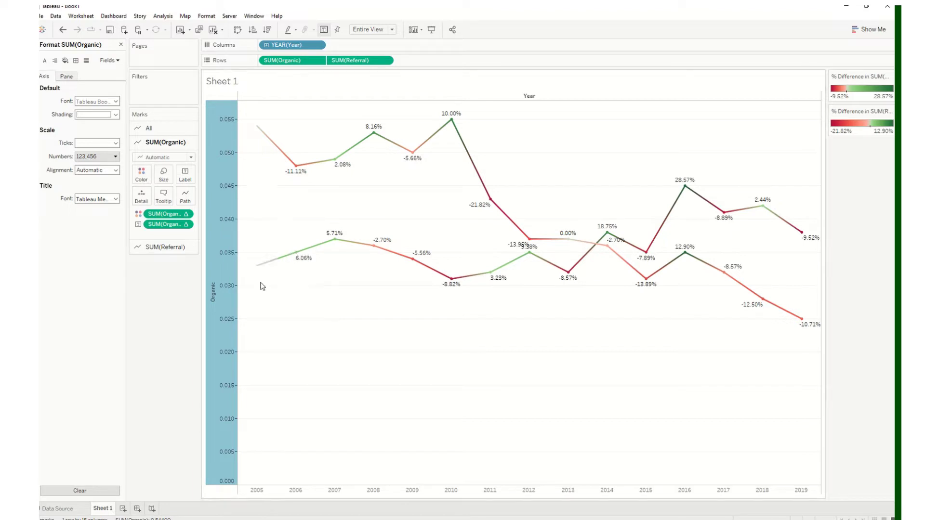
left_click(94, 160)
left_click(105, 212)
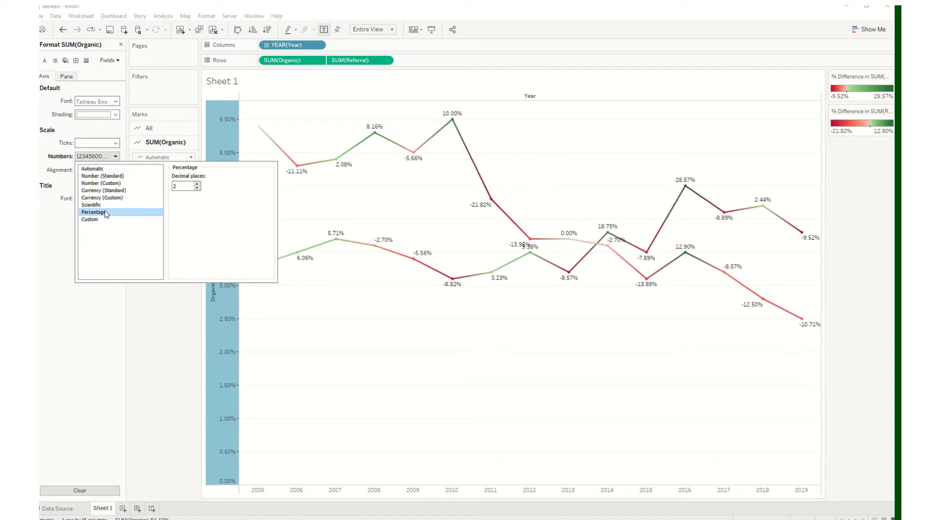
left_click(122, 355)
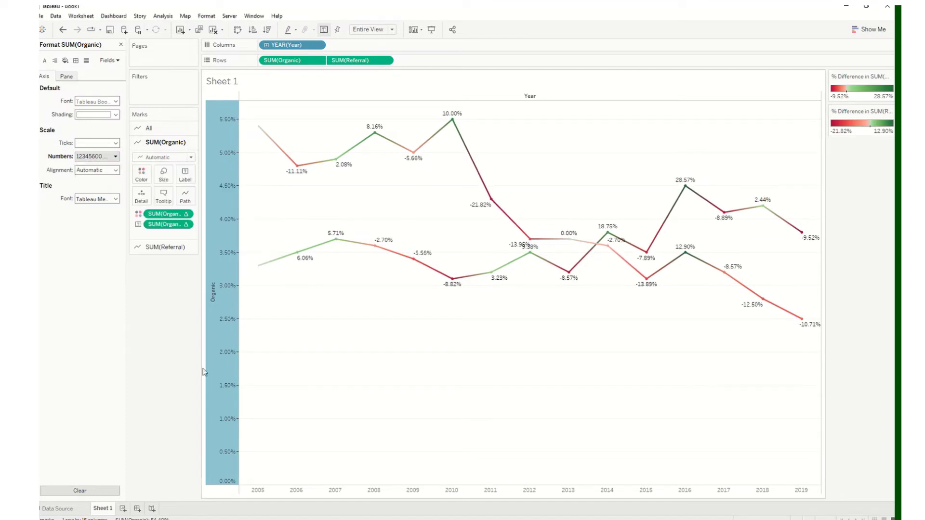
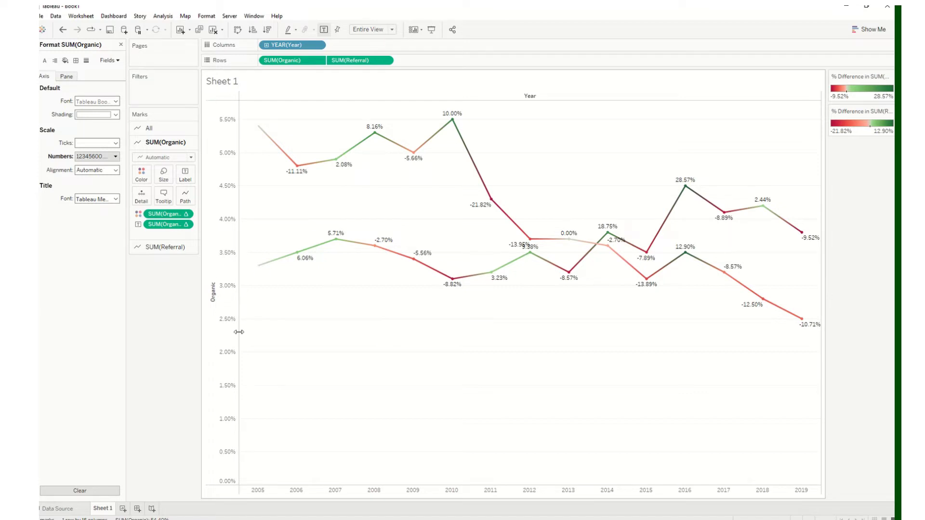
Step: Give the Organic vertical axis a fixed range with a fixed start of 0.02
right_click(223, 331)
left_click(240, 334)
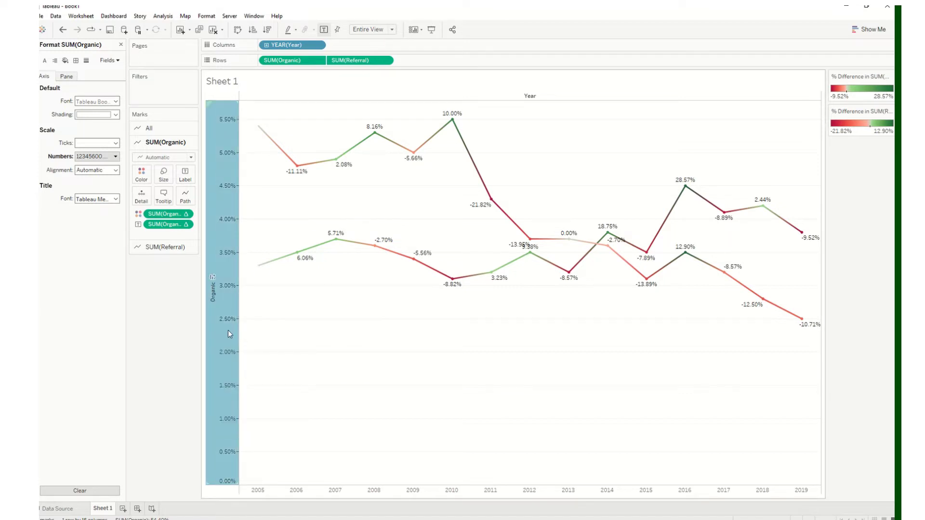
left_click(375, 197)
left_click(378, 228)
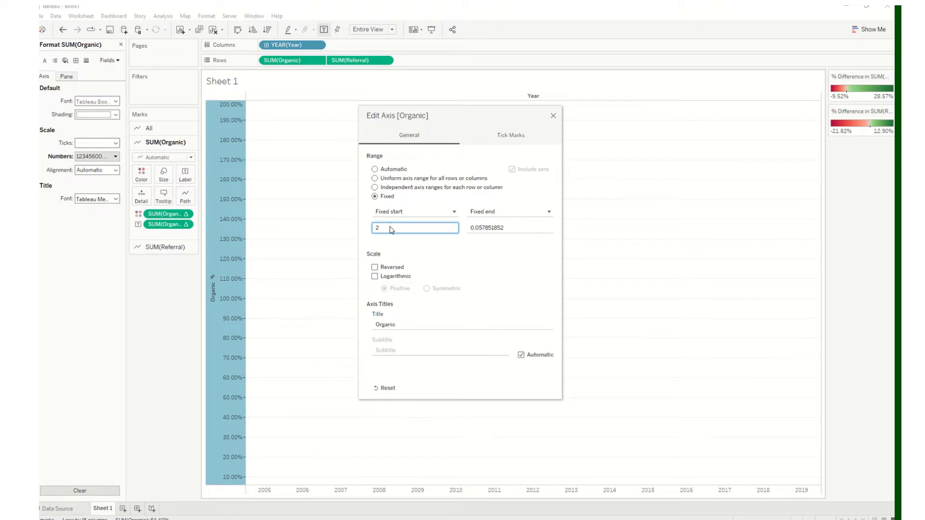
type("0")
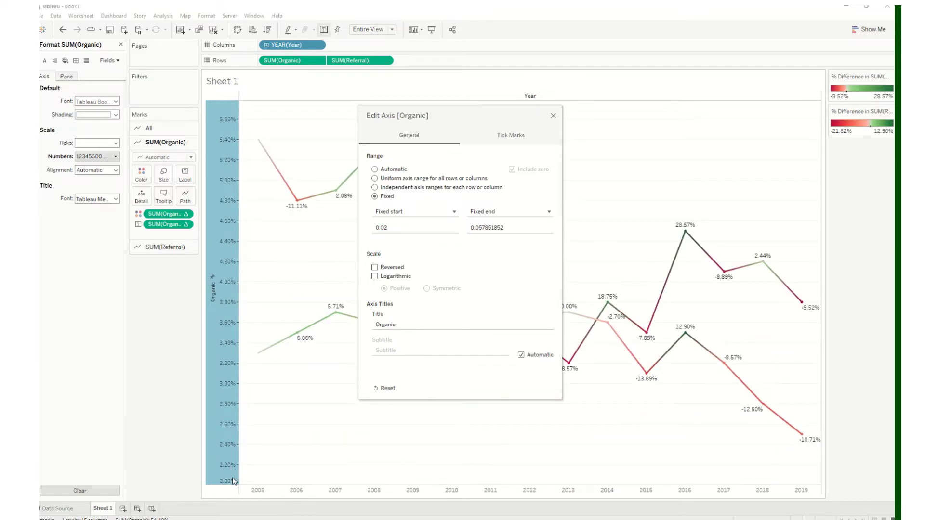
Step: Set the fixed start of the Organic axis to 0 and close the axis settings
left_click(394, 230)
left_click_drag(394, 230, 375, 227)
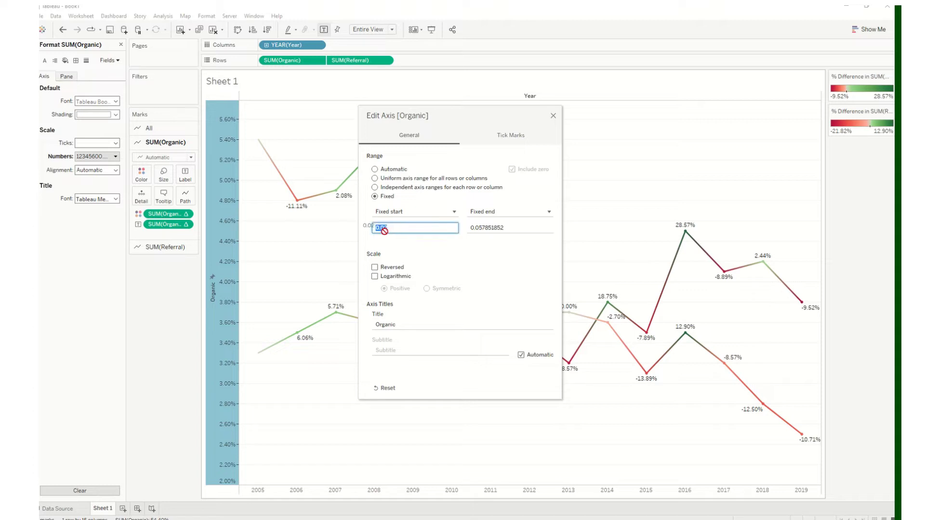
type("0")
key("Return")
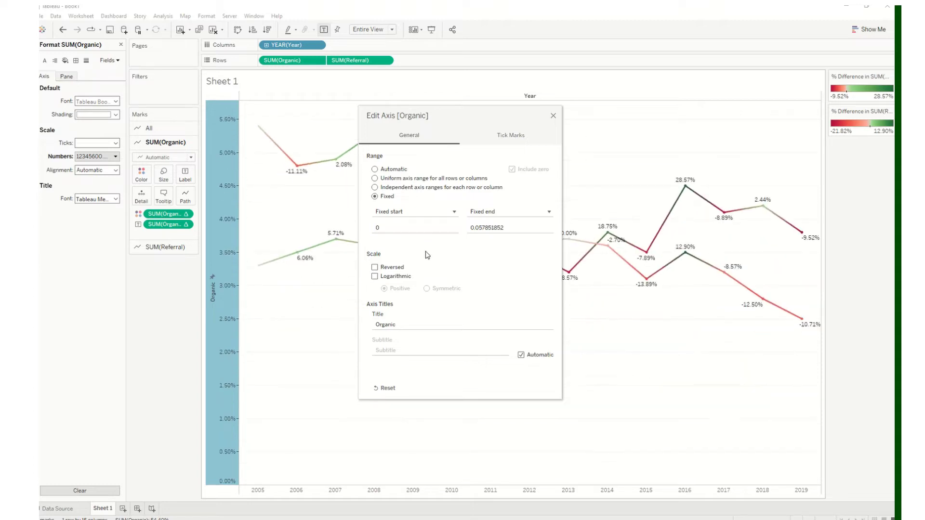
left_click(551, 118)
left_click(570, 334)
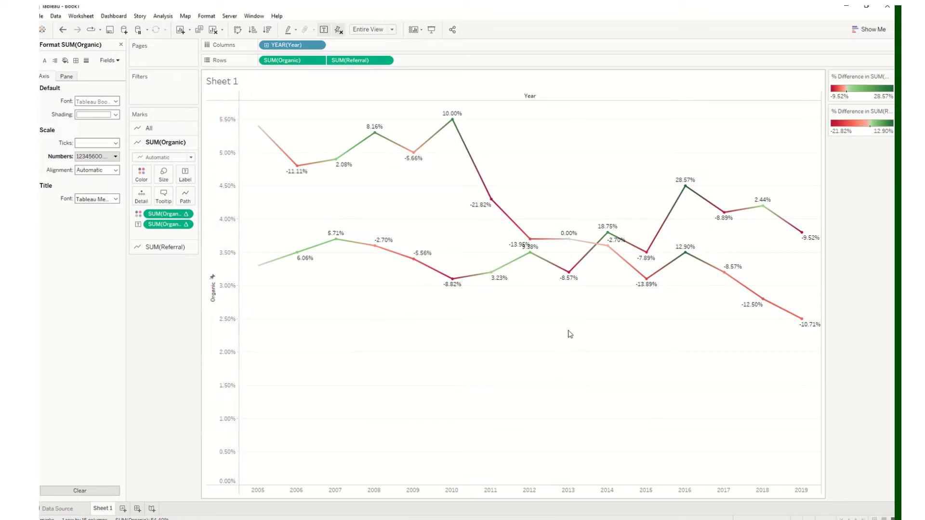
mouse_move(264, 140)
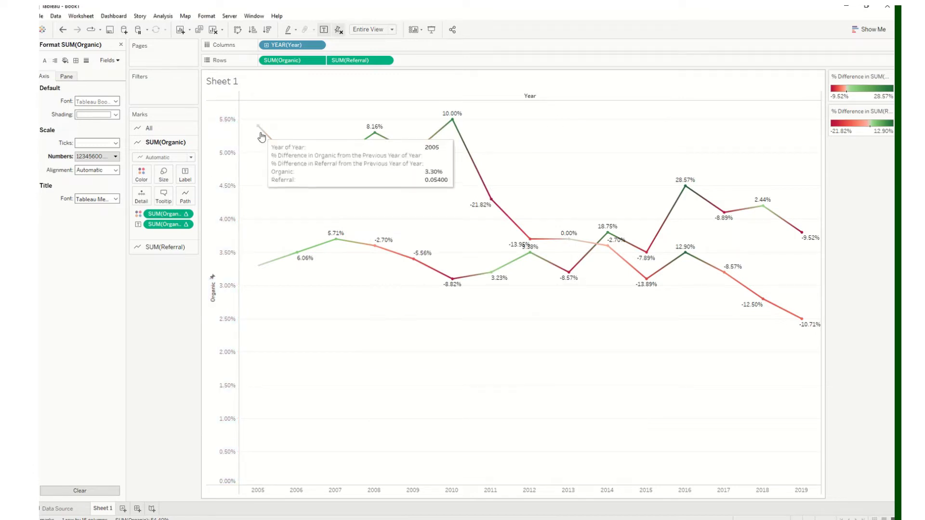
mouse_move(309, 174)
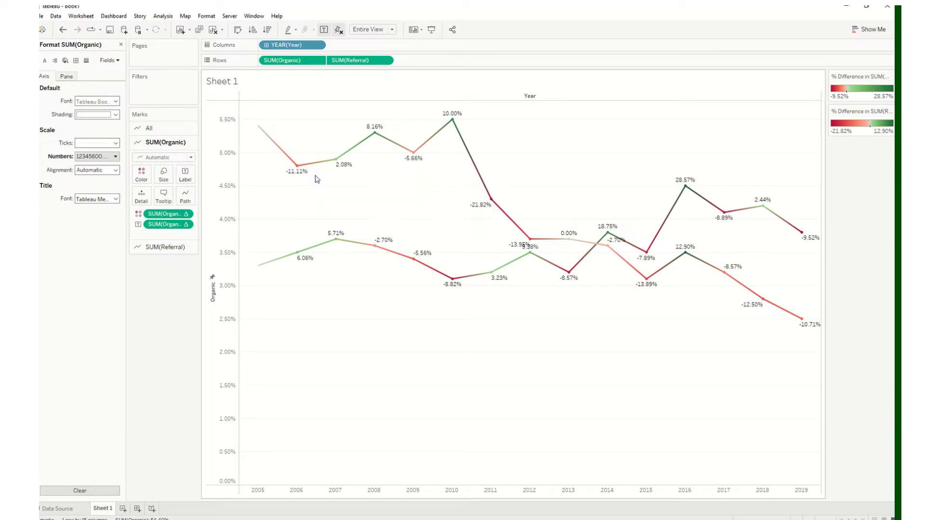
left_click(182, 250)
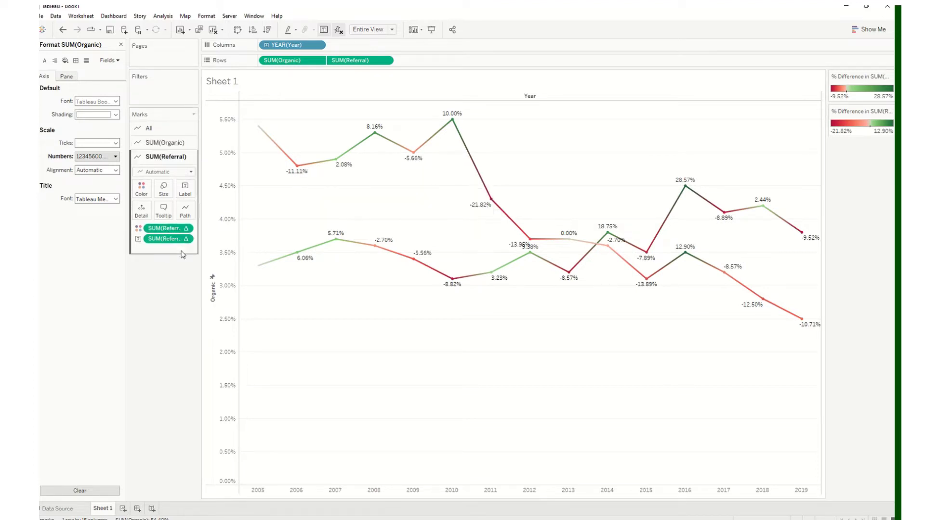
mouse_move(272, 264)
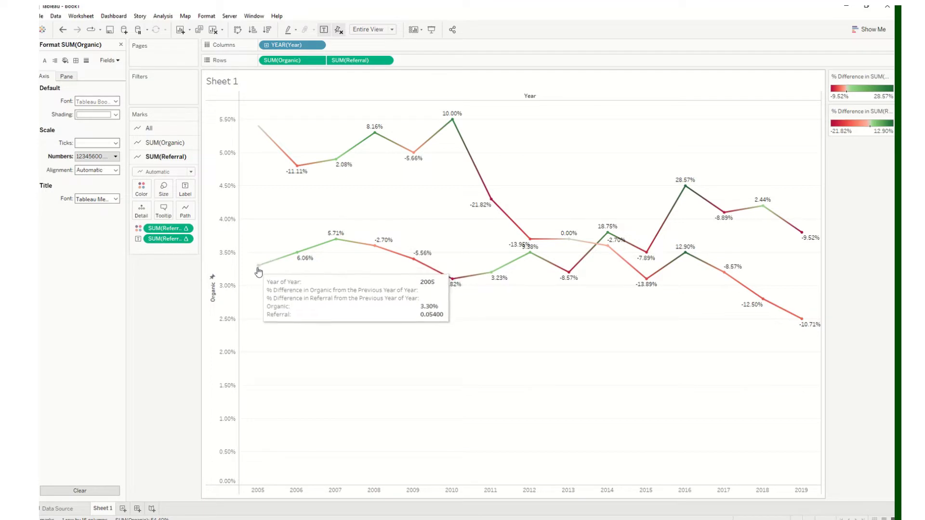
right_click(258, 265)
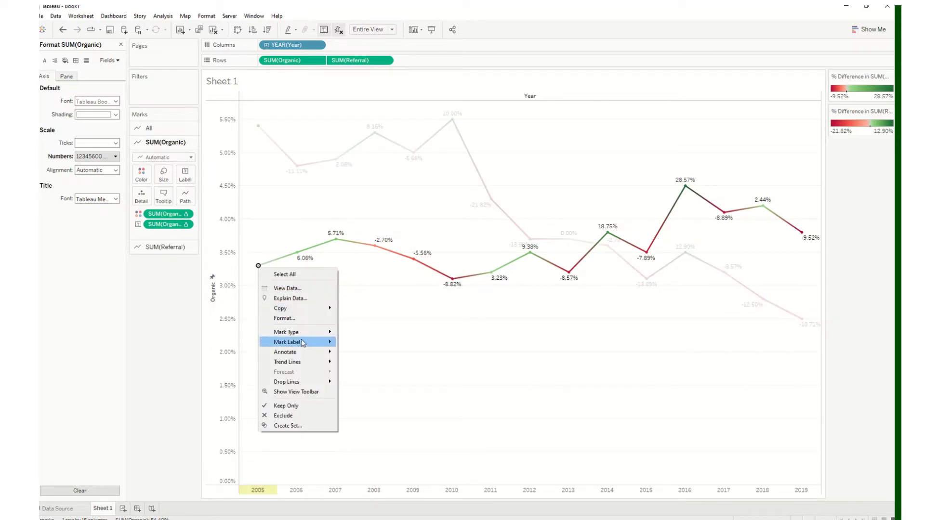
mouse_move(318, 345)
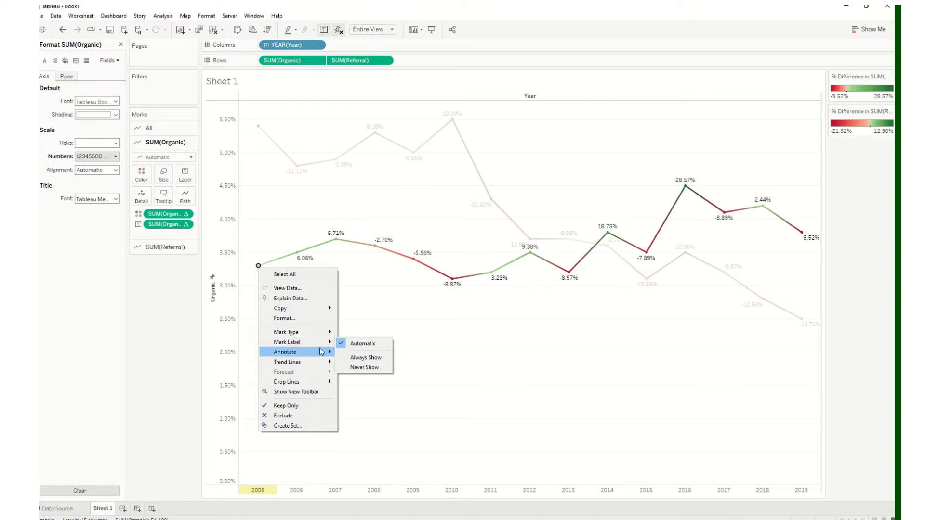
left_click(353, 354)
left_click(515, 282)
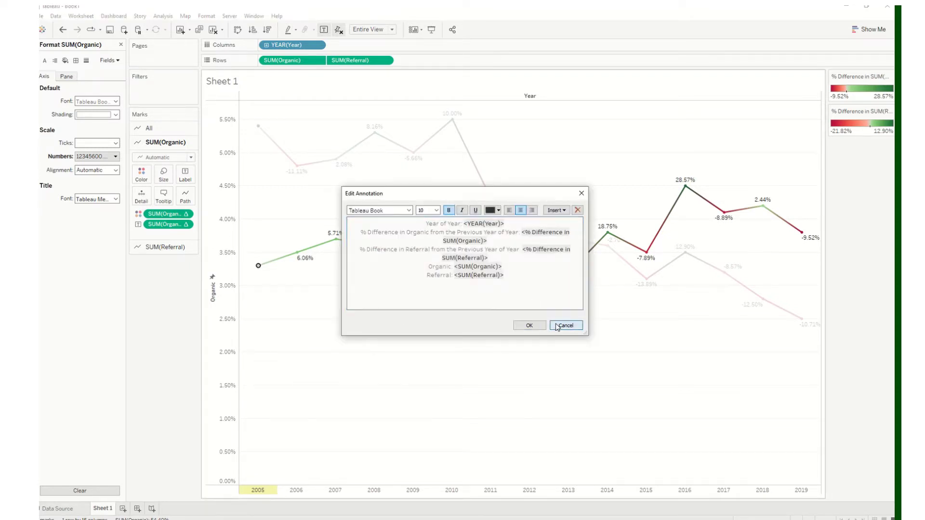
left_click(557, 326)
left_click(258, 266)
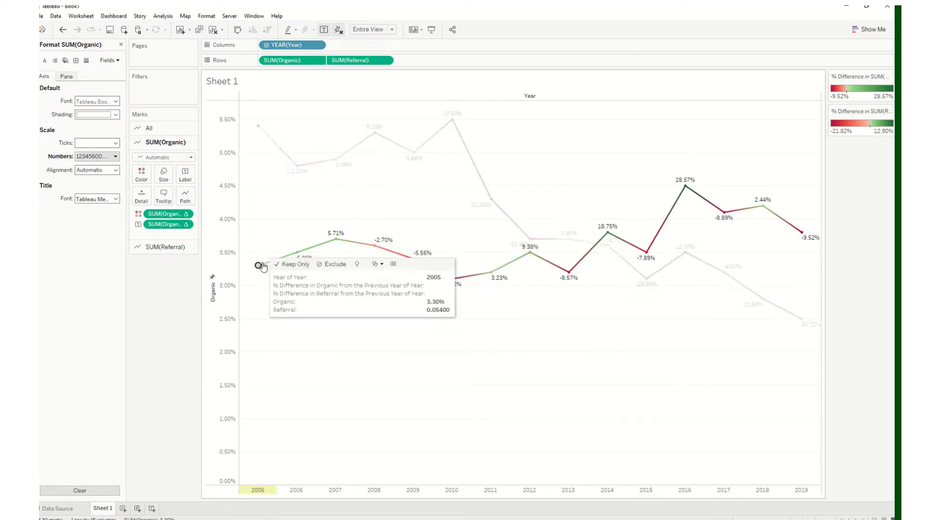
right_click(259, 267)
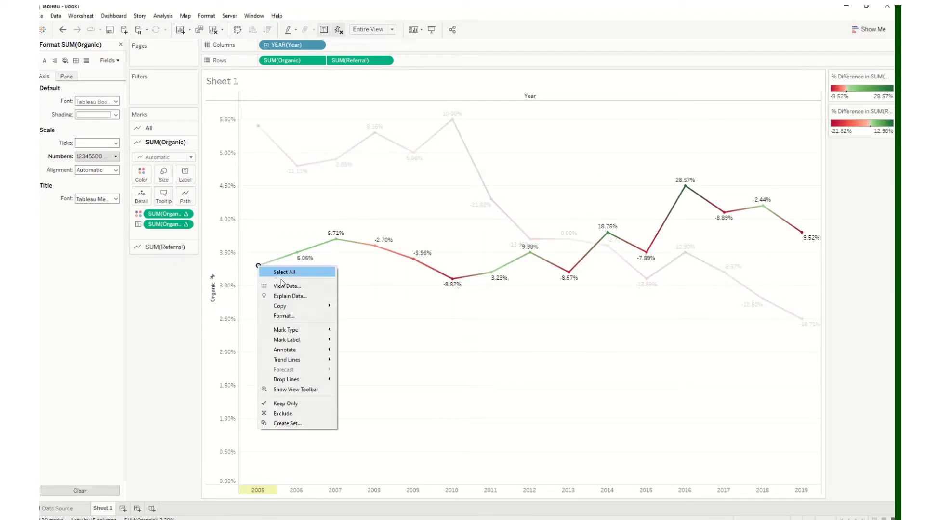
mouse_move(296, 332)
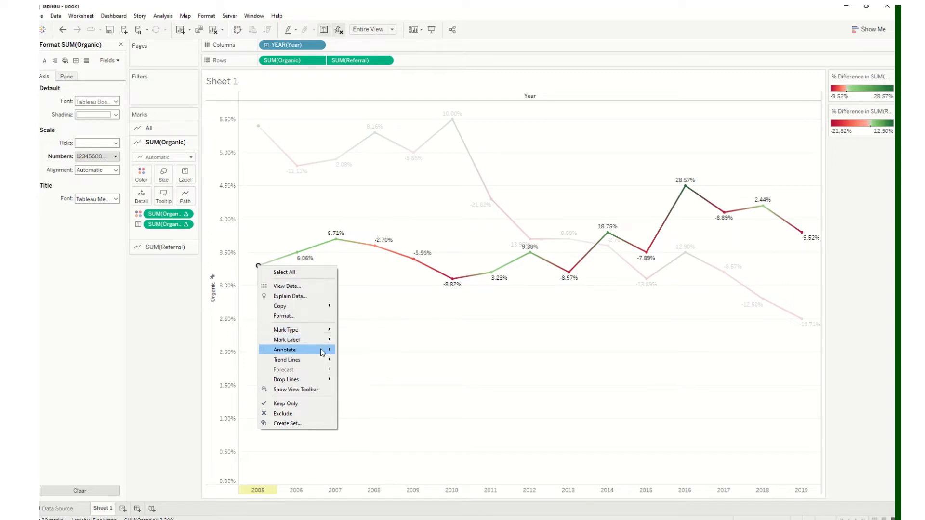
left_click(358, 351)
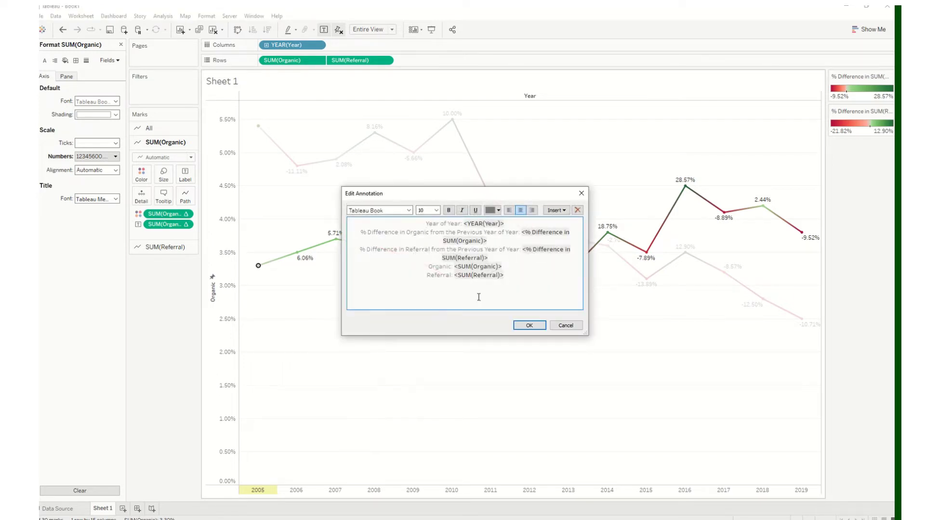
mouse_move(505, 275)
left_mouse_down()
mouse_move(450, 254)
mouse_move(420, 220)
left_mouse_up()
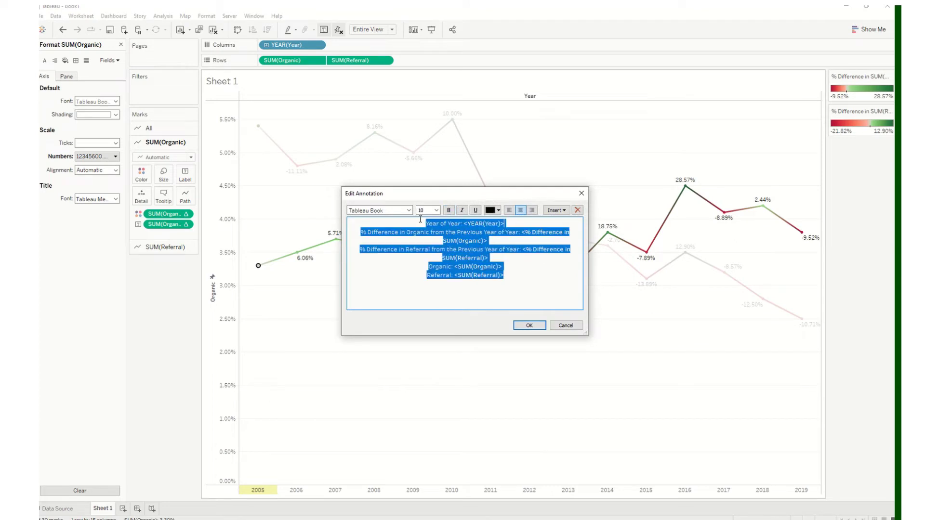
key("BackSpace")
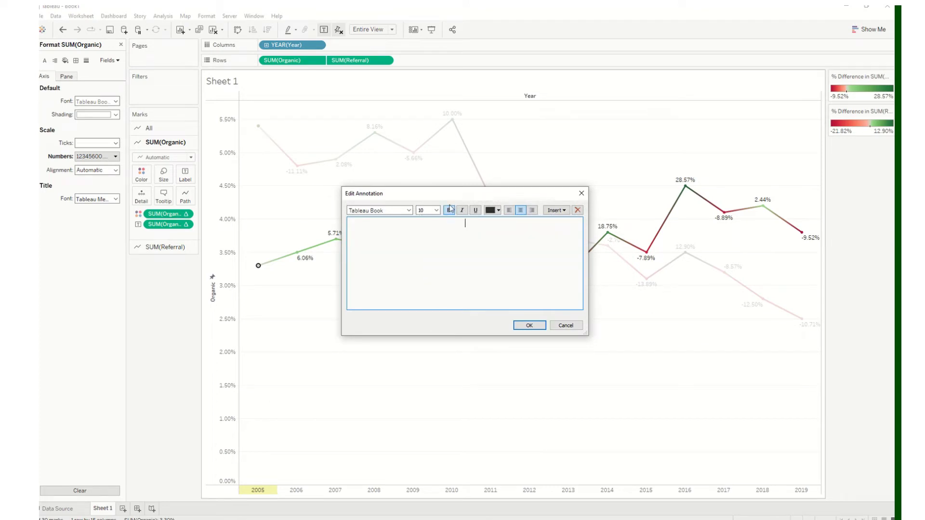
mouse_move(462, 195)
left_mouse_down()
mouse_move(525, 289)
mouse_move(502, 281)
left_mouse_up()
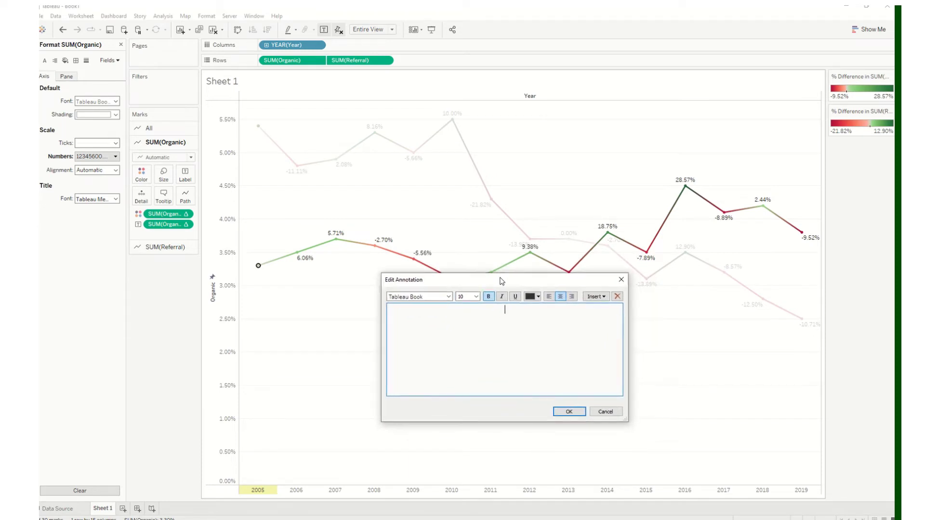
left_click(605, 411)
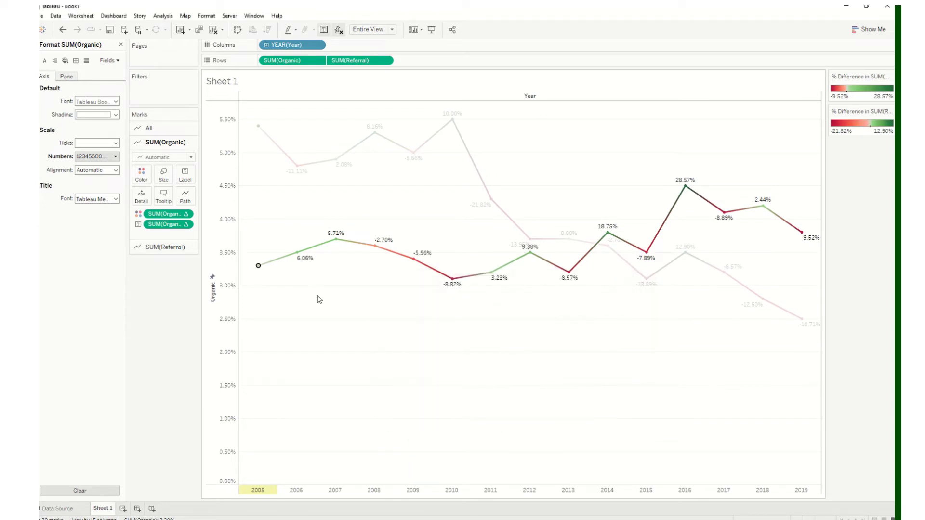
Step: Review the fields used by the Referral, Organic and combined marks, and examine the tooltip of the 2005 Organic point
left_click(275, 265)
left_click(178, 248)
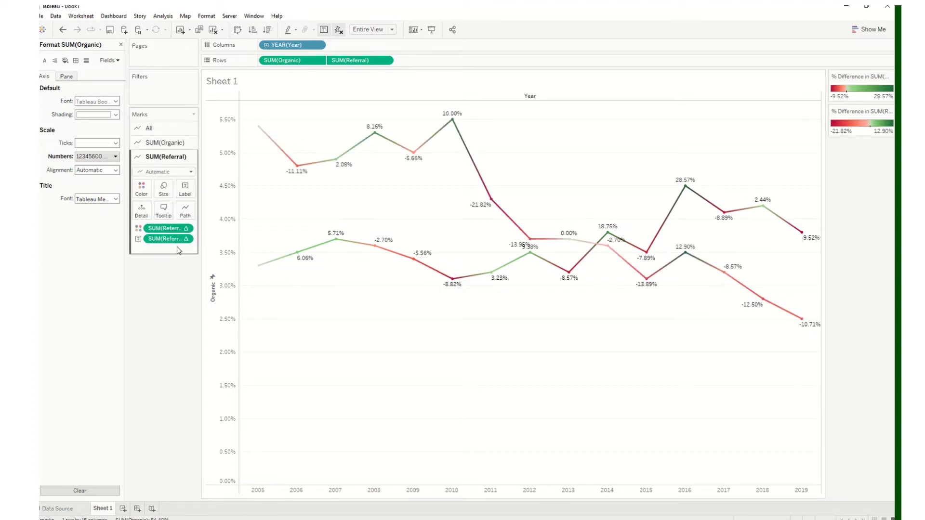
left_click(174, 143)
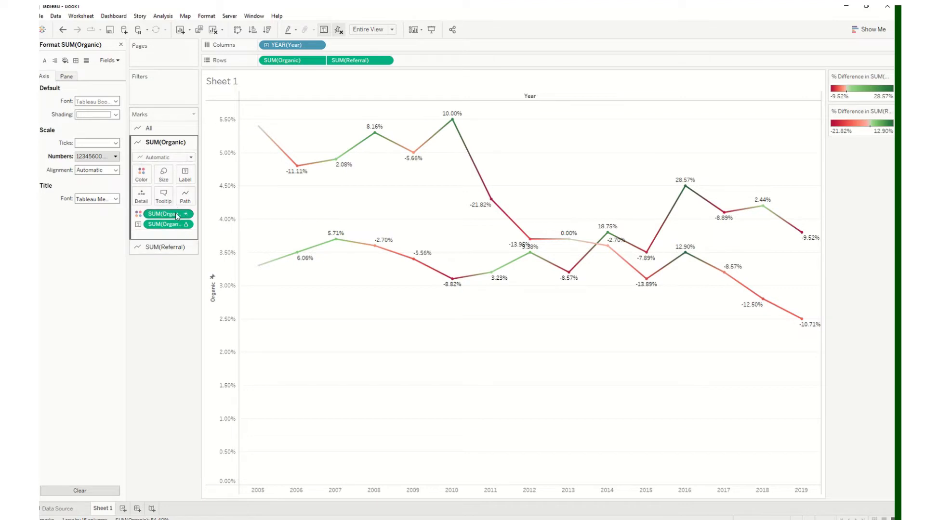
left_click(175, 133)
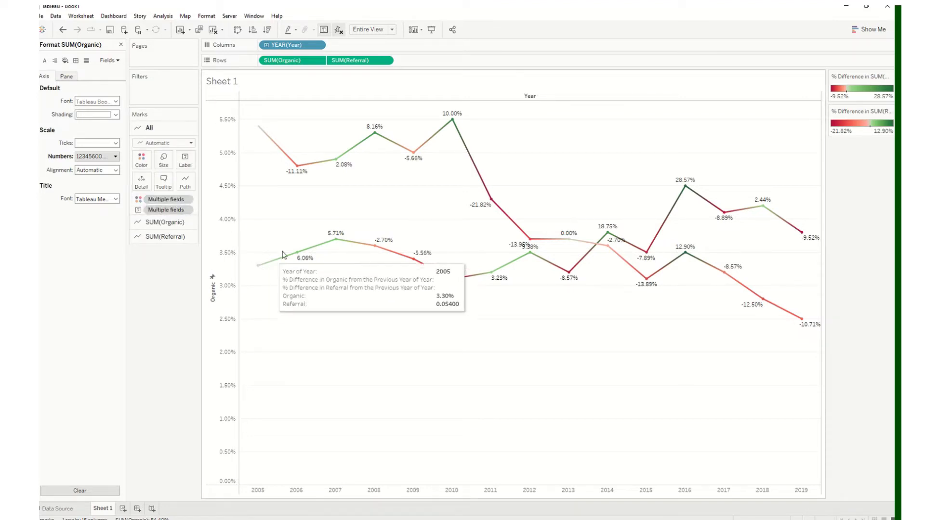
mouse_move(260, 269)
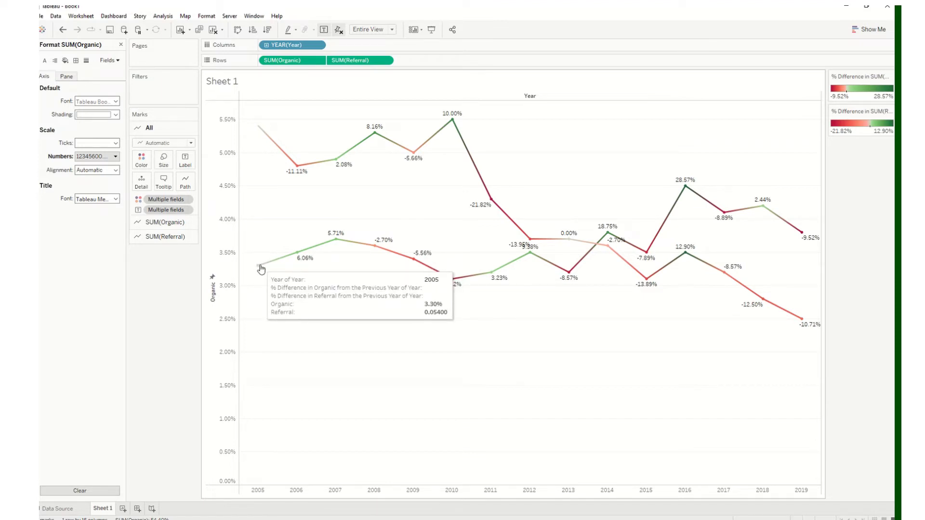
mouse_move(288, 160)
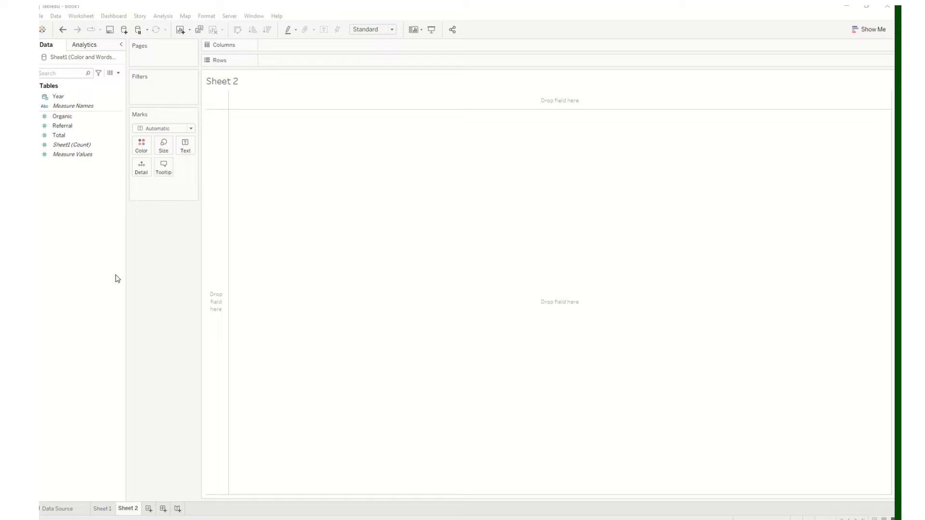
Step: Add Year to the empty Sheet 2 and place it on Rows so each year has its own row
double_click(85, 100)
left_click(87, 106)
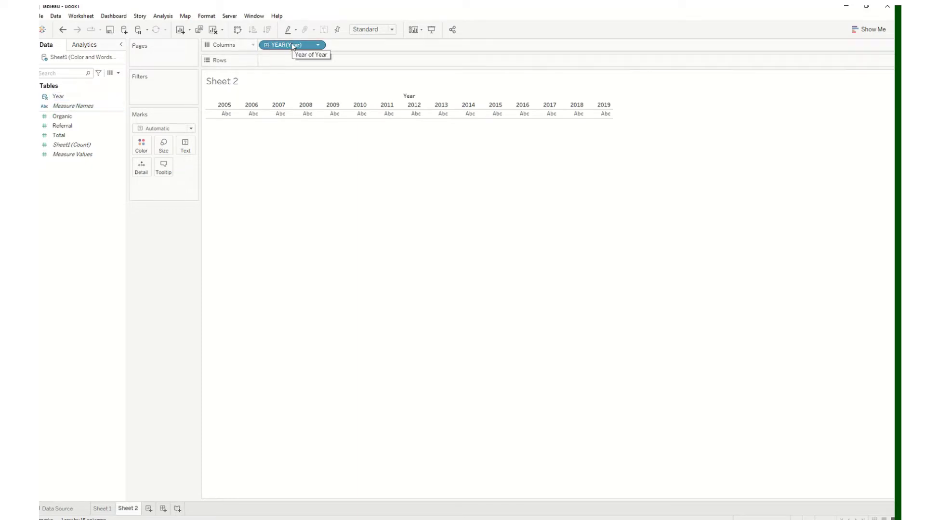
left_click_drag(292, 46, 283, 66)
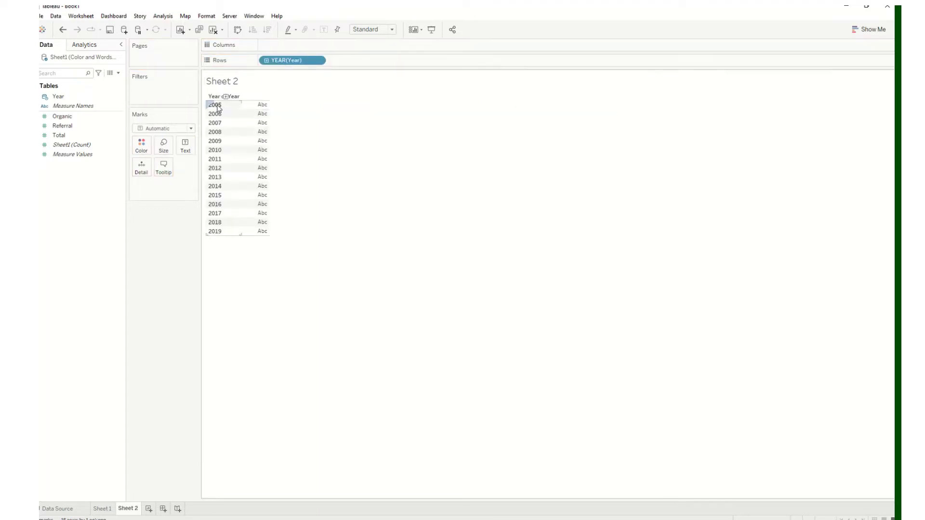
Step: Try adding the Organic, Referral and Total measures to the year table, and undo all three additions
double_click(72, 120)
double_click(67, 126)
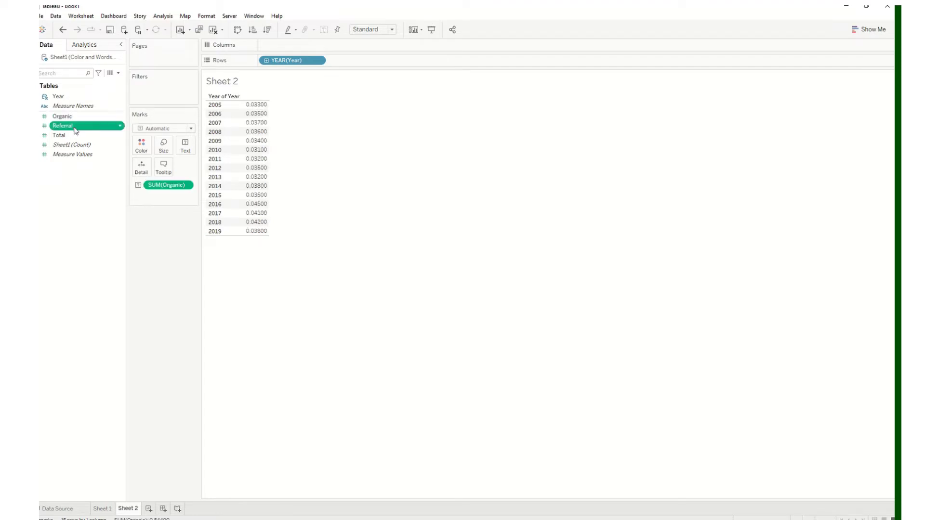
double_click(76, 135)
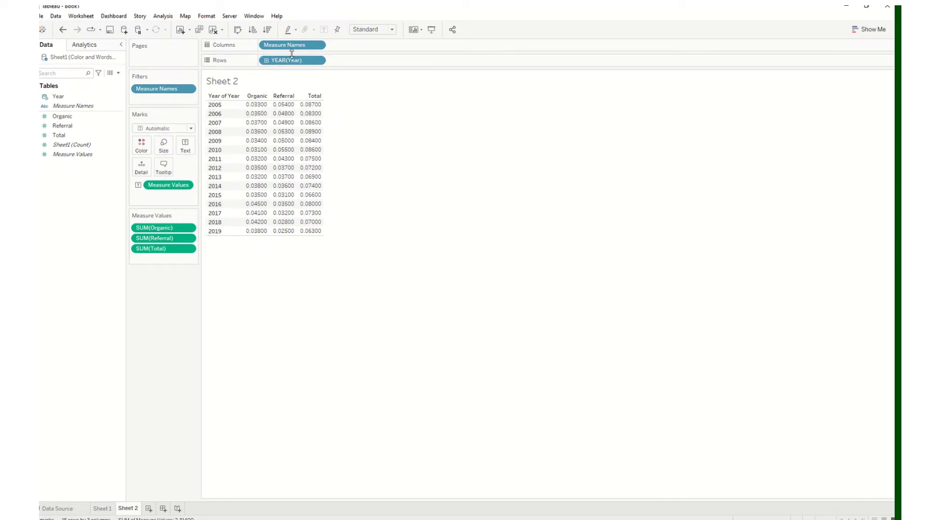
mouse_move(294, 48)
left_mouse_down()
mouse_move(277, 68)
mouse_move(289, 45)
left_mouse_up()
left_click(63, 31)
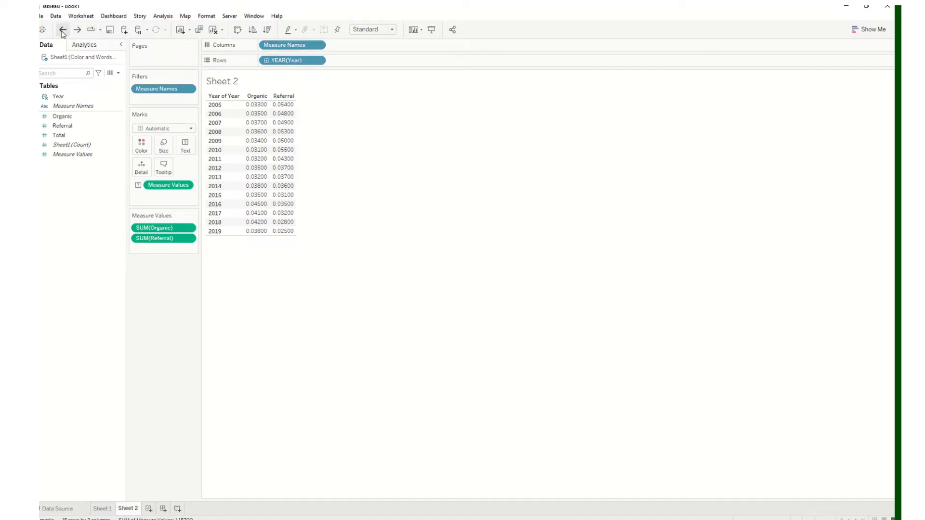
left_click(63, 31)
left_click(63, 31)
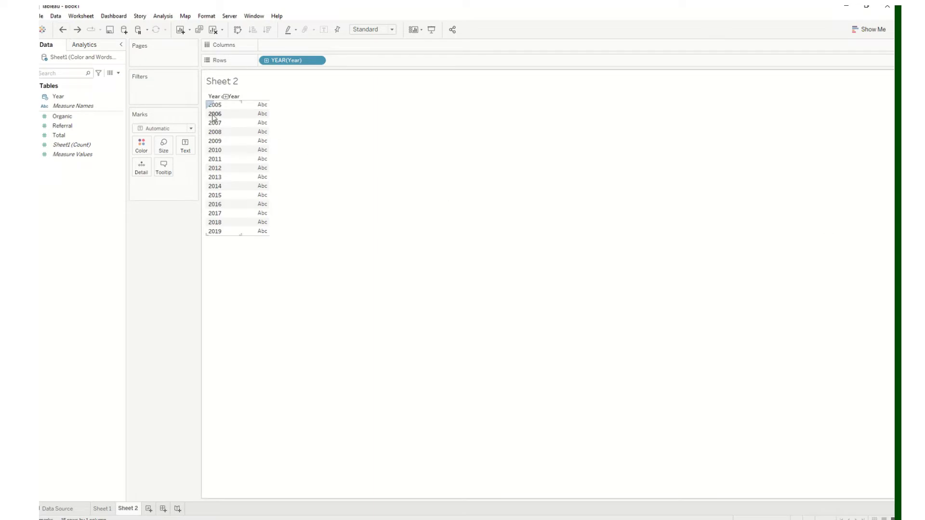
Step: Create a calculated field named Organic Color with the formula 0
left_click(118, 73)
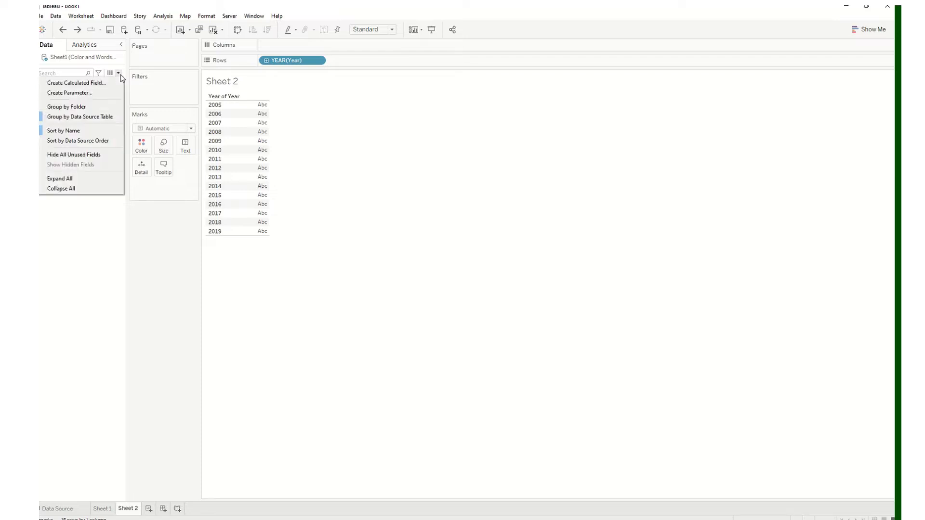
left_click(76, 83)
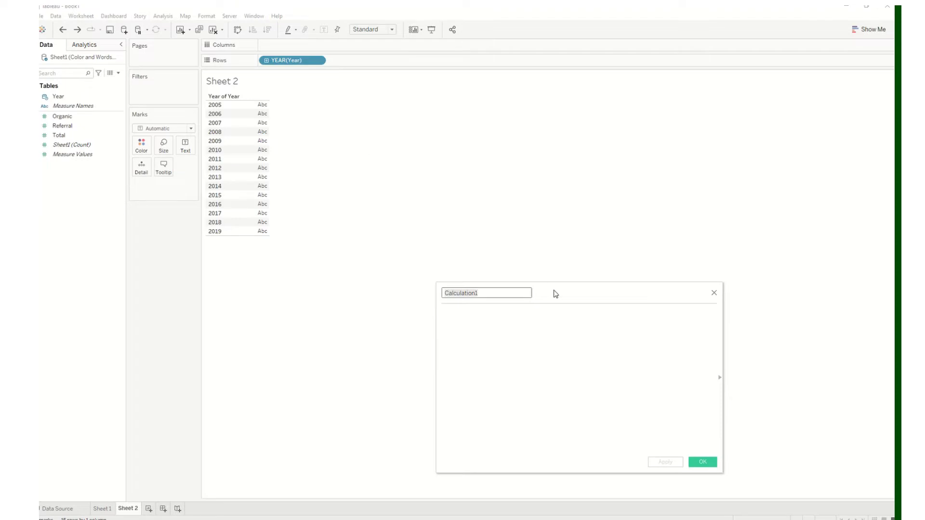
left_click_drag(545, 282, 544, 277)
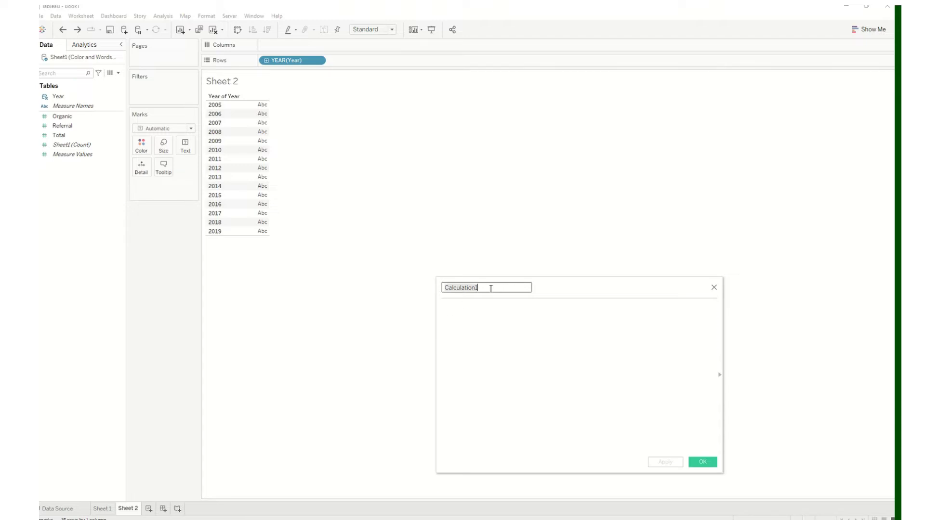
type("Organic Color")
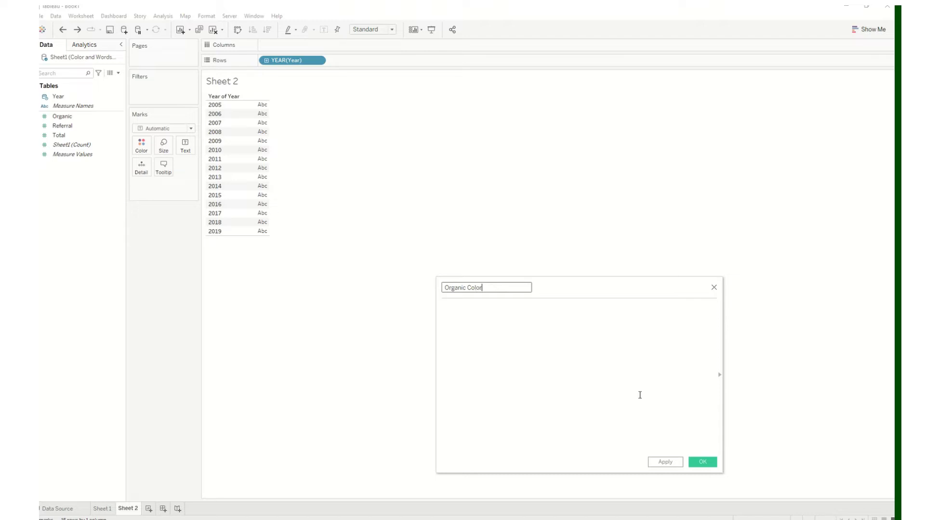
left_click(548, 379)
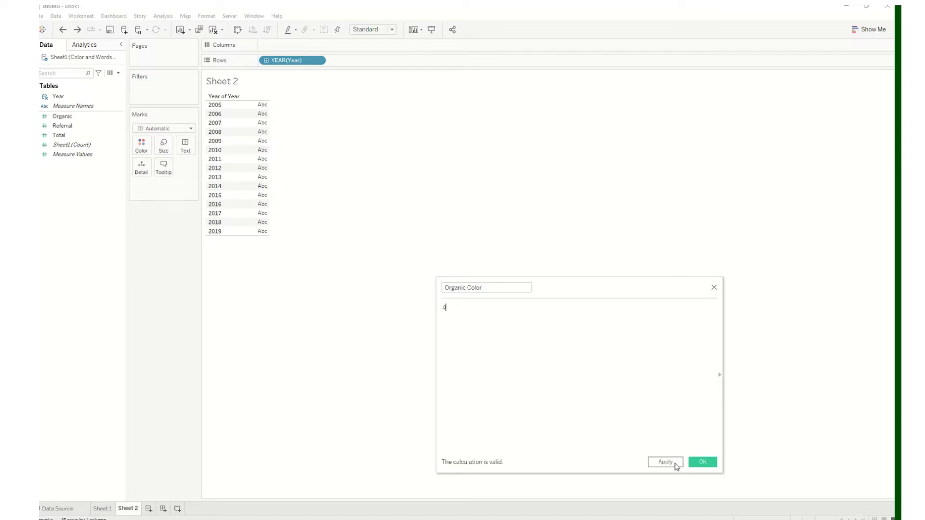
left_click(699, 462)
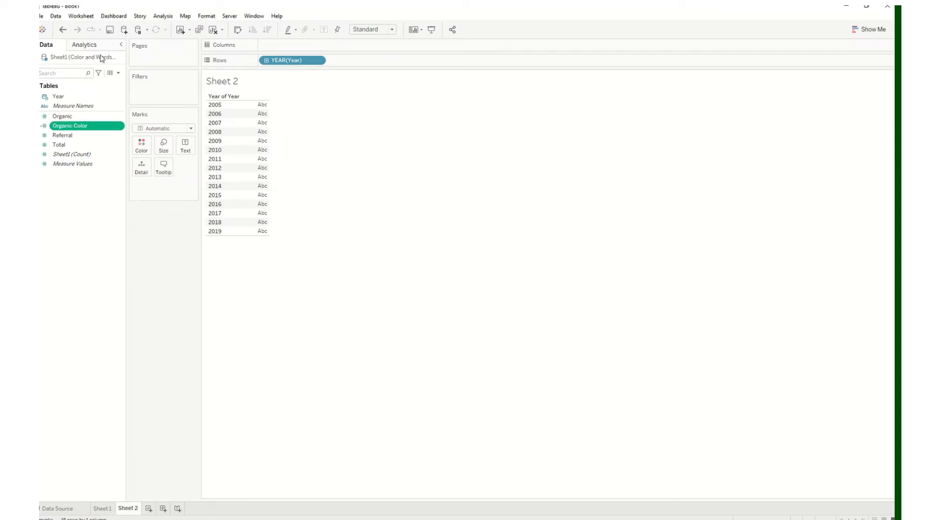
Step: Create a calculated field named Referral Color with the formula 0
left_click(118, 73)
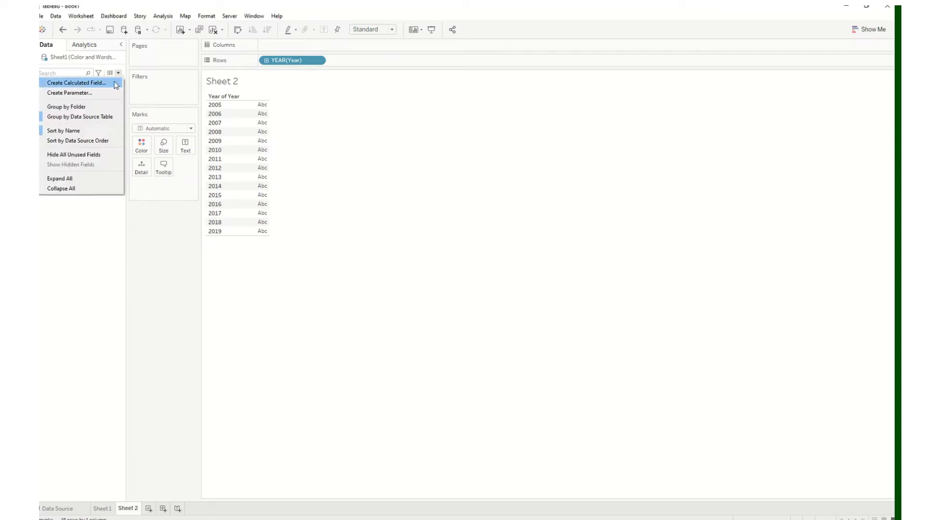
left_click(115, 85)
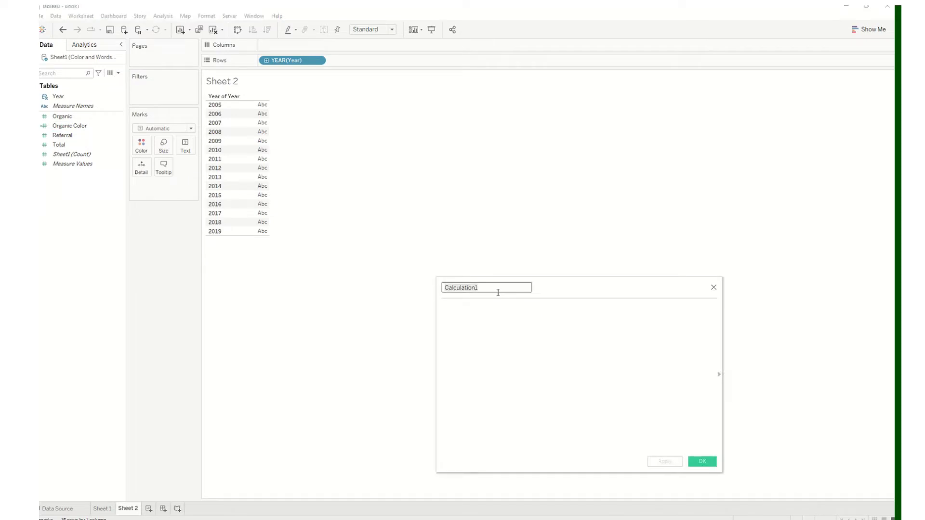
double_click(513, 289)
type("Referral Color")
left_click(513, 329)
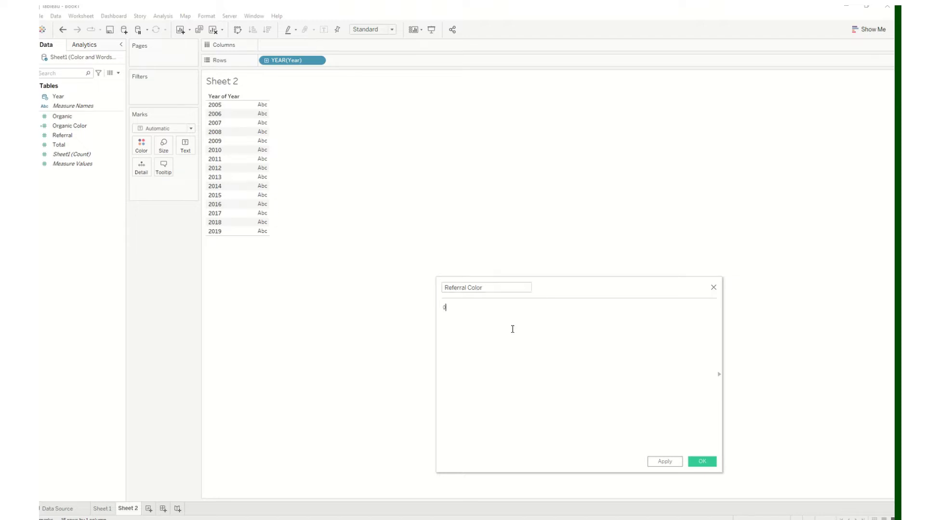
left_click(702, 462)
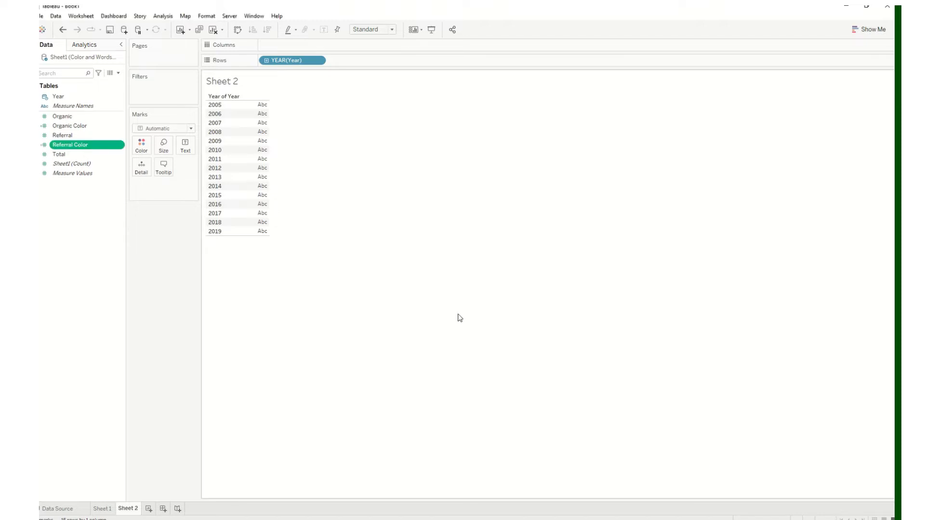
Step: Create a calculated field named Total Color with the formula 0
left_click(119, 74)
left_click(117, 81)
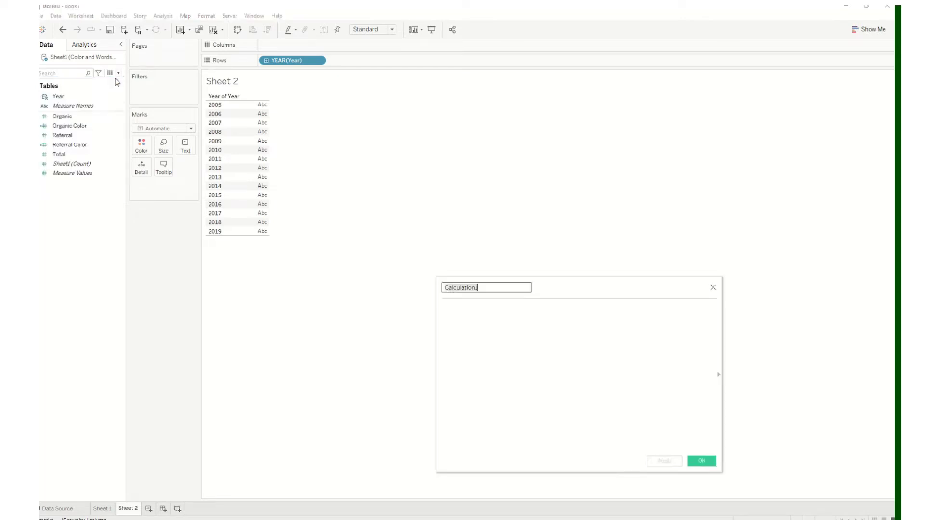
double_click(486, 288)
type("T")
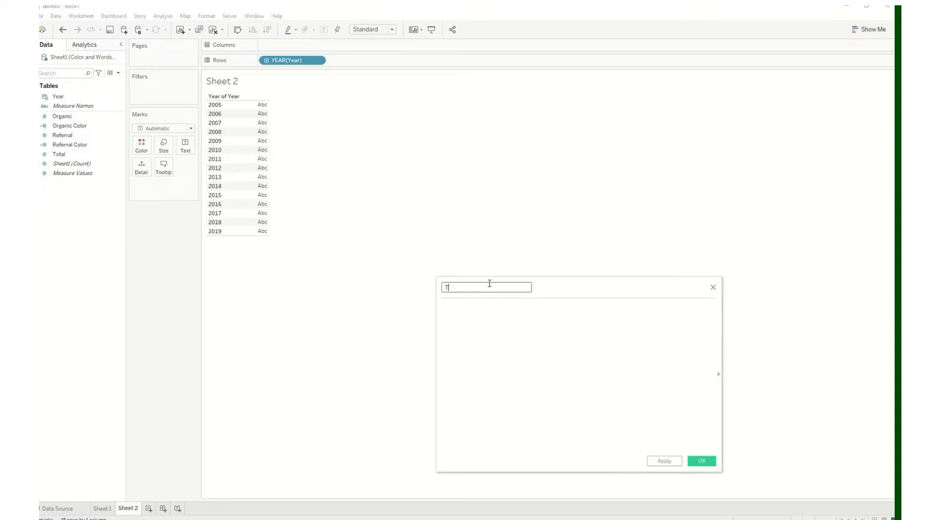
type("otal Color")
left_click(498, 336)
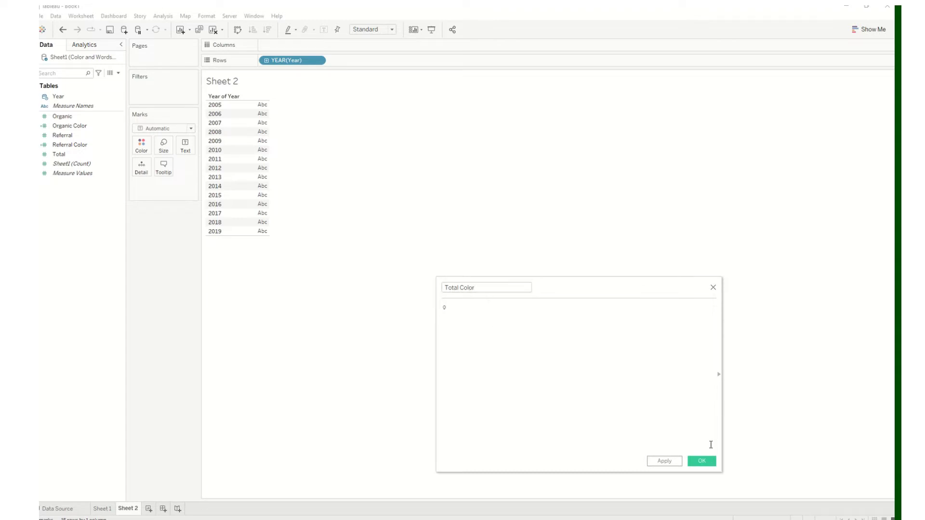
left_click(664, 461)
left_click(701, 462)
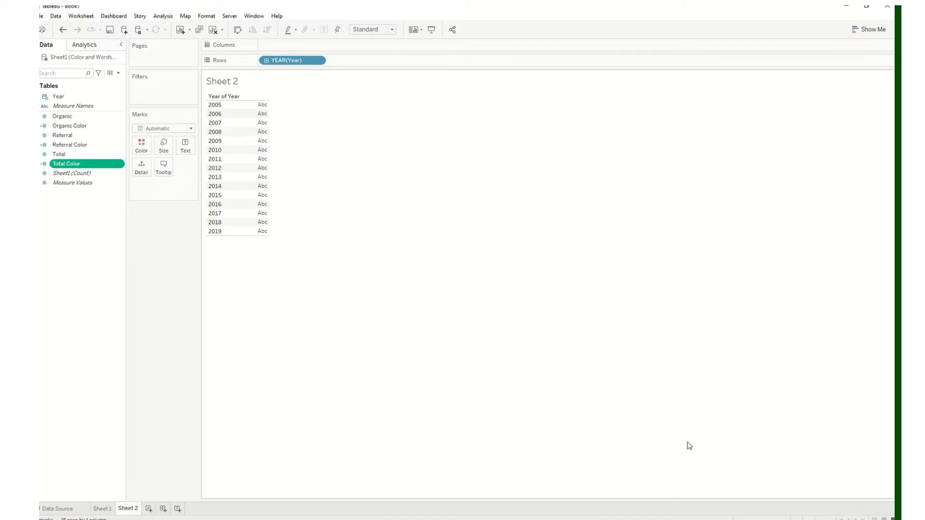
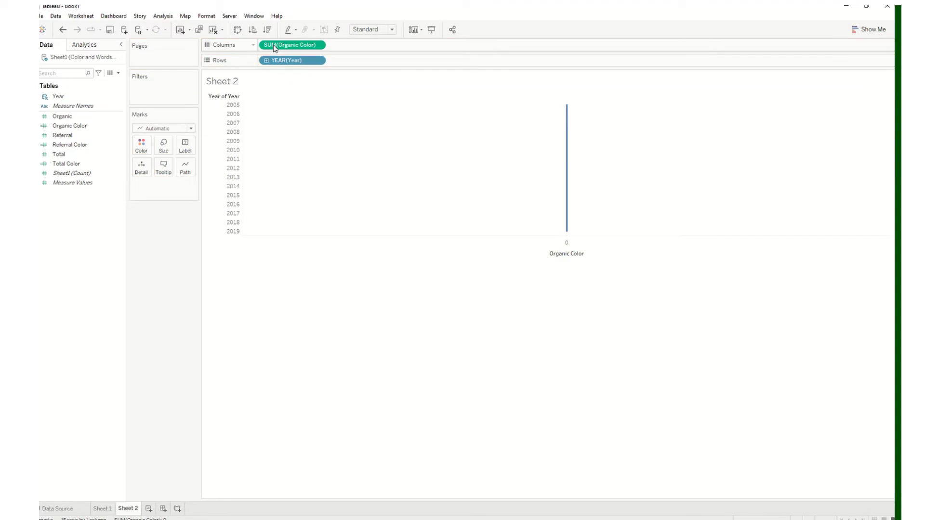
Step: Place Organic Color, Referral Color and Total Color side by side on Columns
mouse_move(567, 219)
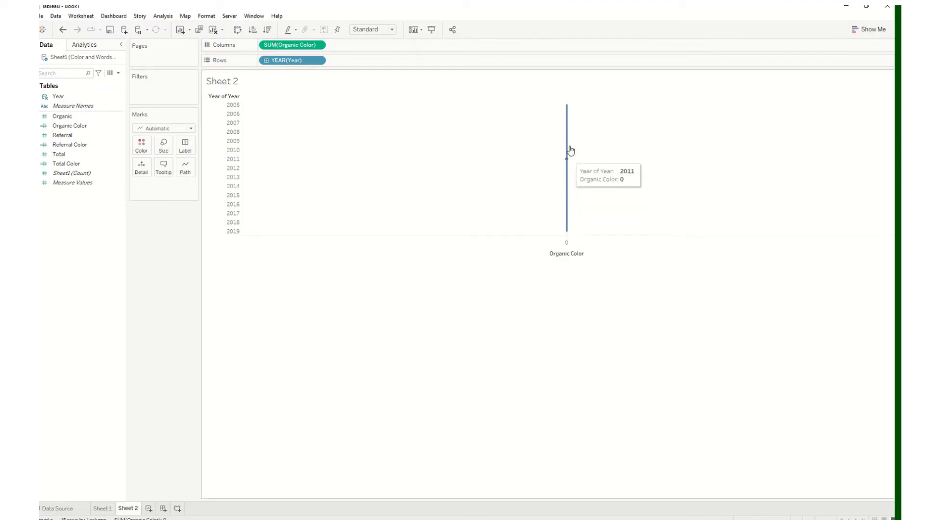
mouse_move(569, 112)
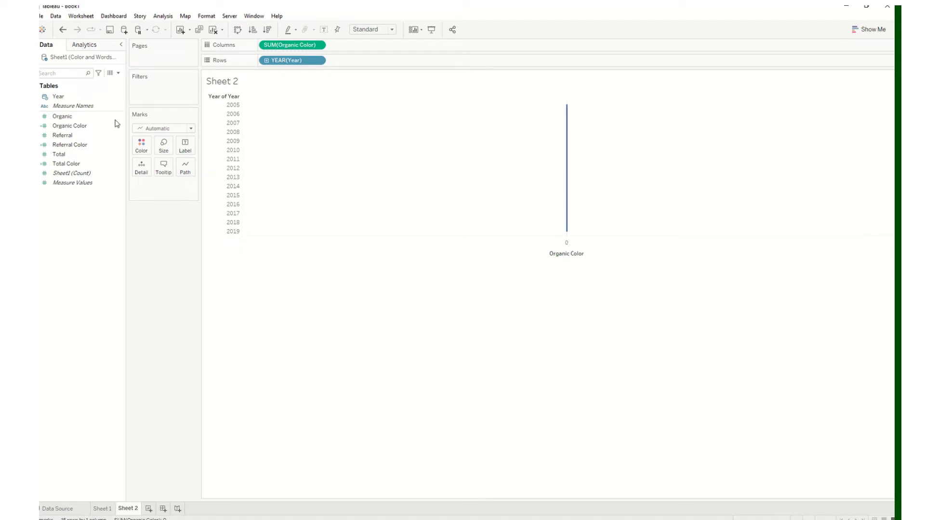
left_click(75, 145)
left_click_drag(75, 147, 356, 45)
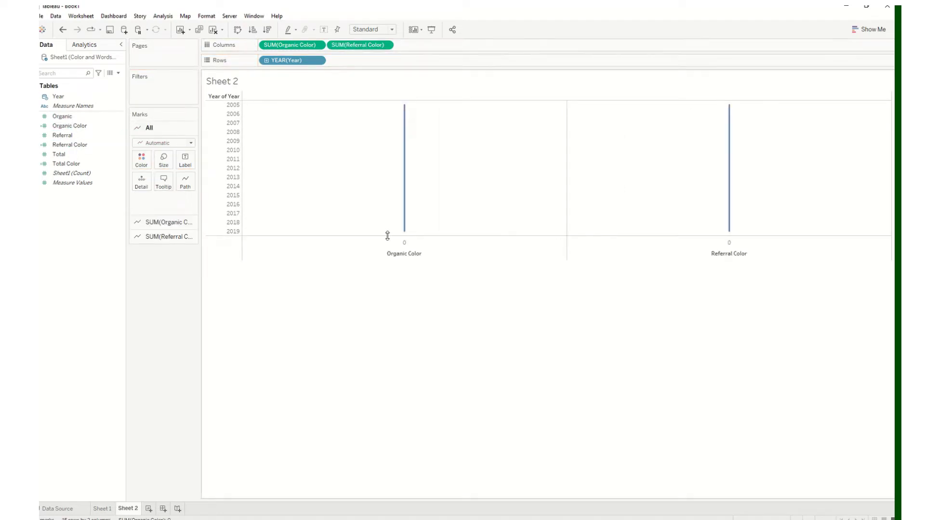
left_click(74, 165)
left_click_drag(75, 169, 432, 48)
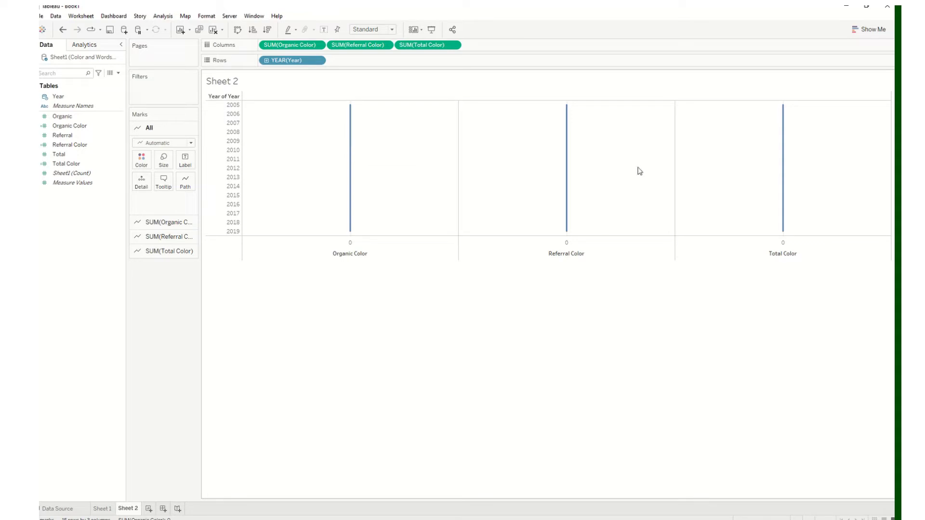
Step: Narrow the three-column view to table width and set the mark type of all three measures to Text
left_click_drag(890, 232, 389, 211)
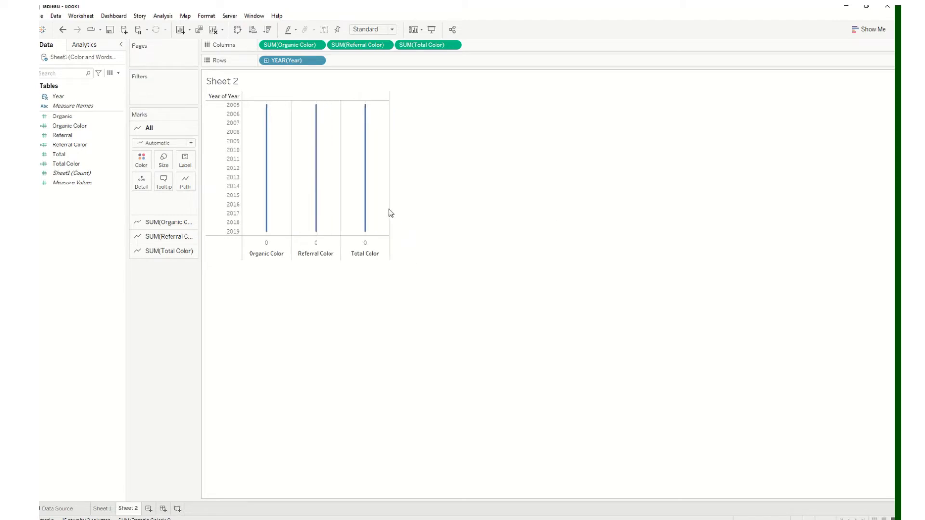
left_click(180, 143)
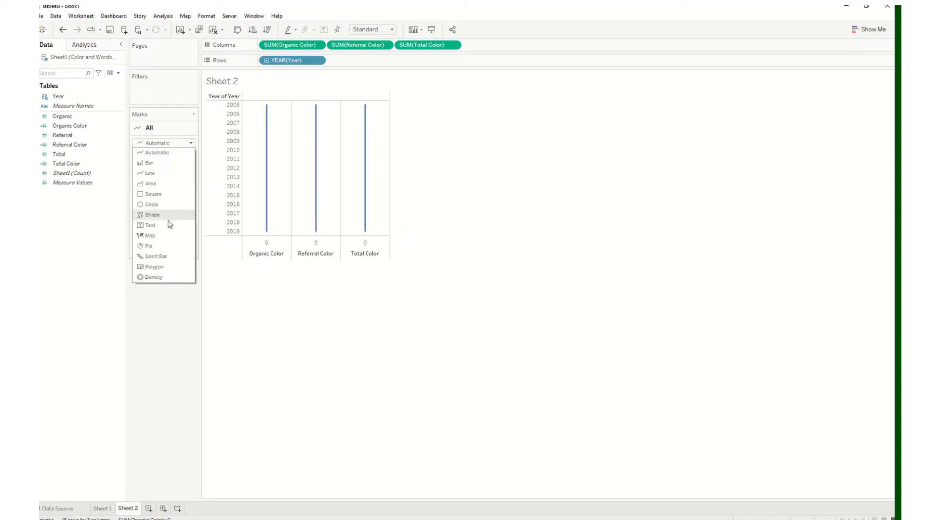
left_click(150, 225)
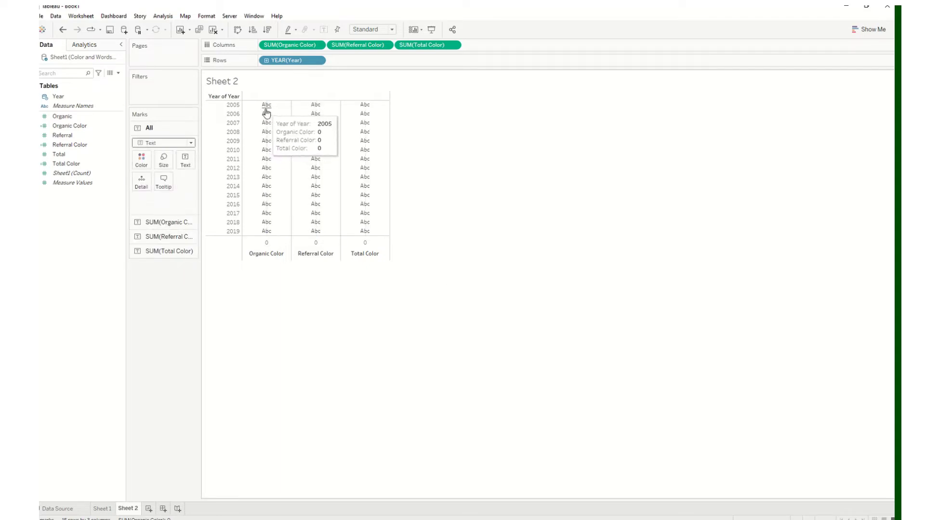
mouse_move(264, 226)
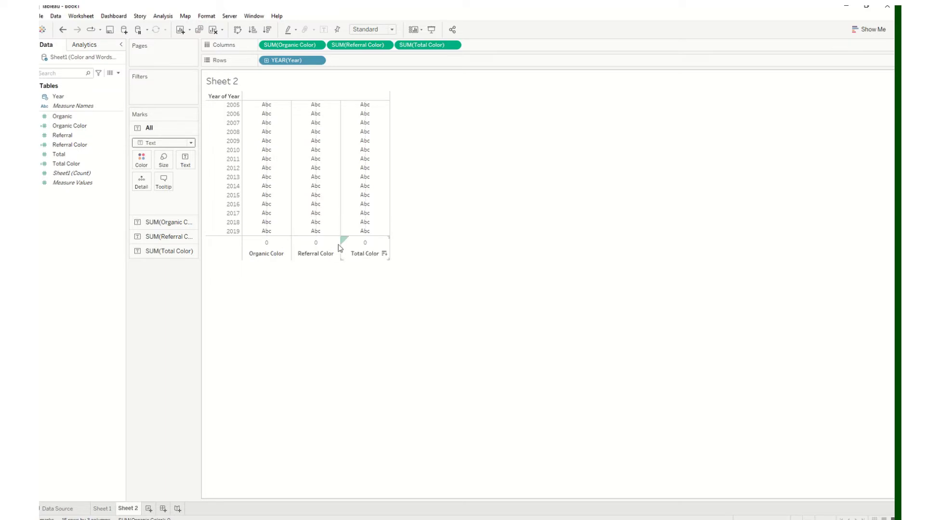
Step: Set the major and minor tick marks of the Organic Color axis to None
right_click(289, 247)
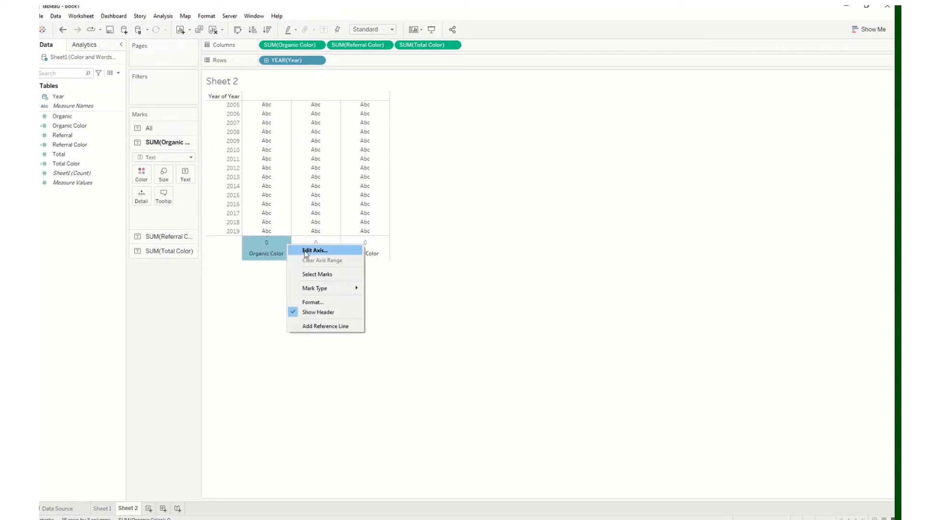
left_click(306, 251)
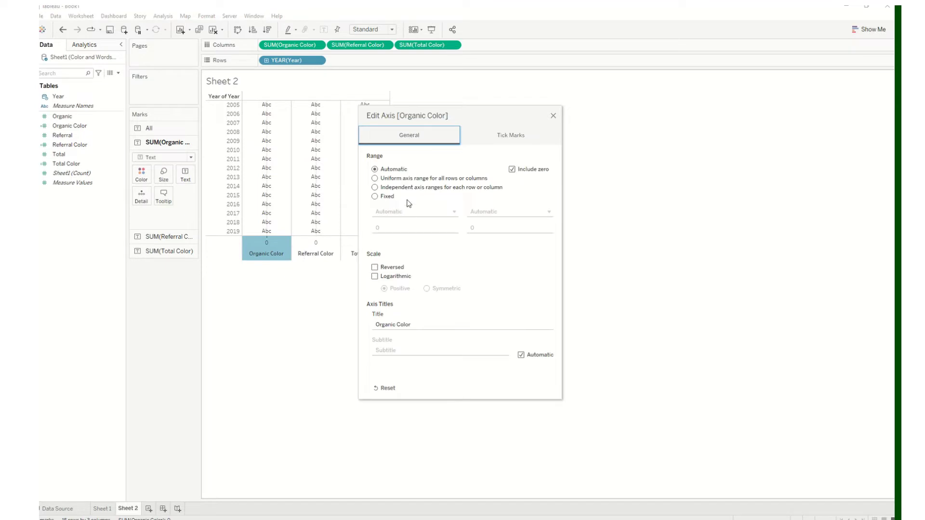
left_click(503, 137)
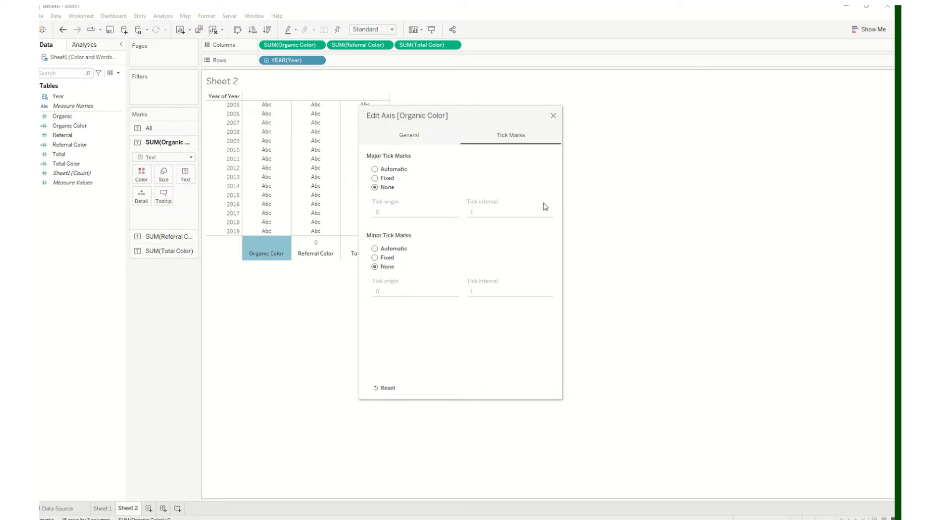
left_click(553, 117)
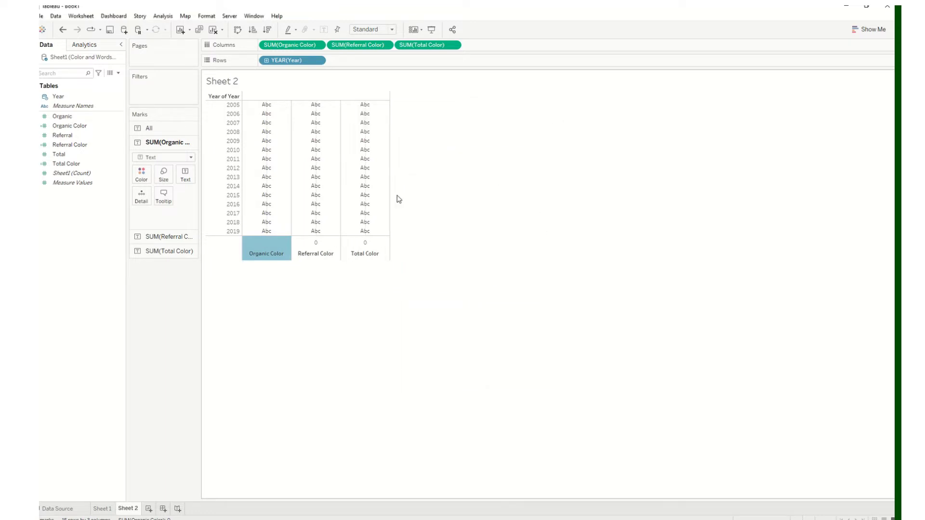
Step: Set the major tick marks of the Referral Color axis to None
left_click(325, 250)
right_click(327, 249)
left_click(349, 255)
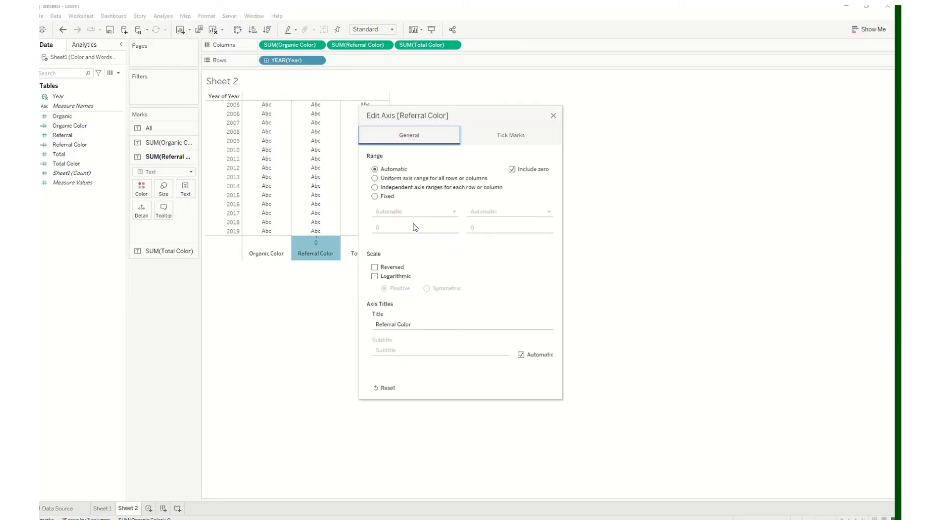
left_click(502, 136)
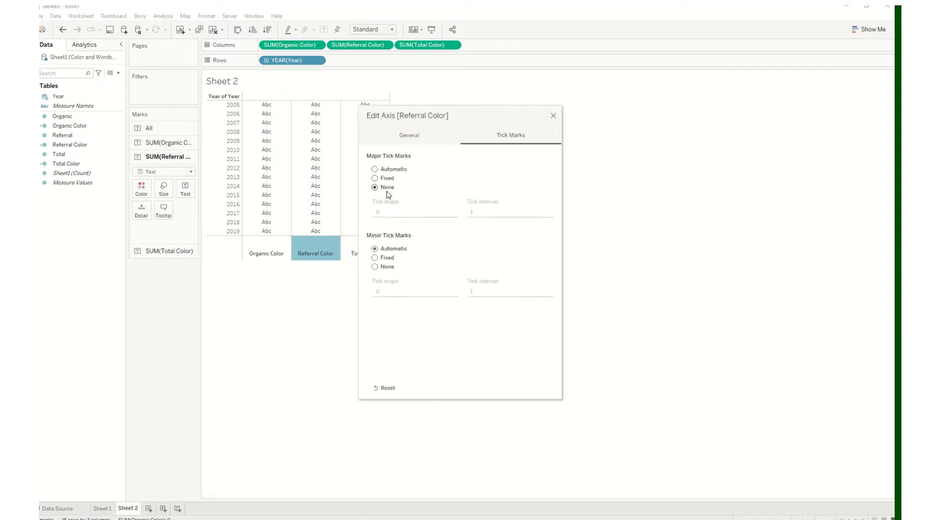
left_click(553, 116)
Step: Set the major and minor tick marks of the Total Color axis to None
right_click(374, 246)
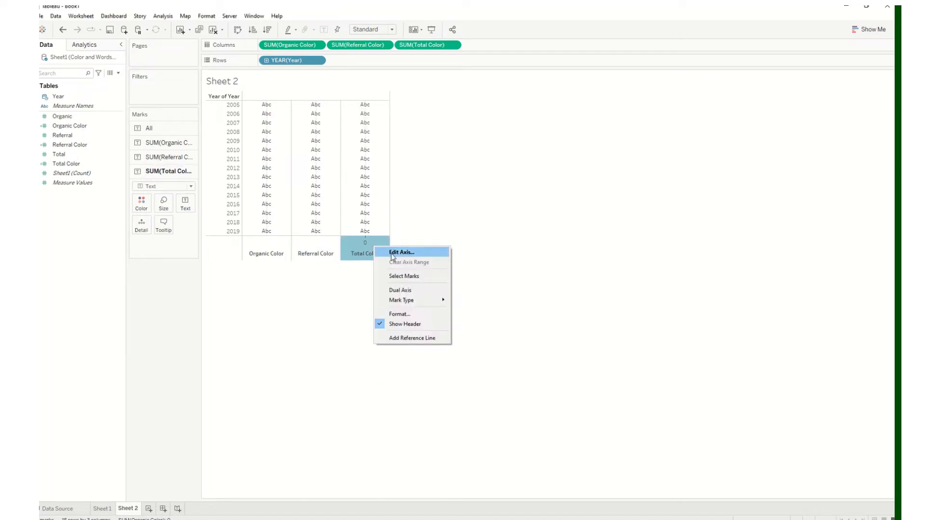
left_click(391, 252)
left_click_drag(463, 113, 544, 102)
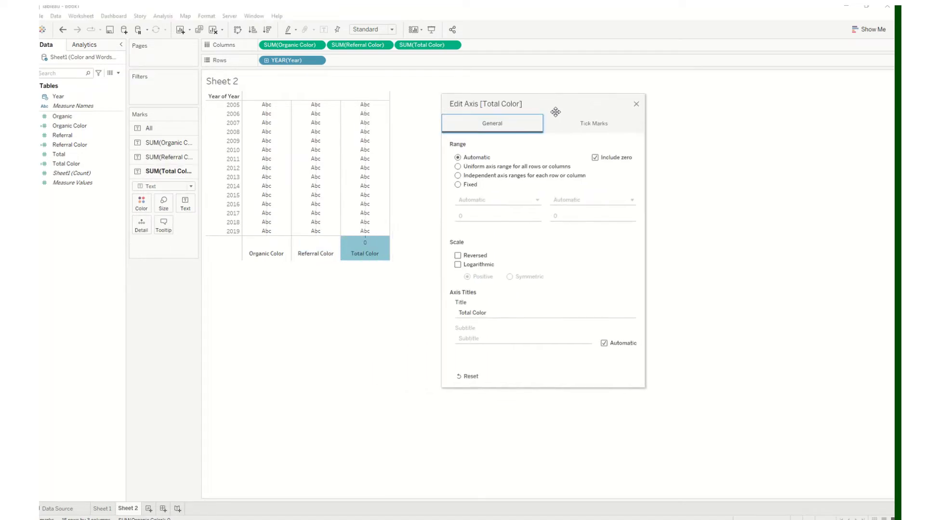
left_click(554, 124)
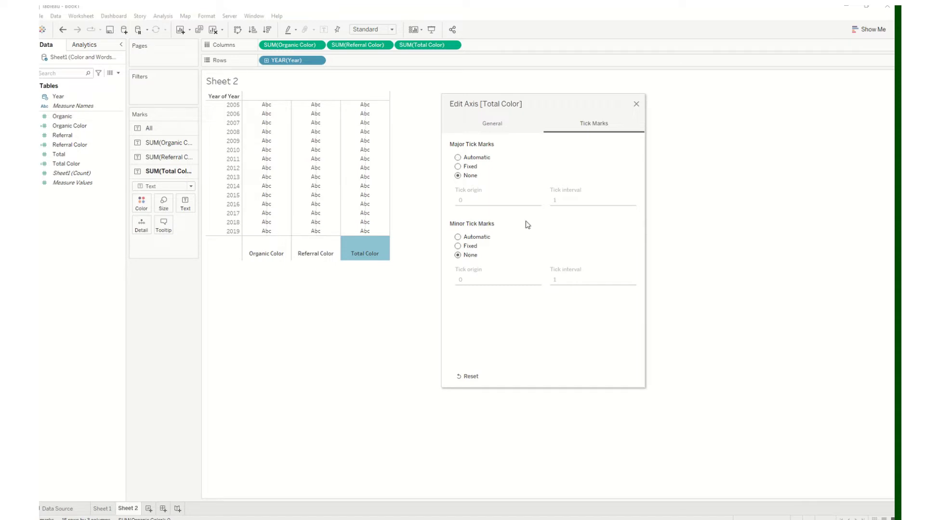
left_click(637, 104)
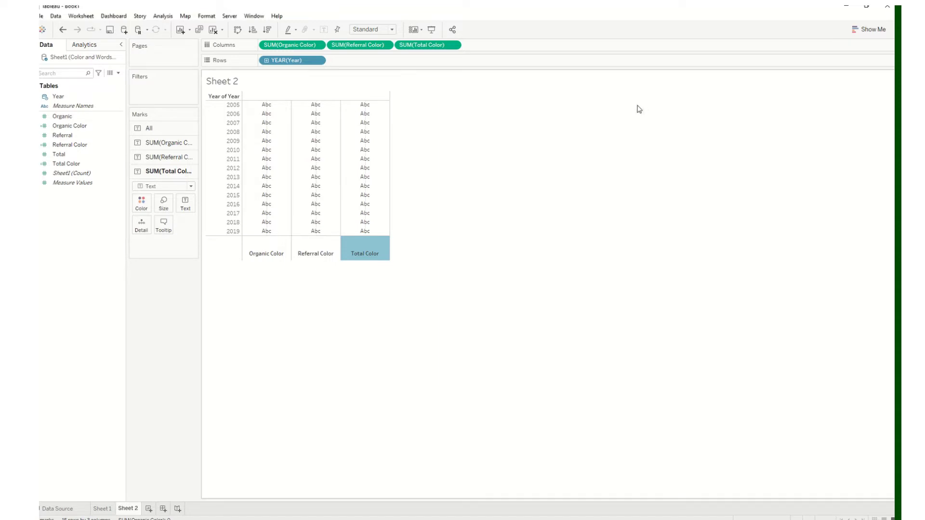
Step: Reduce the height of the axis title row beneath the three-column table
left_click(437, 271)
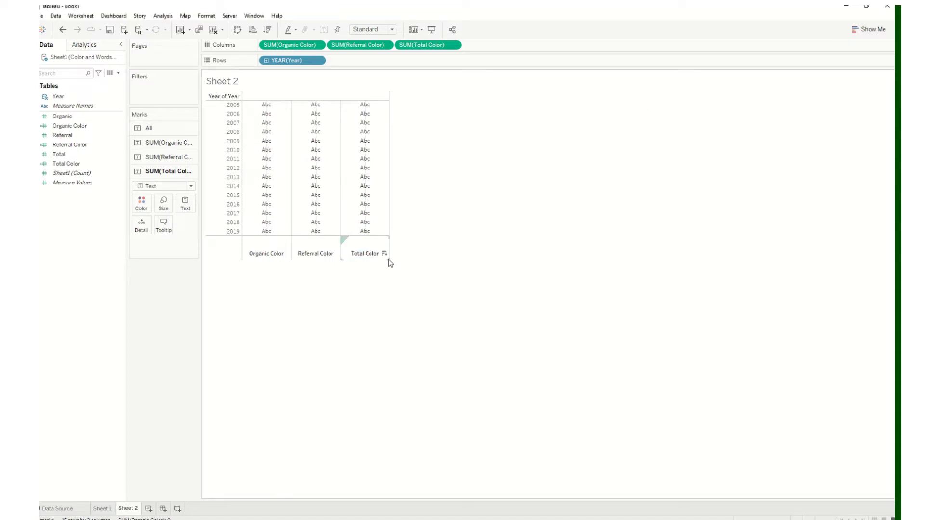
mouse_move(317, 237)
left_click_drag(251, 260, 278, 232)
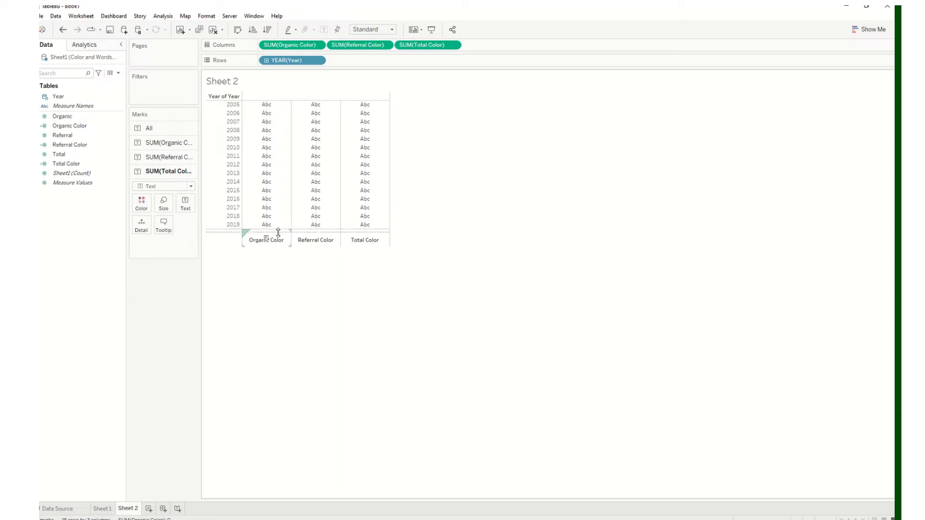
left_click_drag(279, 229, 279, 233)
mouse_move(299, 7)
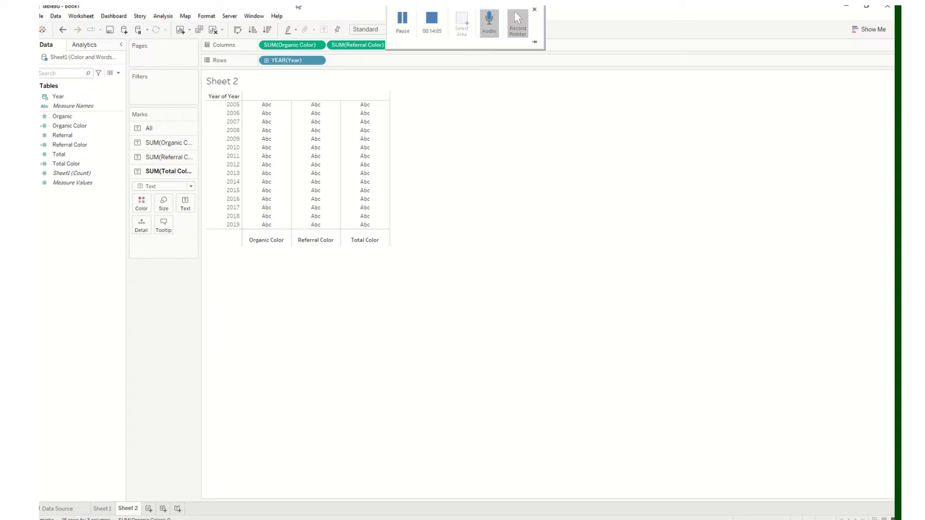
left_click(402, 22)
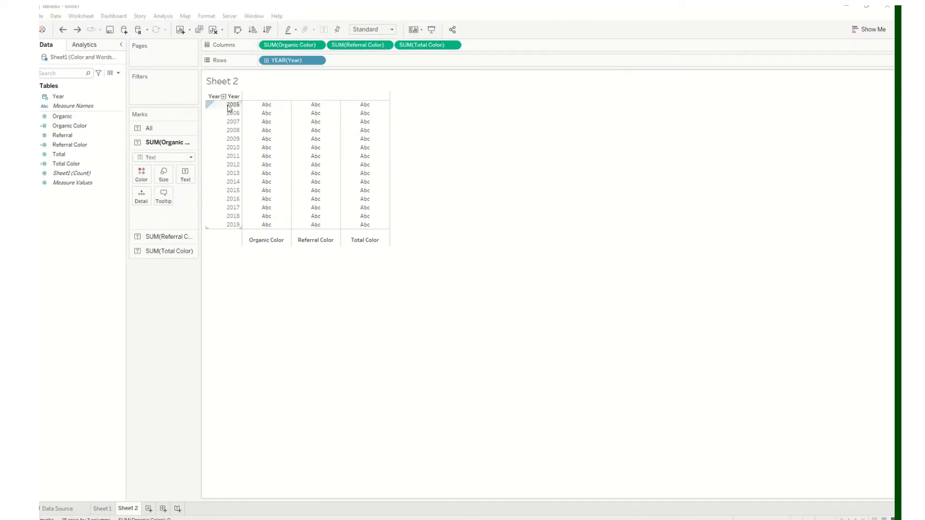
Step: Hide the field labels for rows and tighten the axis title row beneath the table further
right_click(214, 97)
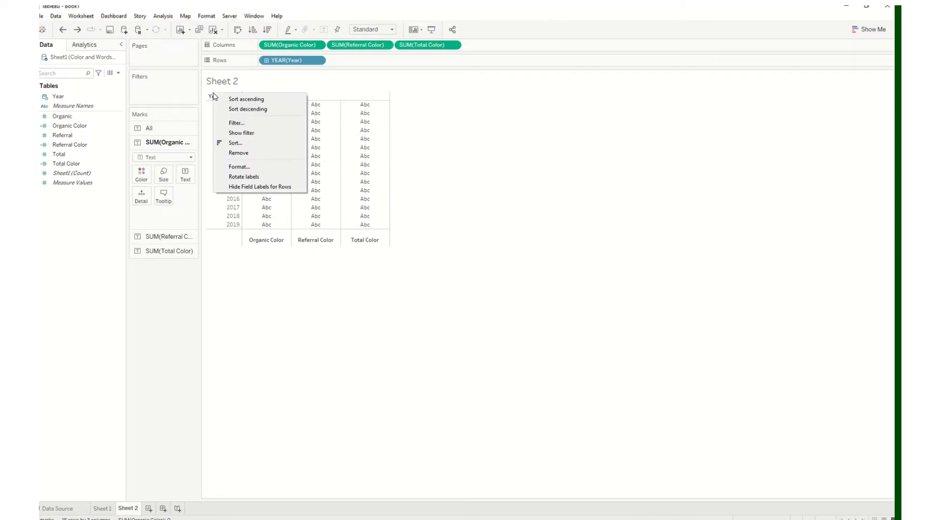
left_click(236, 187)
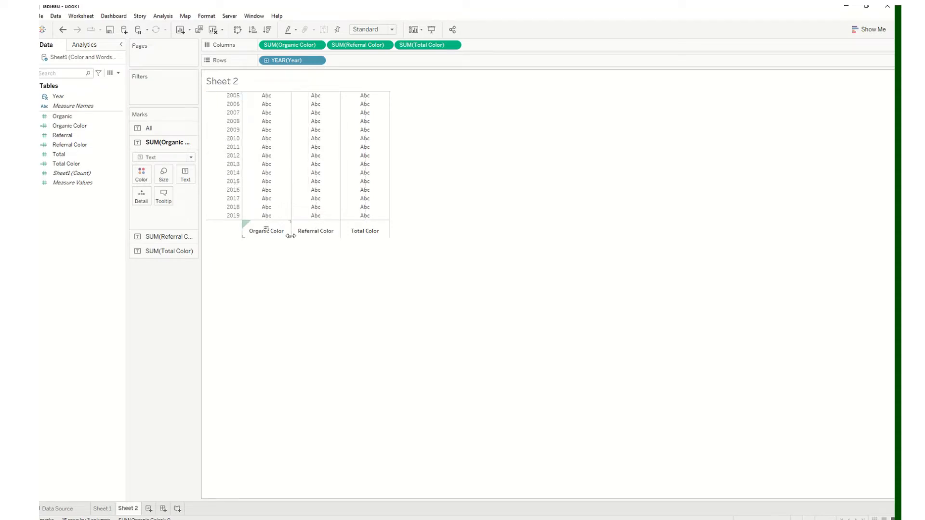
left_click_drag(284, 220, 283, 227)
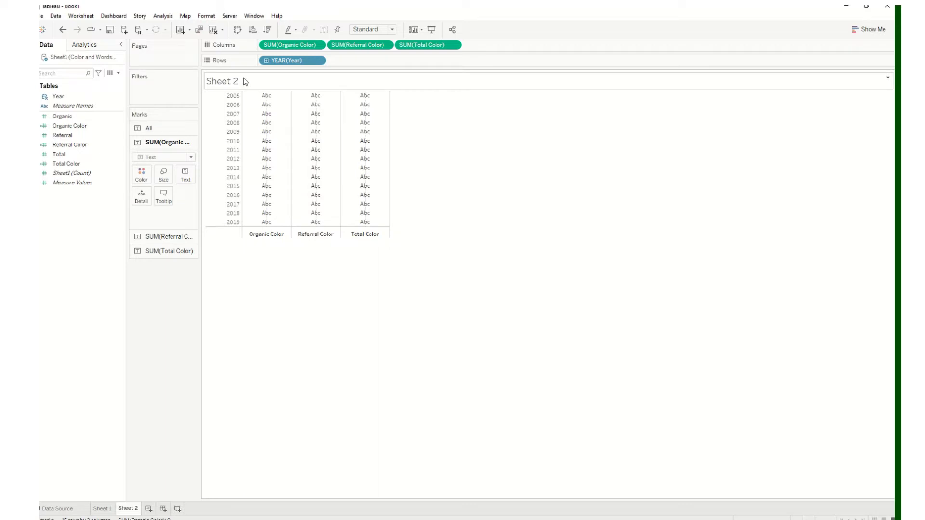
Step: Try to show the Organic measure as text in the Organic Color column
left_click(72, 118)
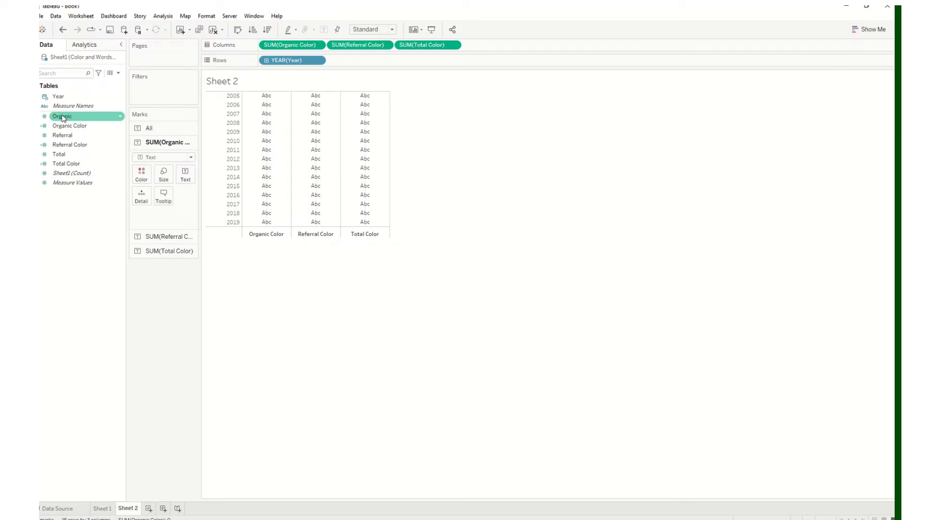
left_click(148, 128)
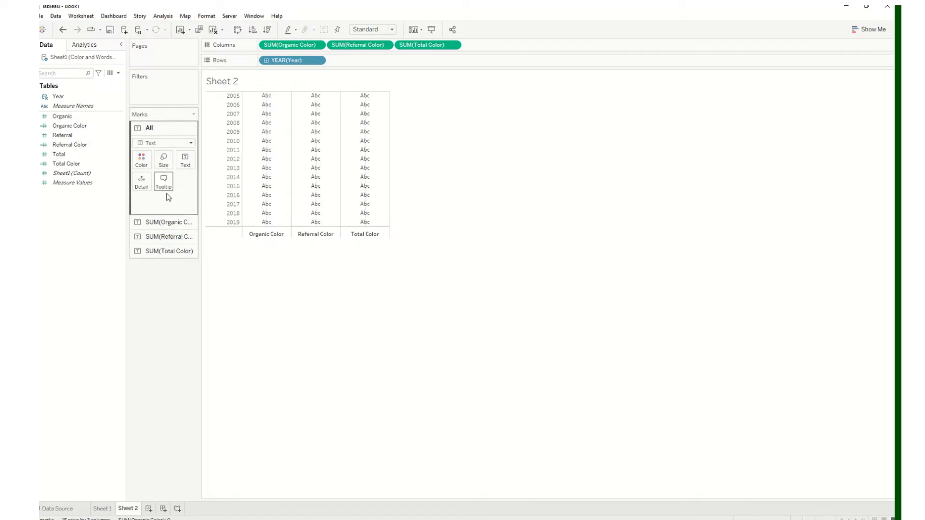
left_click(173, 221)
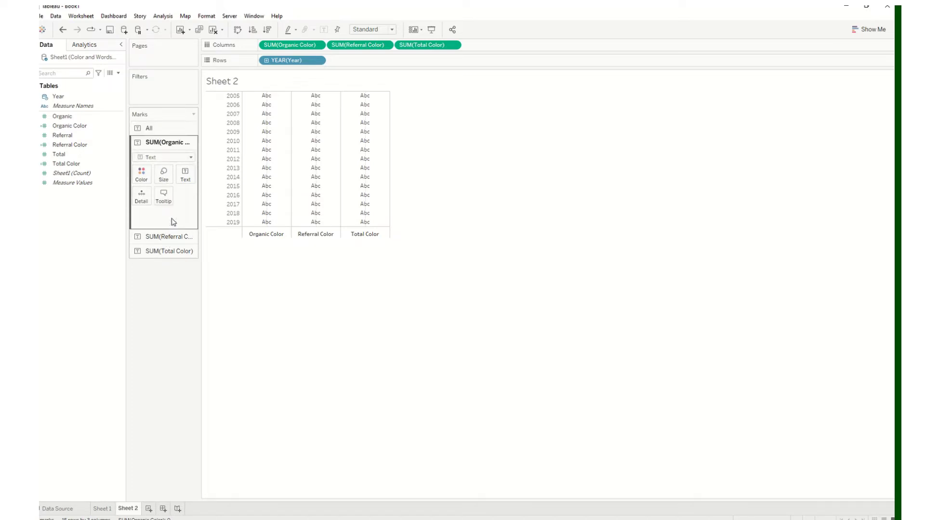
left_click(81, 117)
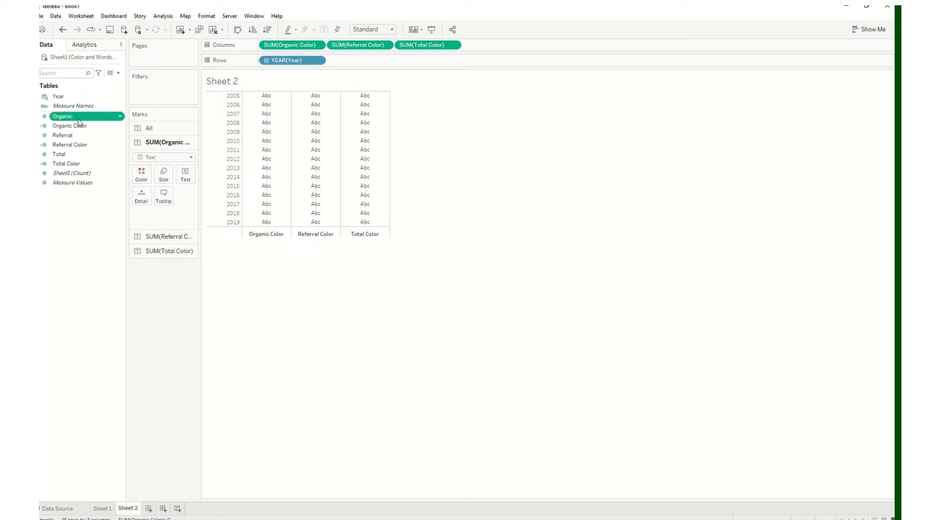
left_click_drag(85, 123, 188, 181)
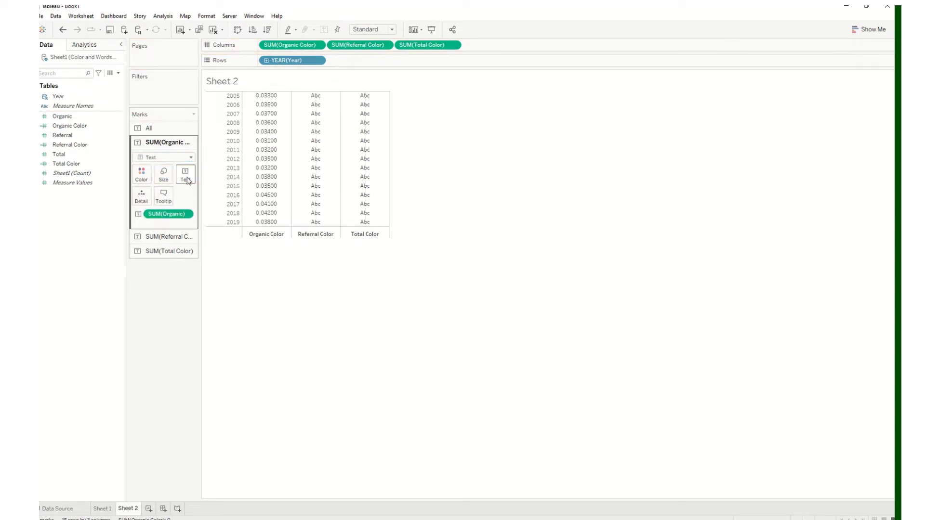
left_click_drag(168, 214, 99, 119)
Step: Set Organic's default number format to Percentage and assign Organic to the text of the Organic Color marks
right_click(99, 119)
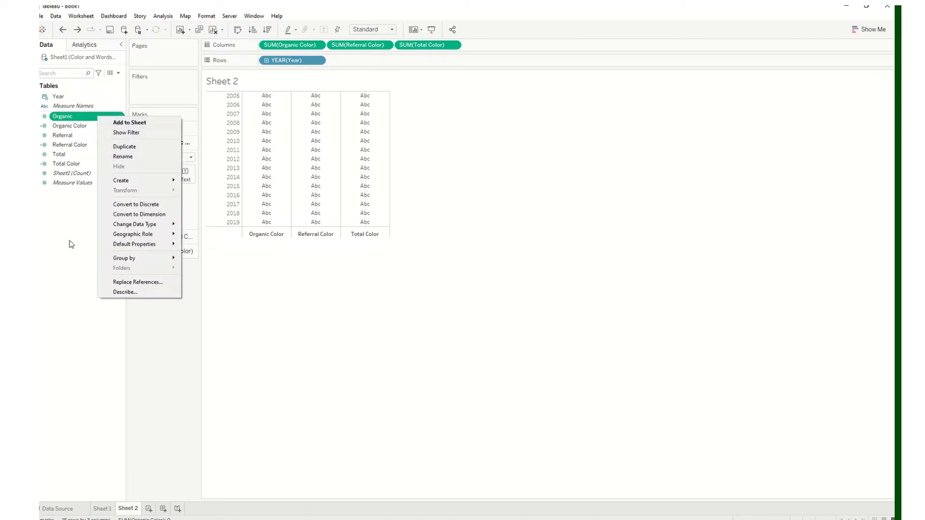
left_click(72, 206)
right_click(119, 121)
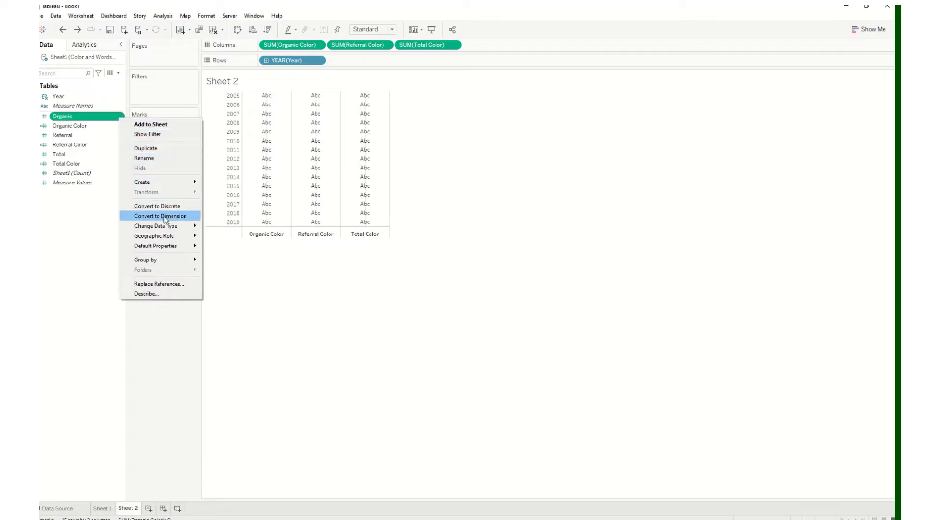
mouse_move(171, 247)
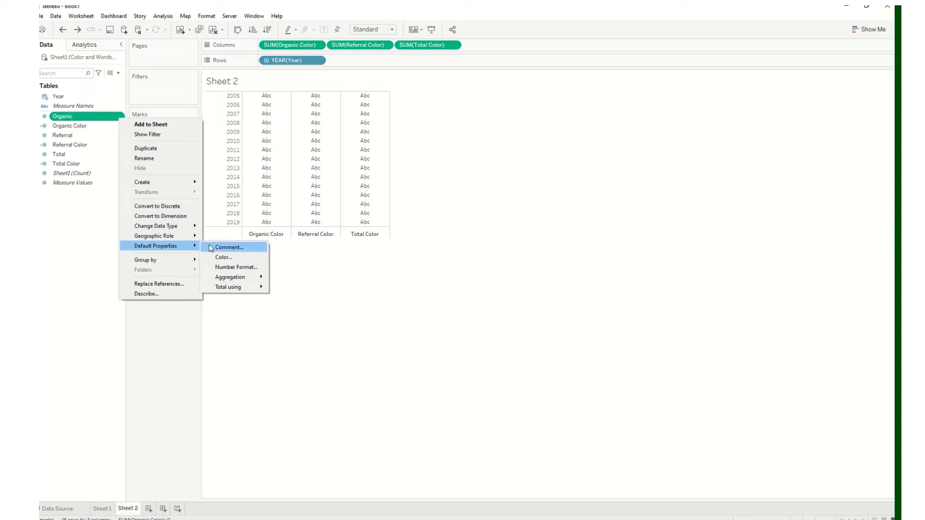
left_click(235, 268)
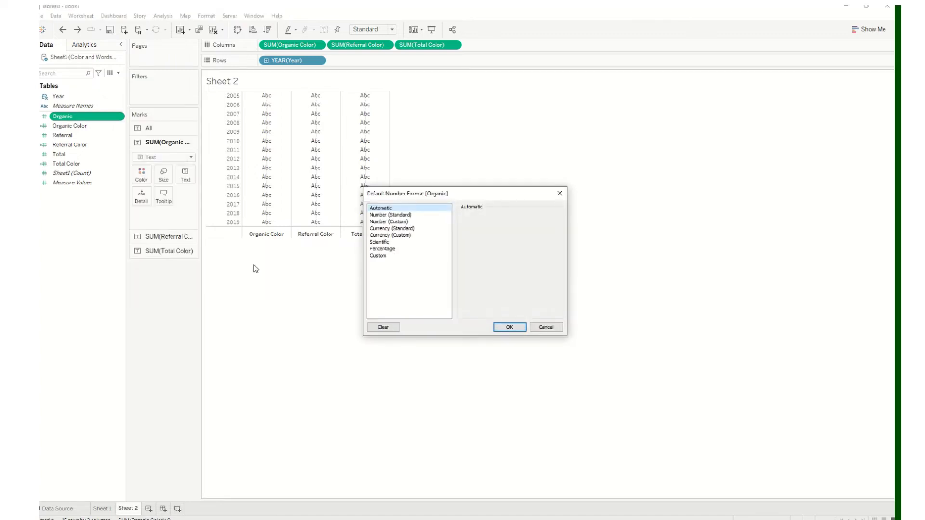
left_click(382, 249)
left_click(510, 328)
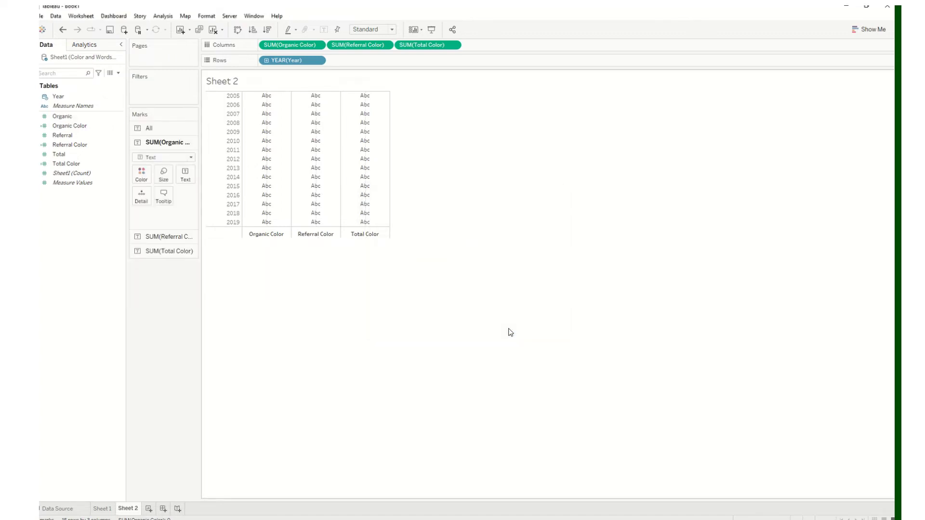
left_click_drag(61, 116, 184, 180)
Step: Set the default number format of the Referral measure to Percentage
left_click(102, 137)
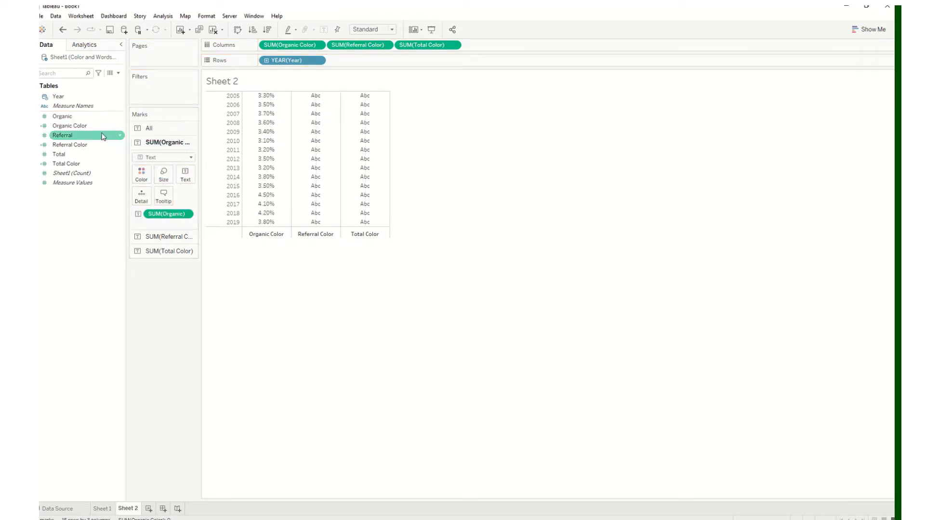
mouse_move(102, 135)
left_mouse_down()
mouse_move(173, 182)
mouse_move(331, 236)
mouse_move(96, 137)
left_mouse_up()
left_click(95, 138)
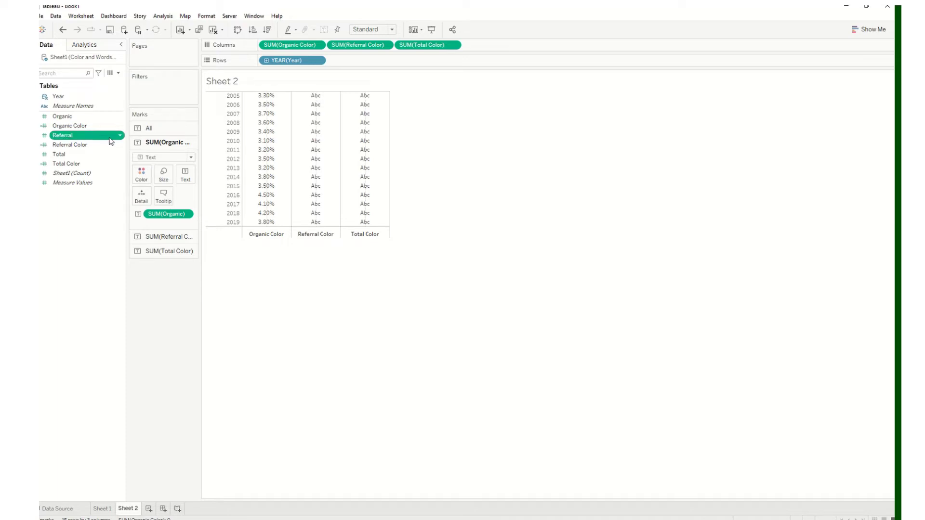
left_click(121, 137)
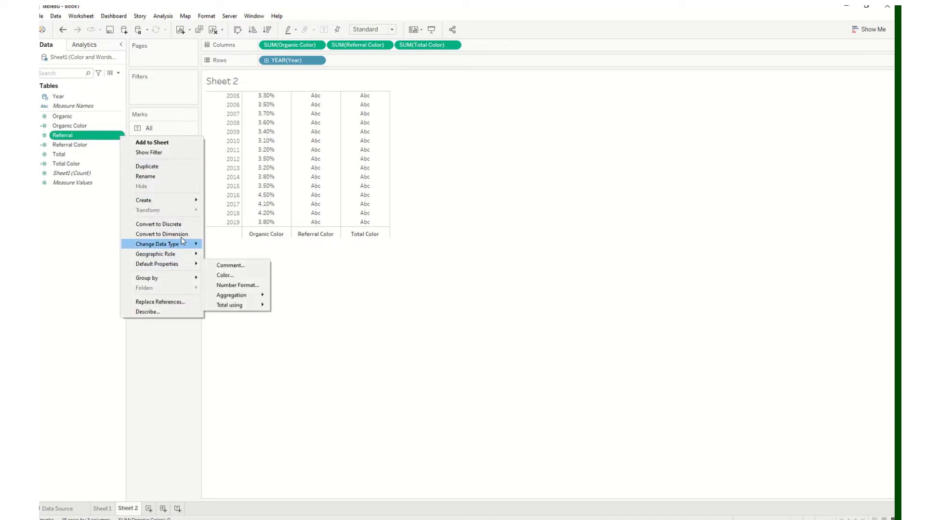
mouse_move(183, 264)
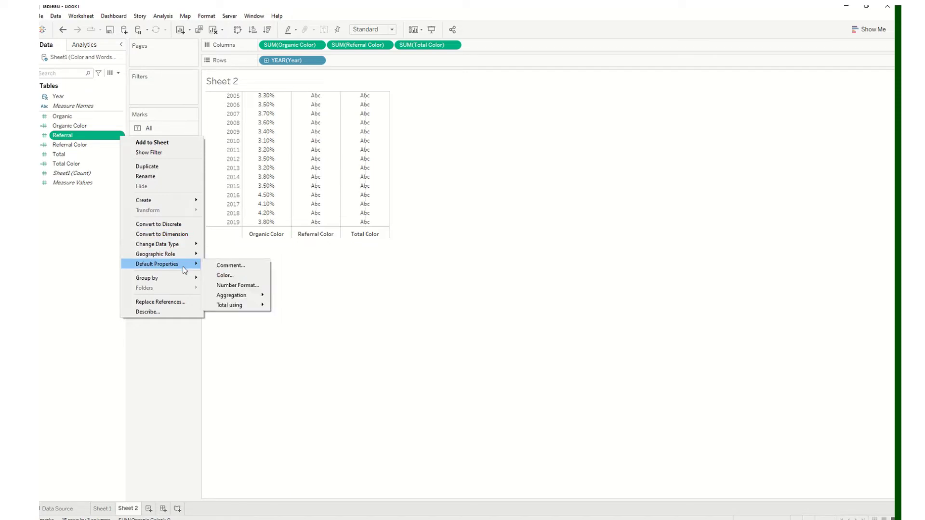
left_click(236, 285)
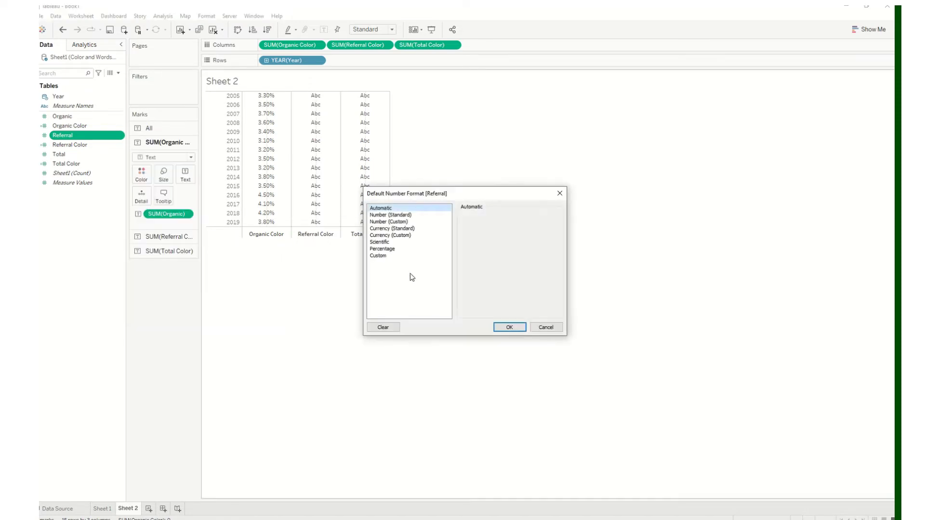
left_click(403, 248)
left_click(509, 328)
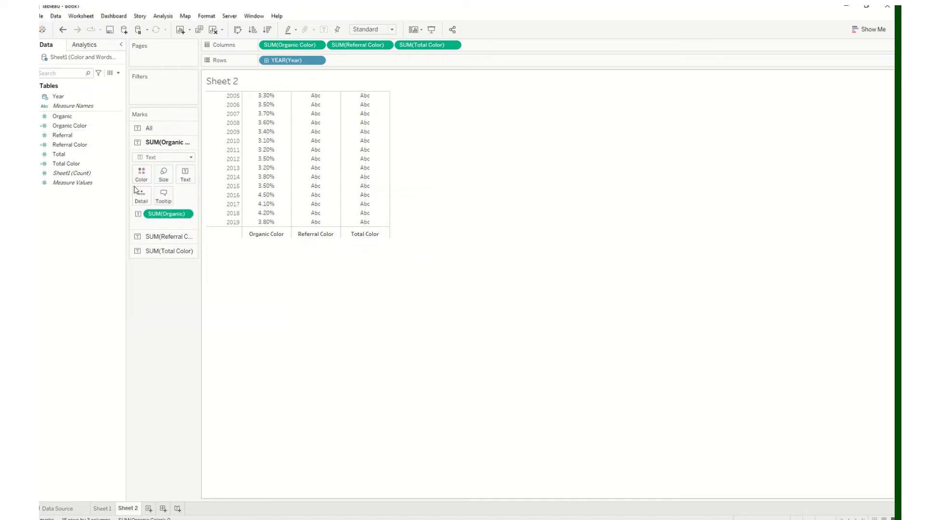
Step: Assign the Referral measure to the text of the Referral Color marks
left_click_drag(70, 145, 91, 148)
left_click(169, 236)
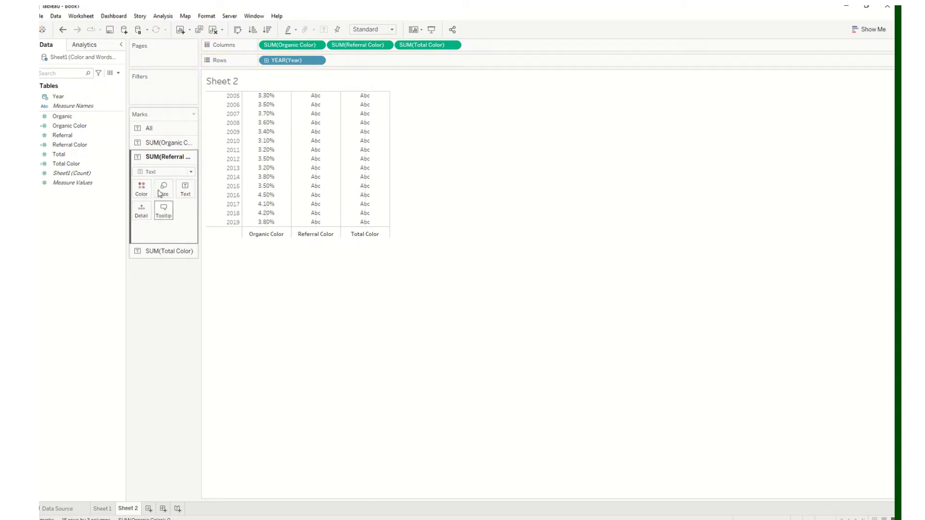
left_click(84, 146)
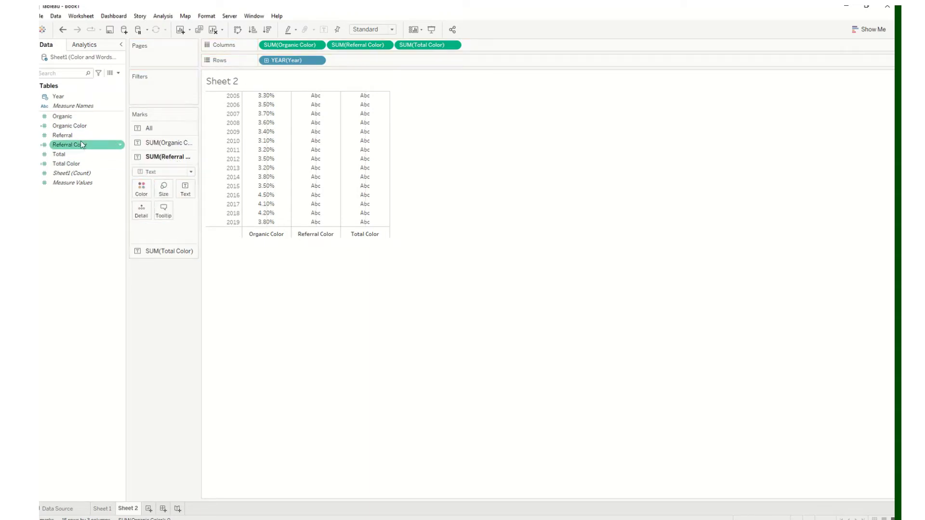
left_click_drag(83, 144, 186, 189)
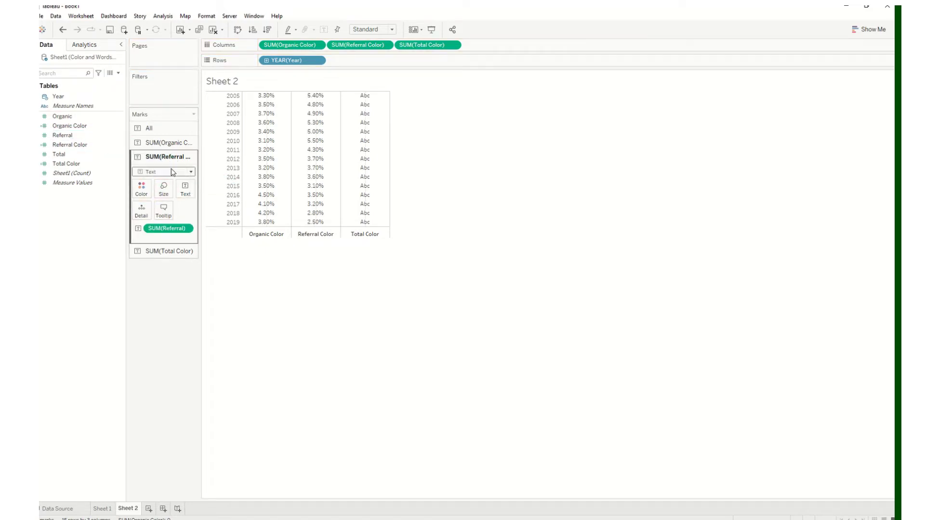
Step: Set Total's default number format to Percentage and assign Total to the text of the Total Color marks
left_click(120, 155)
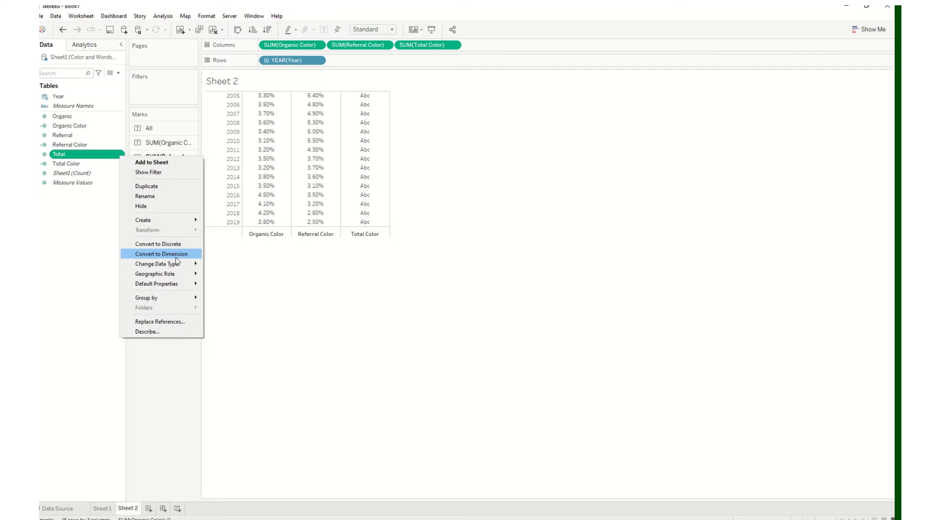
mouse_move(185, 289)
left_click(245, 306)
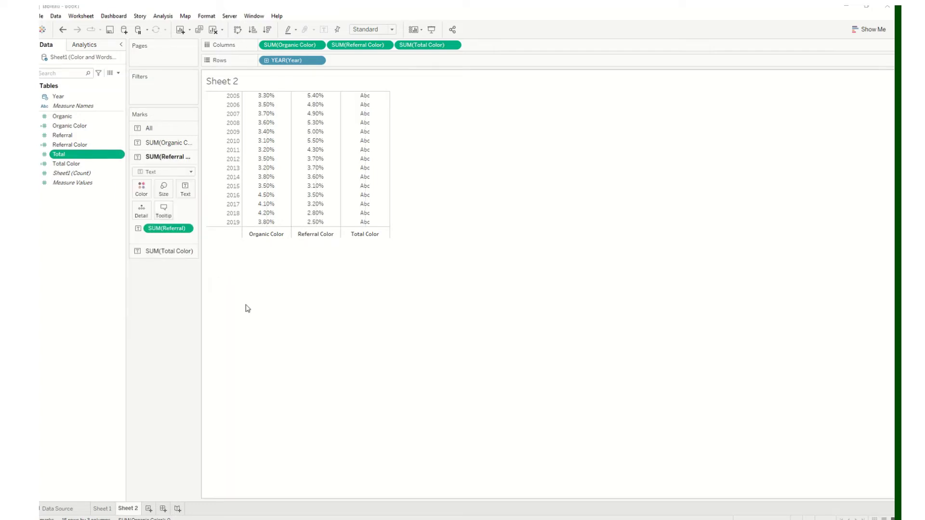
left_click(382, 248)
left_click(506, 327)
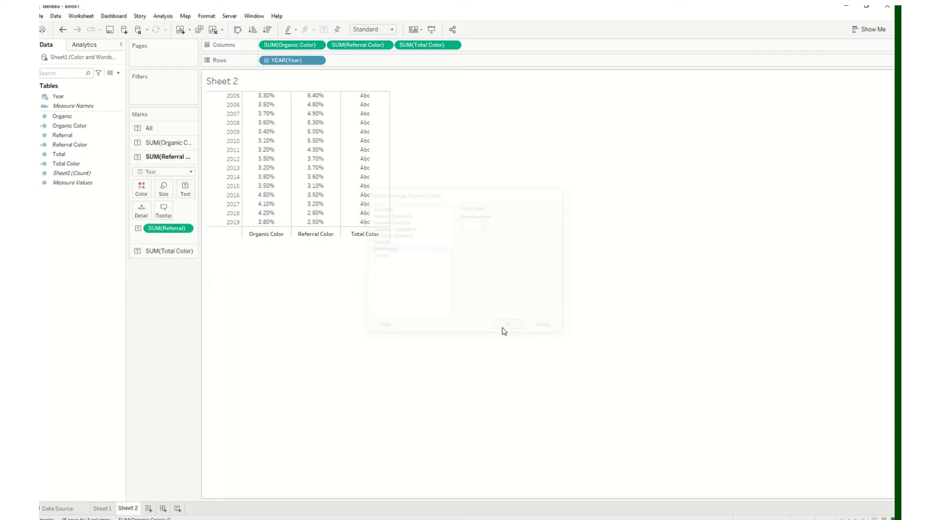
left_click_drag(59, 154, 188, 203)
left_click(164, 251)
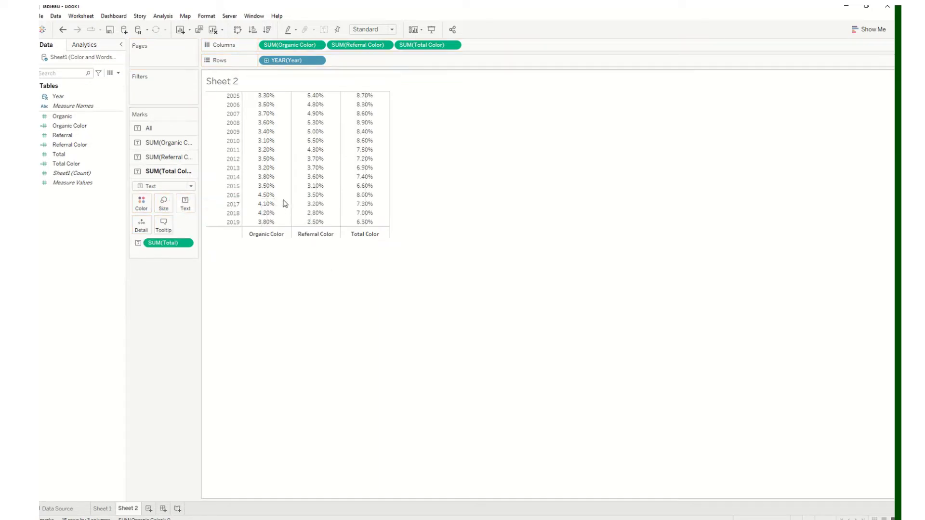
Step: Change the title of the Organic Color axis to Organic
right_click(275, 241)
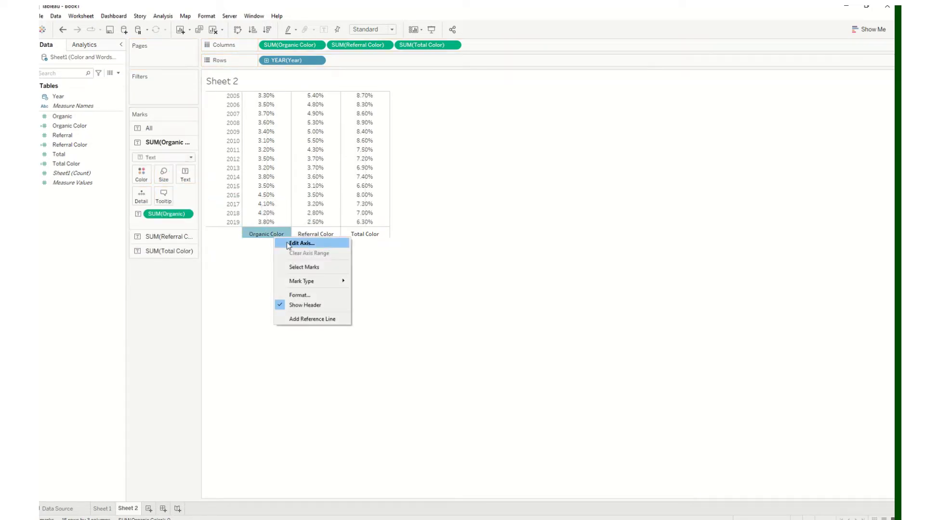
left_click(288, 246)
left_click(405, 325)
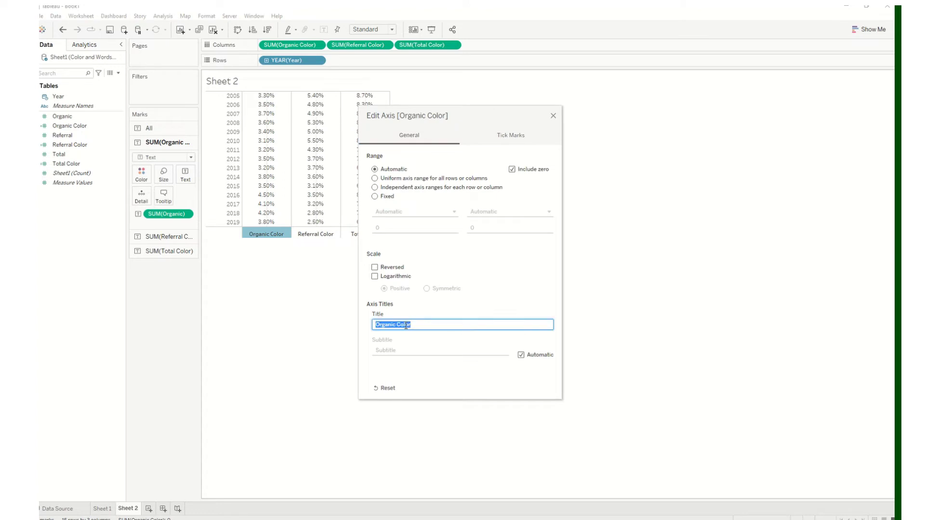
left_click(417, 325)
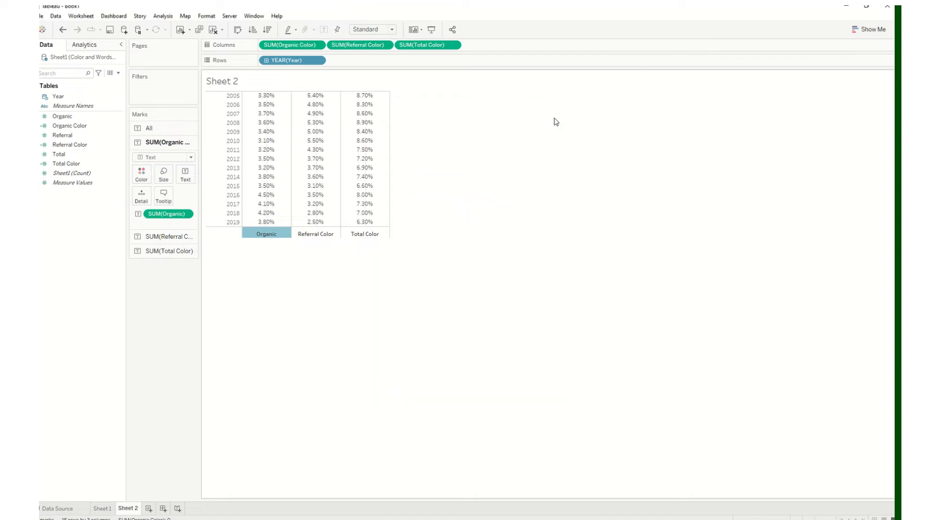
left_click(553, 116)
Step: Change the title of the Referral Color axis to Referral
right_click(322, 235)
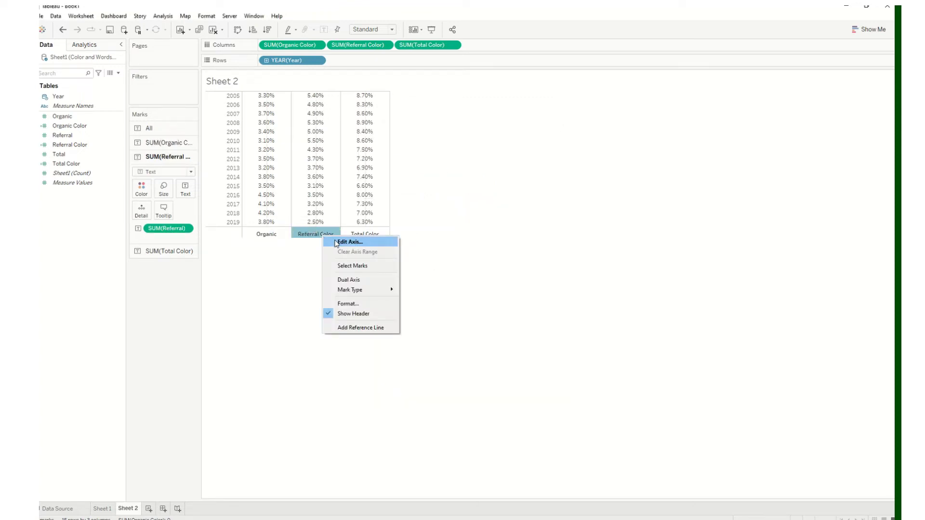
left_click(336, 242)
triple_click(416, 326)
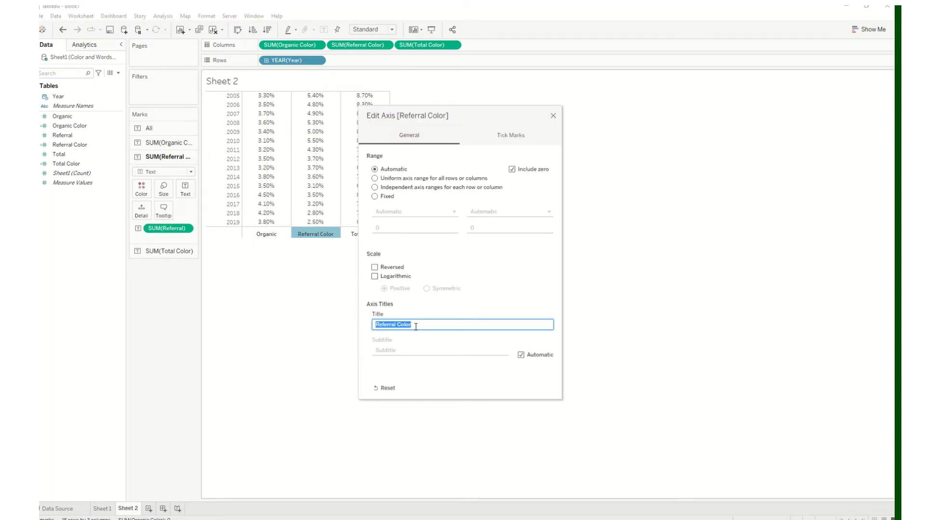
left_click(415, 326)
left_click(553, 117)
Step: Change the title of the Total Color axis to Total
left_click(364, 234)
right_click(364, 235)
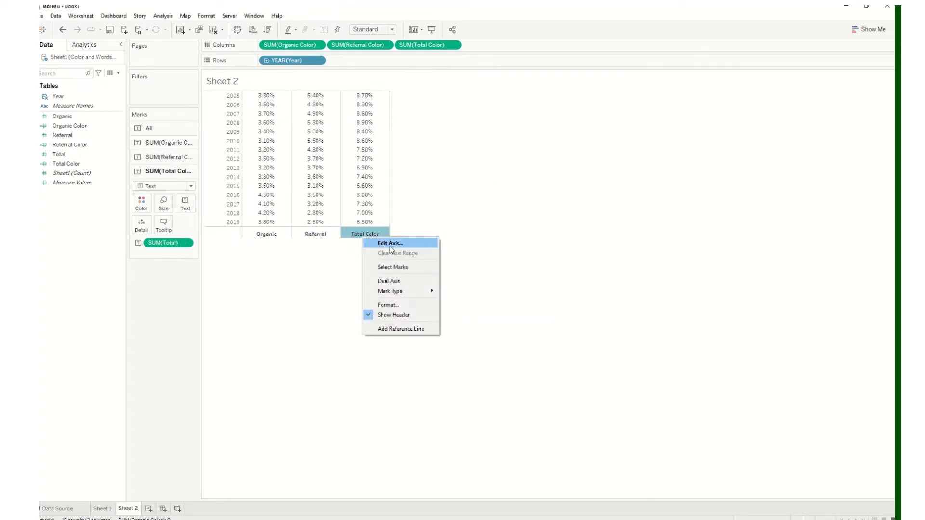
left_click(390, 244)
triple_click(405, 324)
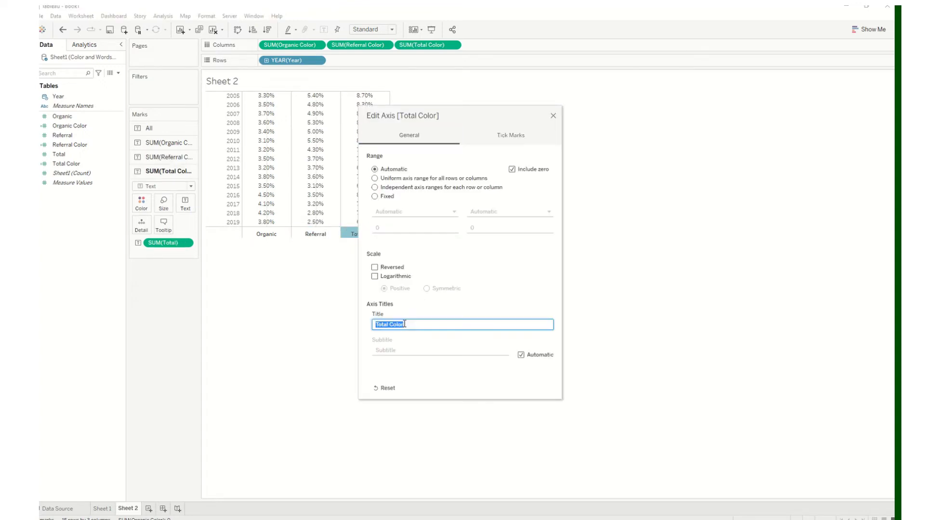
left_click(404, 324)
key("BackSpace")
left_click(553, 116)
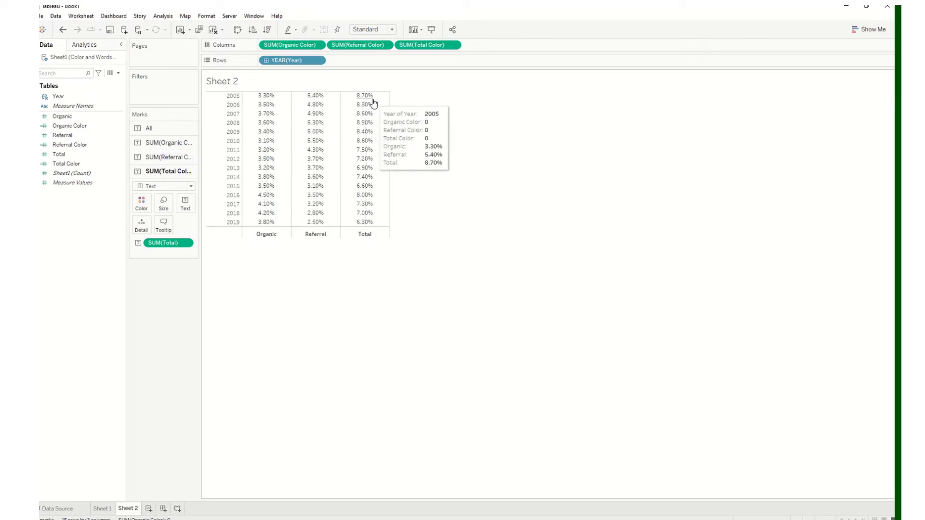
Step: Narrow the table's value columns slightly and apply the Year Over Year Growth quick table calculation to the Organic measure
left_click_drag(389, 118, 374, 116)
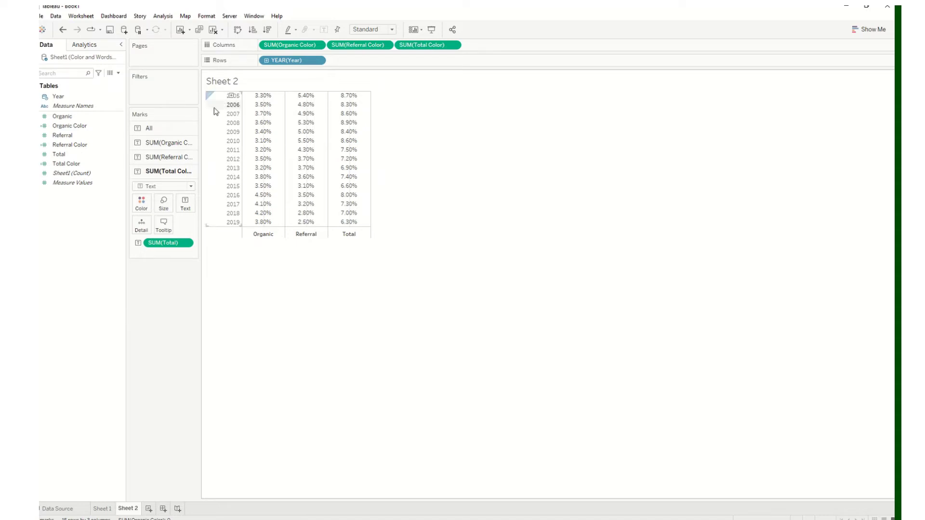
left_click(176, 144)
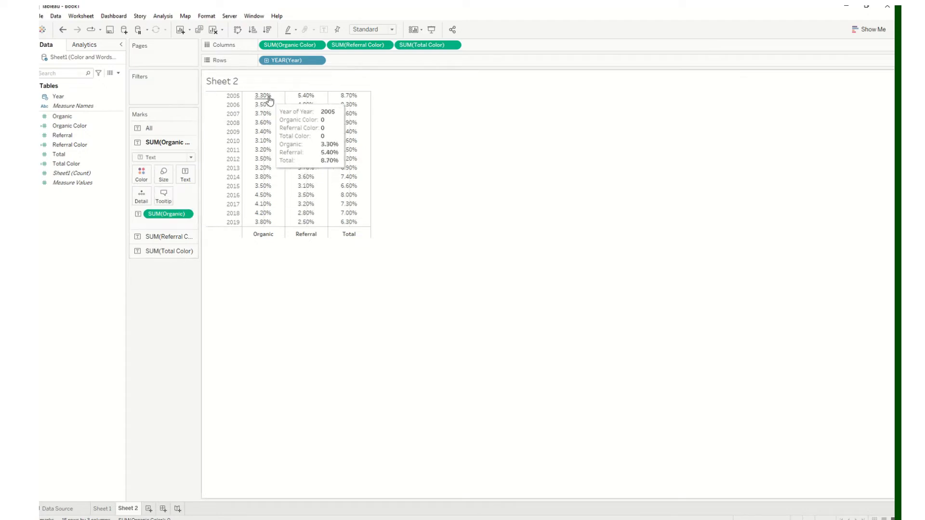
mouse_move(267, 107)
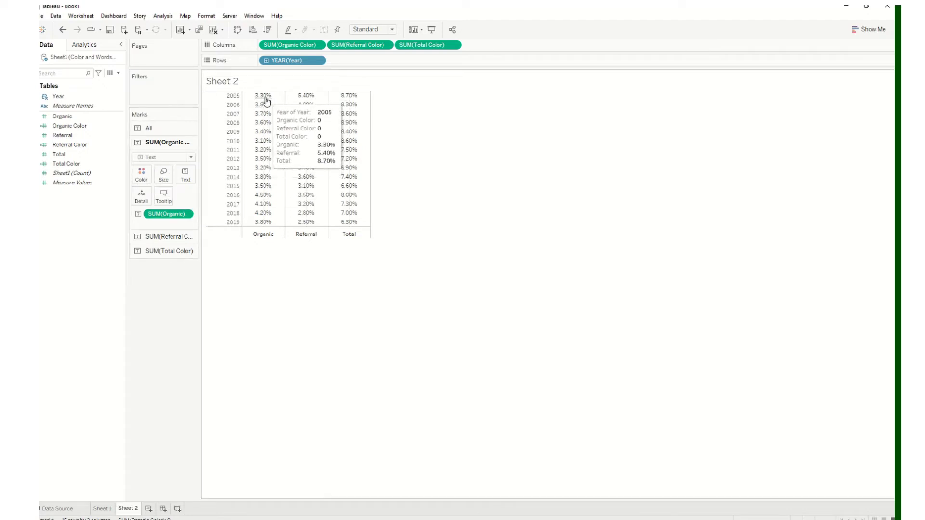
left_click(185, 214)
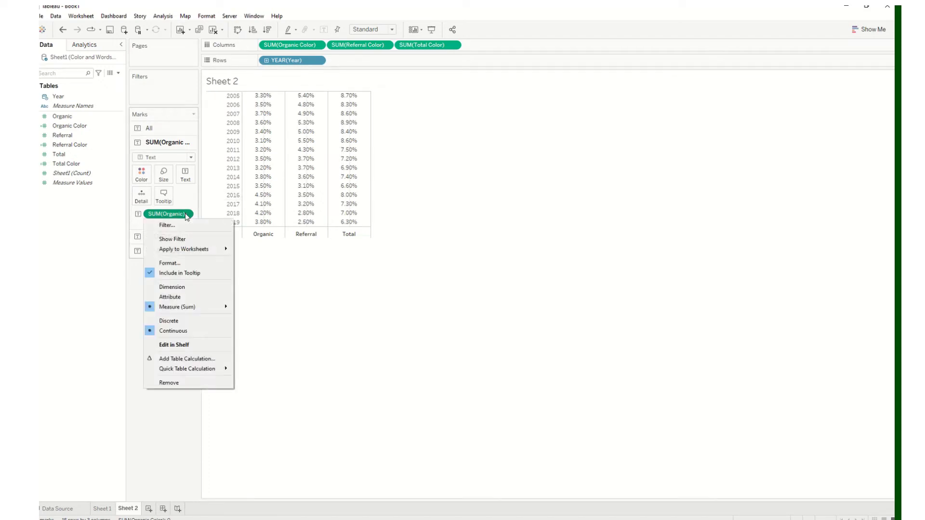
mouse_move(217, 371)
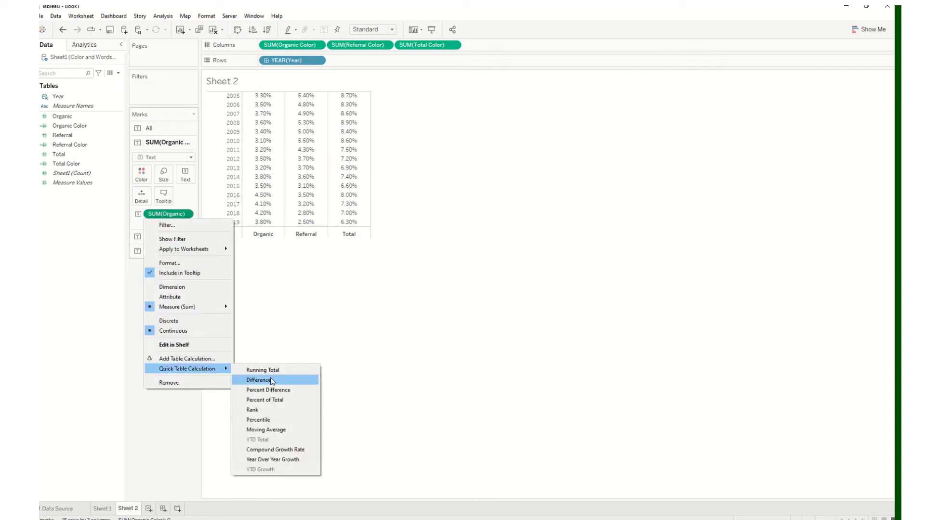
left_click(289, 459)
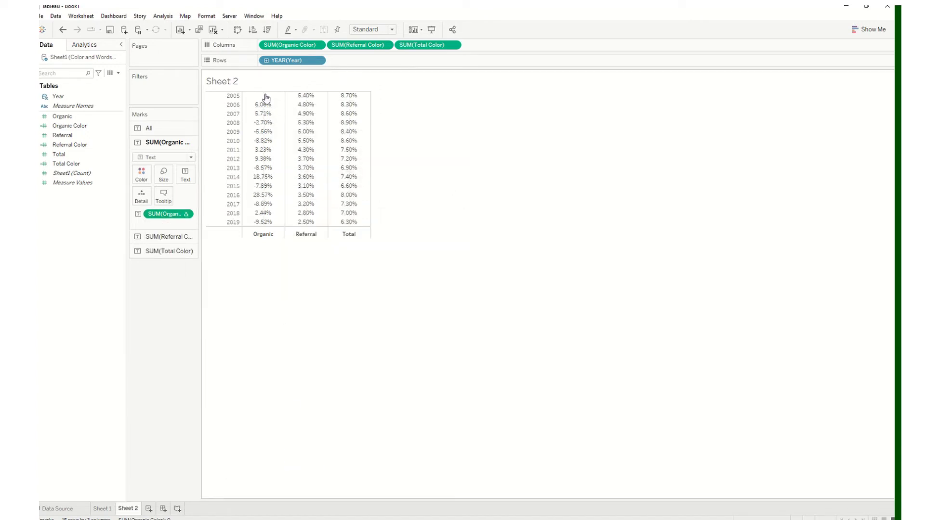
mouse_move(268, 107)
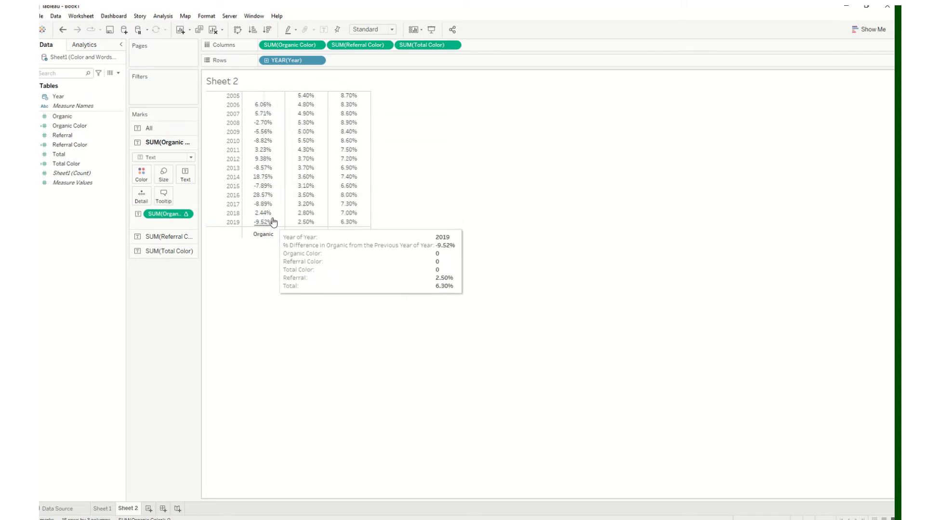
Step: Apply the Year Over Year Growth quick table calculation to the Referral measure
left_click(177, 237)
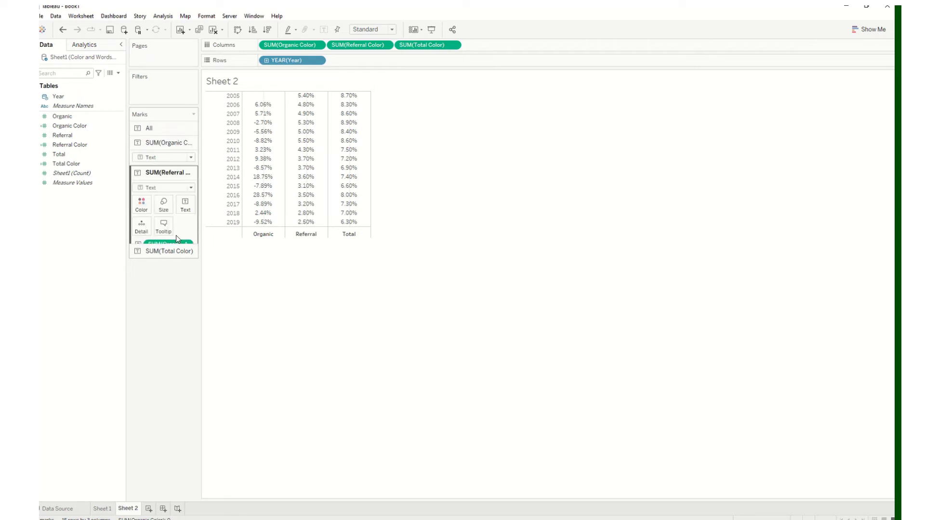
left_click(187, 230)
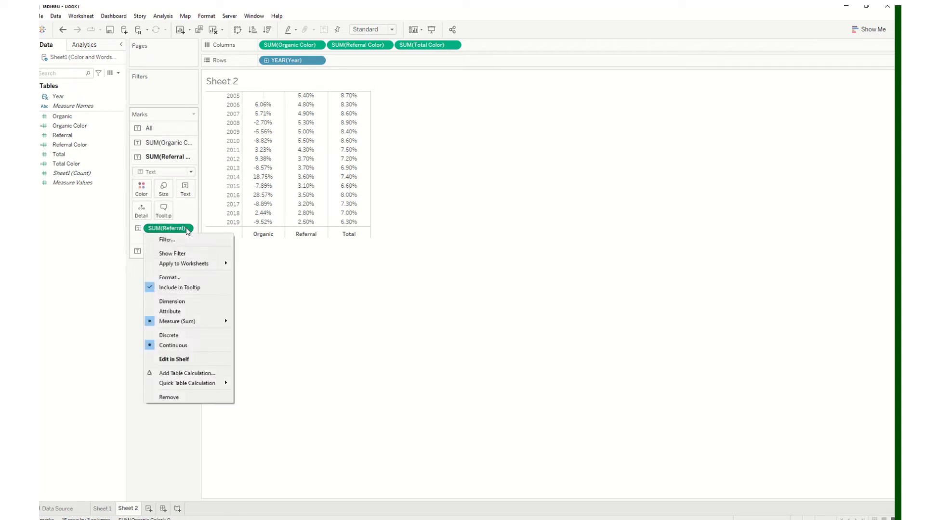
mouse_move(224, 387)
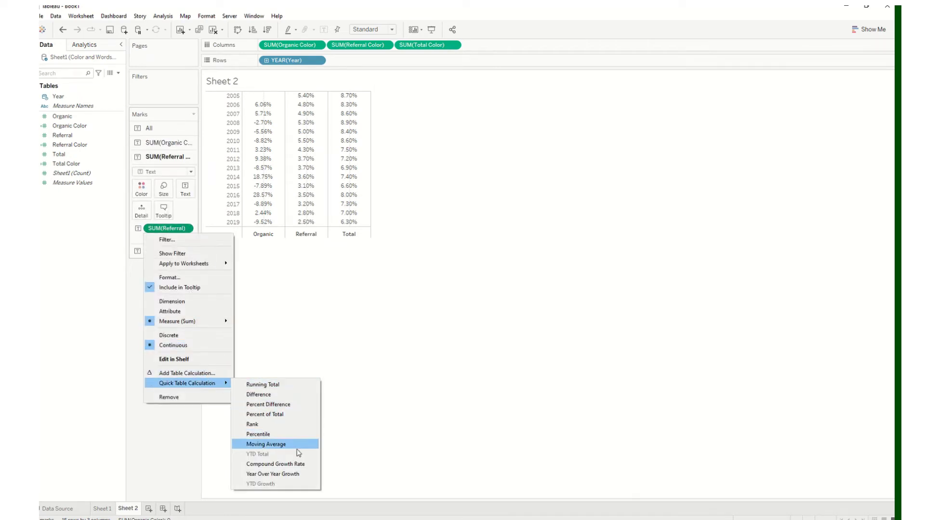
left_click(292, 474)
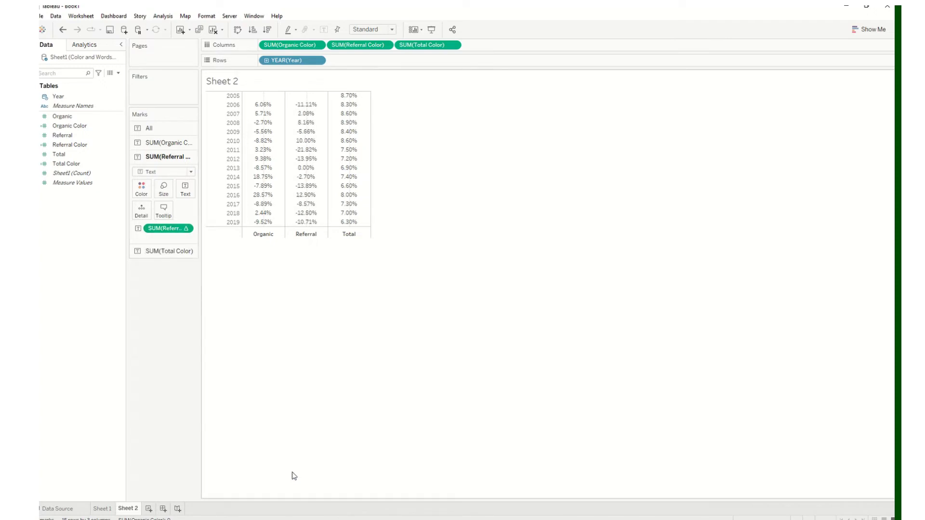
Step: Apply the Year Over Year Growth quick table calculation to the Total measure
left_click(176, 252)
left_click(187, 244)
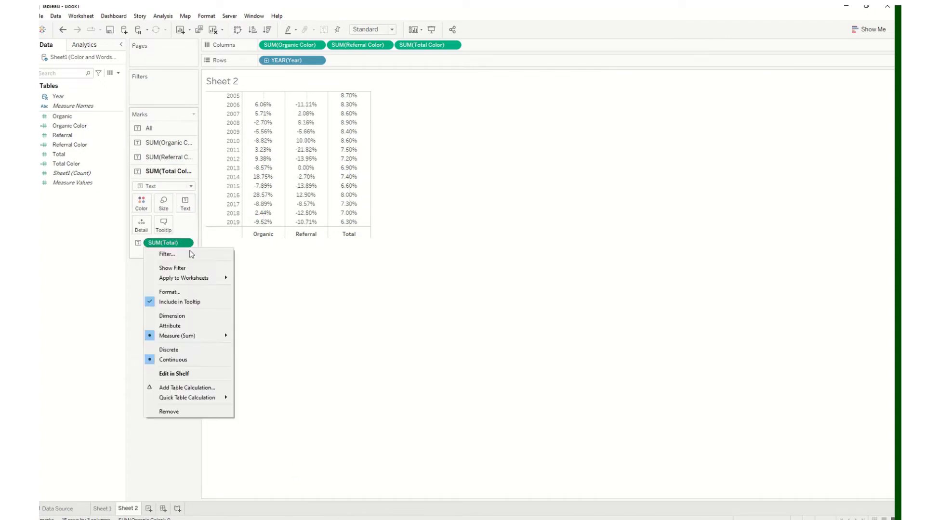
mouse_move(223, 400)
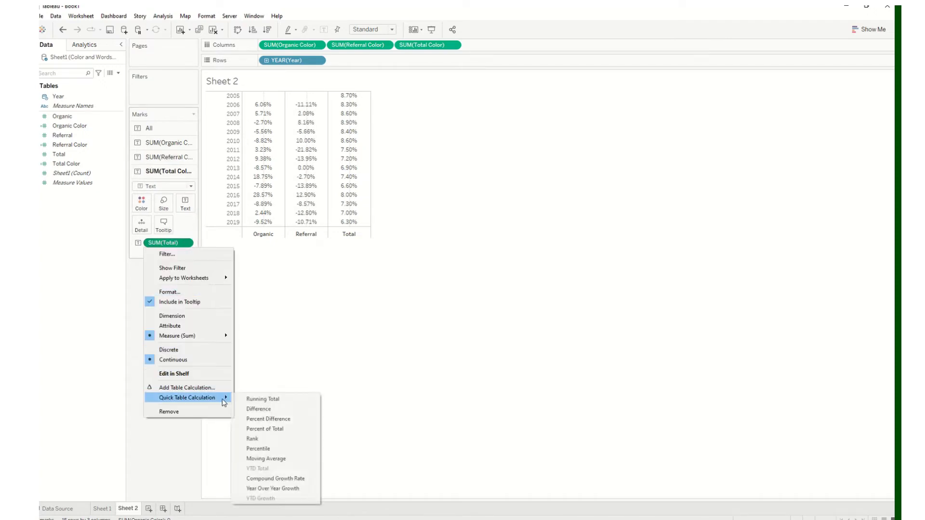
left_click(299, 489)
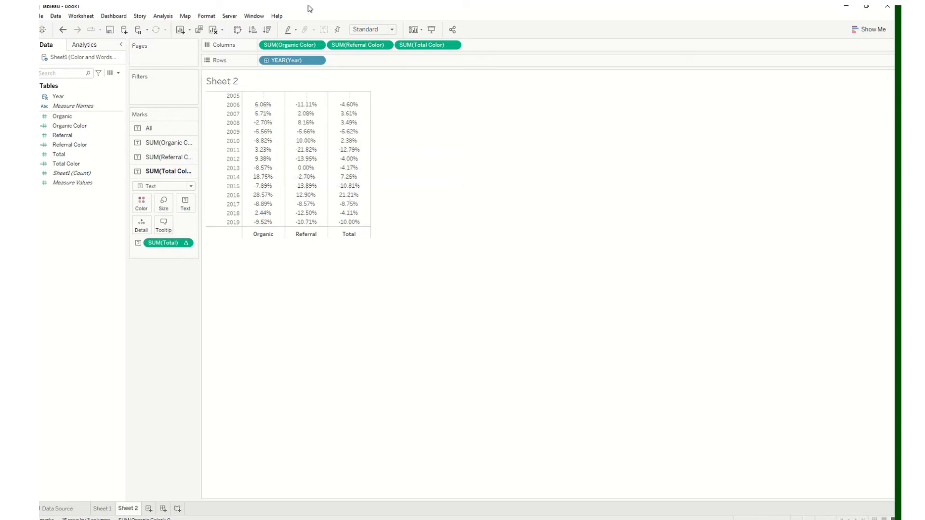
Step: Remove the Calculation1 filter from the sheet and delete the Calculation1 field from the data source
left_click(398, 24)
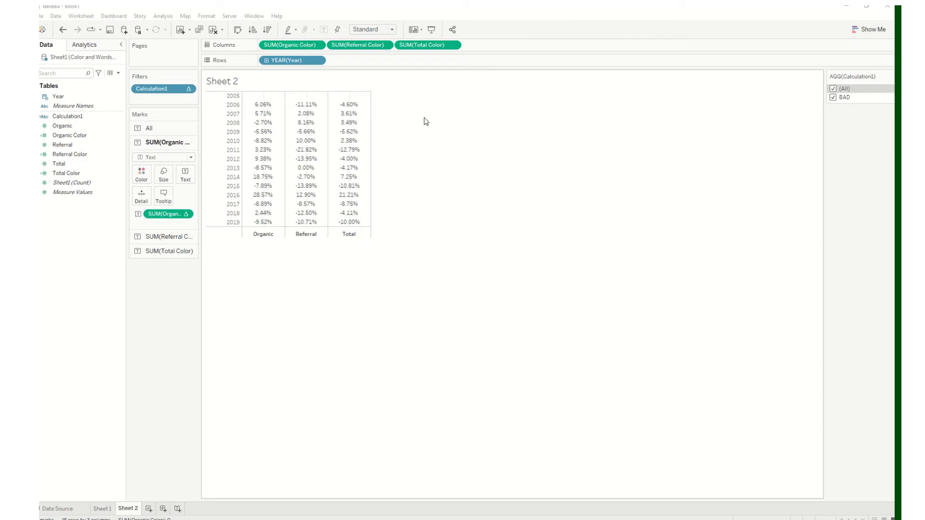
left_click_drag(163, 89, 77, 96)
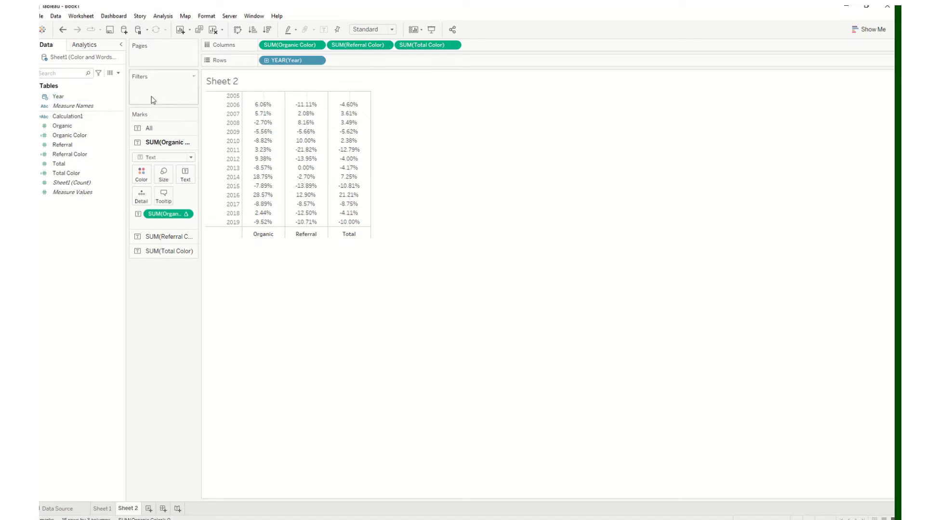
mouse_move(266, 110)
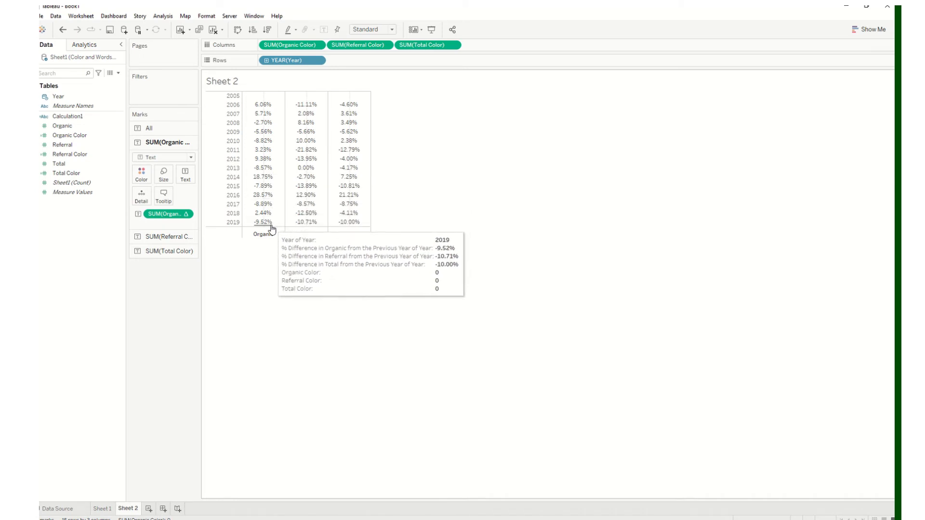
left_click(105, 146)
left_click(93, 117)
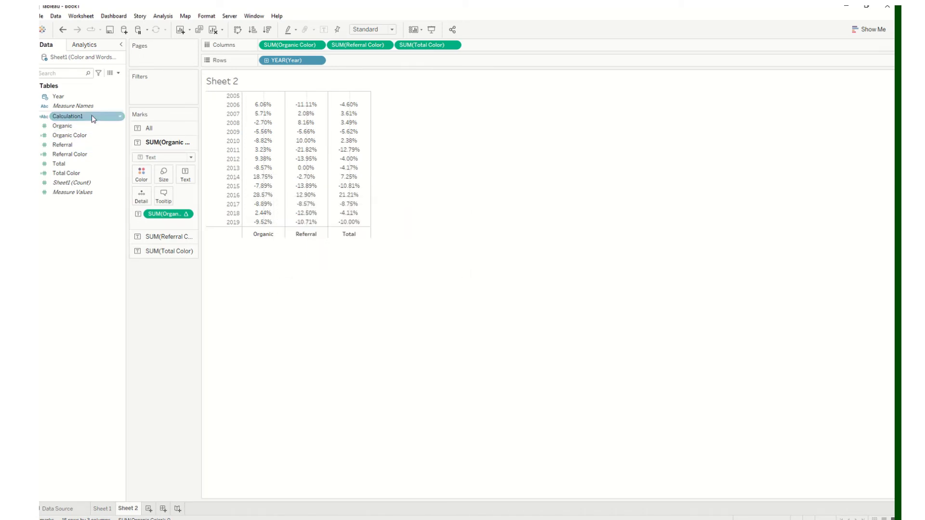
right_click(120, 118)
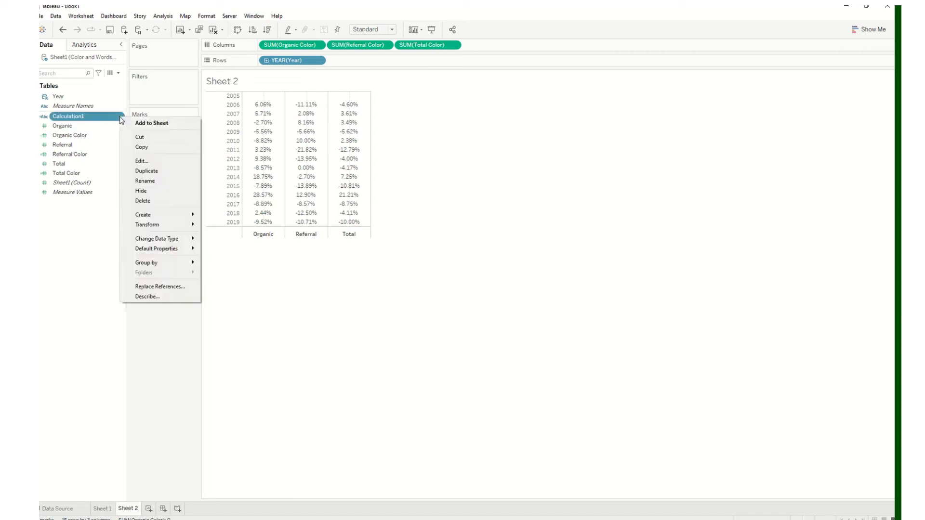
left_click(103, 116)
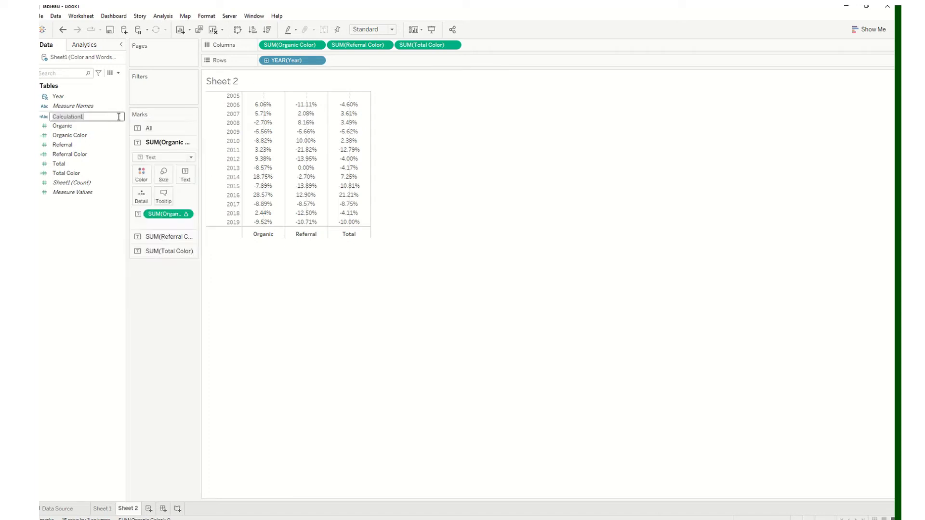
right_click(119, 117)
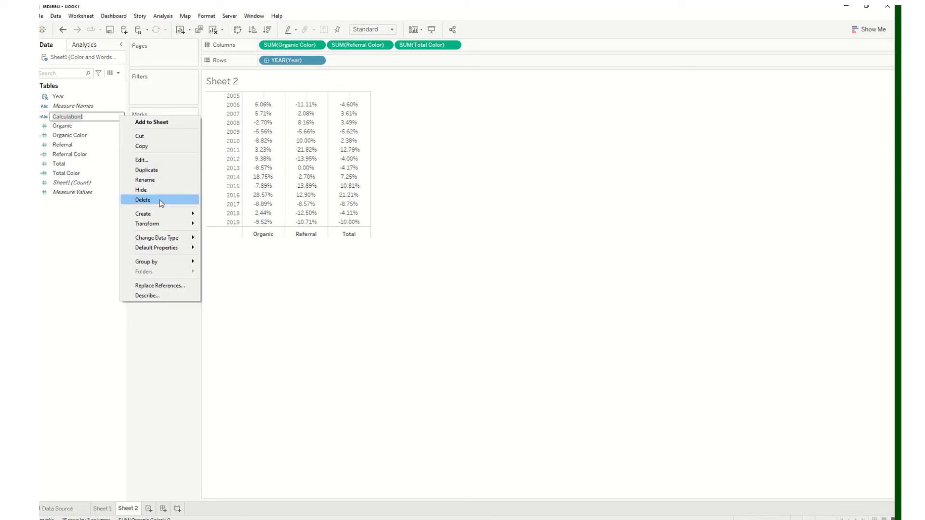
left_click(142, 199)
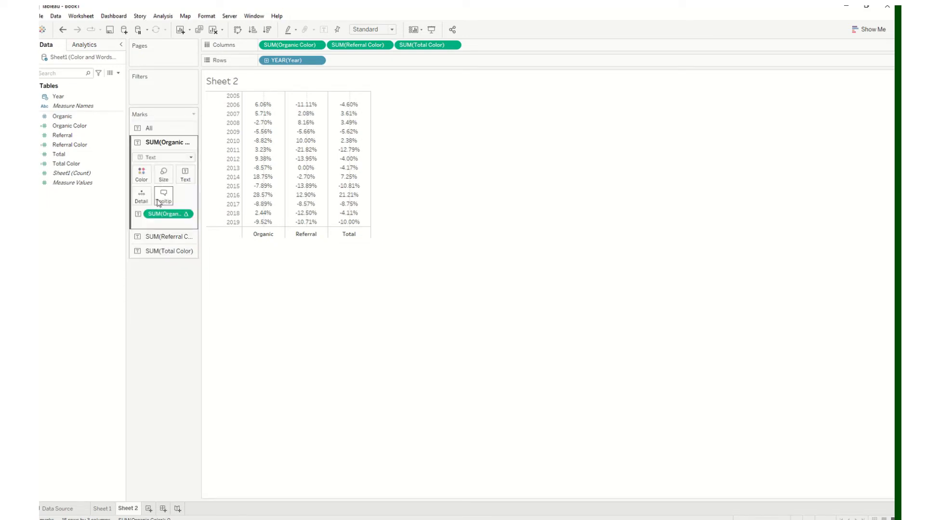
Step: Create a new calculated field named Organic KPI
left_click(118, 73)
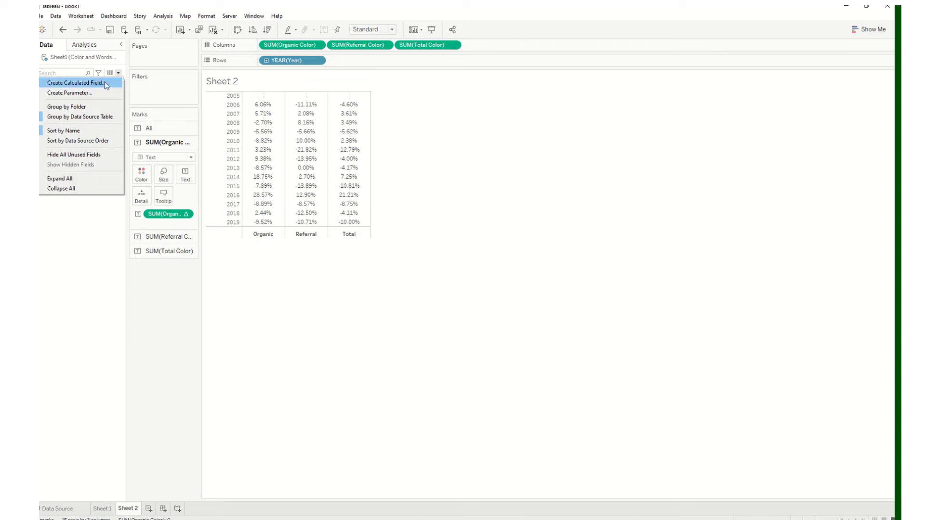
left_click(105, 82)
left_click(494, 285)
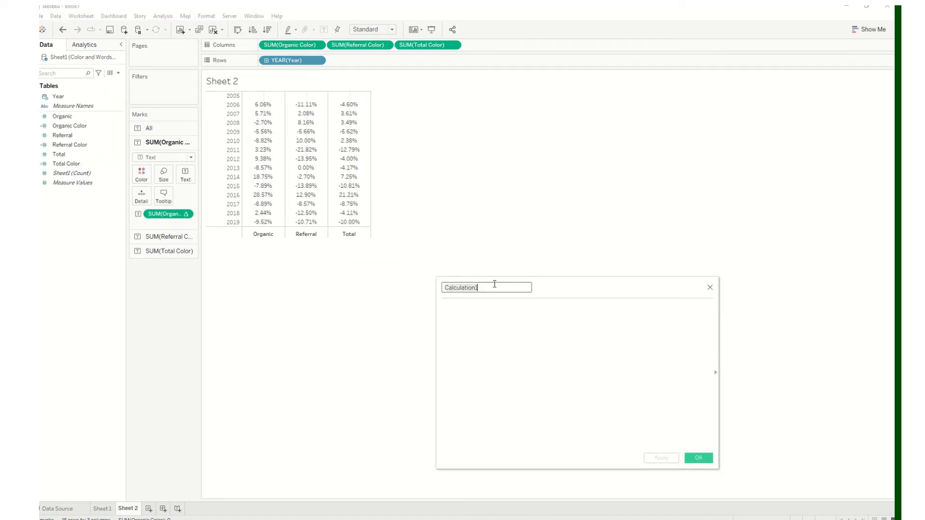
key("ctrl+a")
type("O")
left_click(500, 329)
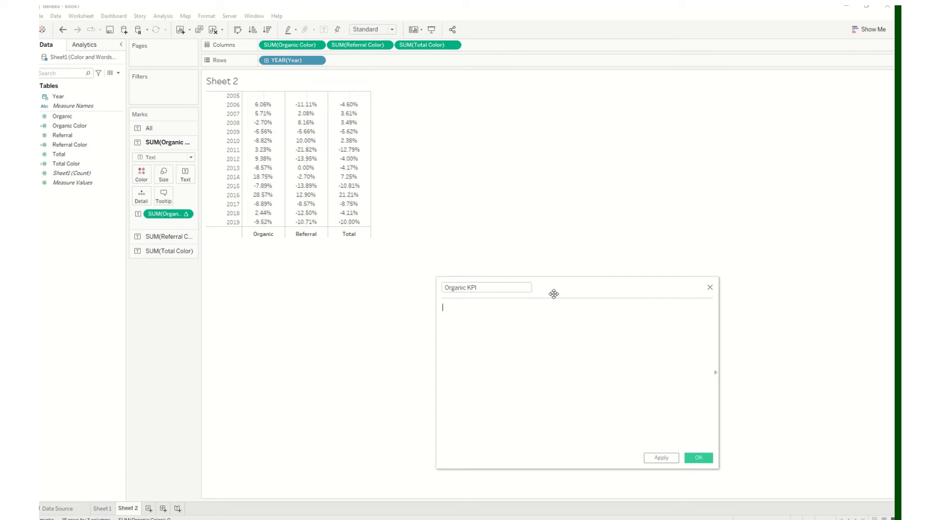
Step: Begin the Organic KPI formula with IF SUM([Organic])>=0 THEN "GOOD"
type("IF ")
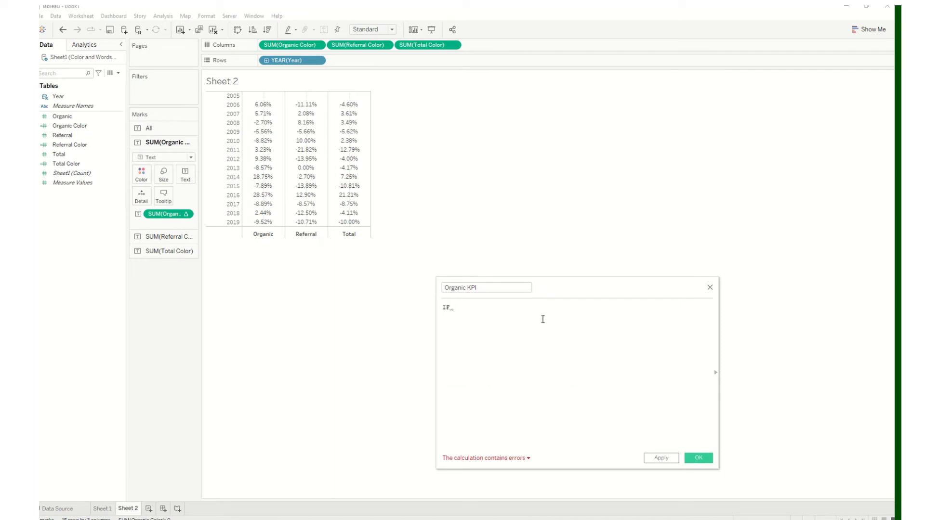
type("SUM")
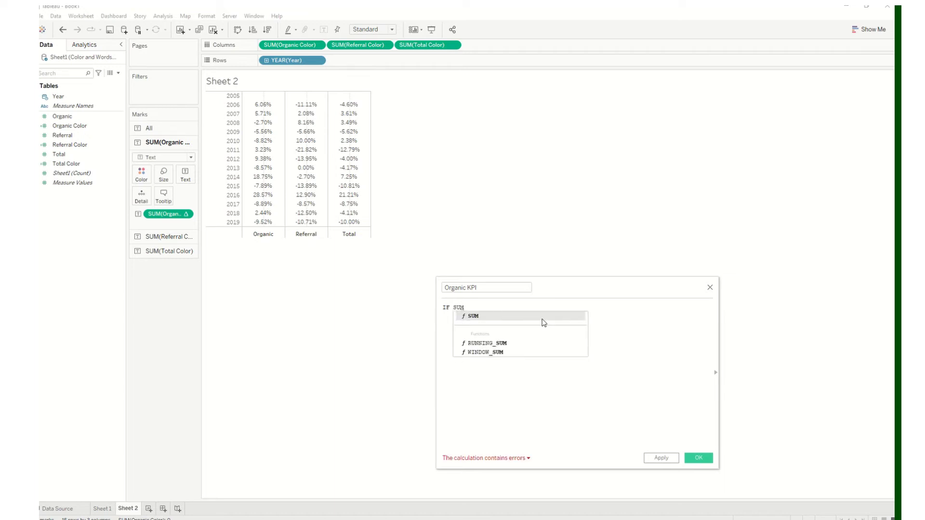
type("(")
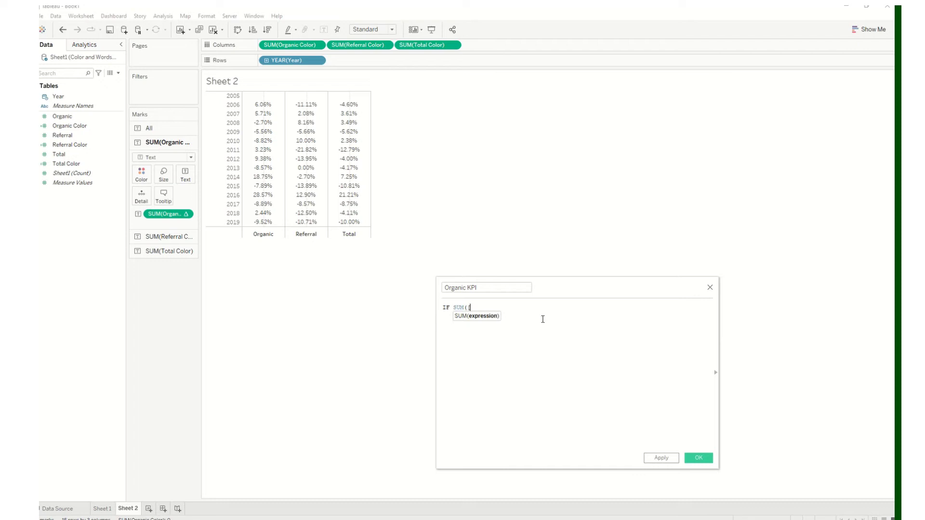
type("[O")
left_click(542, 316)
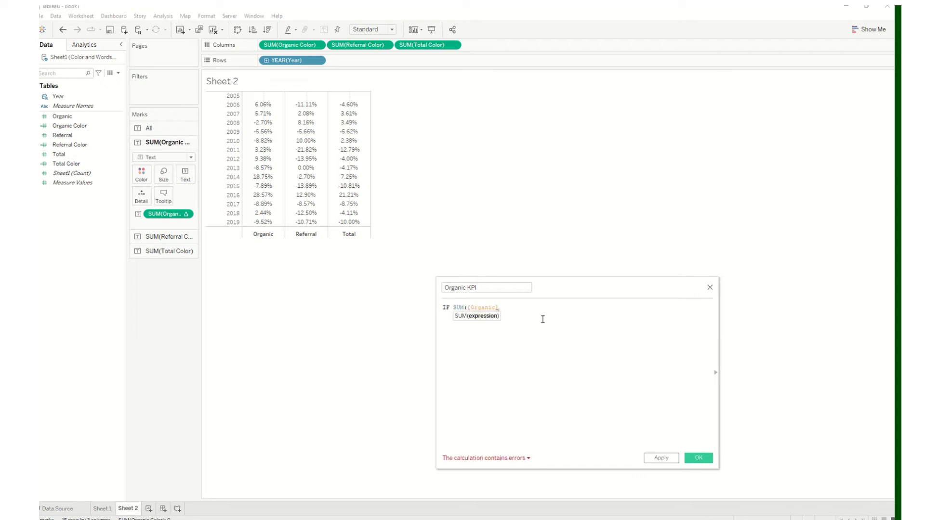
type(")")
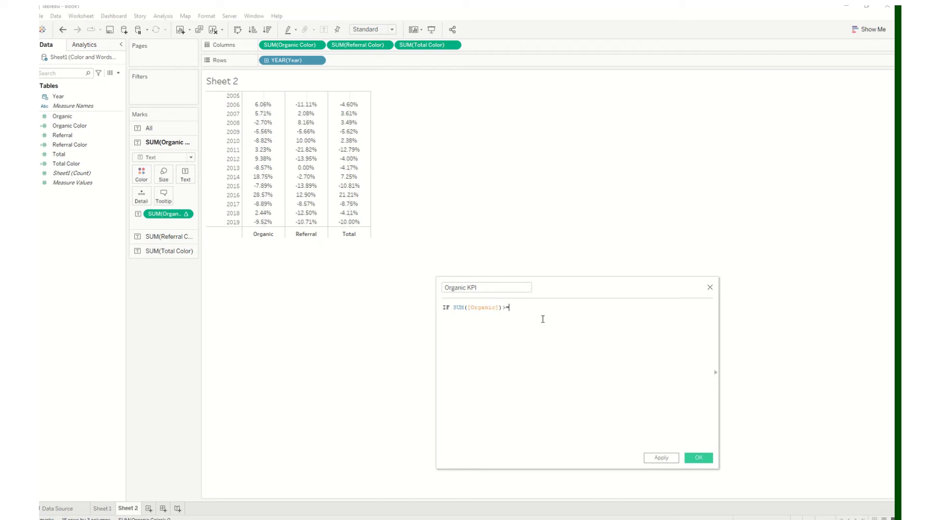
type(">=0 THEN \"GOOD\",")
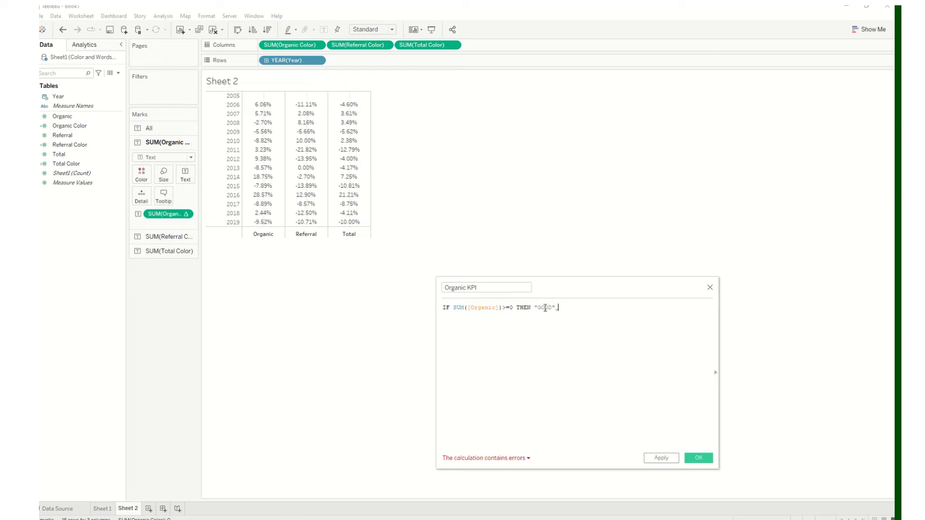
Step: Complete the Organic KPI formula with ELSE "BAD" END, without a THEN after ELSE
type("ELSE THEN \"BAD")
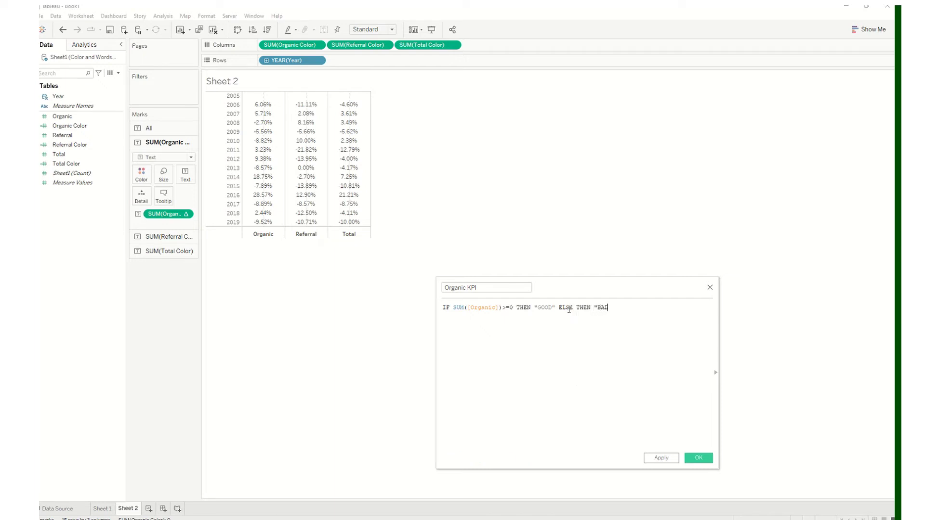
type("\" END")
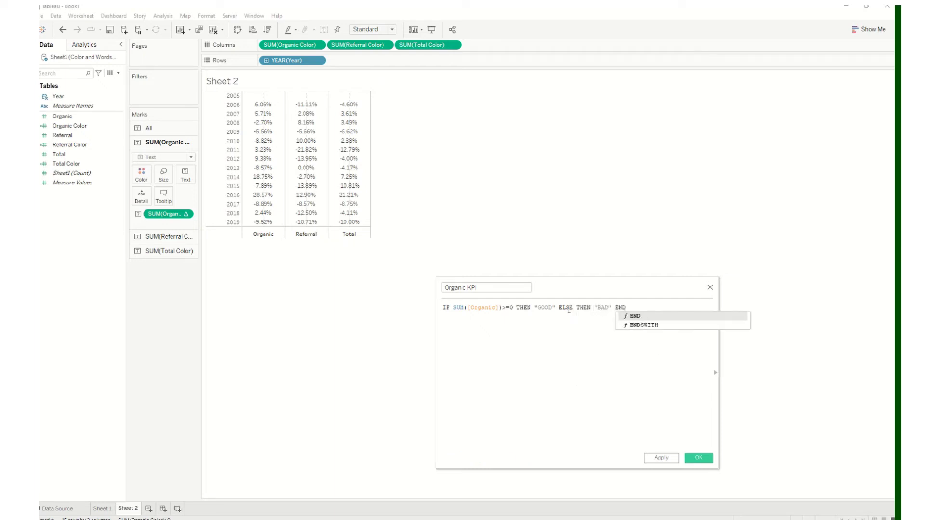
left_click(646, 315)
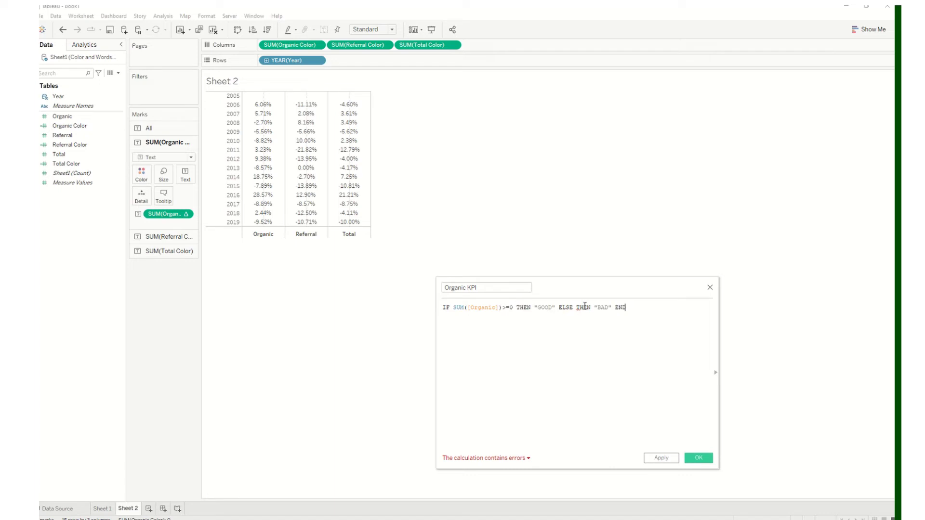
double_click(584, 307)
key("BackSpace")
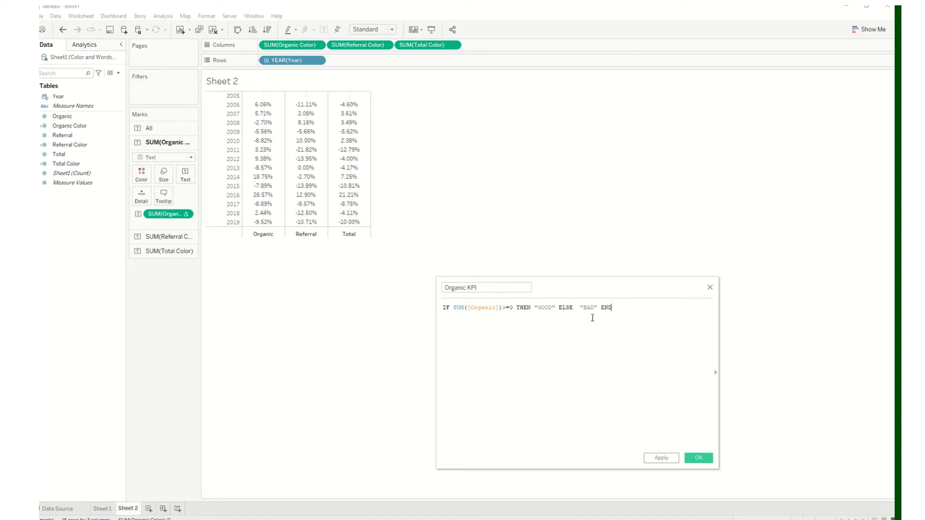
Step: Remove the extra space before "BAD", save the Organic KPI calculation and color the Organic marks by it
key("BackSpace")
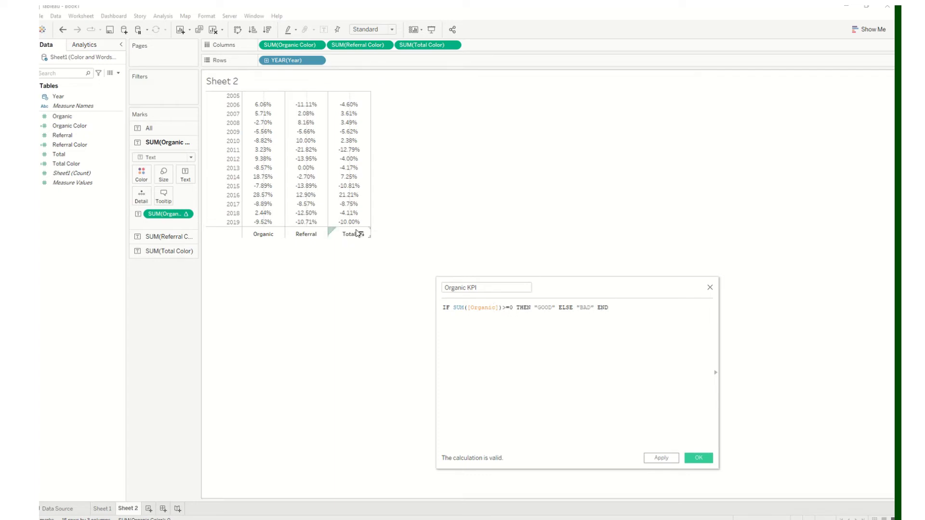
mouse_move(327, 221)
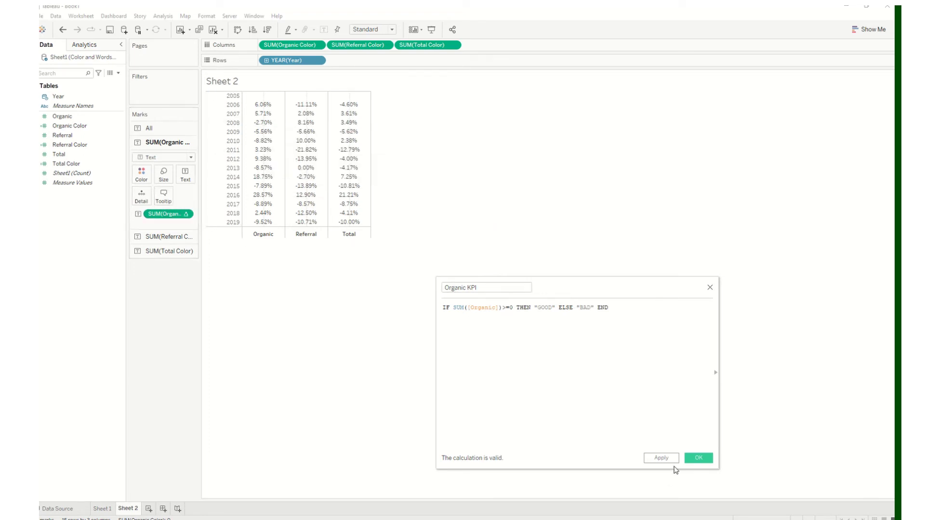
left_click(692, 461)
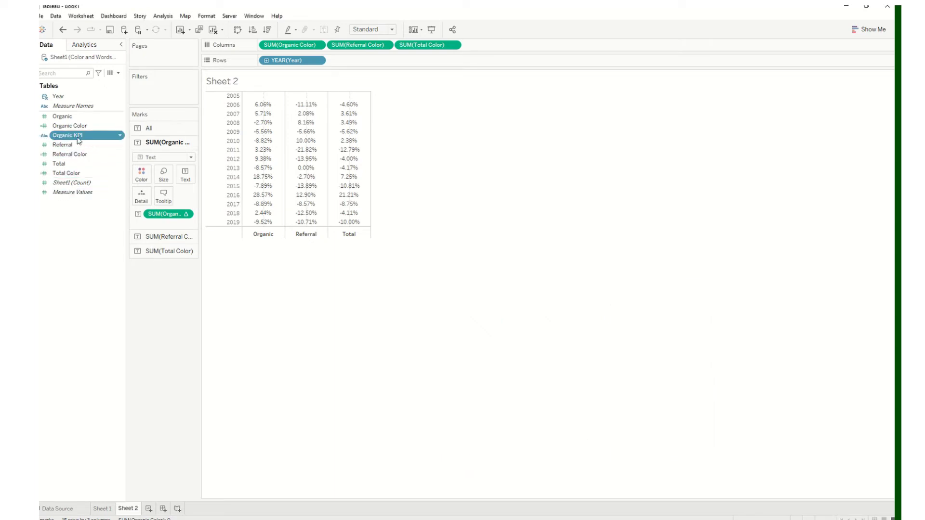
left_click_drag(77, 139, 142, 176)
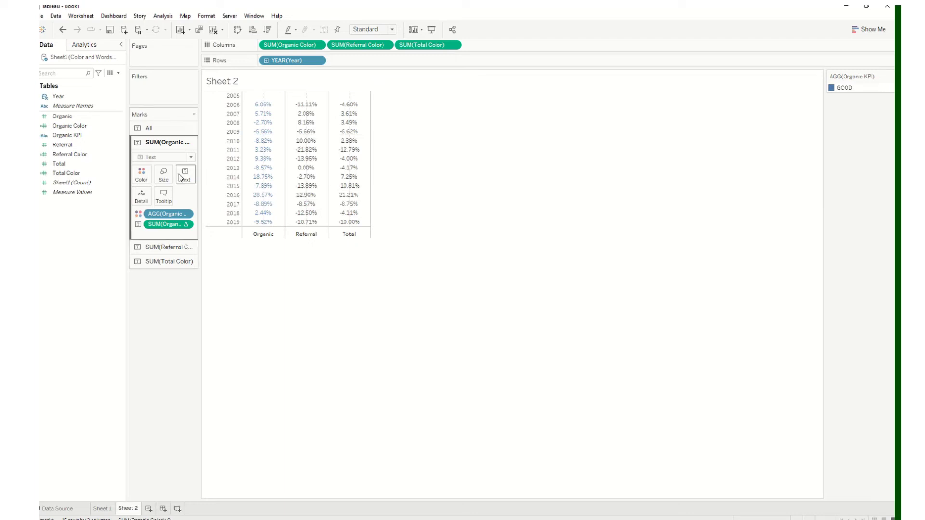
left_click(118, 168)
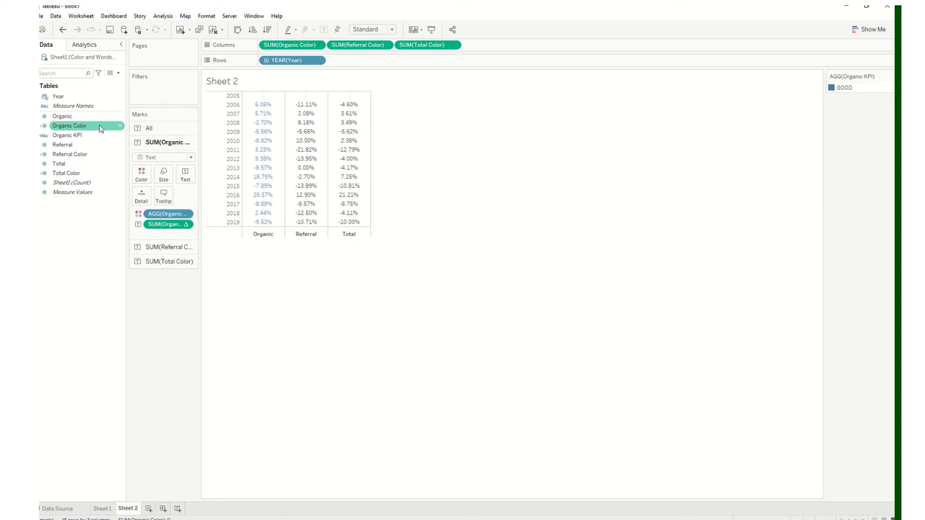
Step: Review the Organic KPI formula and the color assigned to its values, leaving both unchanged
left_click(121, 136)
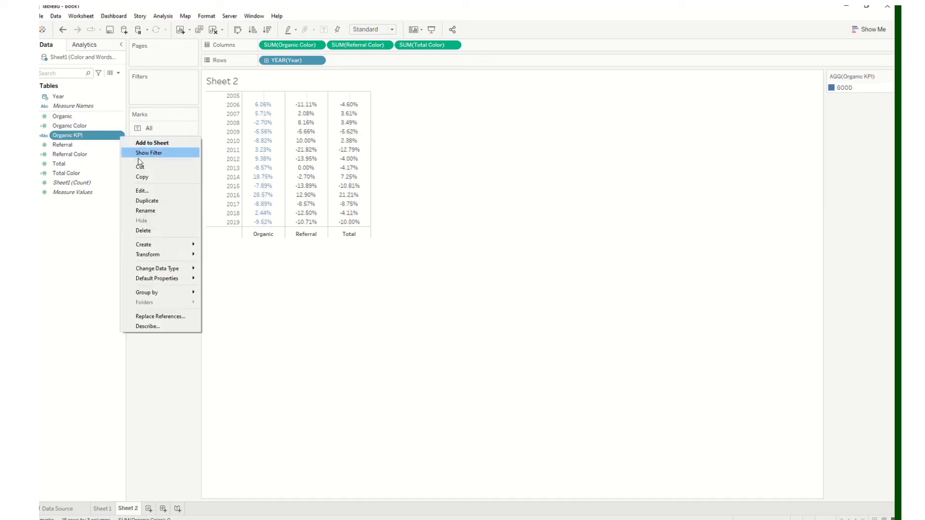
left_click(153, 191)
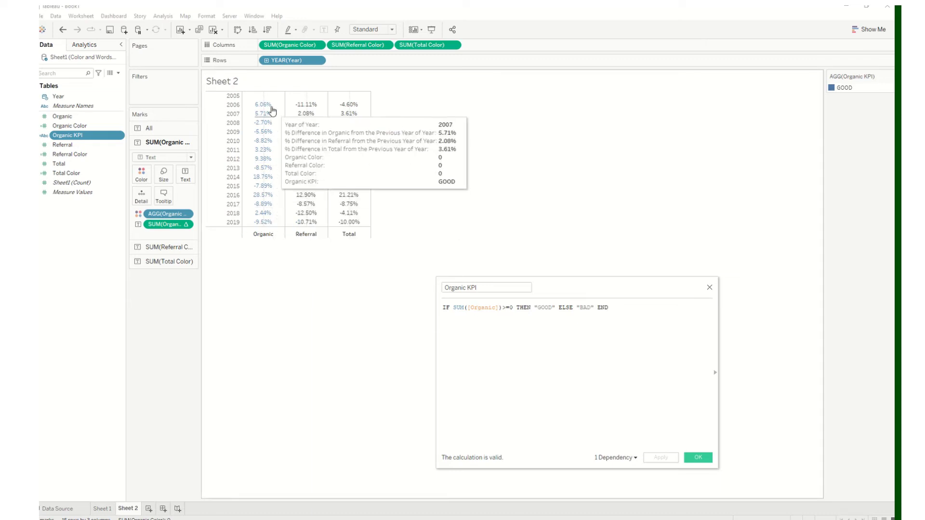
mouse_move(268, 117)
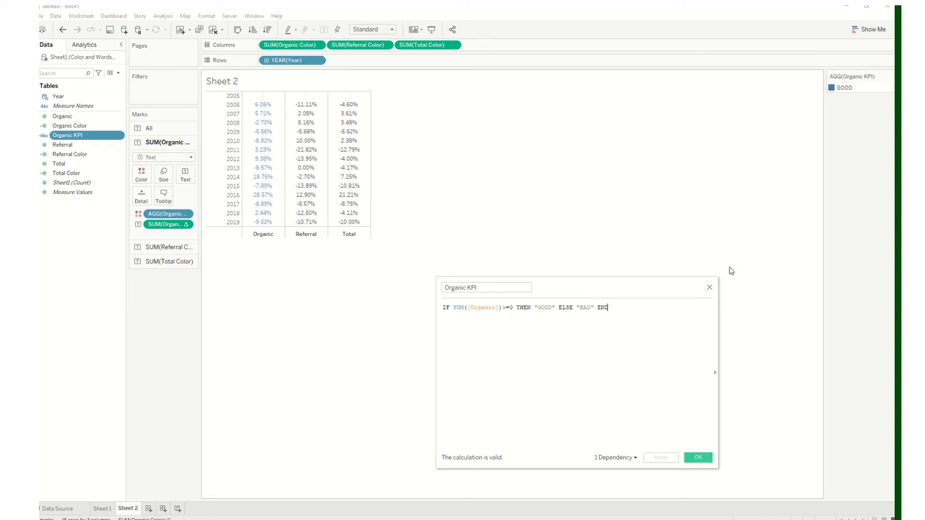
left_click(700, 457)
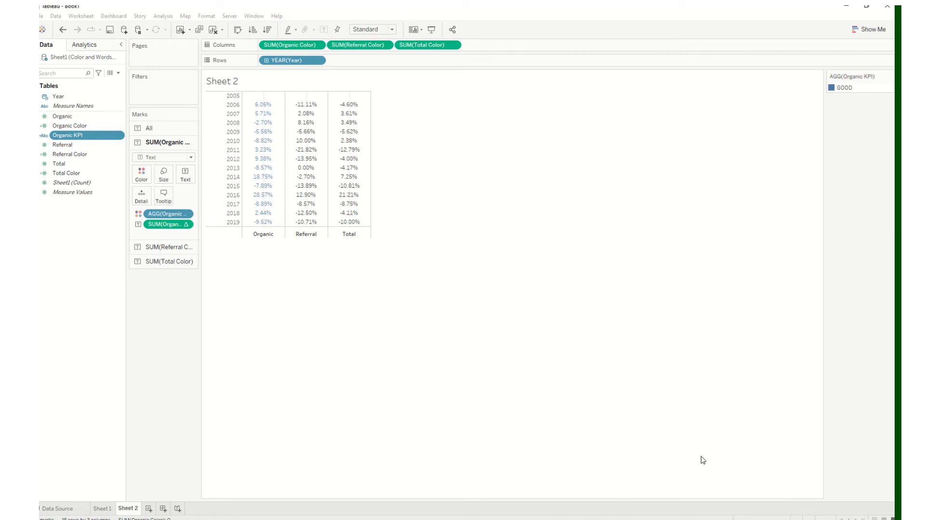
left_click(146, 179)
left_click(169, 203)
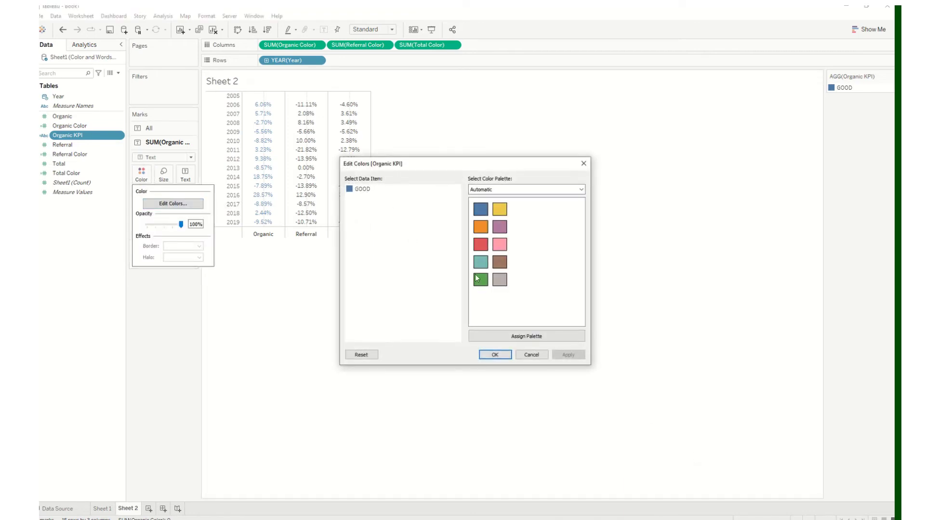
left_click(501, 358)
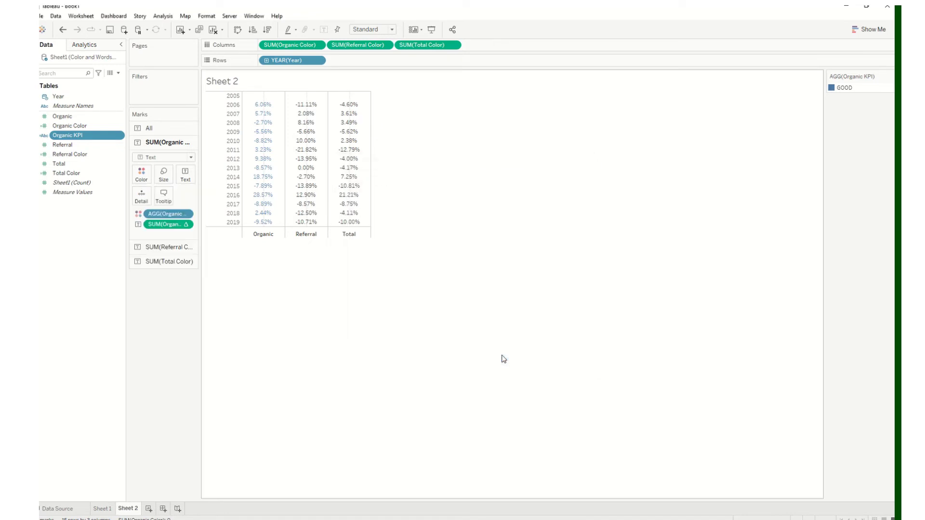
Step: Reopen the Organic KPI calculation for editing and check which quick table calculation the Organic text measure uses
left_click(120, 136)
left_click(149, 190)
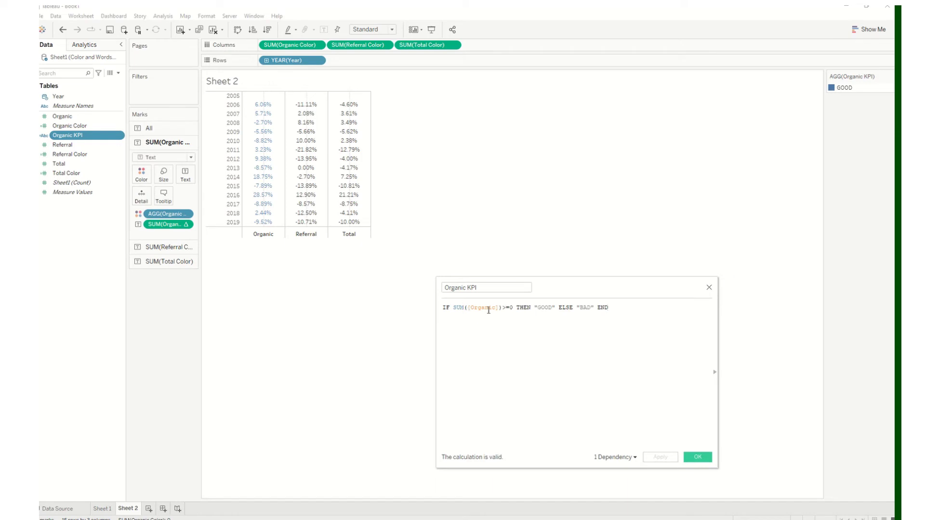
left_click(186, 224)
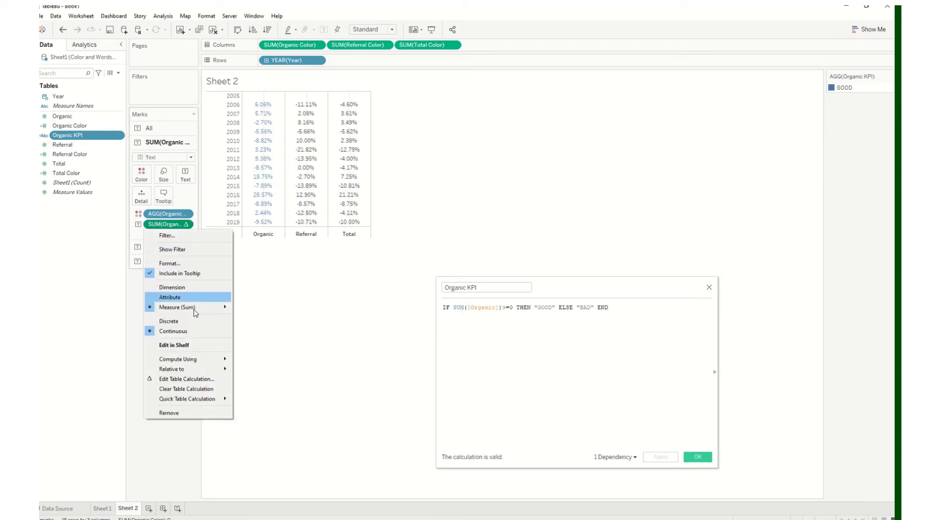
mouse_move(212, 399)
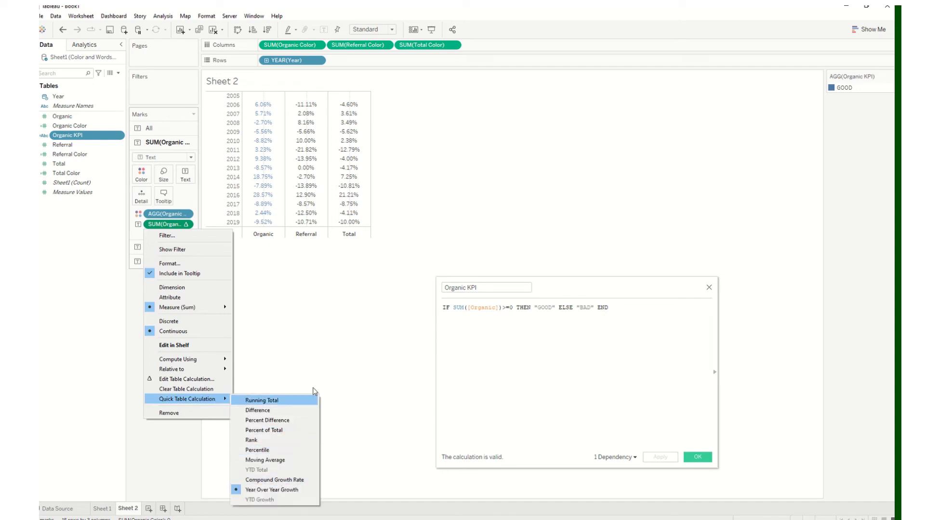
left_click(318, 349)
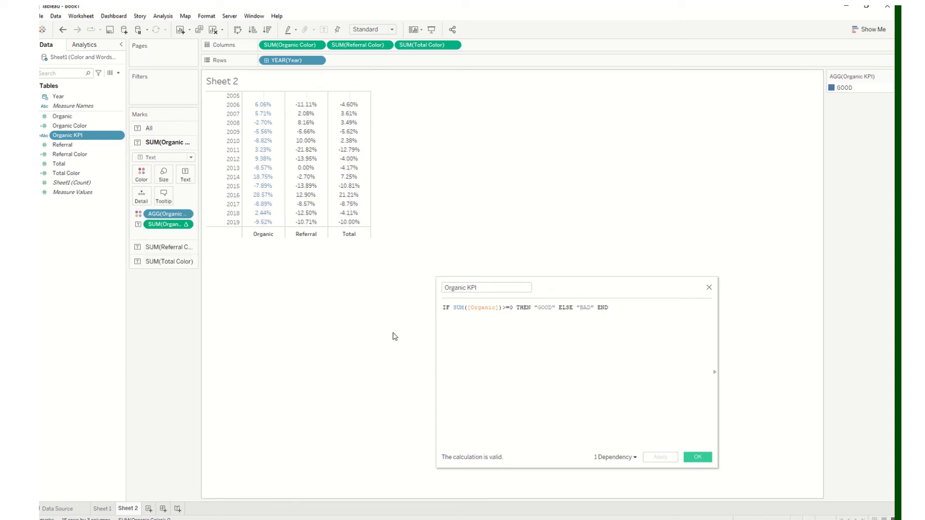
Step: Examine the Organic and Organic KPI columns in the data source, with the formula editor moved clear, and return to Sheet 2
left_click(80, 510)
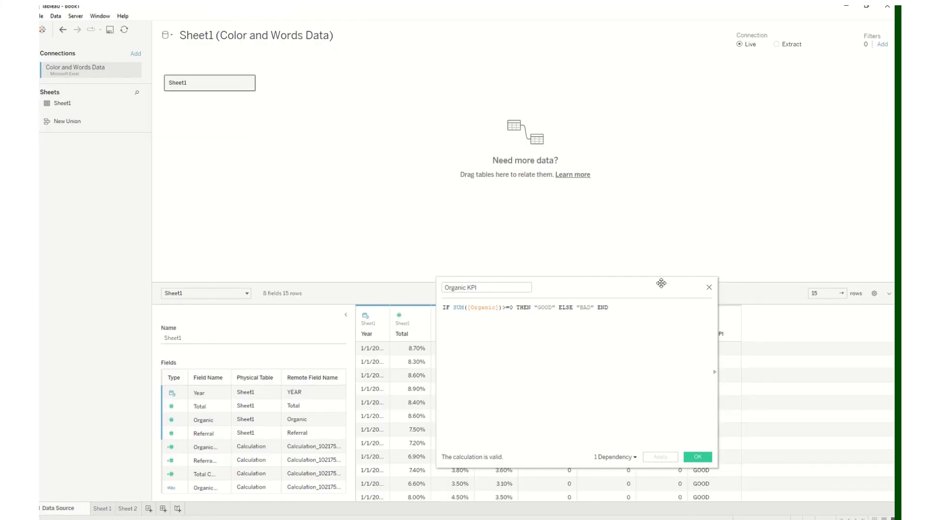
left_click_drag(666, 280, 826, 88)
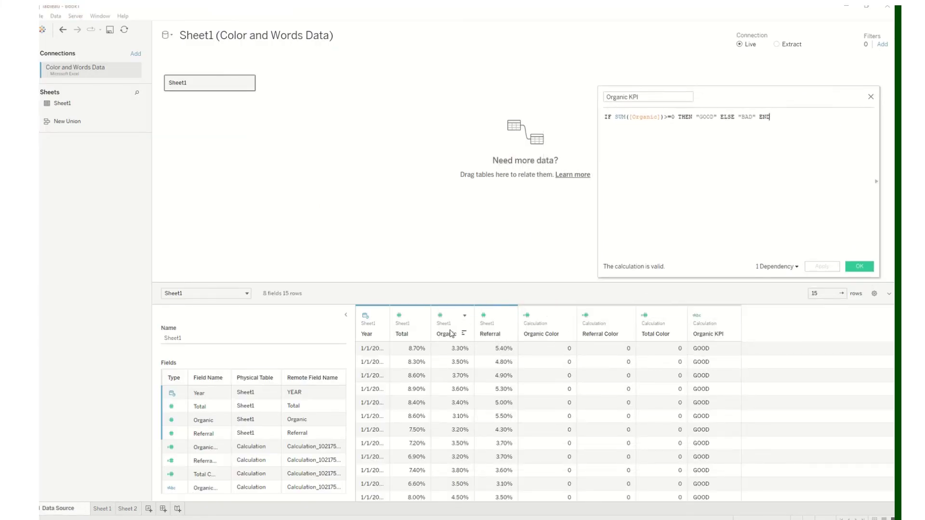
scroll(457, 361, "down", 1)
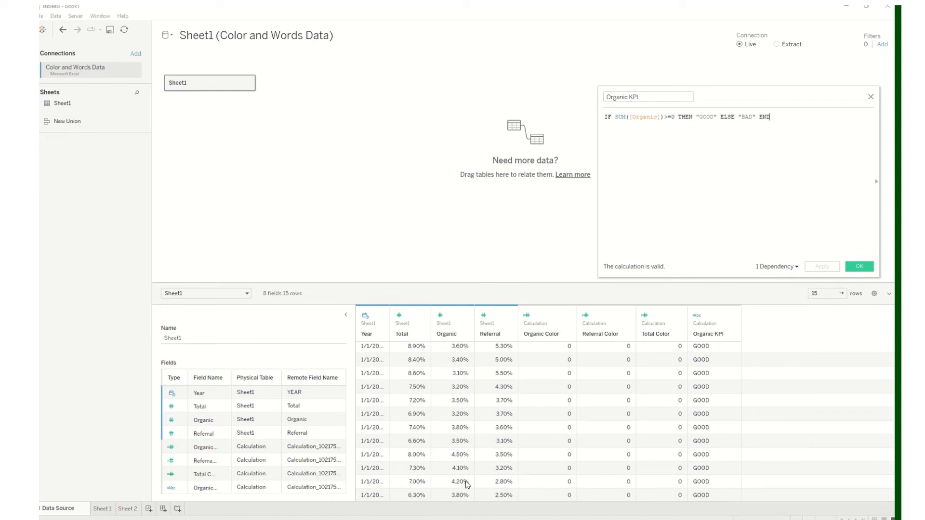
scroll(465, 371, "up", 1)
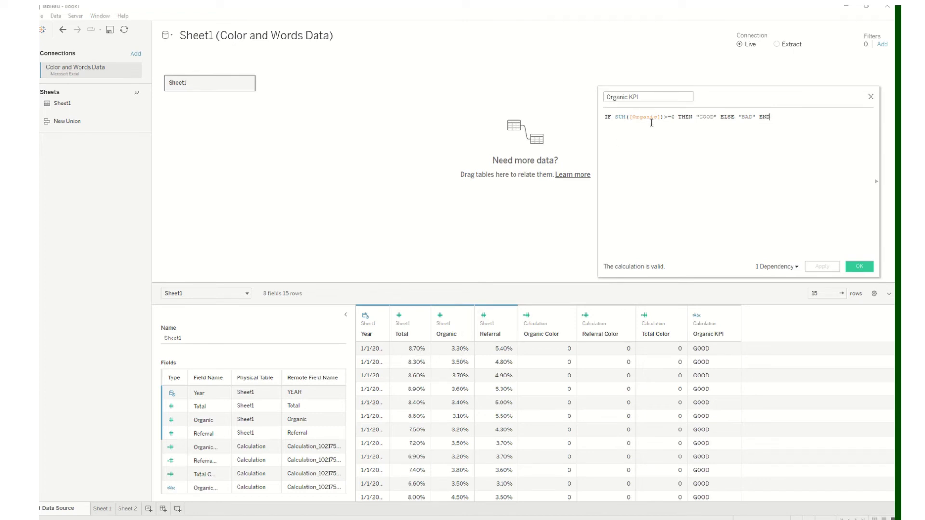
left_click(127, 509)
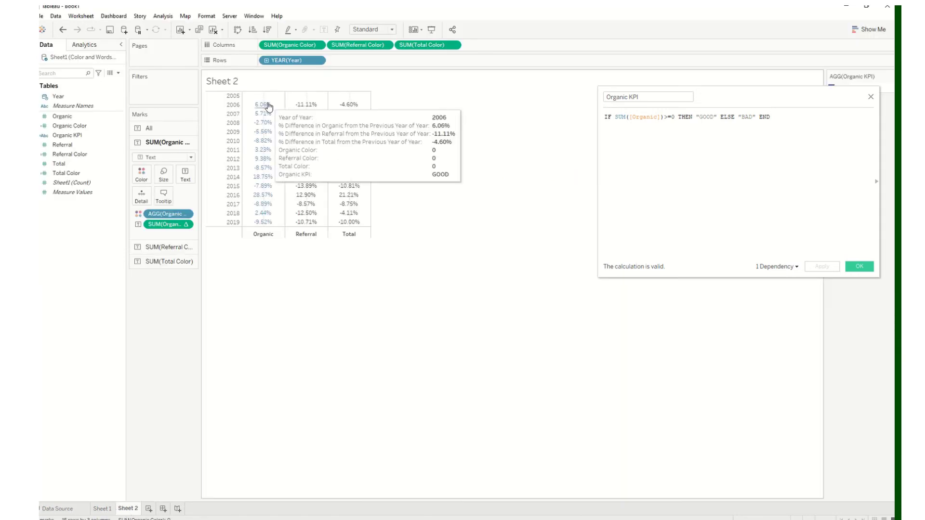
Step: Cut SUM([Organic]) out of the Organic KPI condition, leaving IF >=0 THEN "GOOD" ELSE "BAD" END
left_click_drag(762, 89, 606, 202)
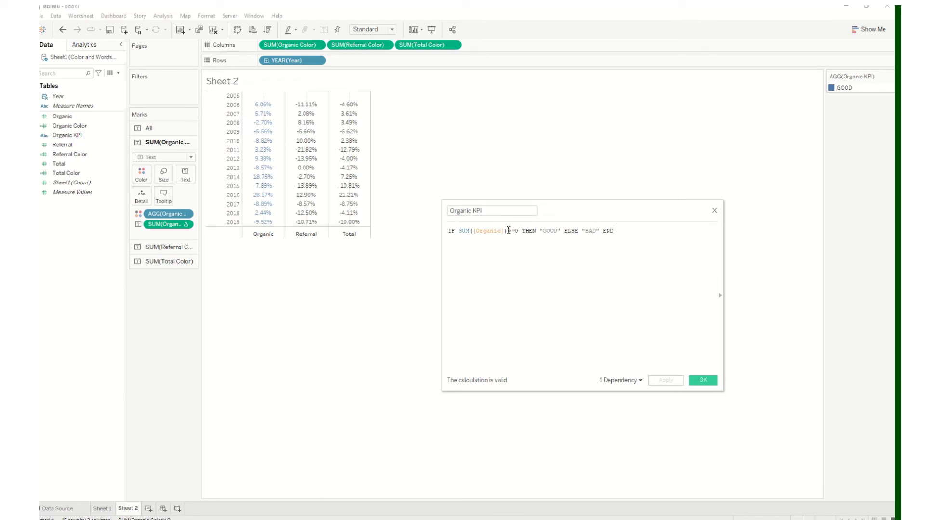
left_click_drag(507, 233, 460, 232)
key("ctrl+c")
key("BackSpace")
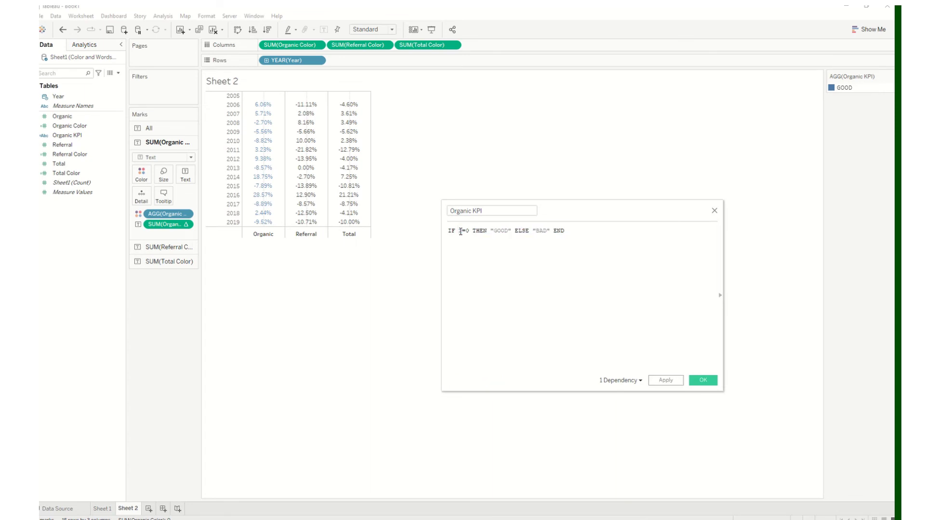
Step: Open the Organic year-over-year growth measure's expression for in-place editing and copy the whole expression
mouse_move(263, 110)
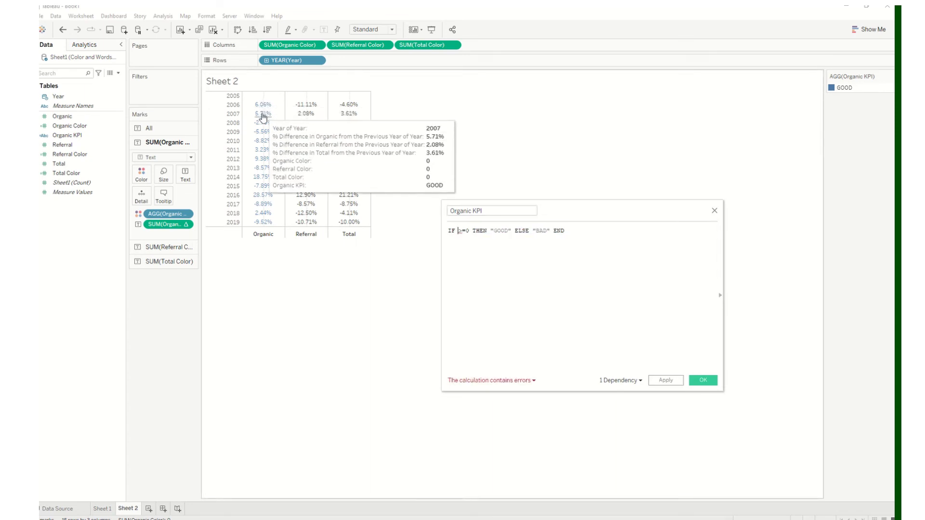
mouse_move(270, 179)
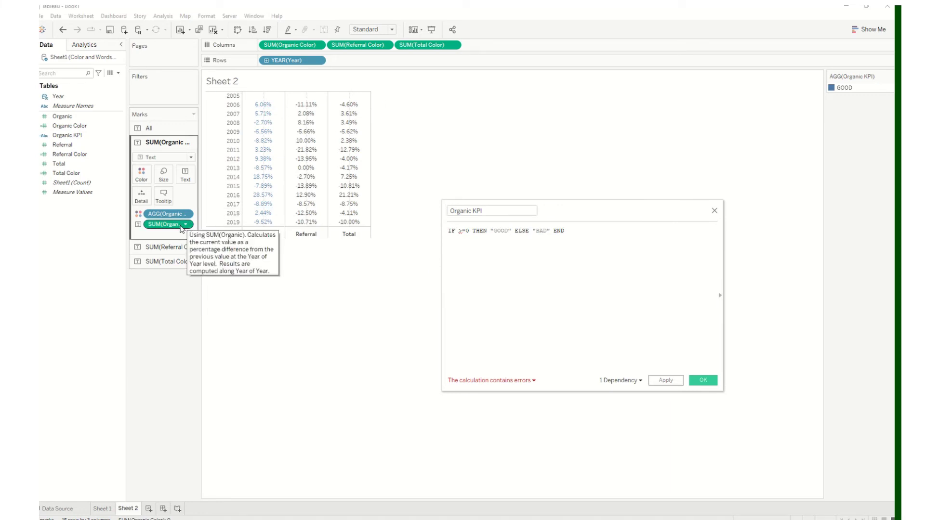
left_click(186, 226)
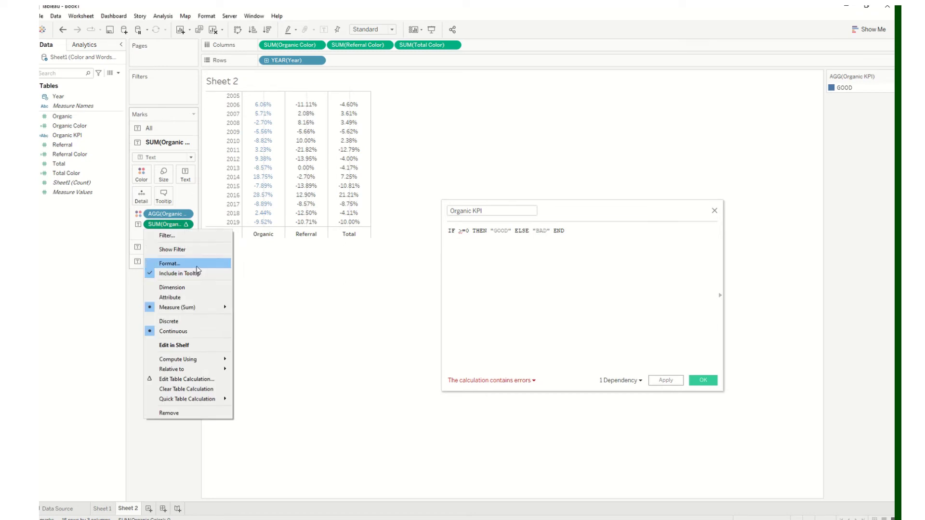
left_click(200, 345)
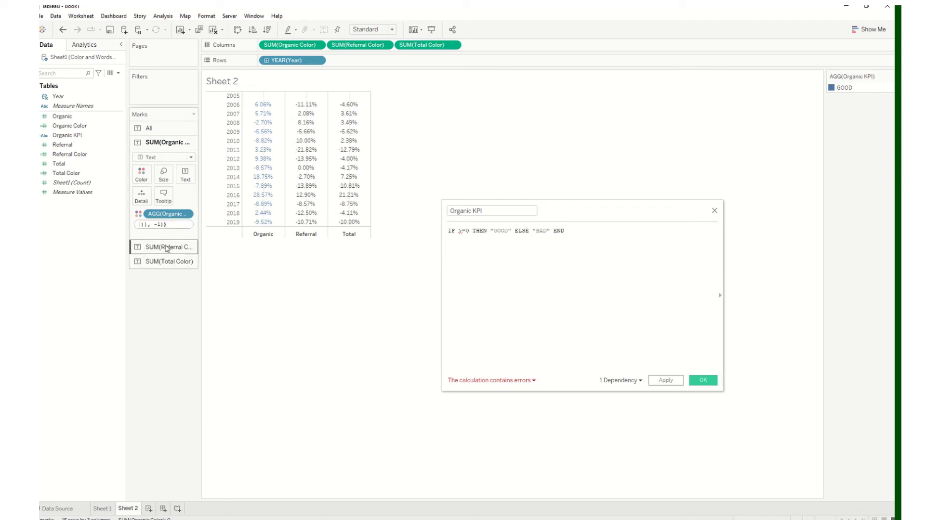
left_click_drag(180, 225, 153, 225)
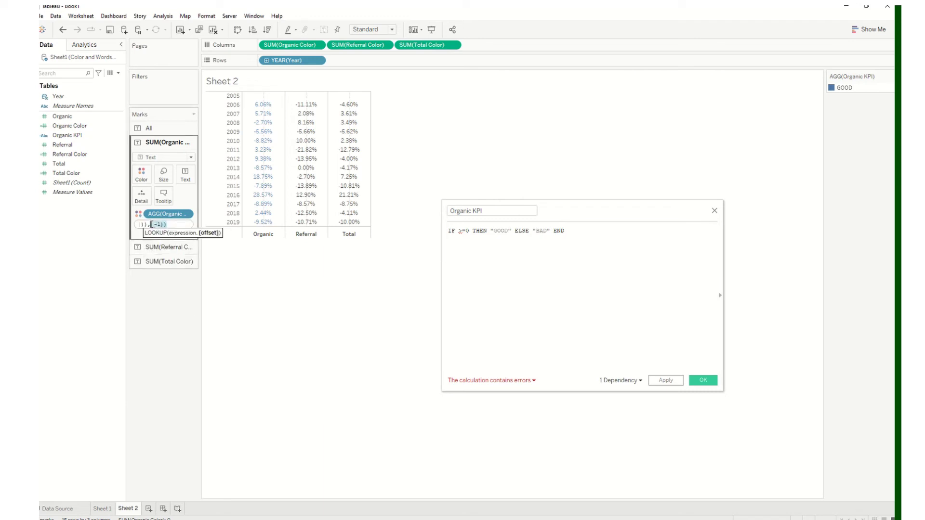
left_click(181, 225)
key("Left")
key("Left")
key("Left")
key("Left")
key("Left")
key("Left")
key("Left")
key("Left")
key("Left")
key("Left")
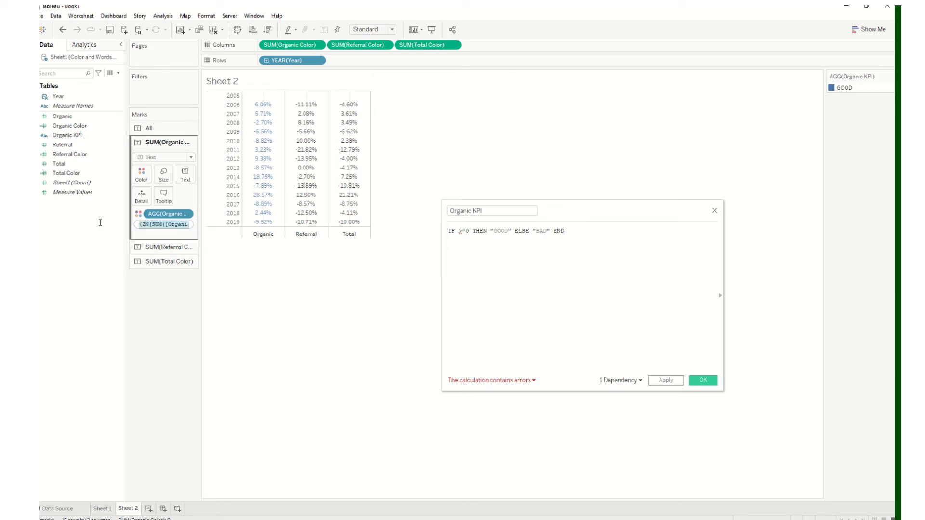
key("ctrl+a")
Step: Try the copied year-over-year growth expression before >=0 in the Organic KPI formula, review the full condition, and undo the insertion
left_click(458, 231)
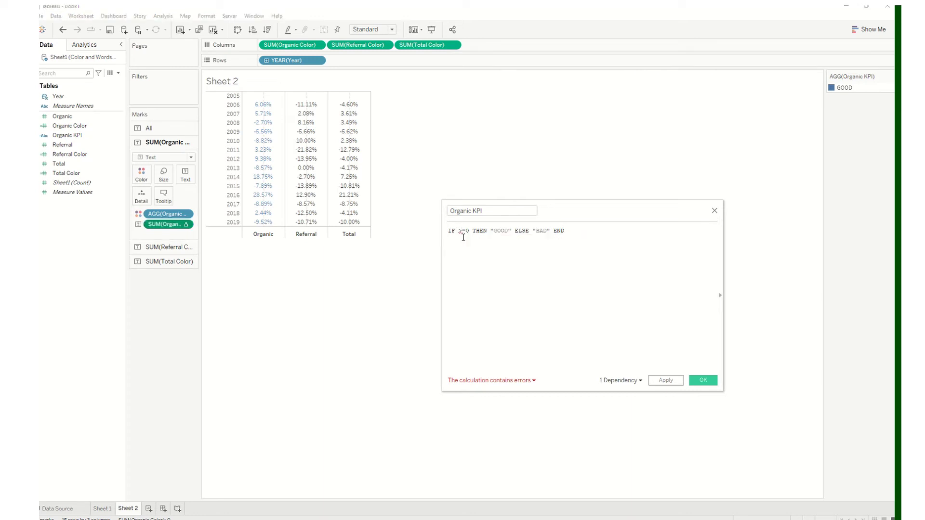
type("(ZN(SUM([Organic])) - LOOKUP(ZN(SUM([Organic])), -1)) / ABS(LOOKUP(ZN(SUM([Organic])), -1))")
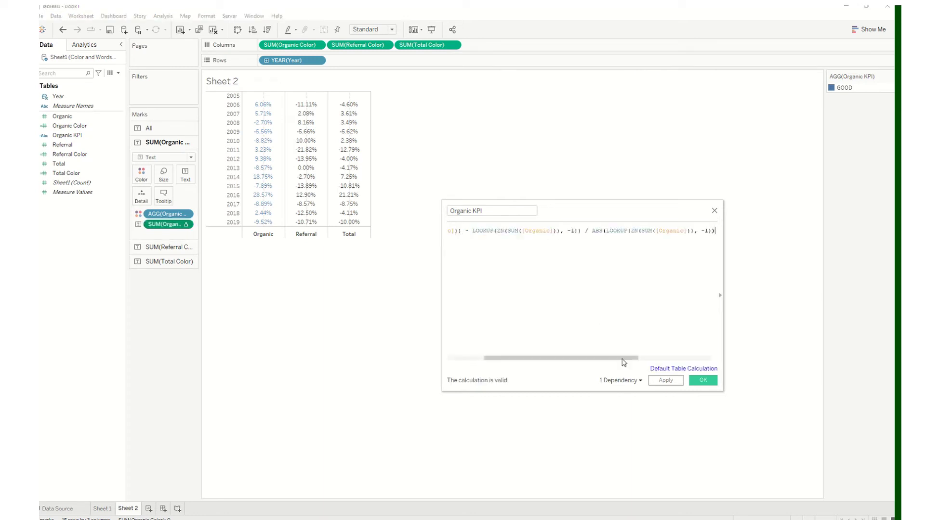
left_click_drag(625, 358, 537, 356)
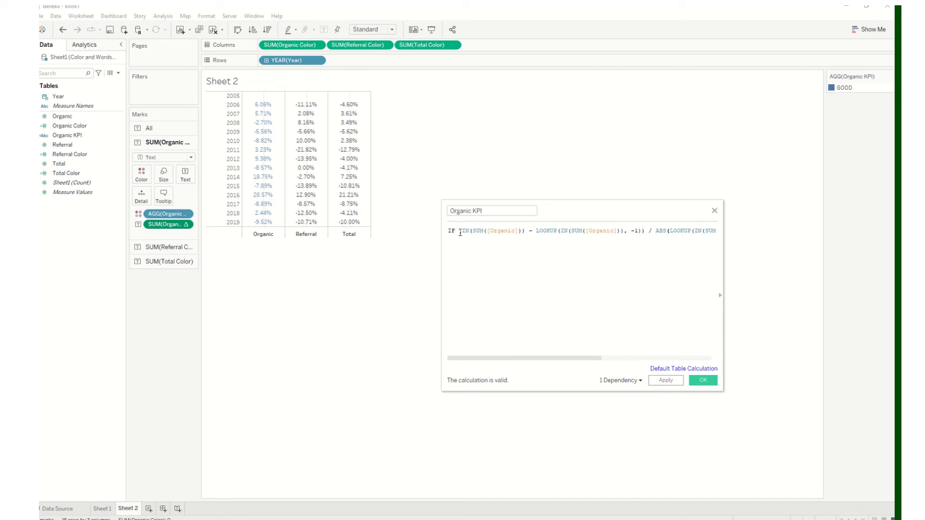
left_click_drag(460, 233, 545, 231)
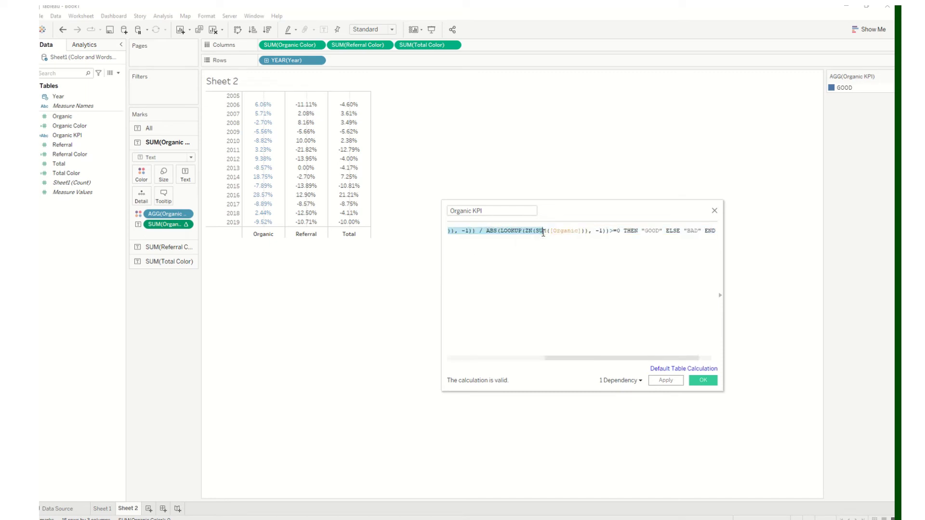
left_click(544, 231)
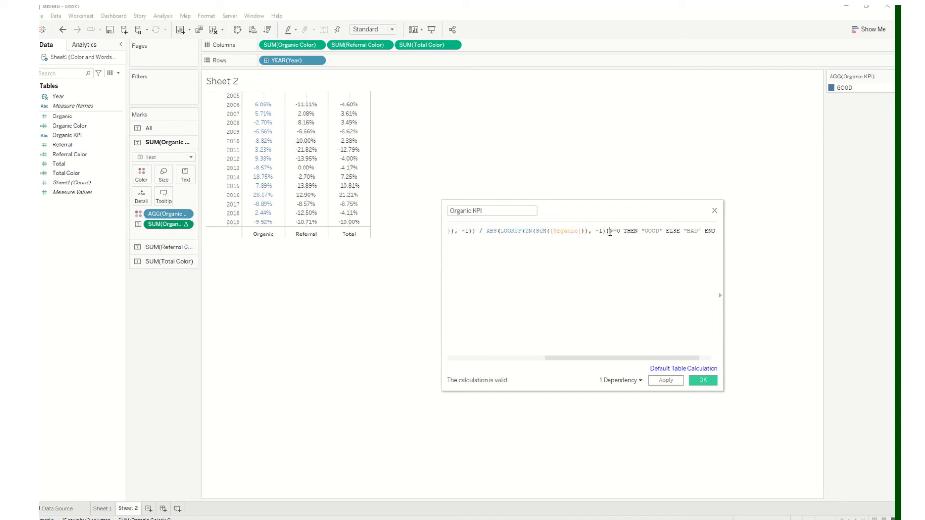
double_click(642, 230)
left_click(663, 244)
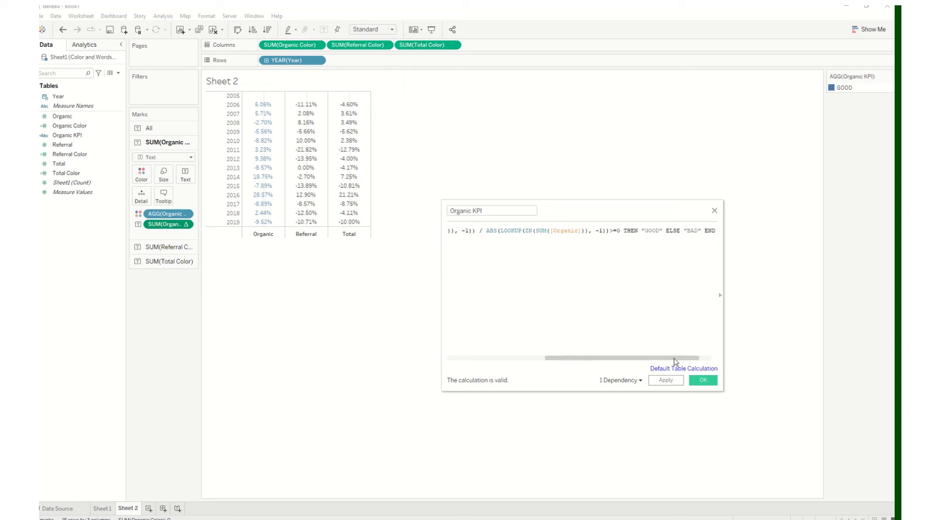
left_click_drag(673, 357, 546, 348)
key("ctrl+z")
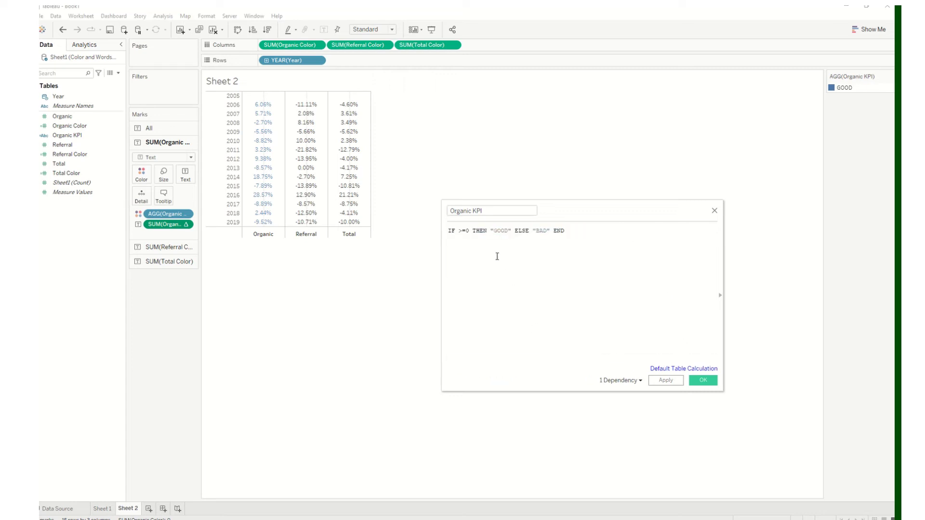
Step: Try SUM([Organic]) in the Organic KPI condition against the Organic values in the data source, and remove it from the condition
key("ctrl+v")
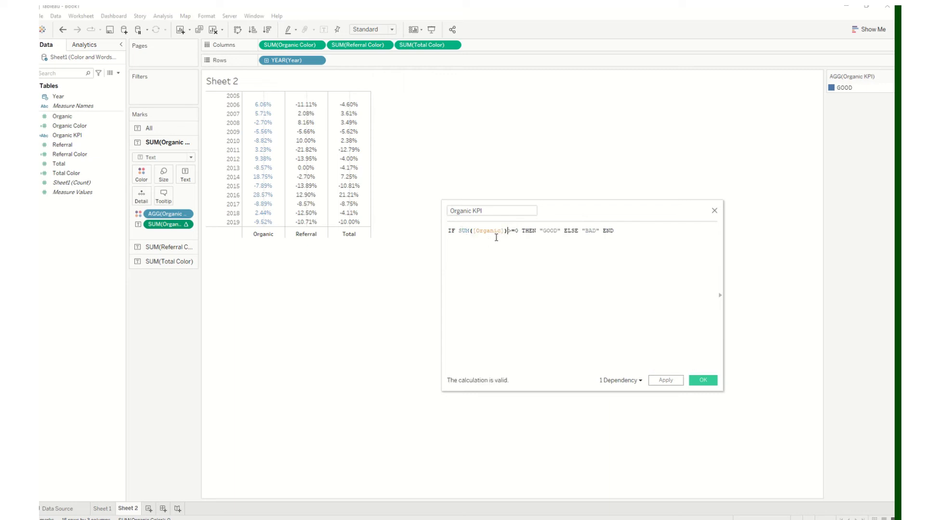
left_click(72, 509)
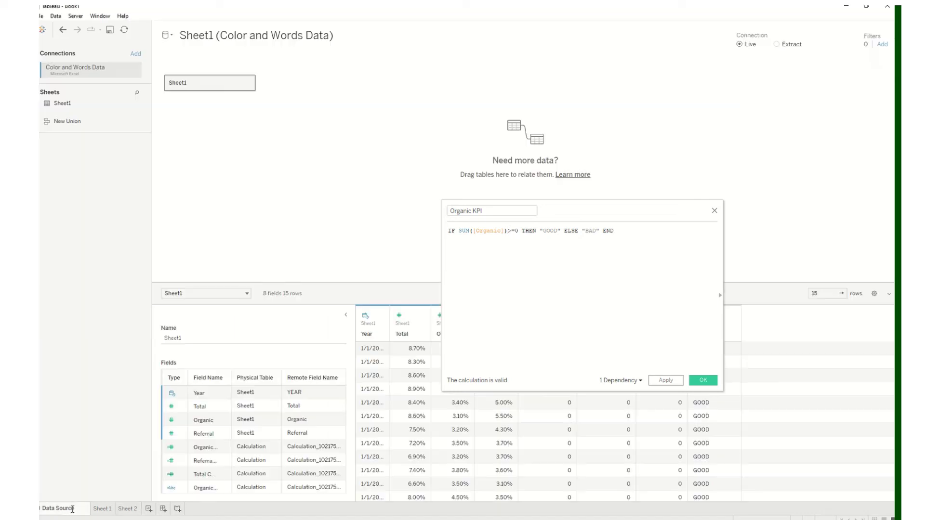
left_click_drag(636, 204, 716, 89)
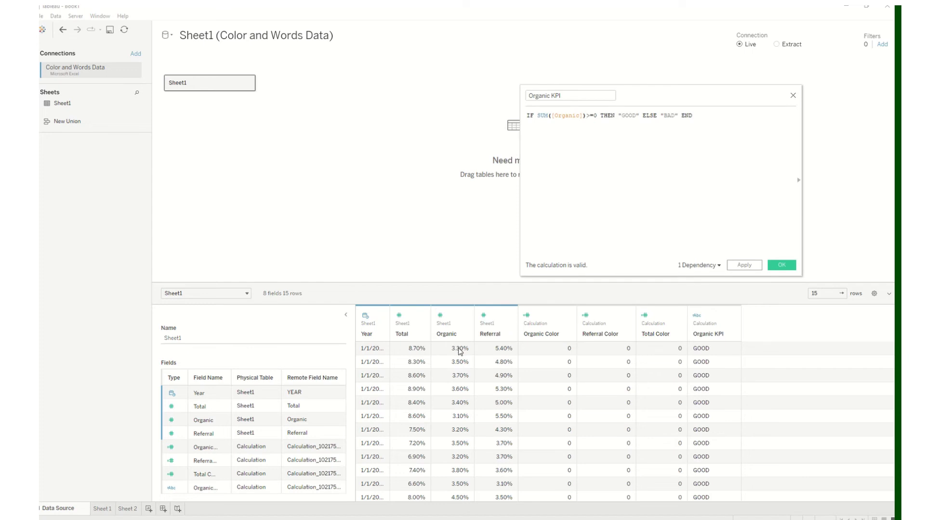
scroll(456, 421, "down", 1)
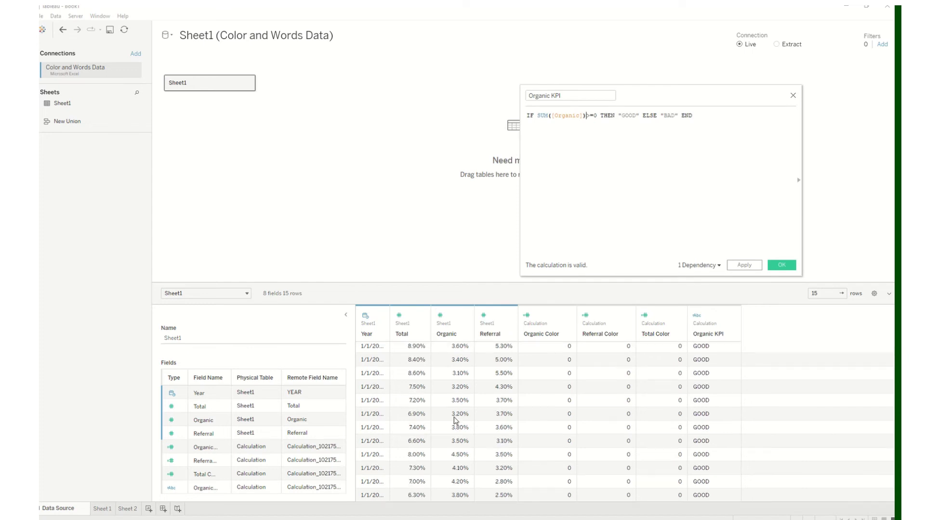
scroll(455, 479, "up", 1)
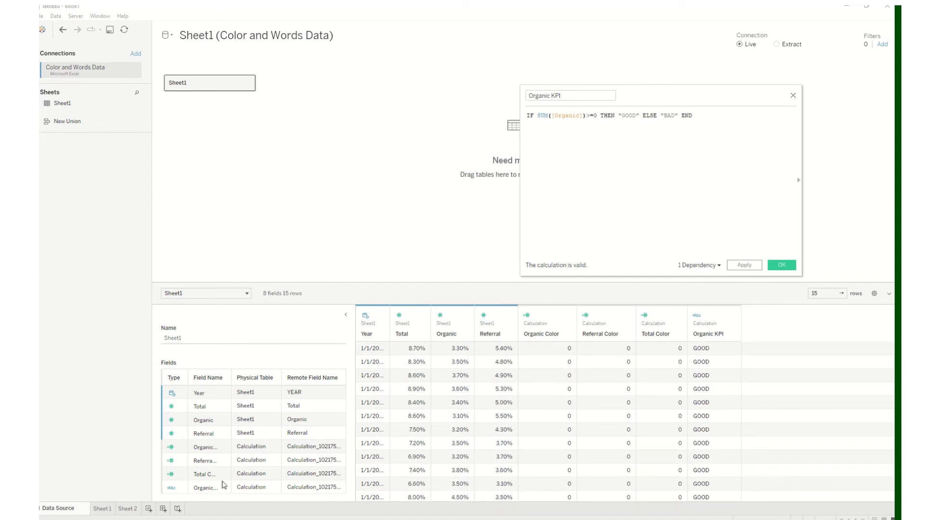
left_click(123, 511)
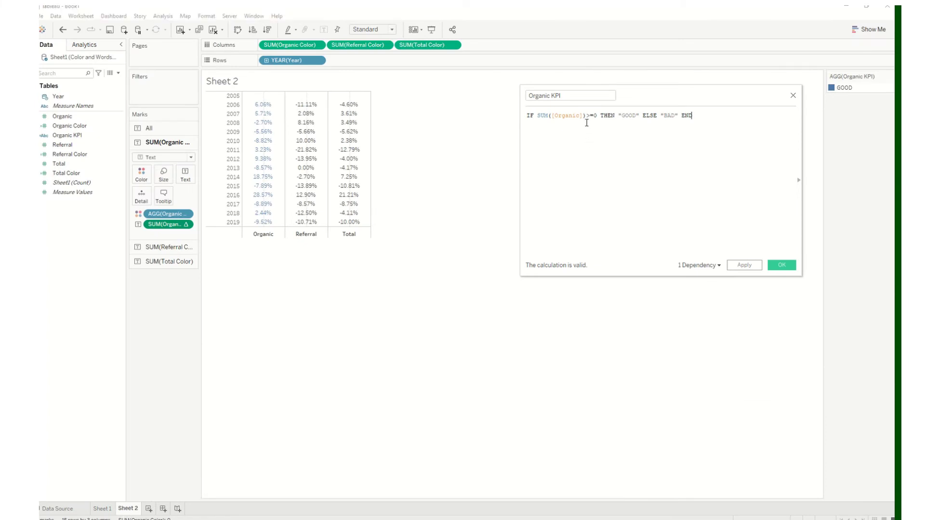
left_click_drag(586, 117, 543, 117)
key("BackSpace")
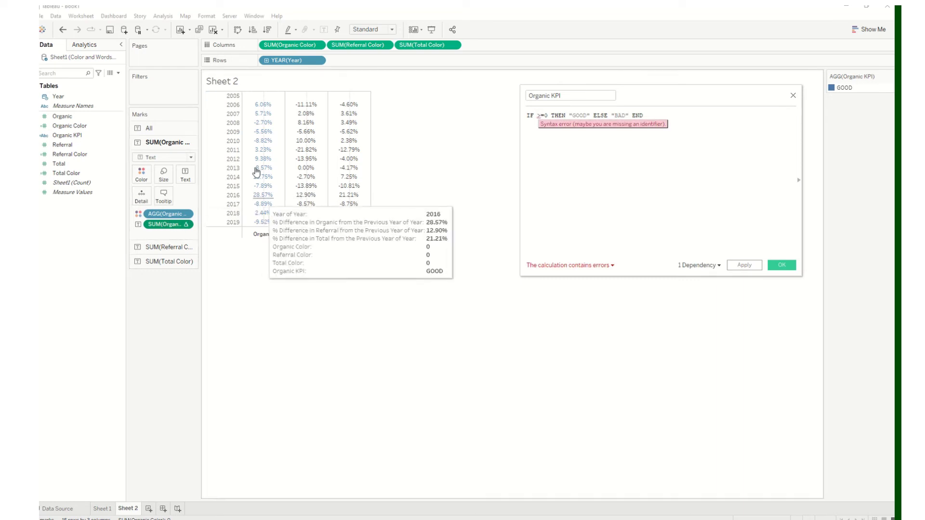
Step: Open the Organic year-over-year growth measure on the marks for in-place editing and copy its whole expression
left_click(186, 225)
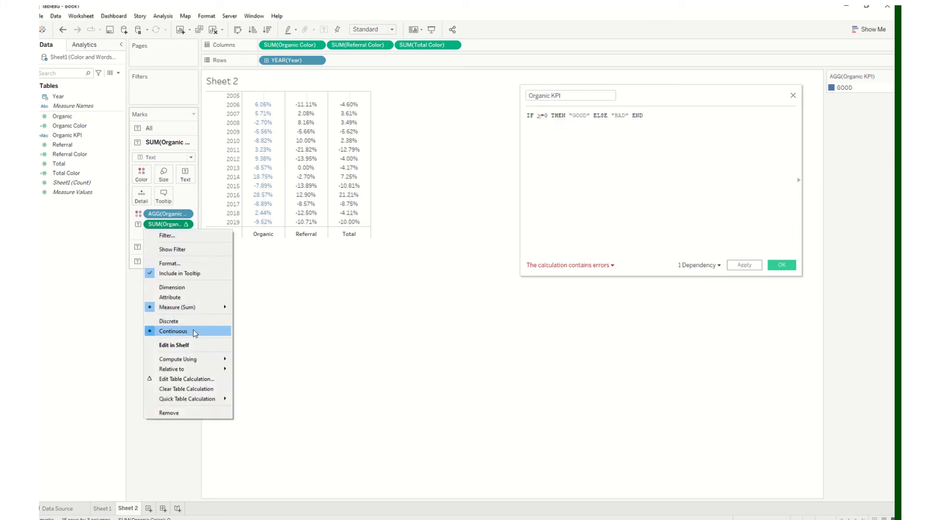
left_click(195, 346)
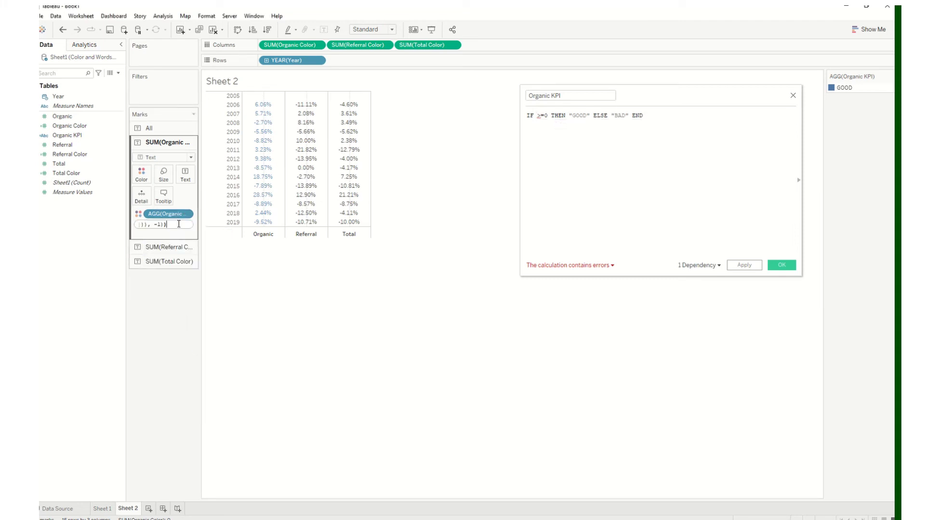
mouse_move(167, 225)
left_mouse_down()
mouse_move(133, 225)
mouse_move(152, 225)
left_mouse_up()
right_click(156, 228)
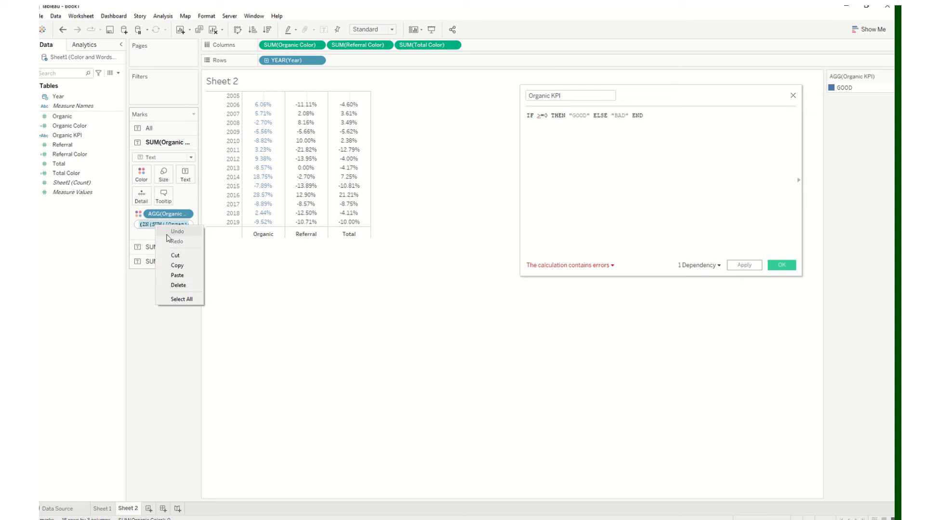
left_click(177, 265)
Step: Insert the copied year-over-year growth expression before >=0 in the Organic KPI formula and save the calculation
left_click(537, 128)
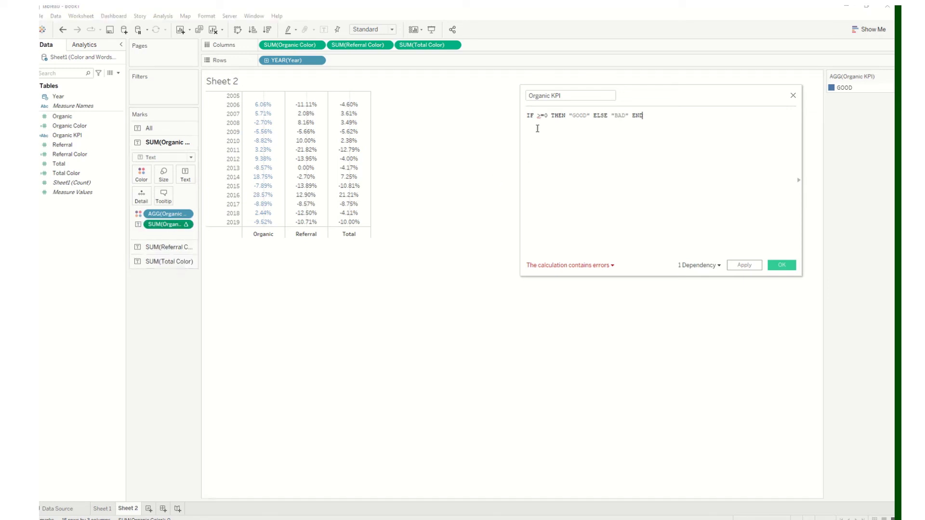
mouse_move(538, 115)
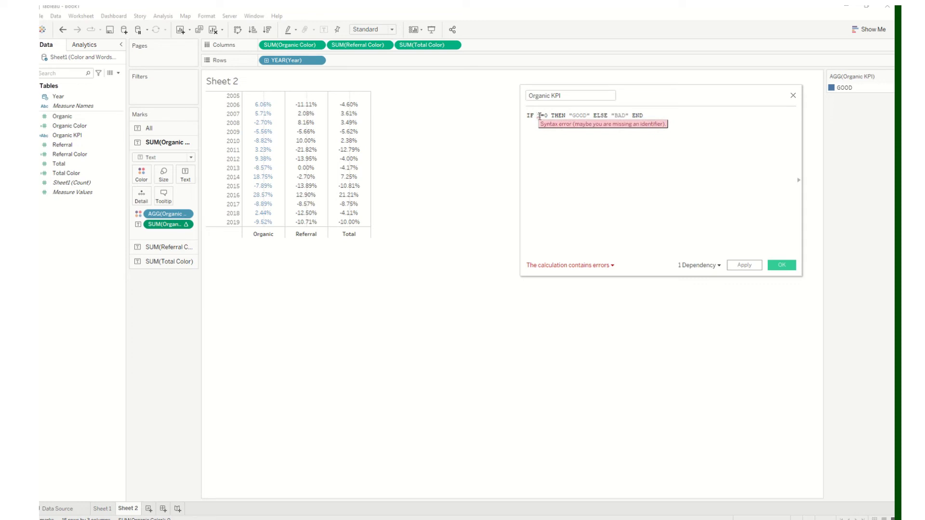
left_click(539, 116)
key("ctrl+v")
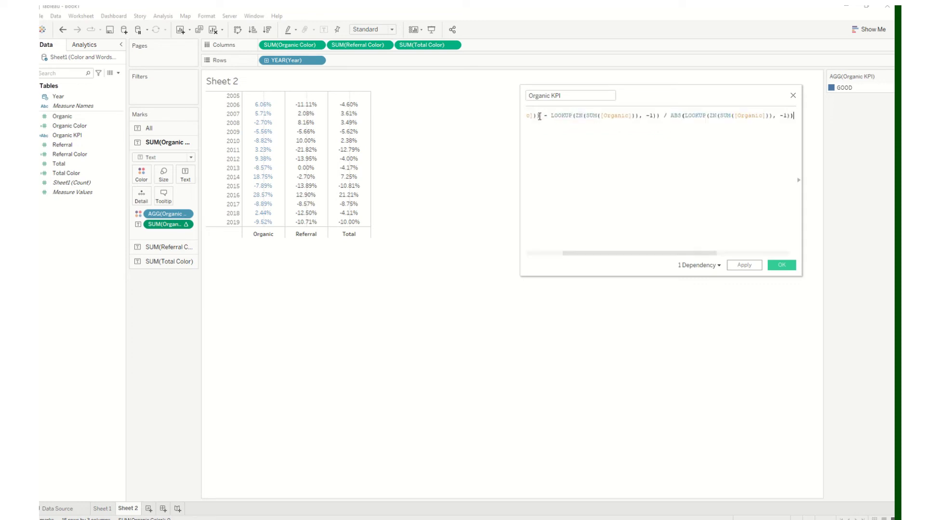
left_click_drag(681, 243, 609, 244)
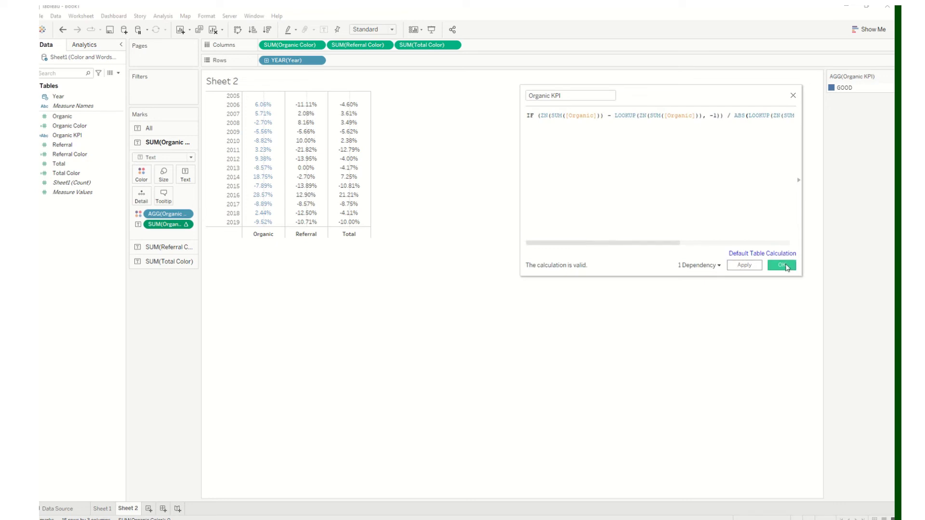
left_click(785, 266)
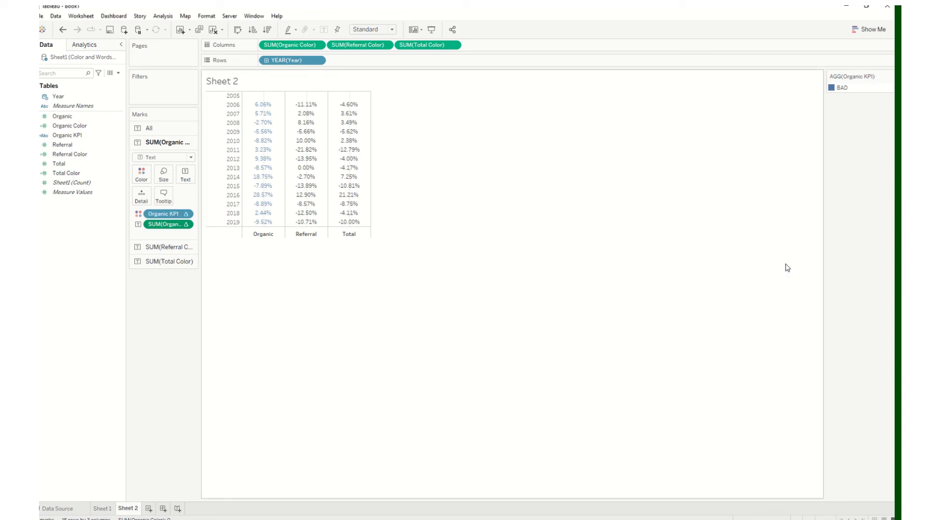
Step: Reapply Organic KPI to the color of the Organic values, assigning red to BAD and green to GOOD
left_click_drag(167, 215, 141, 174)
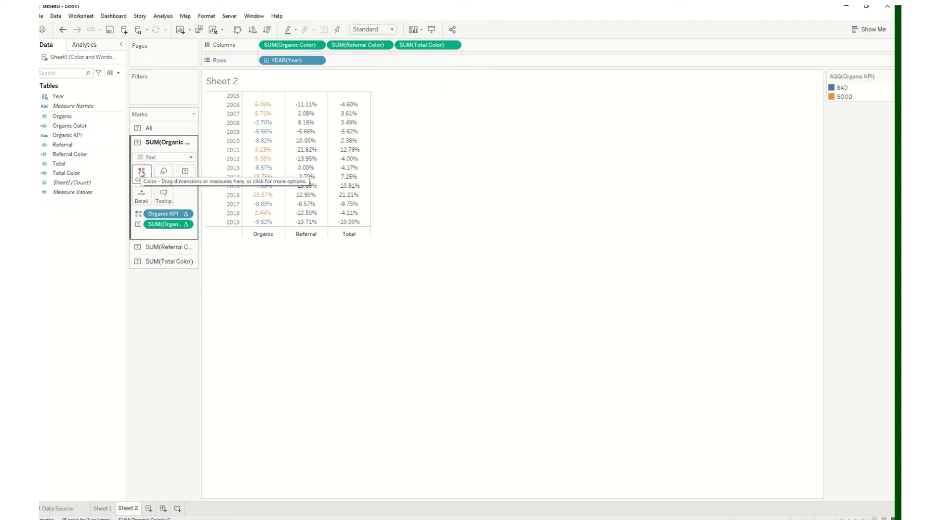
mouse_move(269, 111)
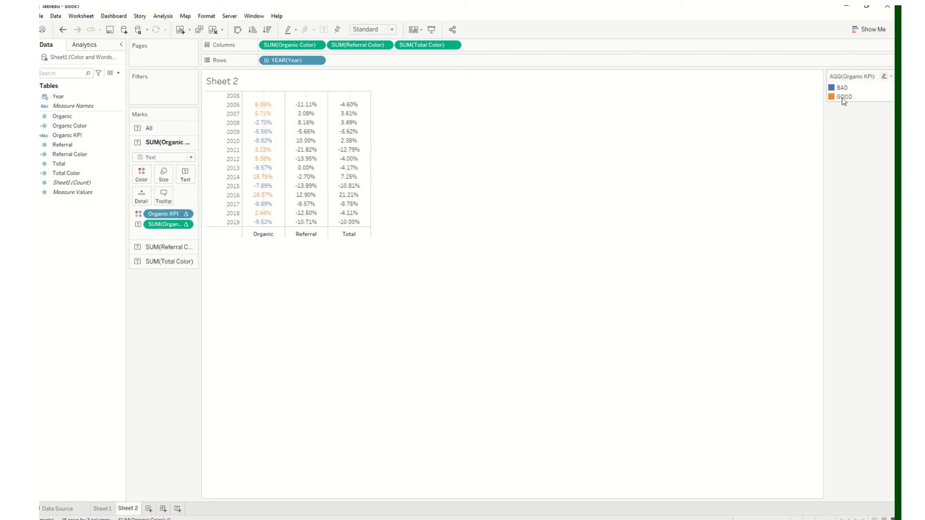
left_click(141, 174)
left_click(172, 203)
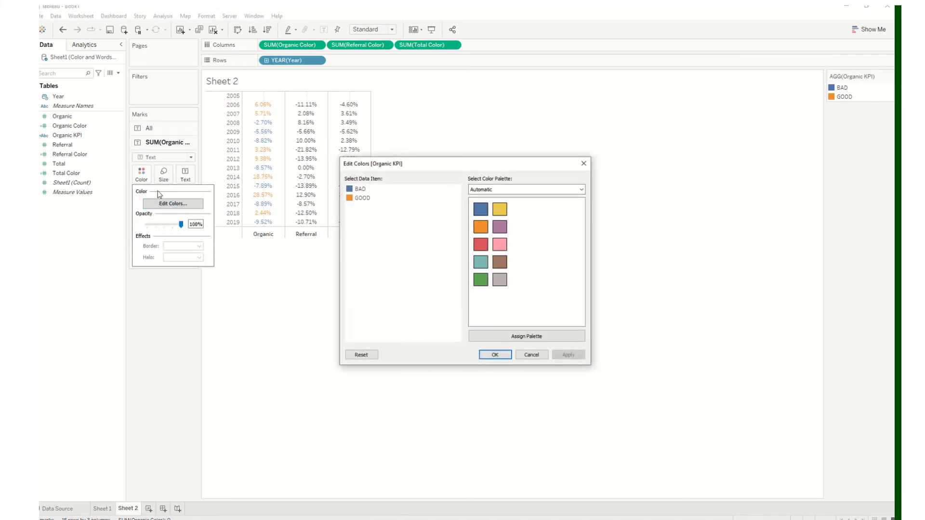
left_click(363, 190)
left_click(481, 244)
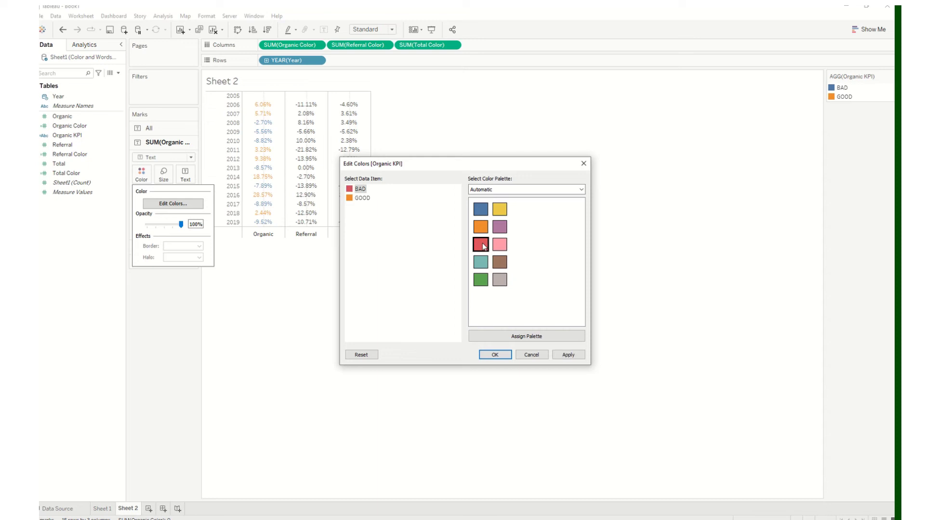
left_click(362, 199)
left_click(362, 188)
left_click(479, 245)
left_click(363, 198)
left_click(480, 280)
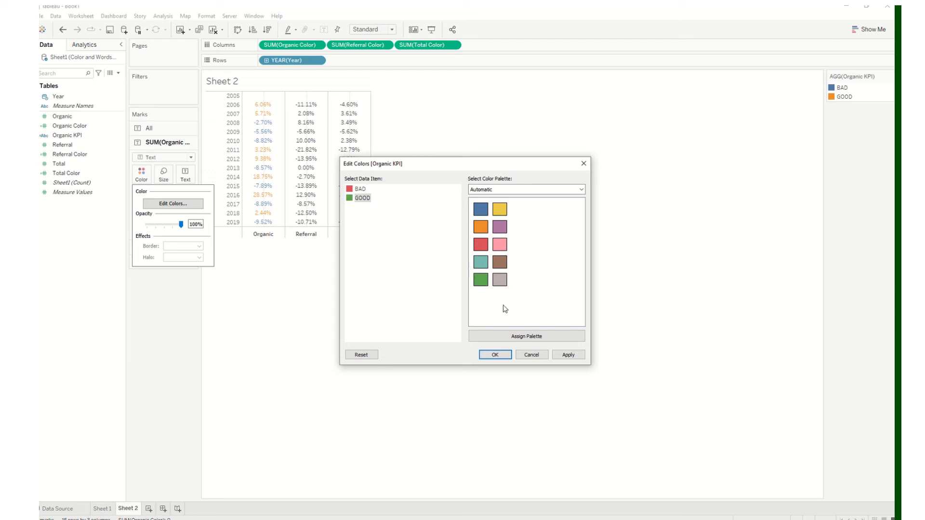
left_click(568, 355)
left_click(494, 356)
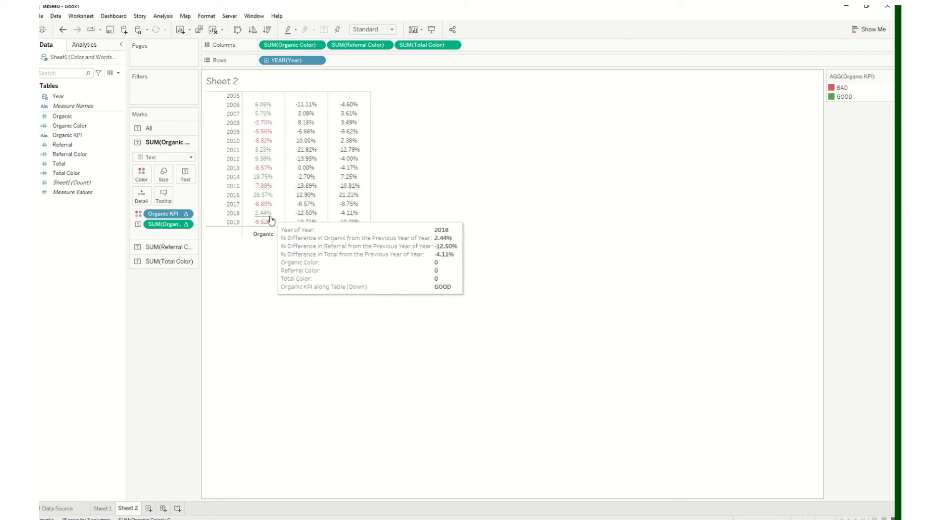
Step: Switch to the Referral marks and duplicate the Organic KPI field
mouse_move(273, 225)
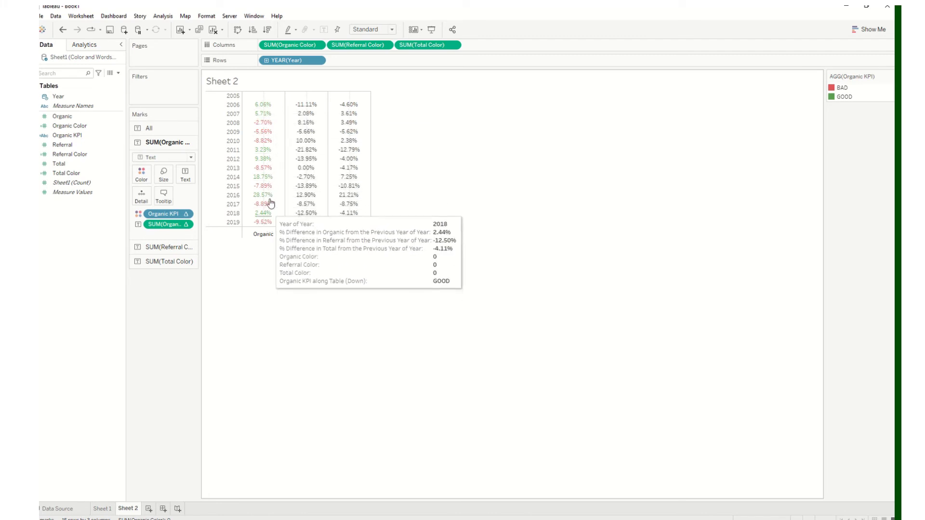
mouse_move(271, 173)
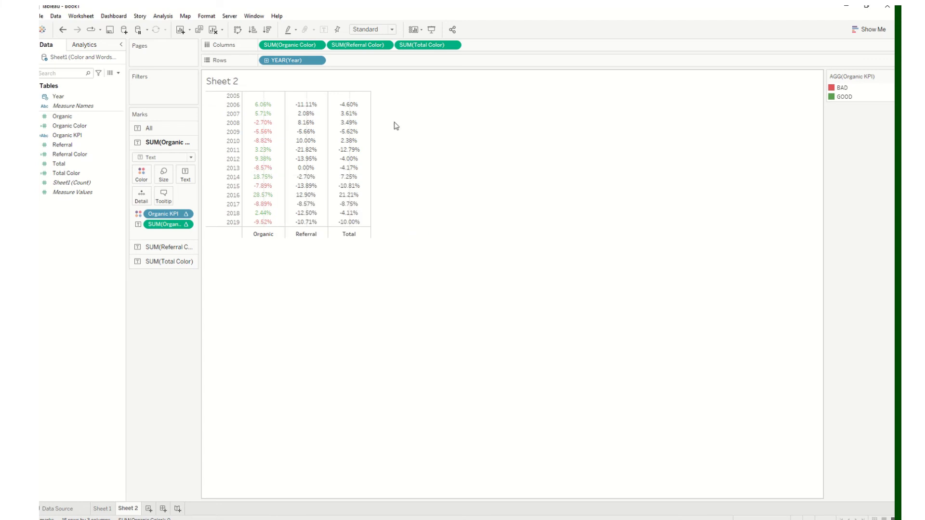
left_click(103, 128)
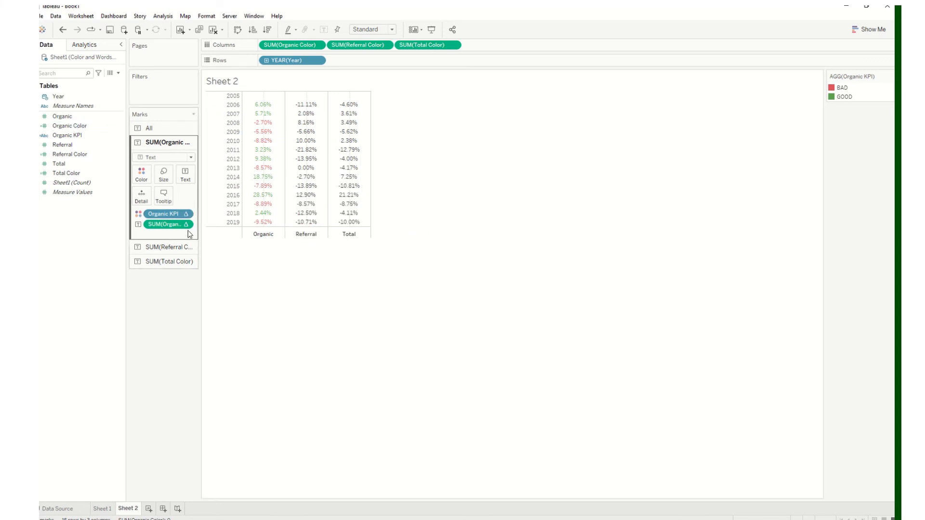
left_click(179, 249)
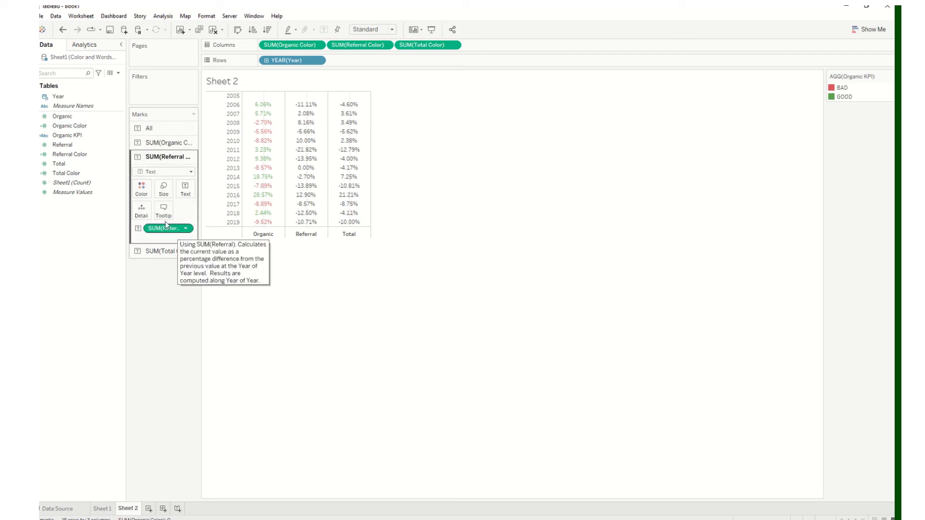
left_click(94, 137)
left_click_drag(84, 136, 121, 77)
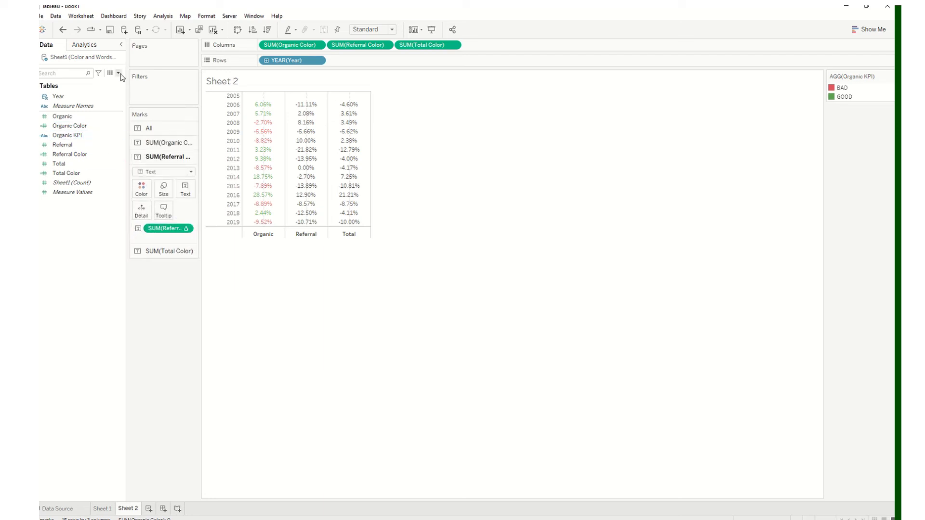
left_click(109, 136)
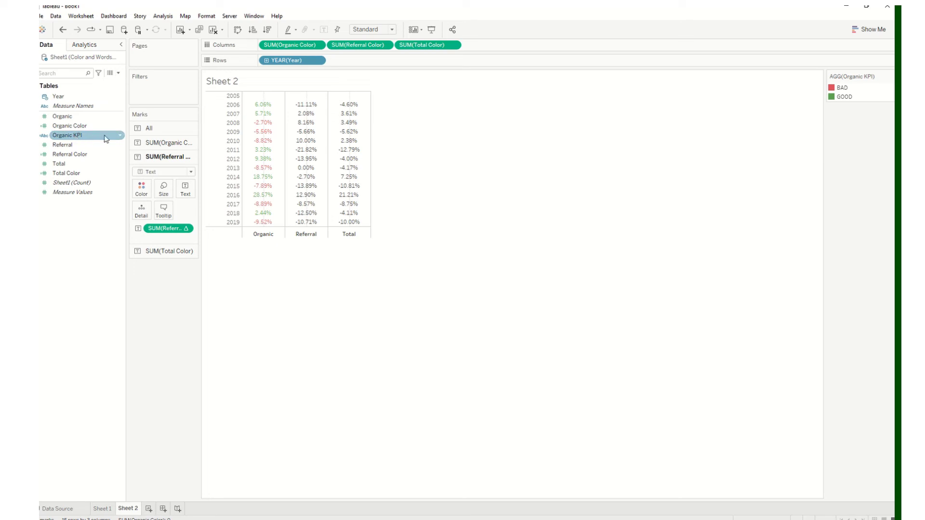
left_click(121, 138)
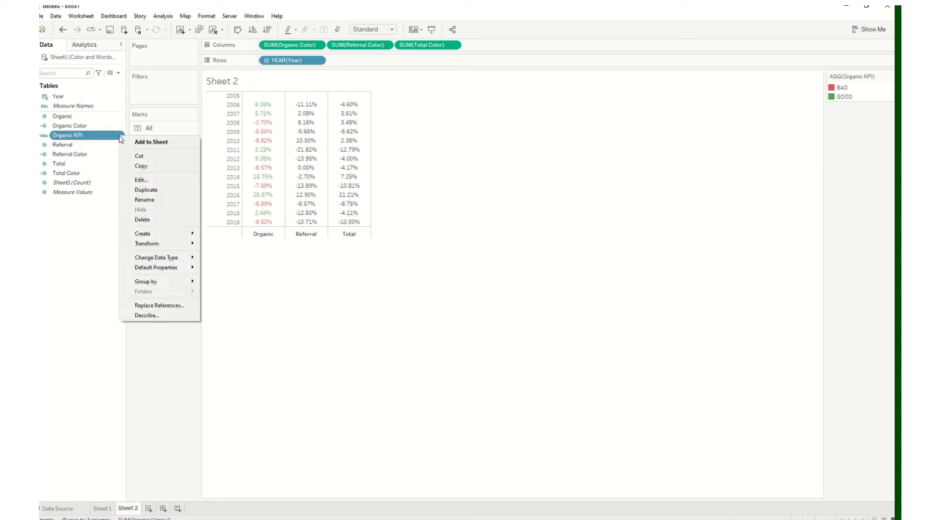
left_click(156, 190)
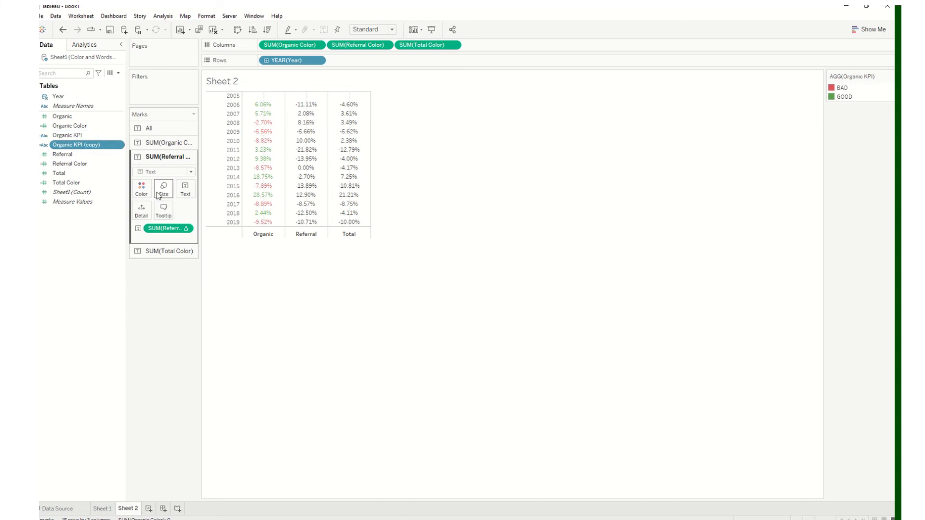
Step: Open the duplicated Organic KPI calculation for editing and rename it Referral KPI
left_click(120, 146)
left_click(144, 188)
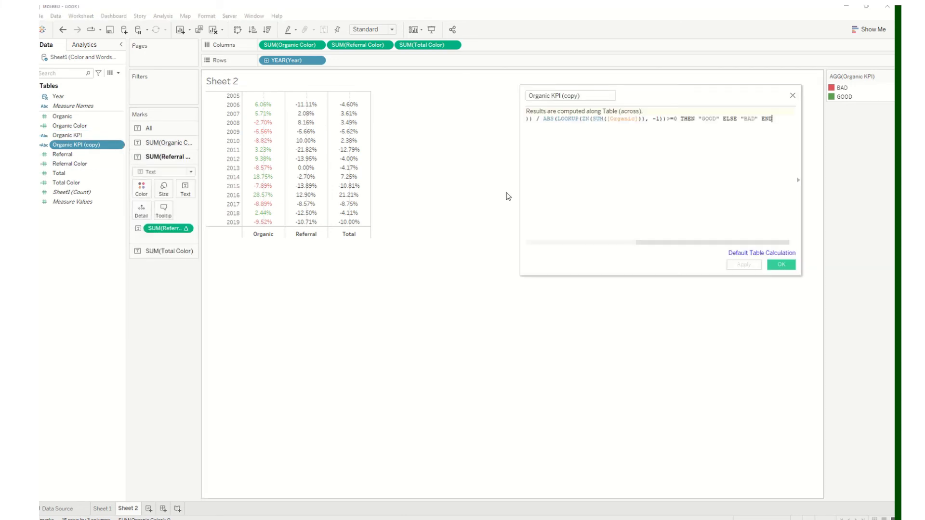
left_click_drag(698, 244, 568, 250)
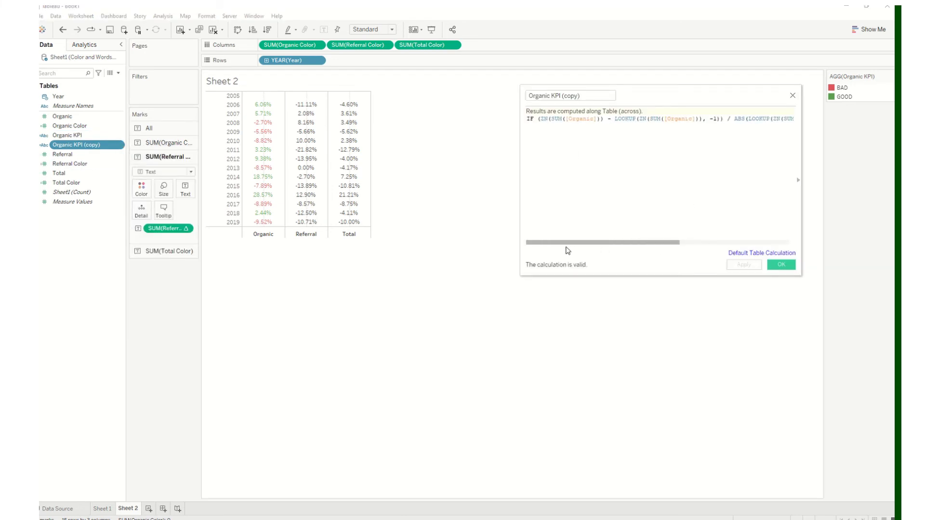
left_click(561, 96)
left_click_drag(584, 94, 521, 93)
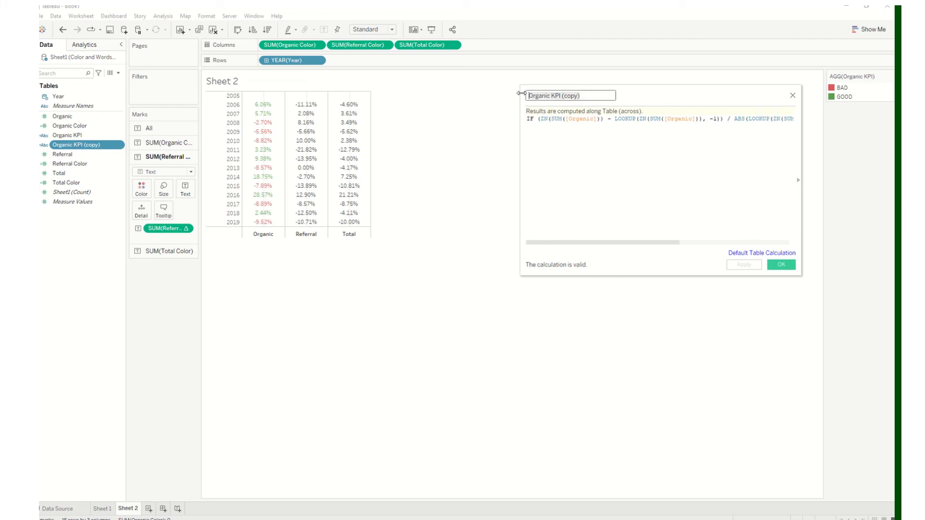
type("Referral KPI")
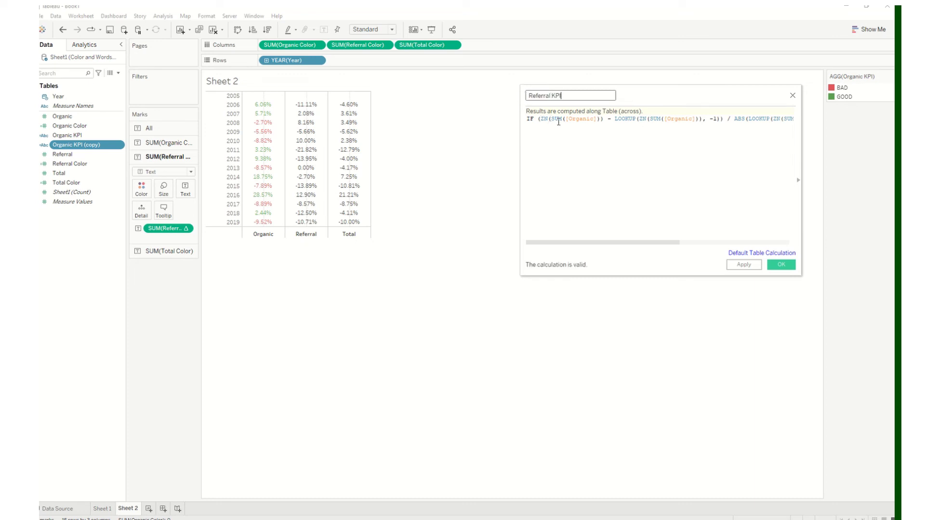
Step: Delete the Organic growth expression between IF and >=0 in the Referral KPI formula
left_click(575, 125)
key("End")
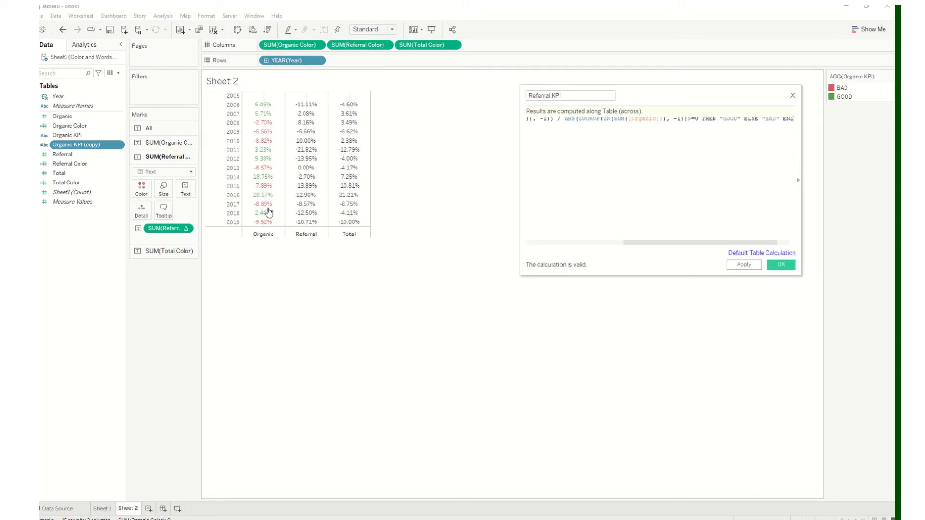
right_click(187, 230)
left_click(596, 180)
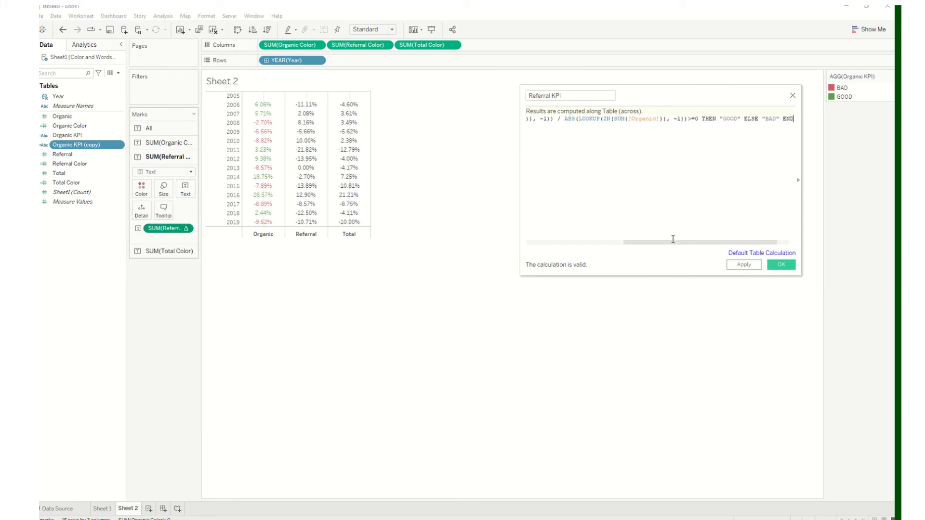
left_click_drag(674, 243, 687, 121)
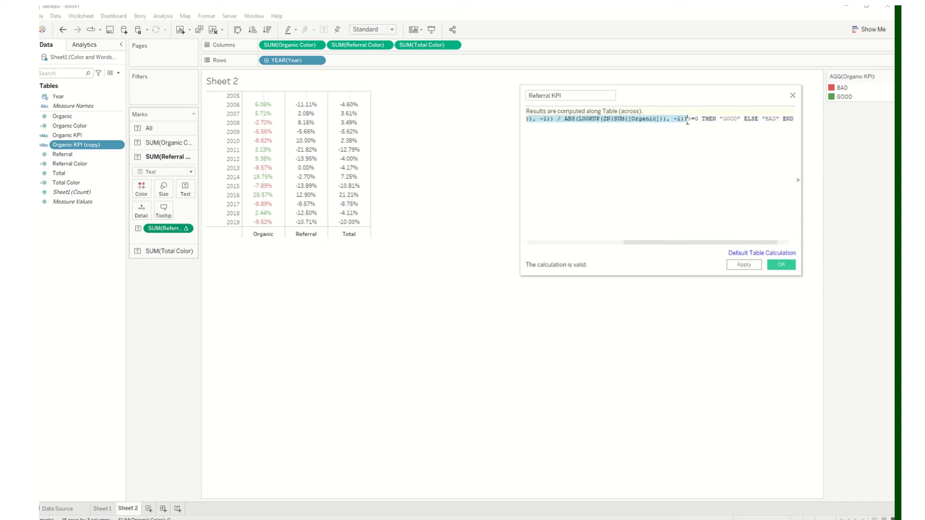
key("BackSpace")
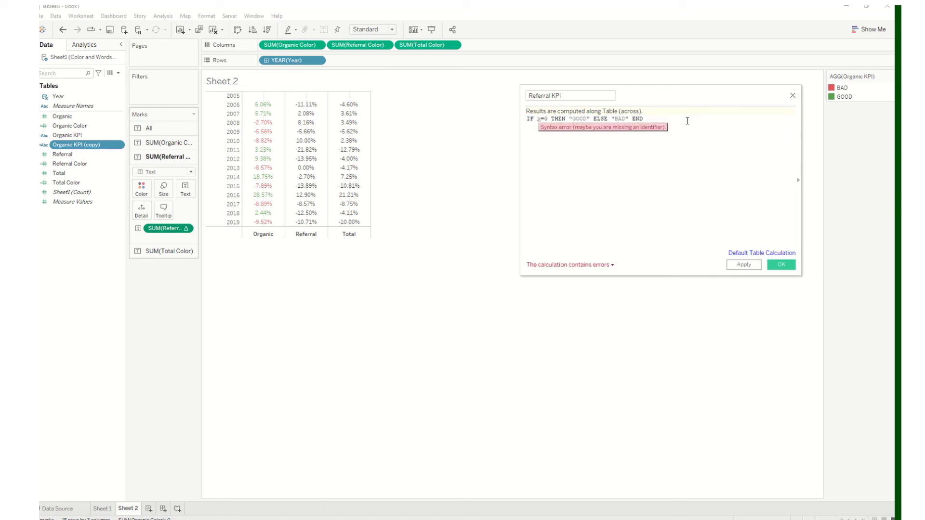
Step: Open the Referral table calculation on the Referral marks for inline editing and copy its whole growth expression
left_click(189, 227)
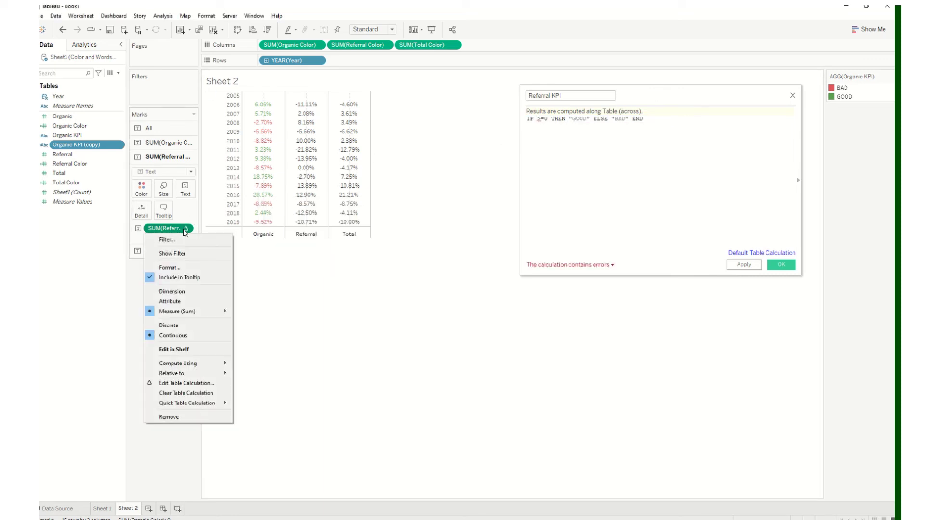
left_click(179, 349)
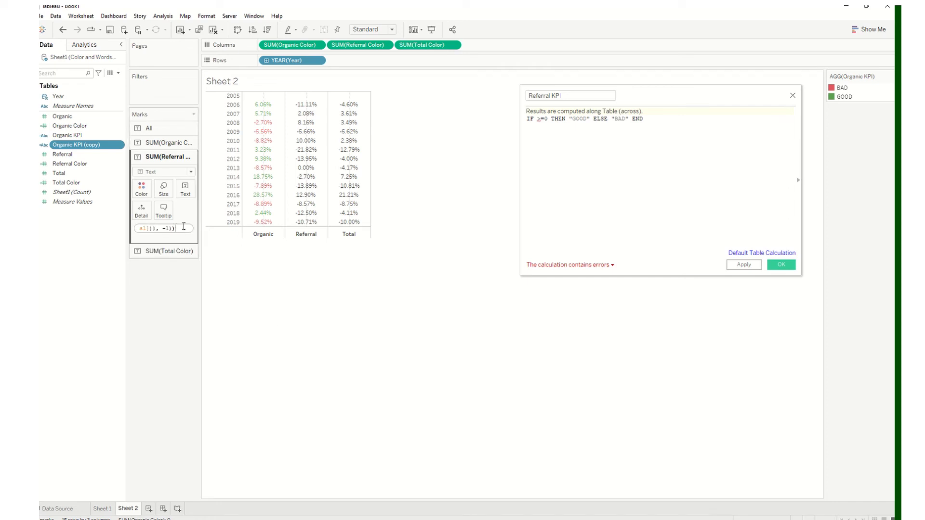
left_click_drag(176, 227, 145, 229)
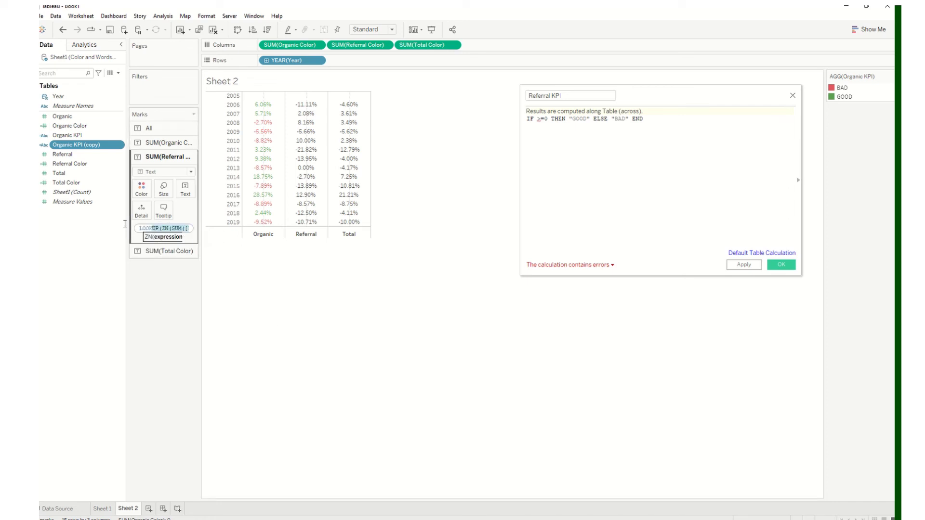
right_click(154, 231)
left_click(174, 268)
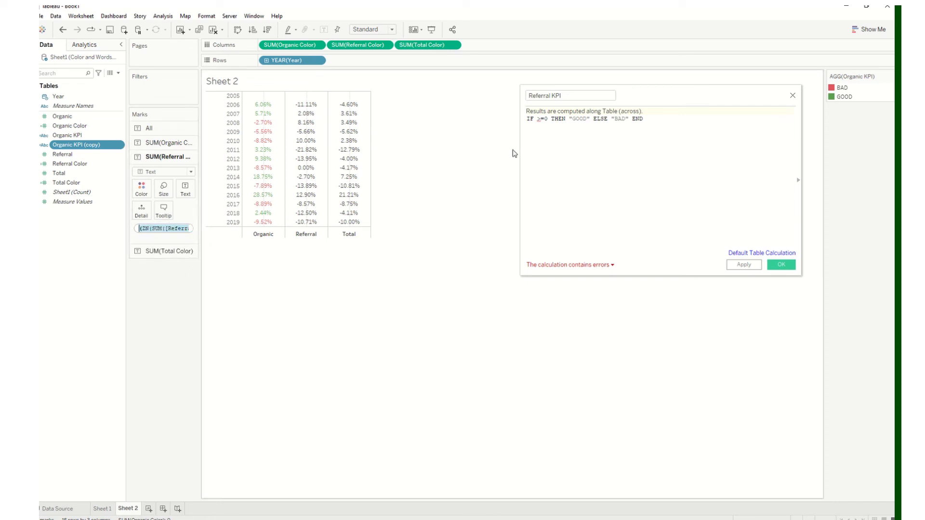
Step: Insert the copied Referral growth expression before >=0 in the Referral KPI formula and save the calculation
left_click(537, 118)
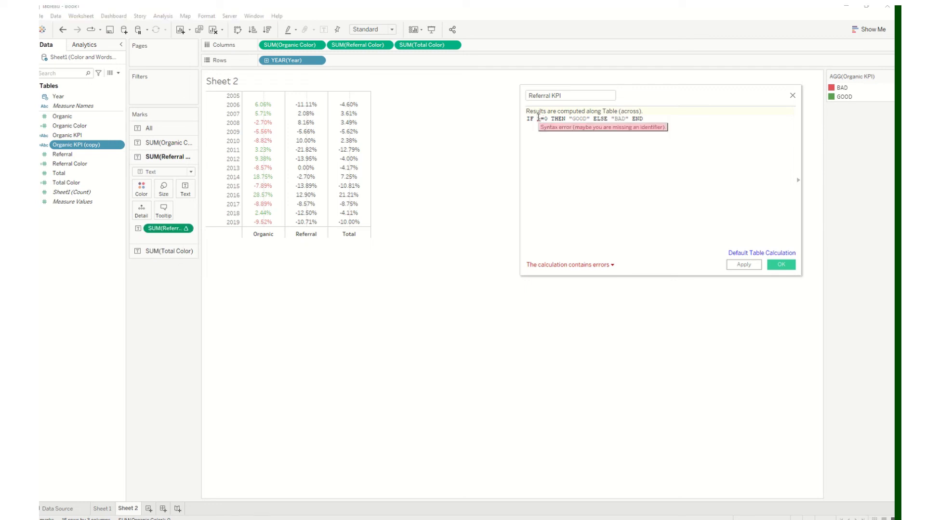
key("ctrl+v")
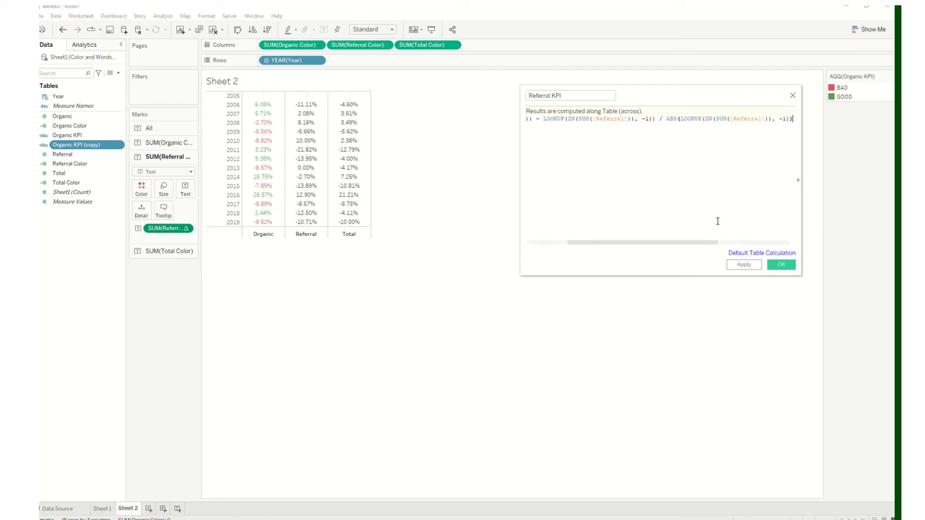
left_click(780, 266)
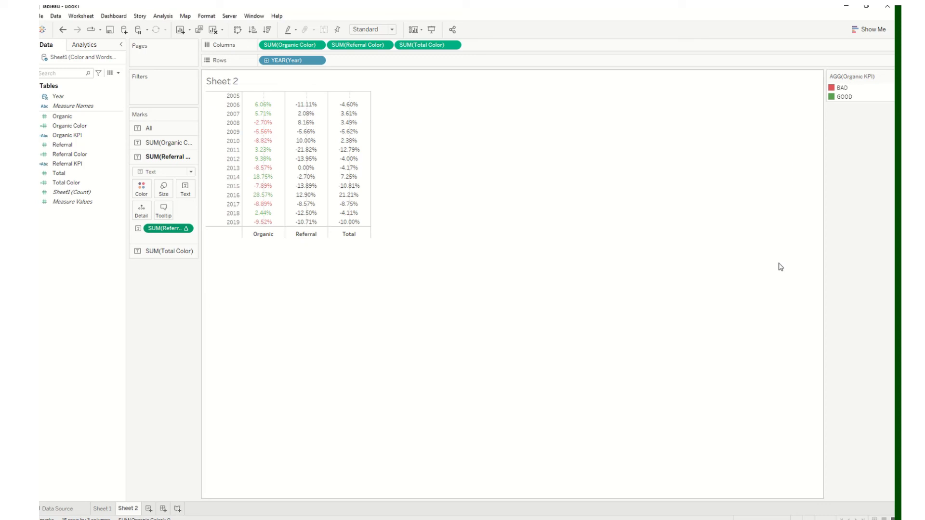
Step: Color the Referral values by the Referral KPI field
left_click(98, 127)
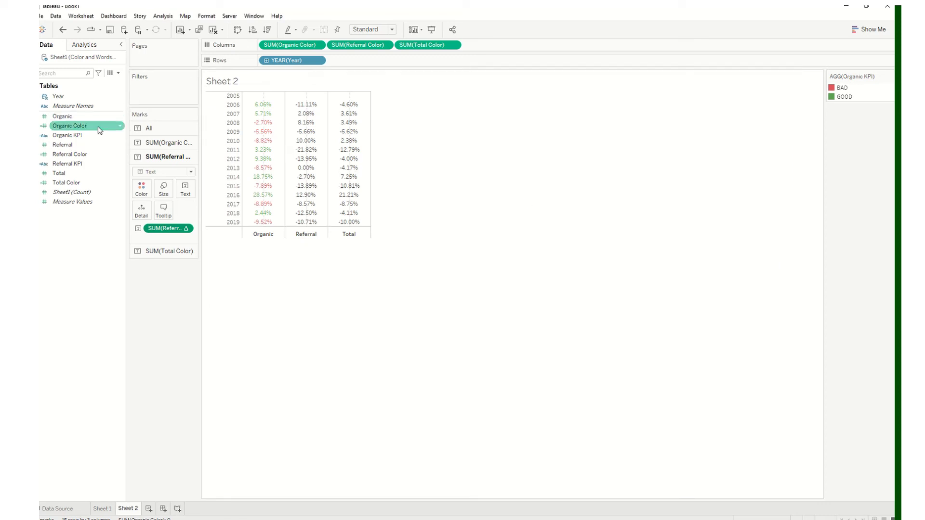
left_click(58, 165)
left_click_drag(68, 166, 139, 193)
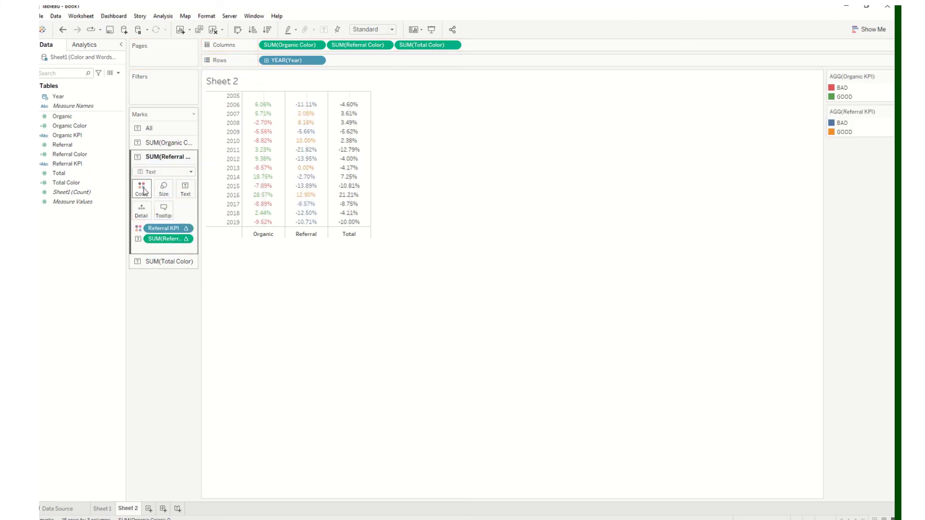
Step: Edit the Referral KPI colors, assigning red to BAD and green to GOOD
left_click(141, 189)
left_click(165, 220)
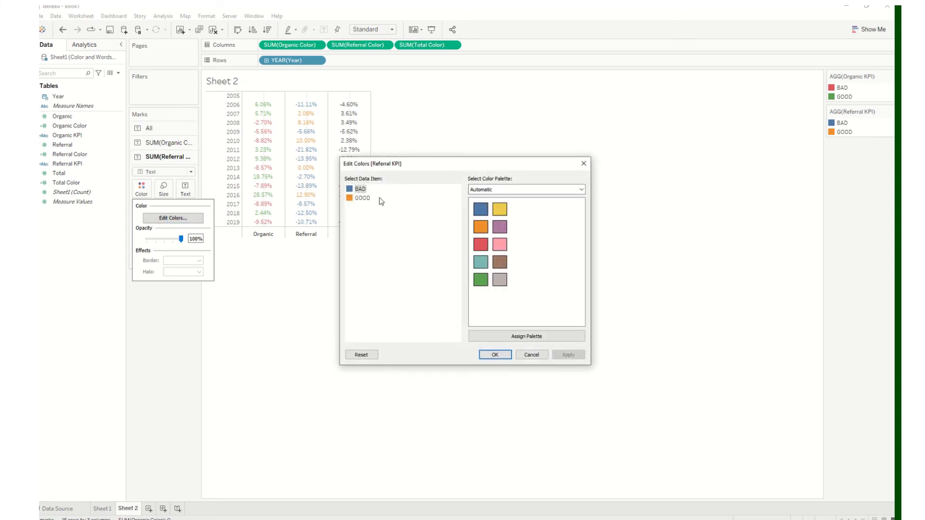
left_click(480, 244)
left_click(362, 198)
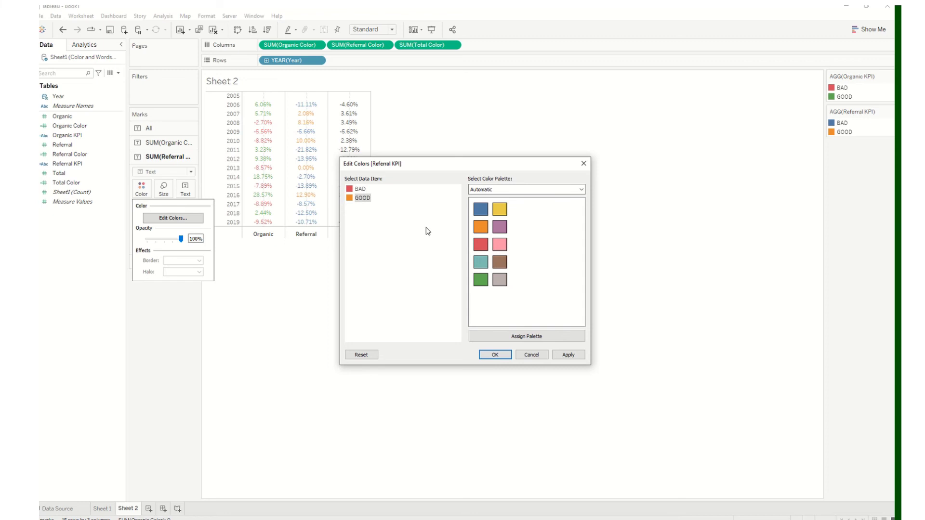
left_click(481, 279)
left_click(567, 357)
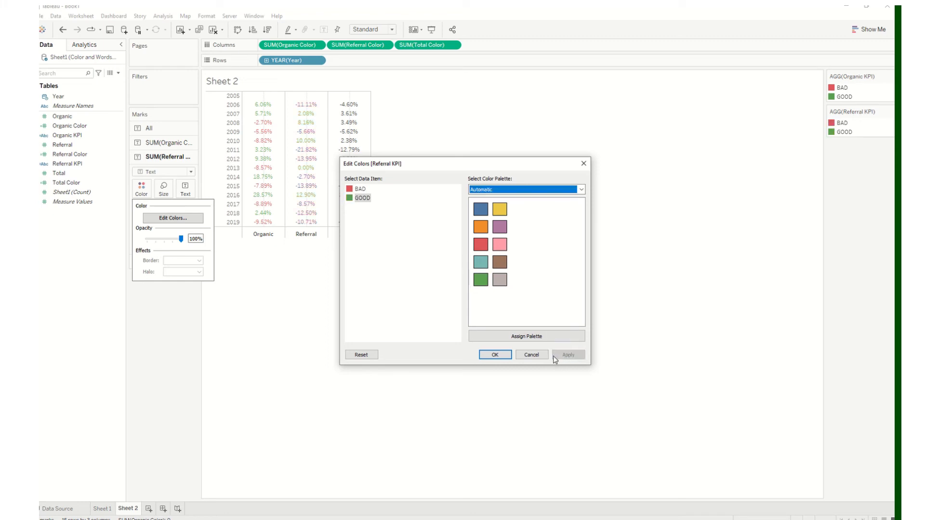
left_click(495, 355)
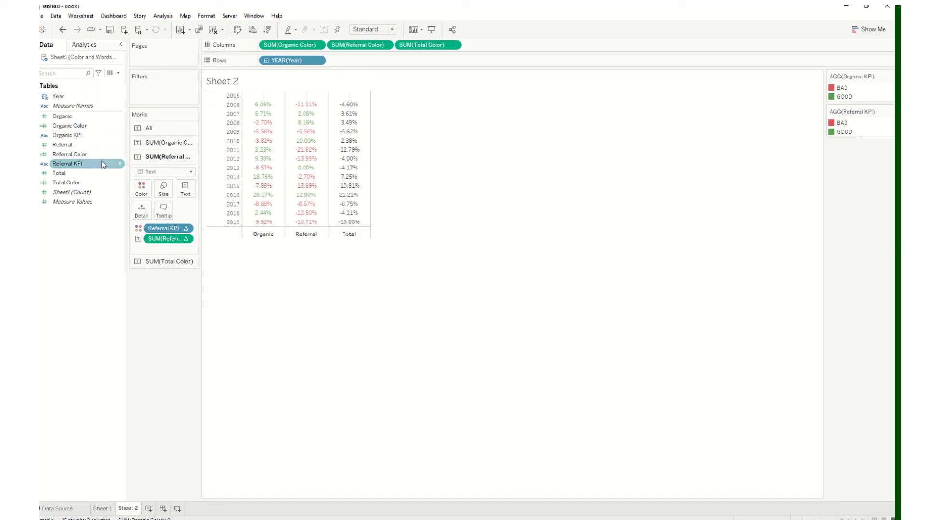
Step: Duplicate the Referral KPI field, open the copy for editing and rename it Total KPI
right_click(122, 167)
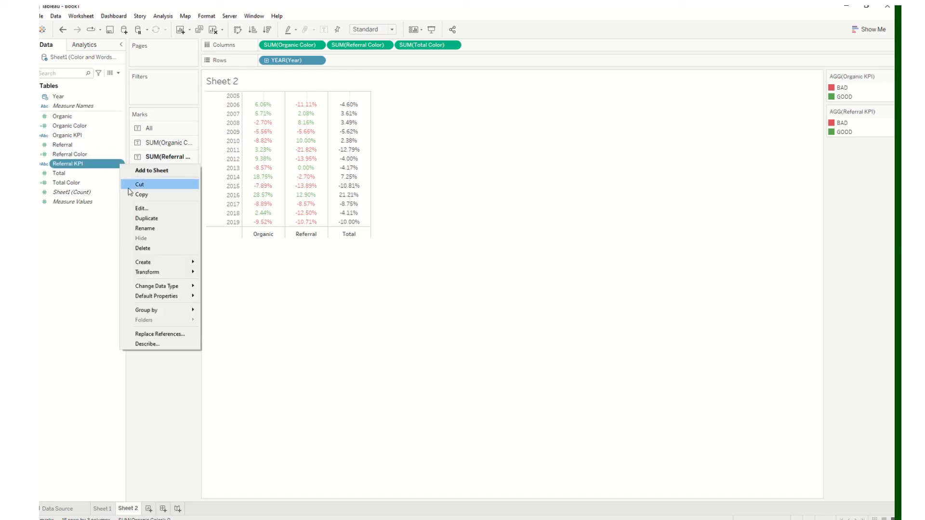
left_click(163, 218)
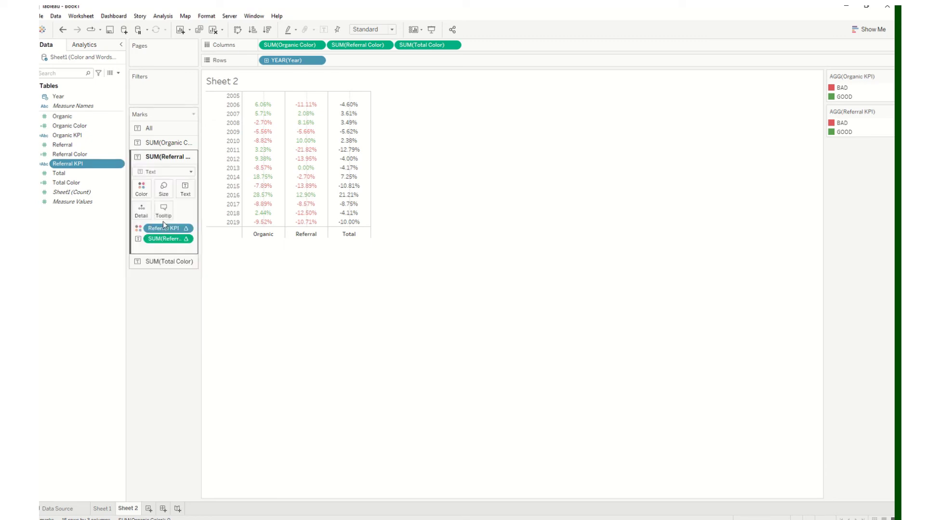
left_click(120, 173)
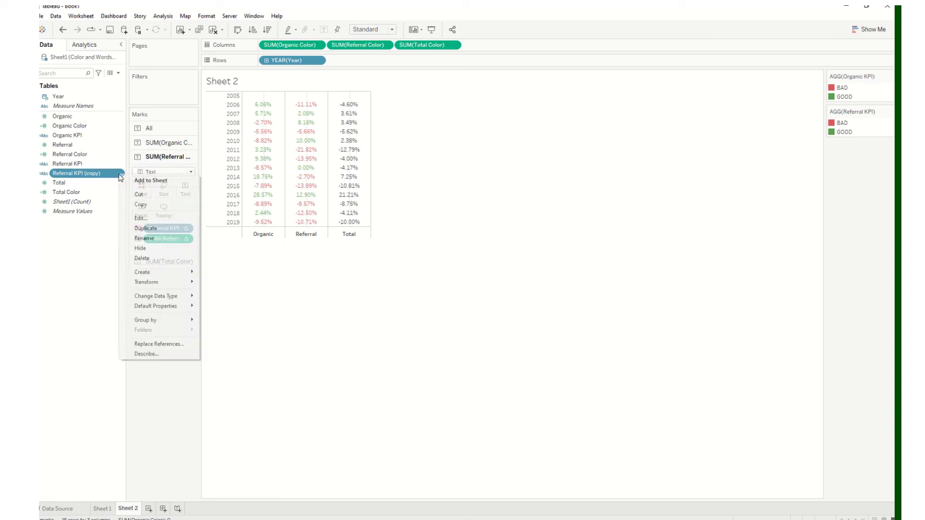
left_click(141, 218)
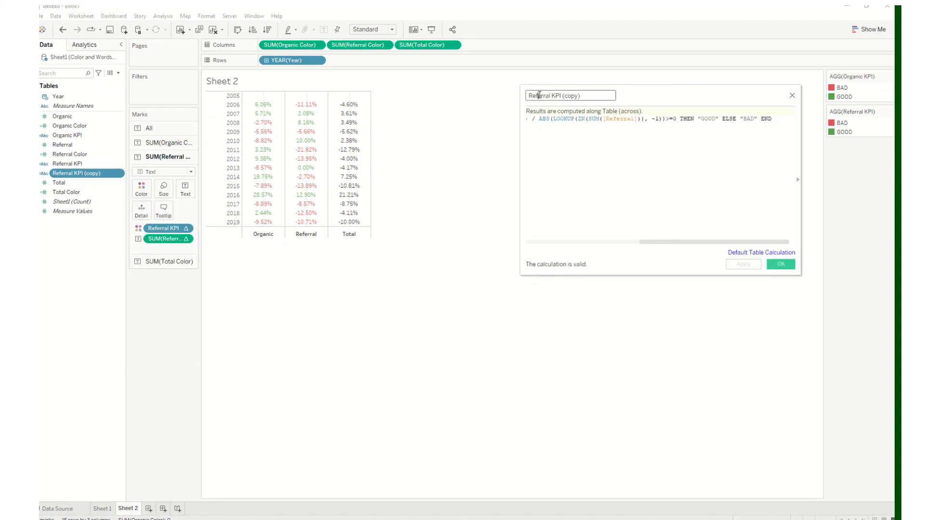
double_click(539, 95)
type("Total")
left_click(587, 97)
Step: Delete the Referral growth expression between IF and >=0 in the Total KPI formula
left_click(668, 118)
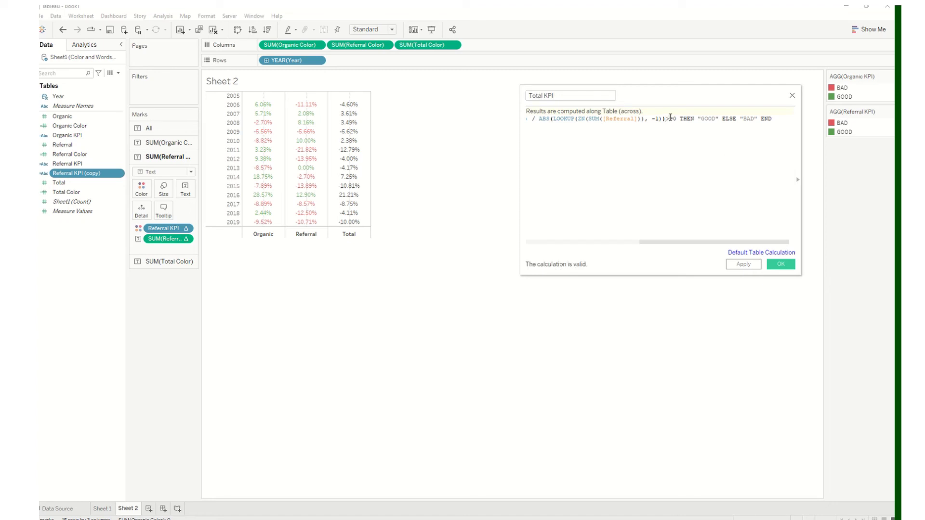
left_click_drag(667, 118, 537, 118)
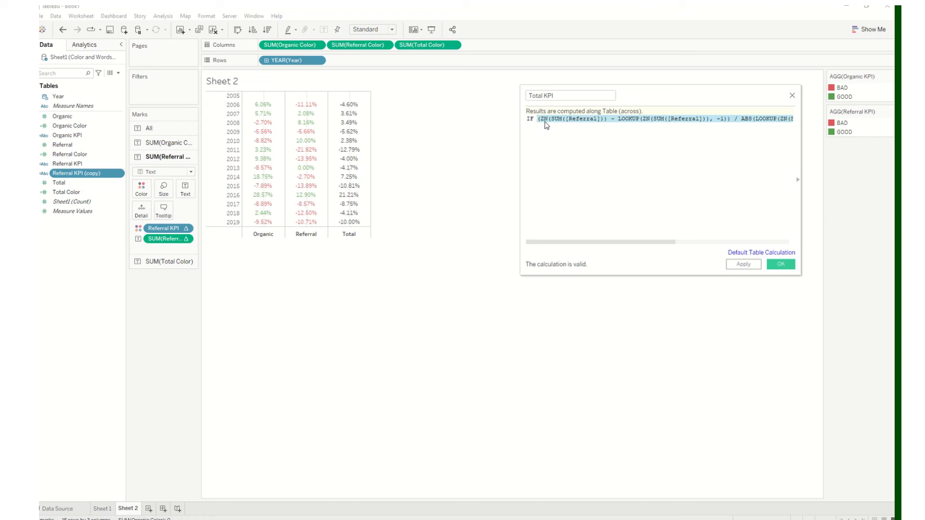
key("BackSpace")
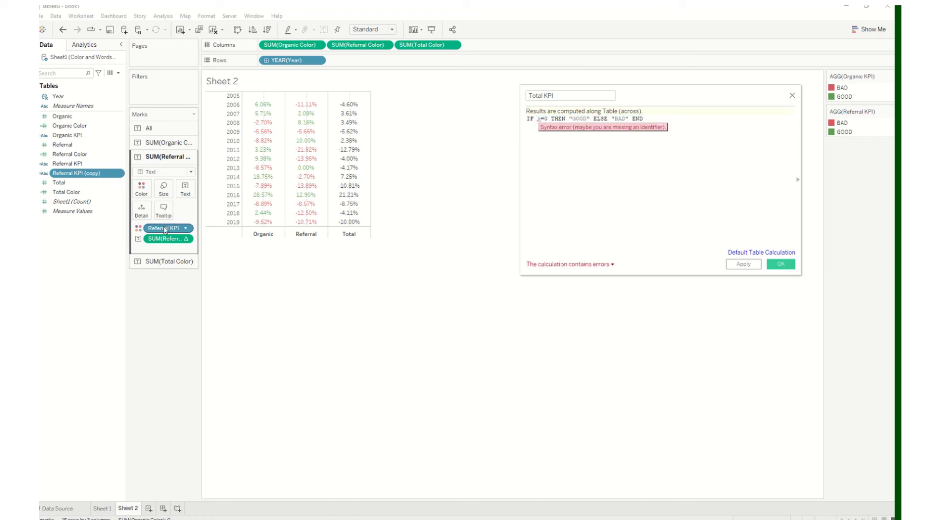
Step: Switch to the Total marks and copy the whole growth expression from the SUM(Total) table calculation
left_click(167, 262)
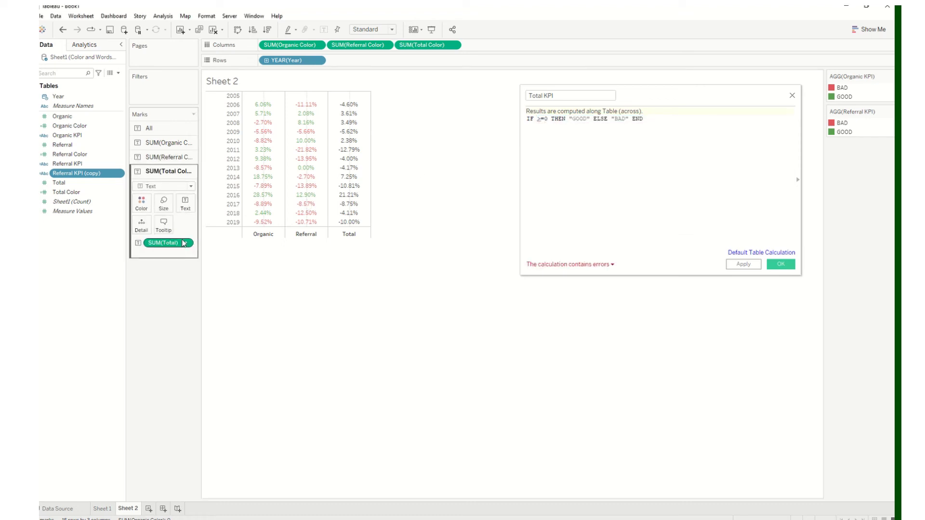
right_click(184, 243)
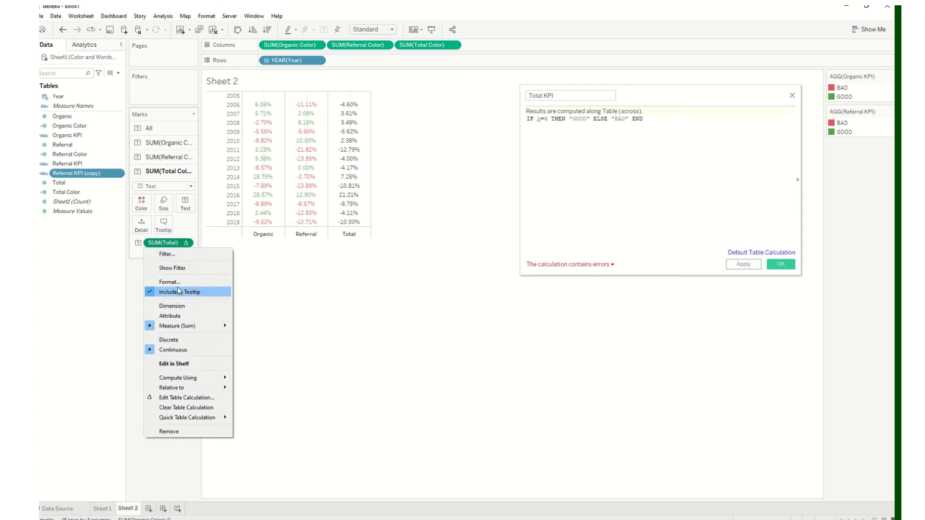
left_click(189, 365)
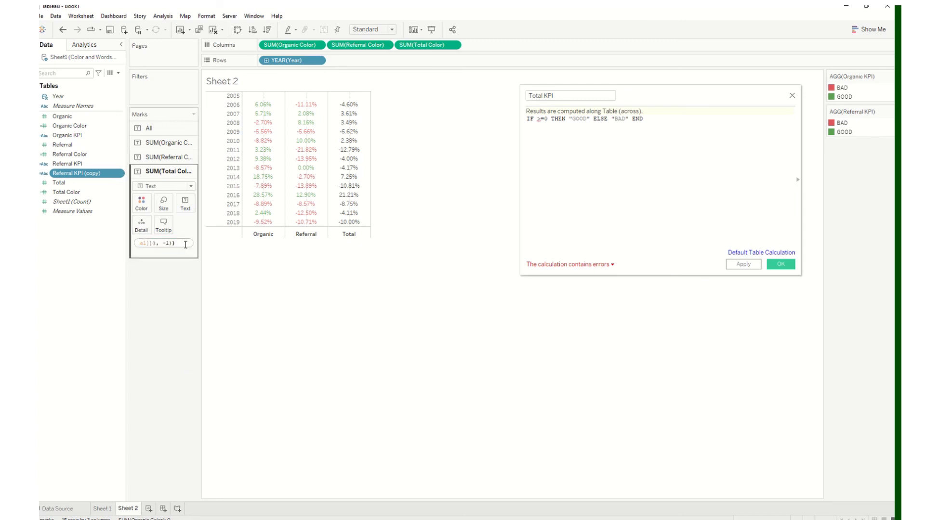
left_click_drag(185, 245, 80, 237)
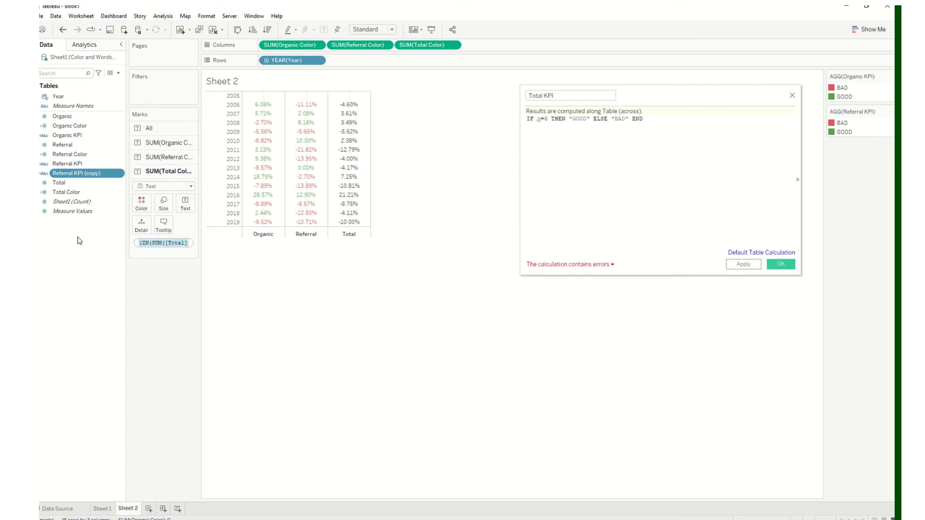
right_click(149, 243)
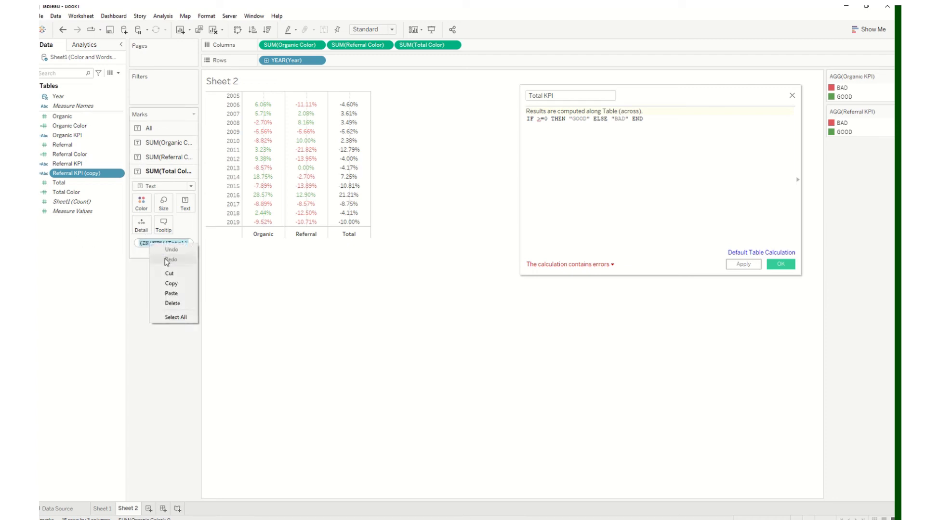
left_click(174, 285)
Step: Insert the copied Total growth expression before >=0 in the Total KPI formula and save the calculation
left_click(538, 117)
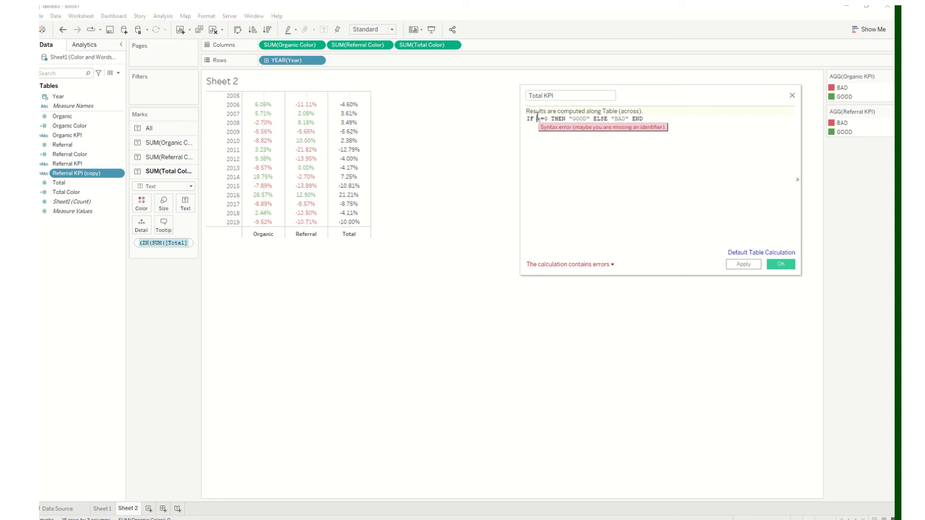
key("ctrl+v")
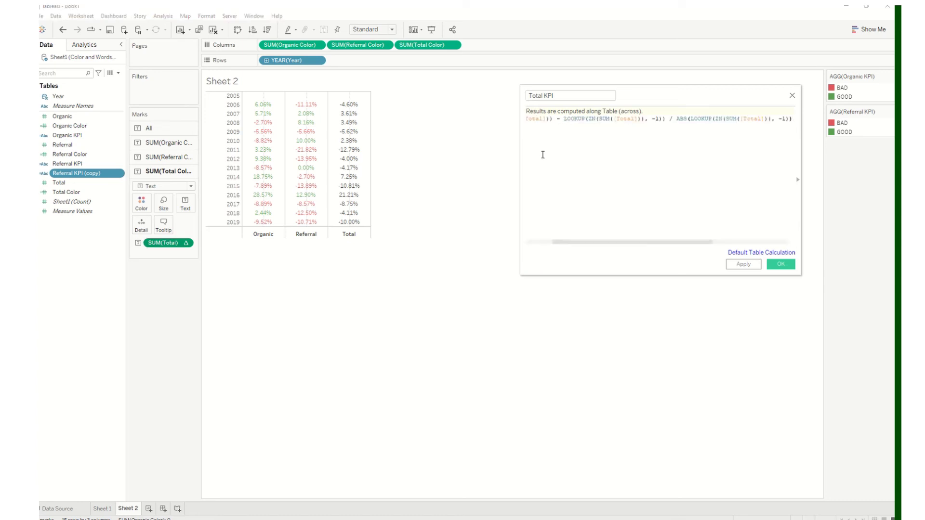
left_click(743, 264)
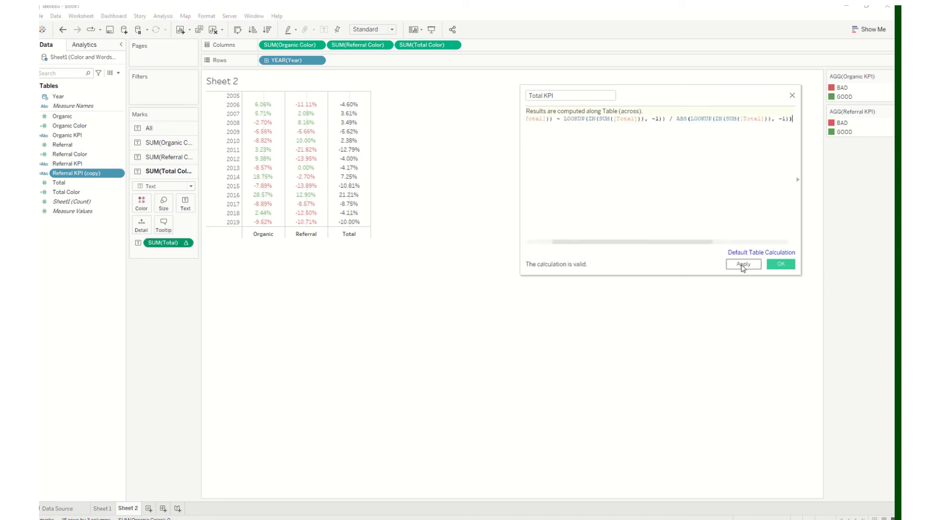
left_click(780, 263)
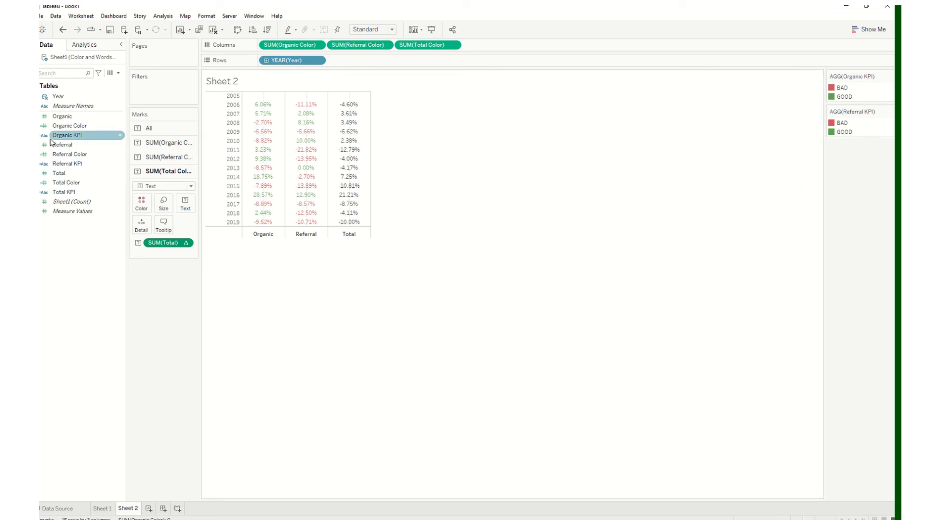
Step: Color the Total values by the Total KPI field
left_click(66, 193)
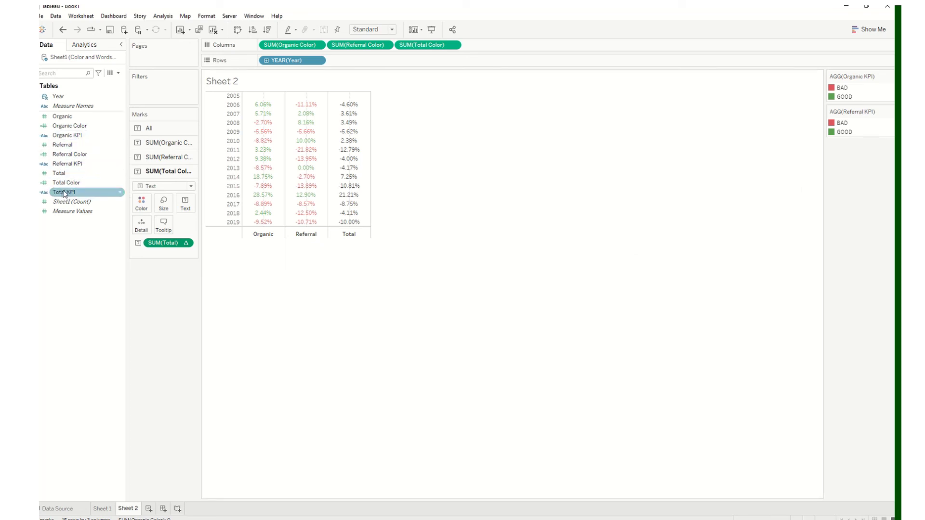
left_click_drag(65, 194, 142, 210)
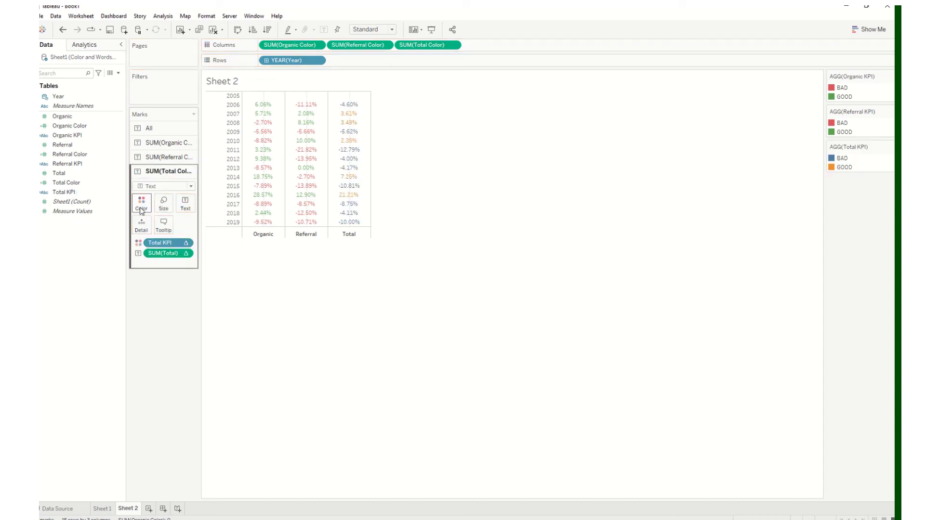
Step: Assign red to BAD and green to GOOD in the Total KPI colors and apply them
mouse_move(351, 109)
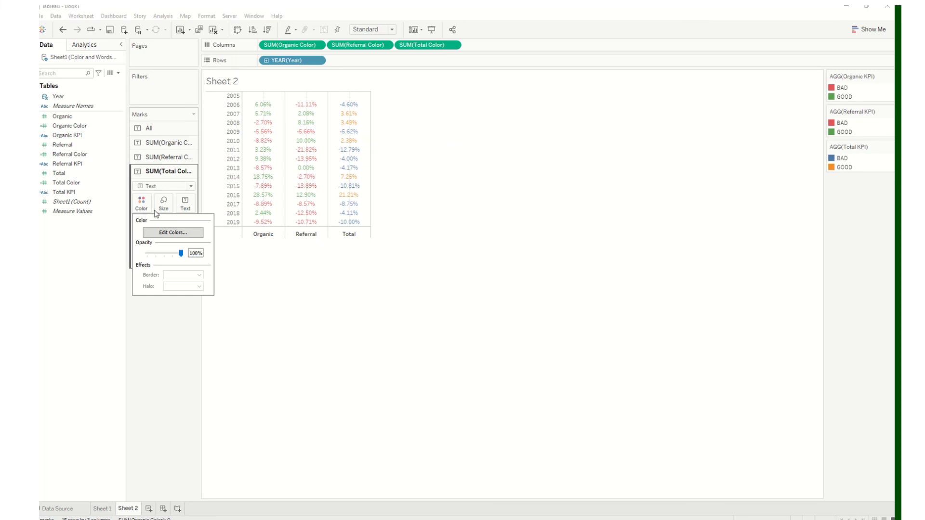
left_click(173, 232)
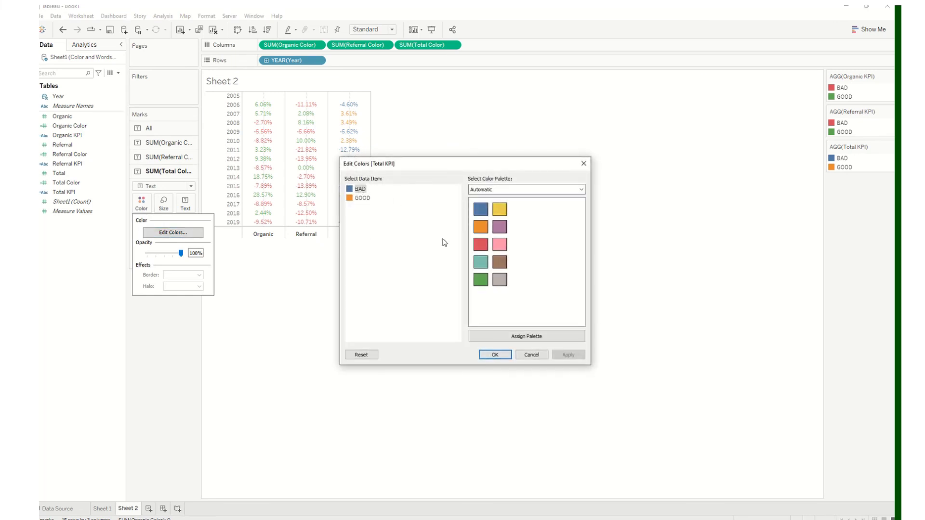
left_click(480, 244)
left_click(362, 198)
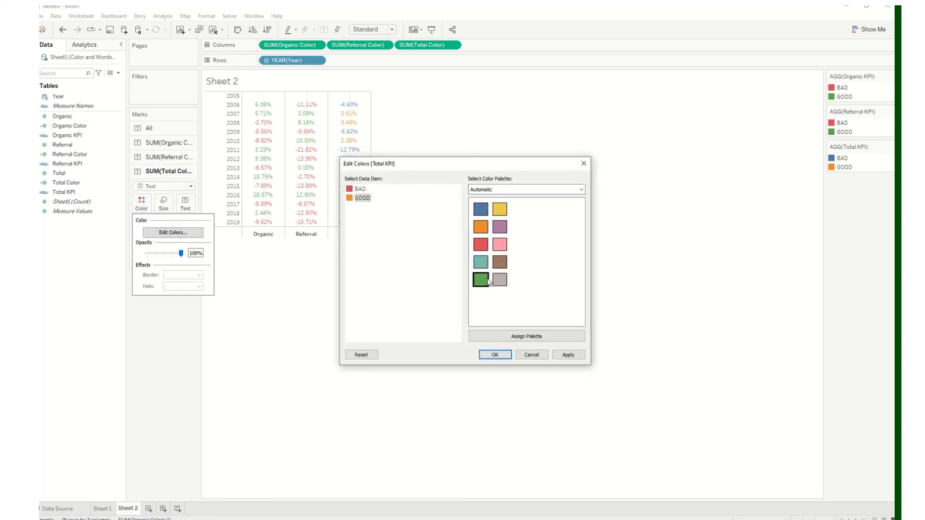
left_click(488, 281)
left_click(569, 353)
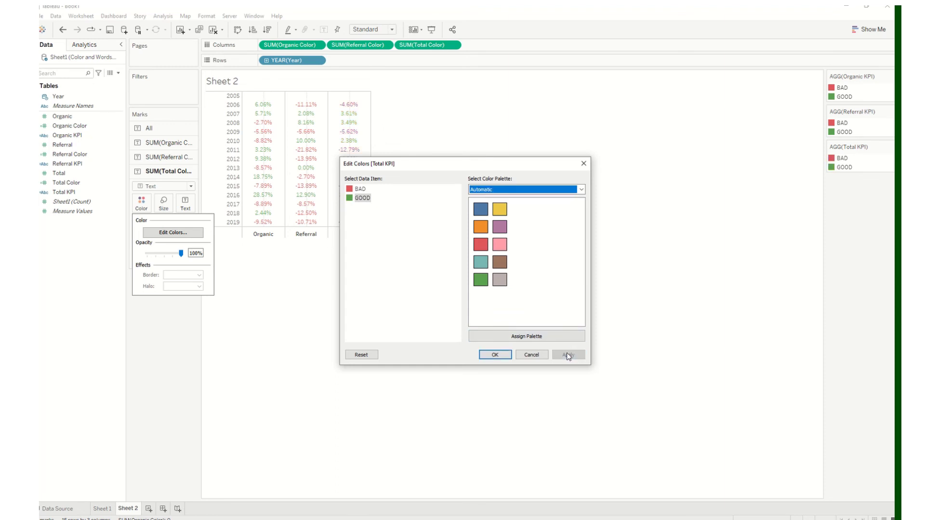
left_click(494, 355)
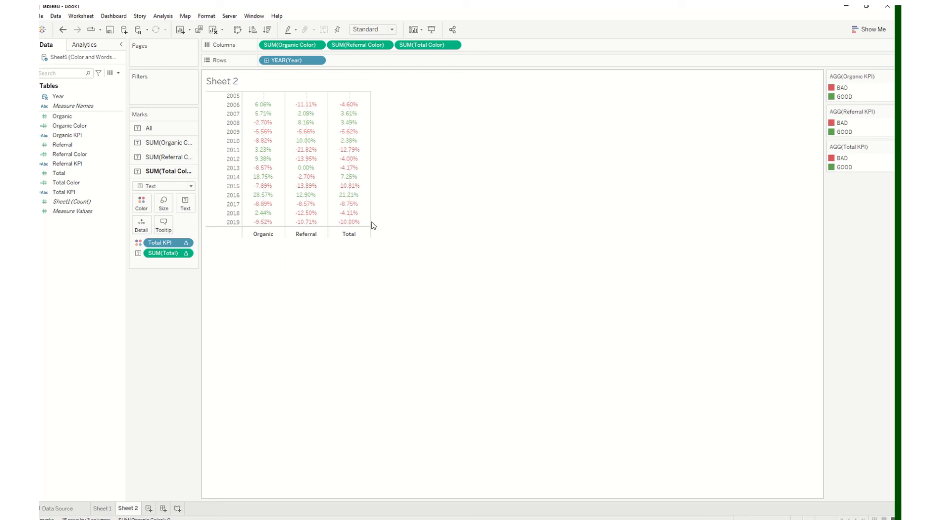
Step: Narrow the Organic, Referral and Total columns of the table so their values sit closer together
left_click_drag(371, 221, 344, 213)
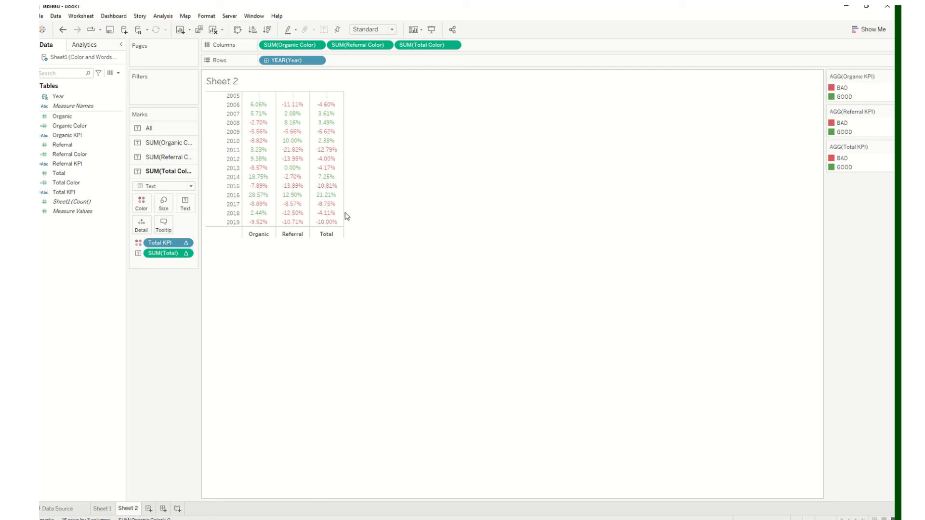
left_click_drag(343, 212, 332, 211)
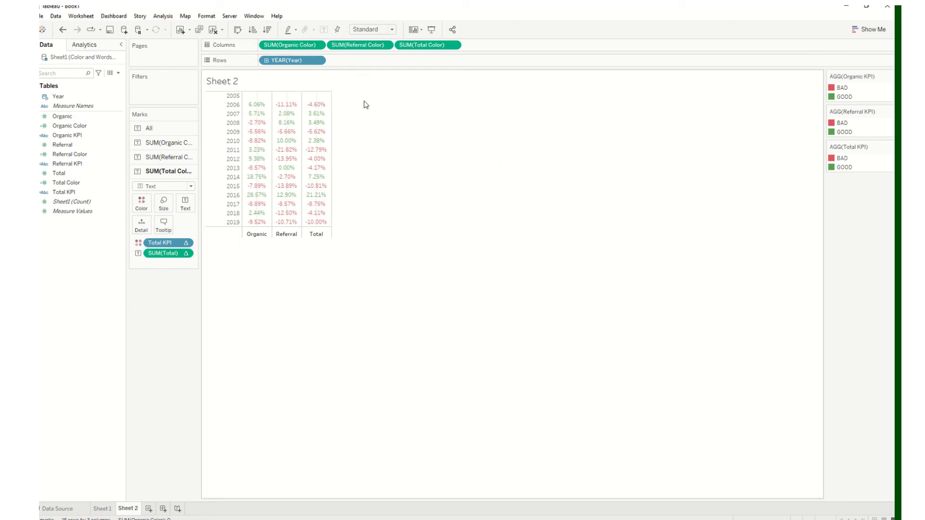
mouse_move(261, 101)
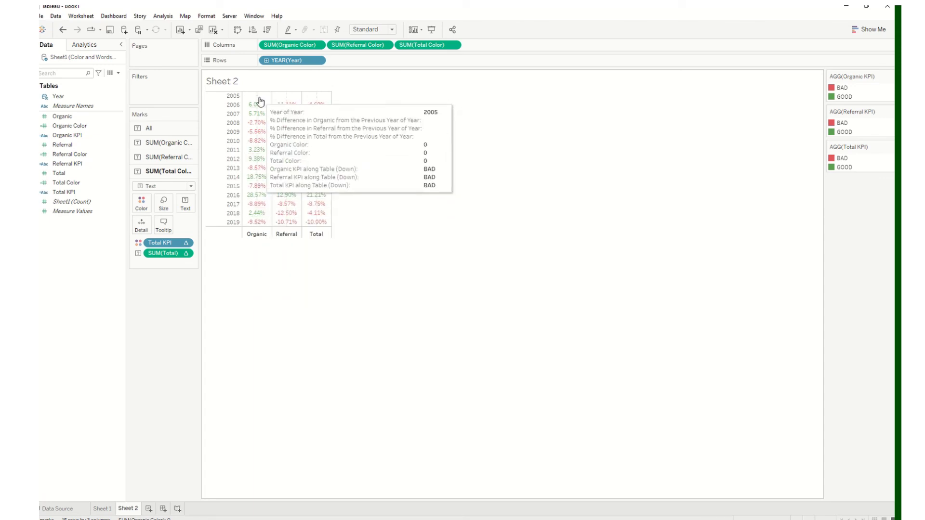
left_click(261, 235)
right_click(261, 235)
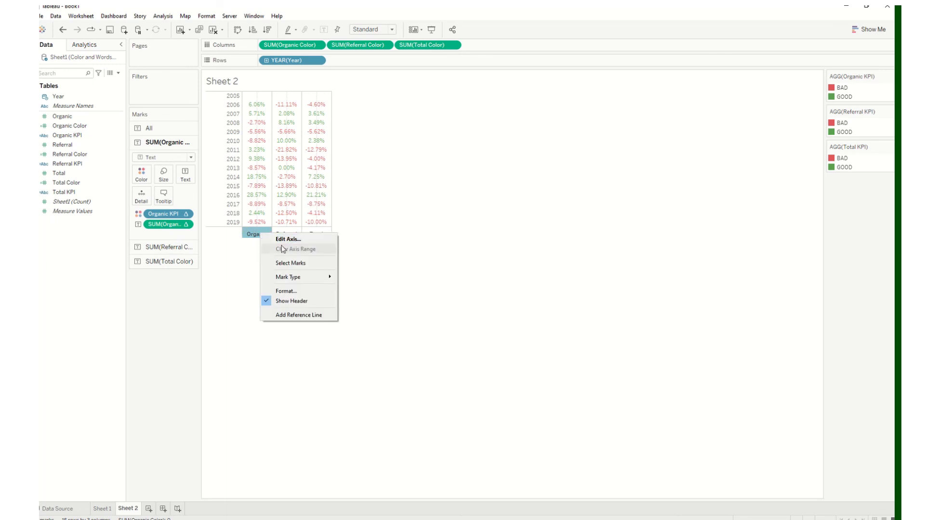
left_click(291, 241)
left_click(513, 138)
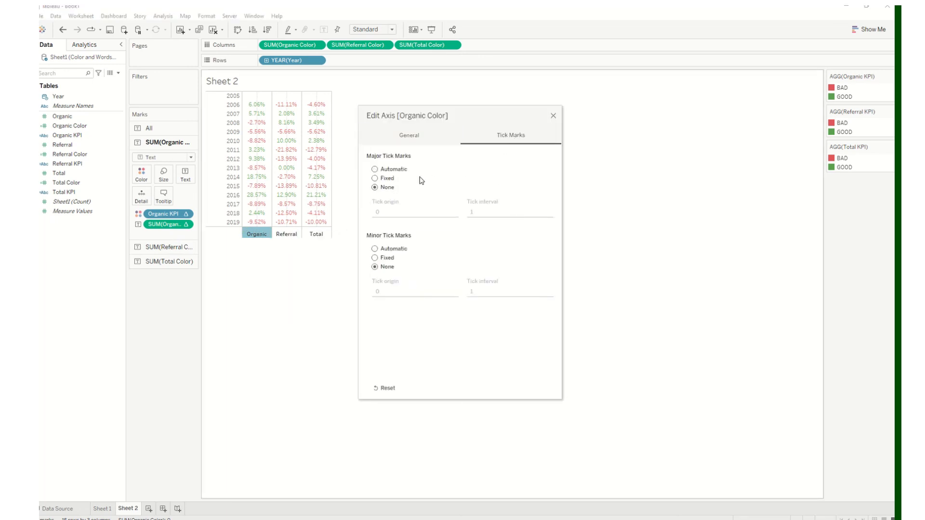
left_click(411, 140)
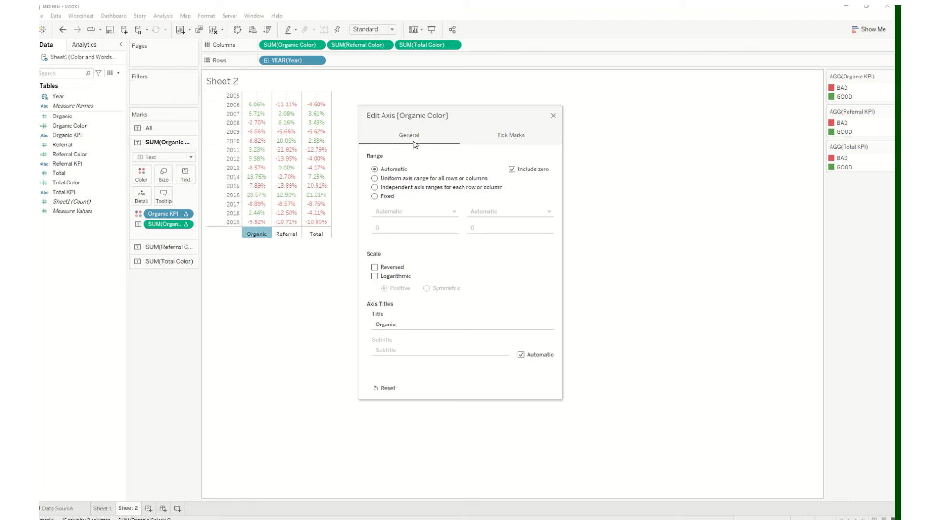
left_click(553, 115)
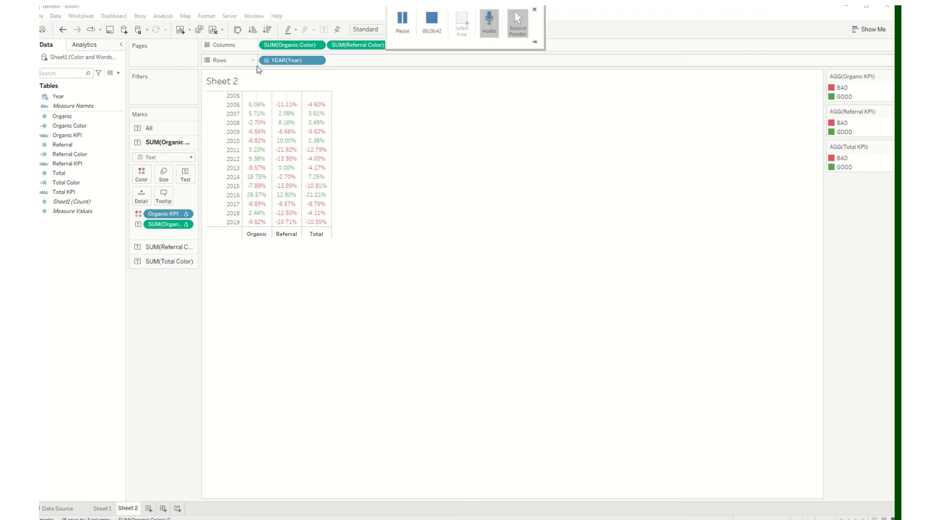
left_click(256, 227)
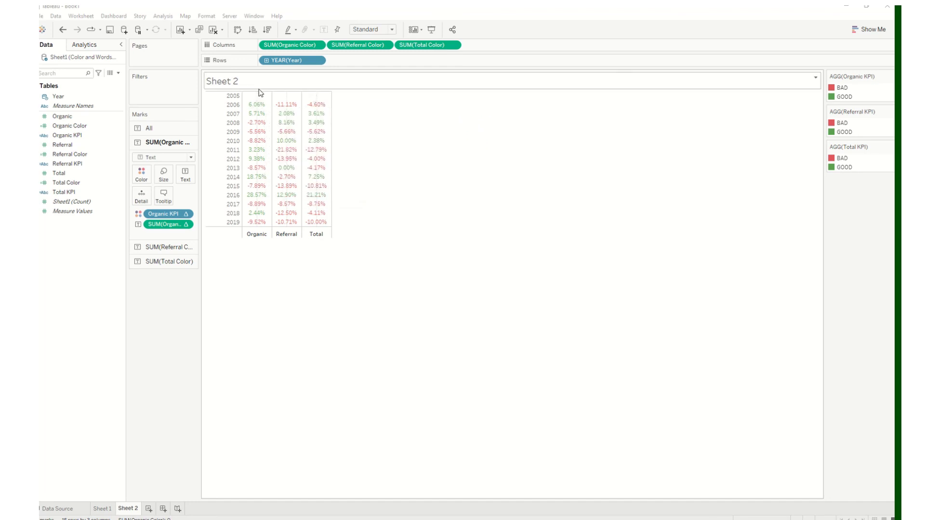
Step: Set the sheet's zero lines and grid lines to None in the line formatting
left_click(318, 45)
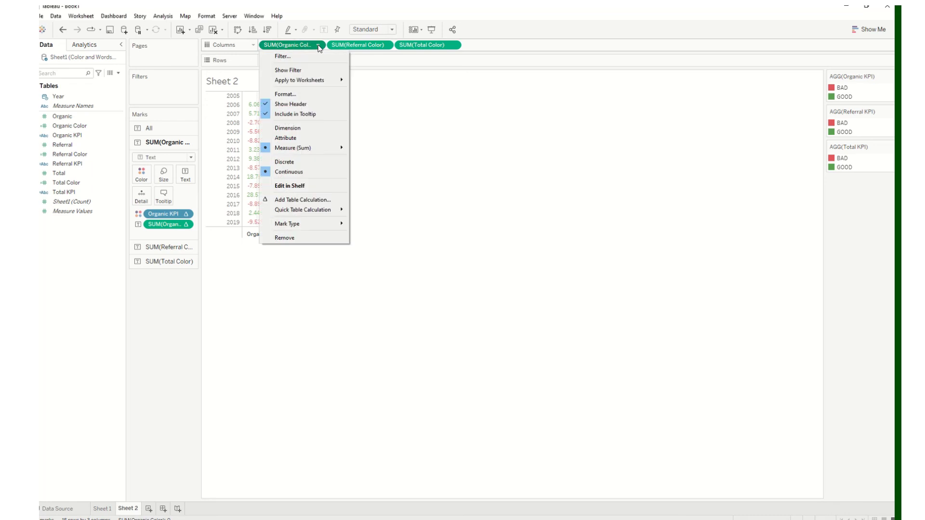
left_click(302, 93)
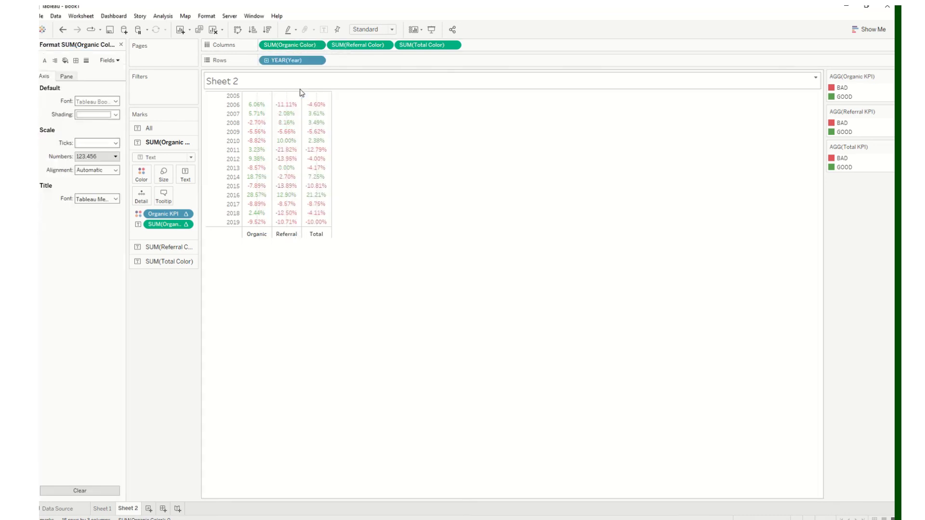
left_click(87, 61)
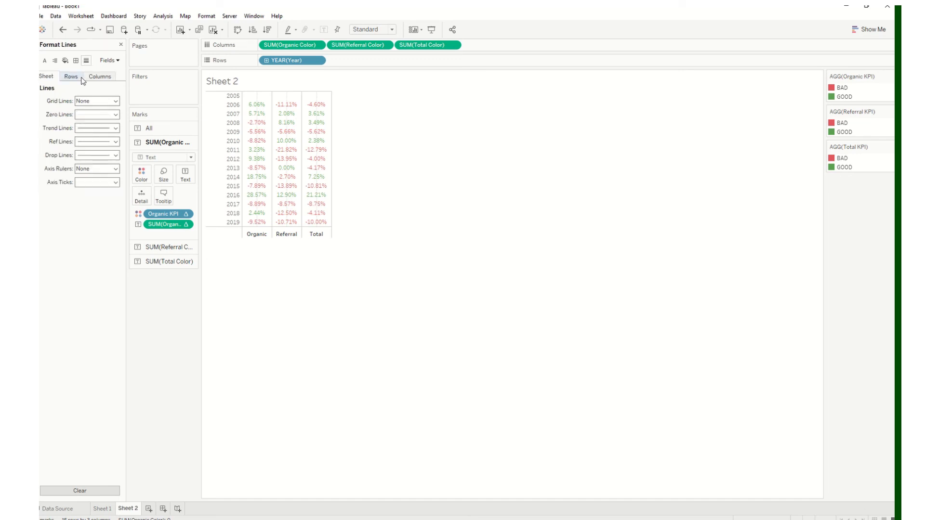
left_click(97, 114)
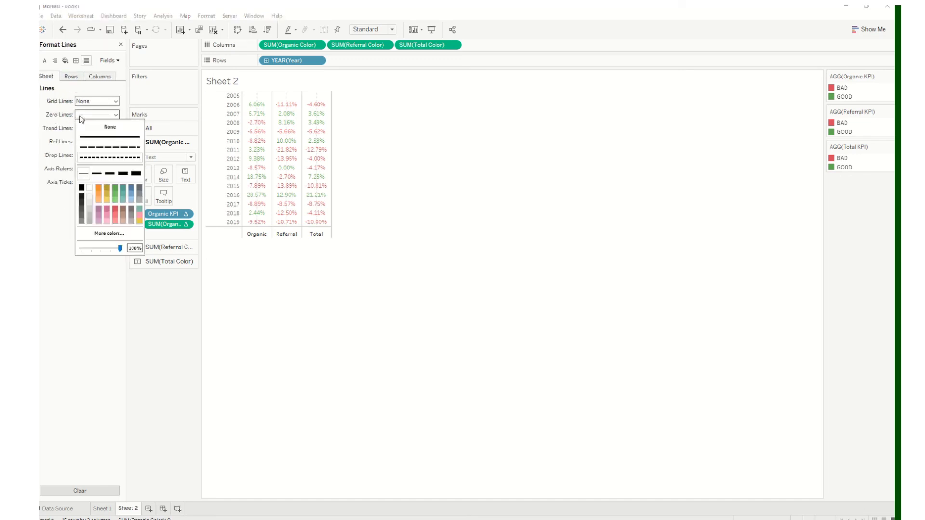
left_click(102, 129)
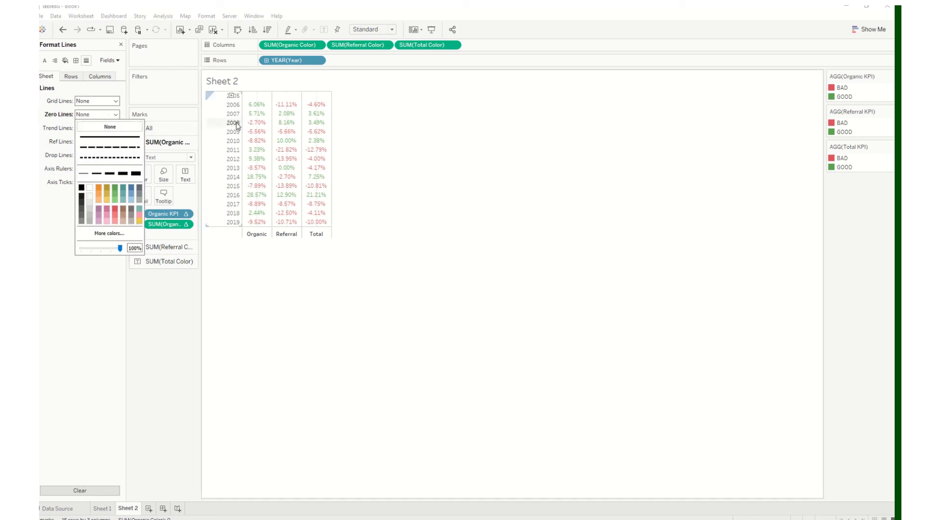
left_click(99, 278)
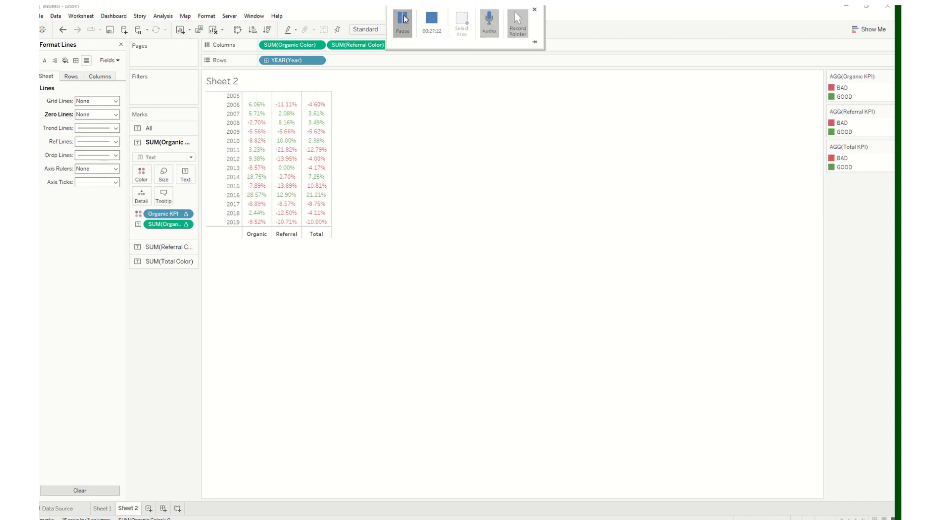
left_click(103, 102)
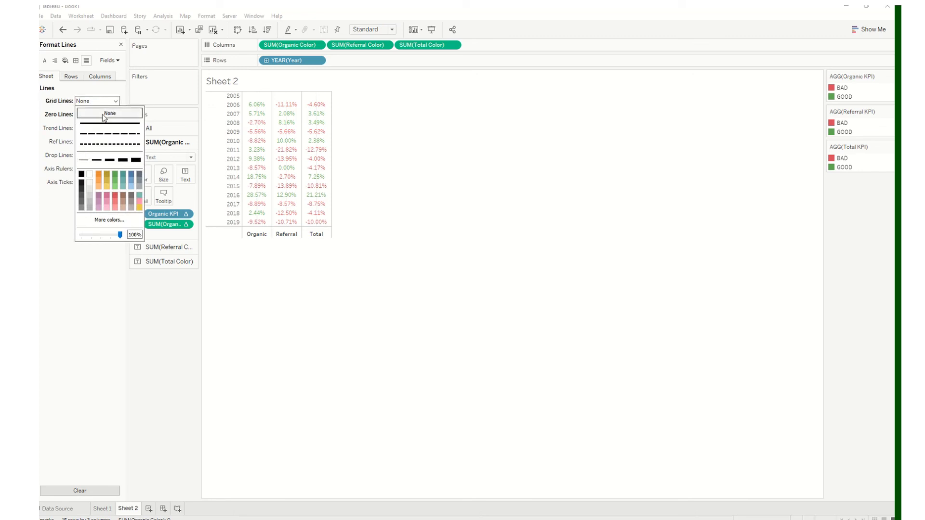
left_click(85, 279)
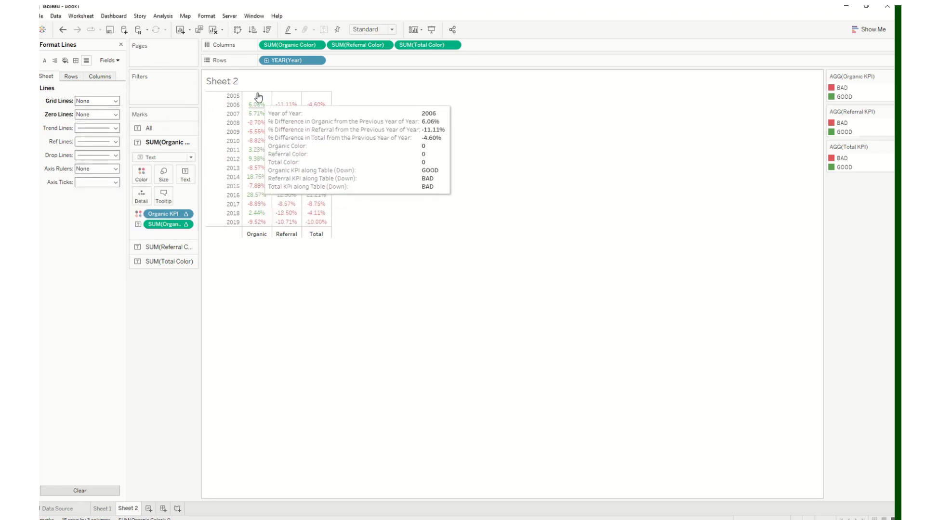
left_click(120, 45)
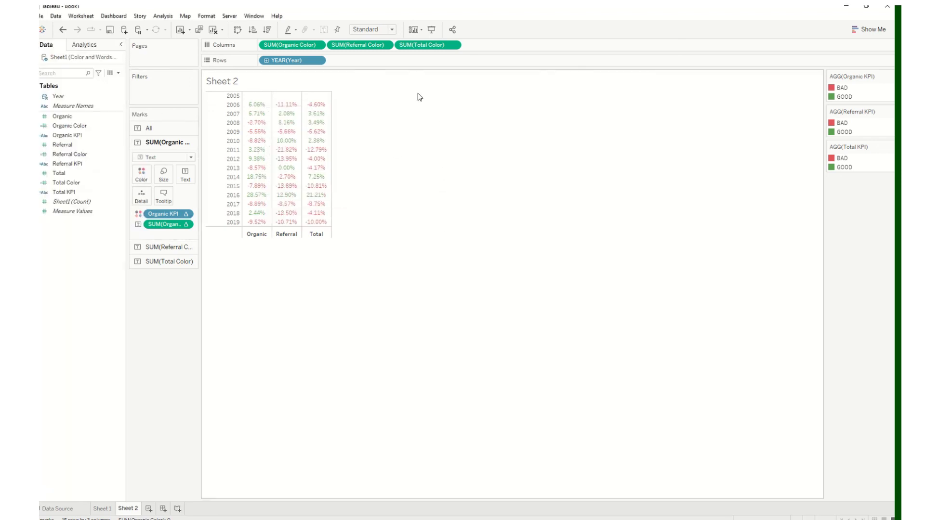
Step: Check the grid line and zero line settings in the line formatting reached from the Referral Color field
left_click(386, 45)
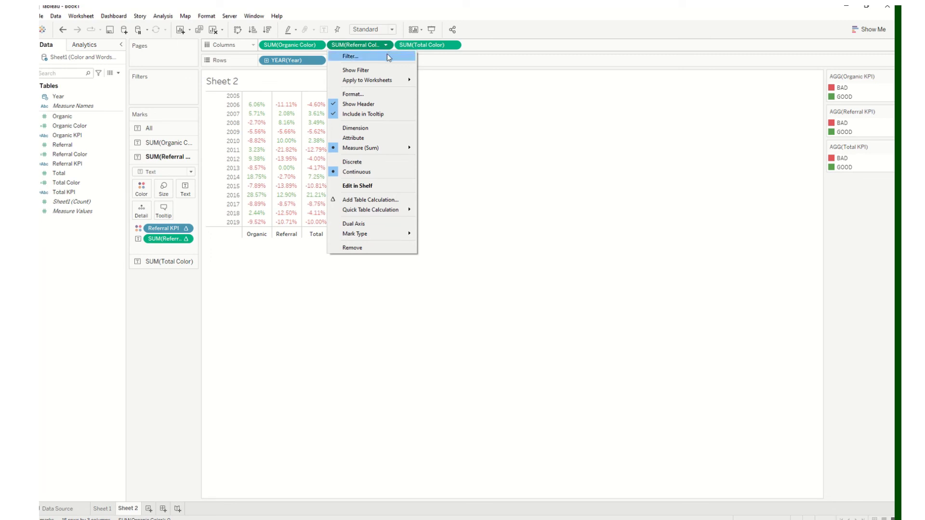
left_click(378, 94)
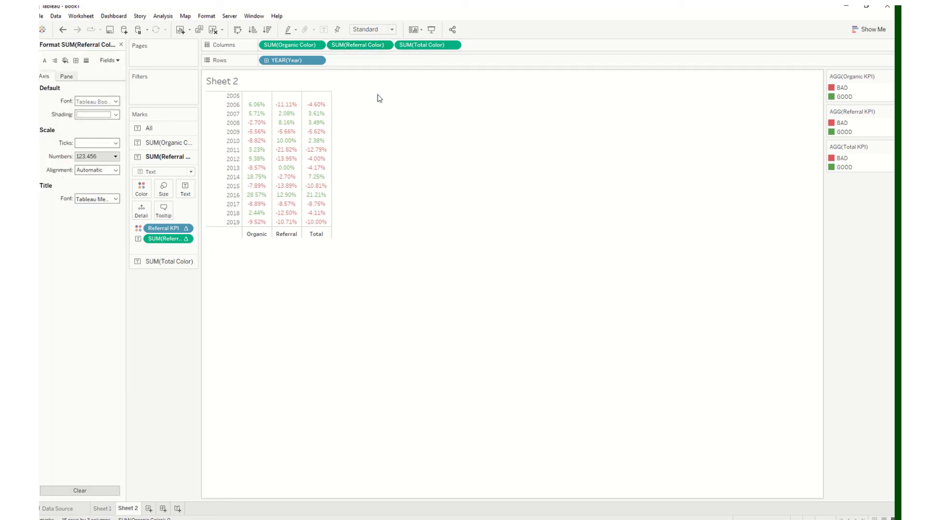
left_click(87, 60)
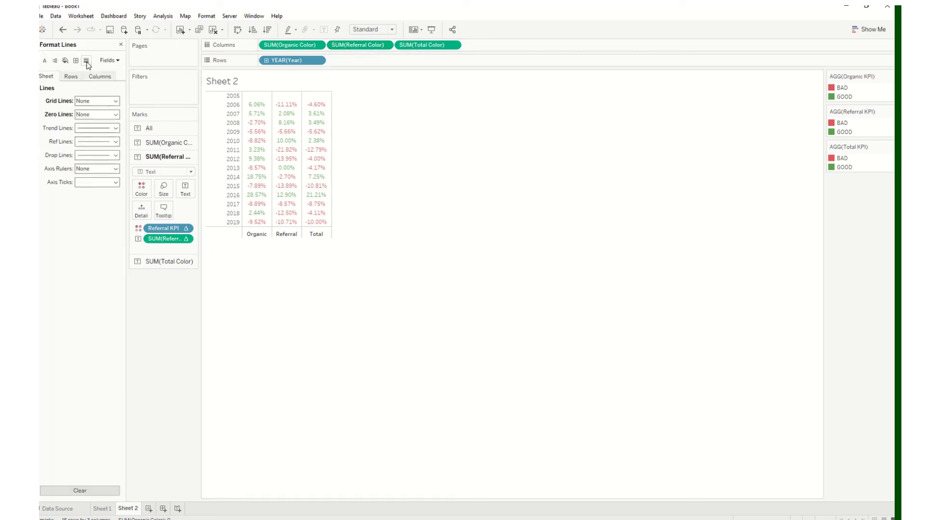
left_click(98, 101)
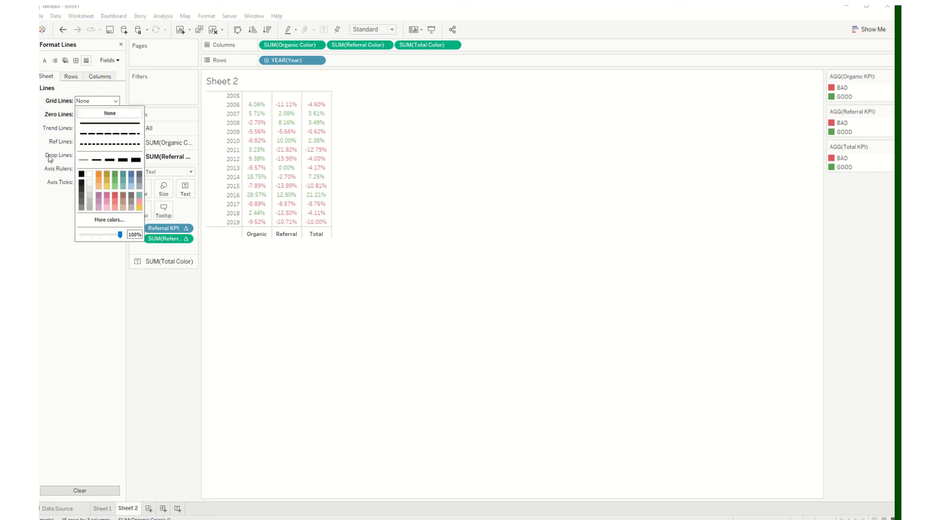
left_click(48, 229)
left_click(96, 114)
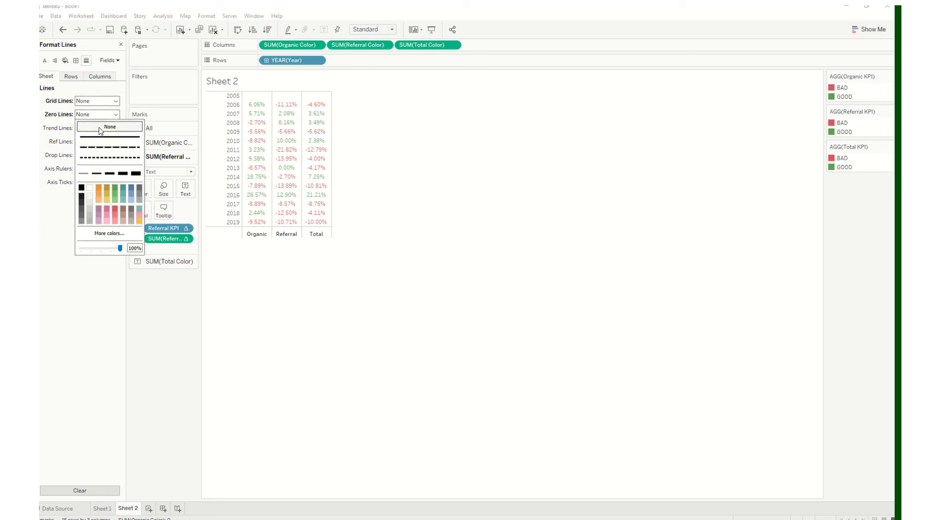
left_click(131, 316)
left_click(121, 44)
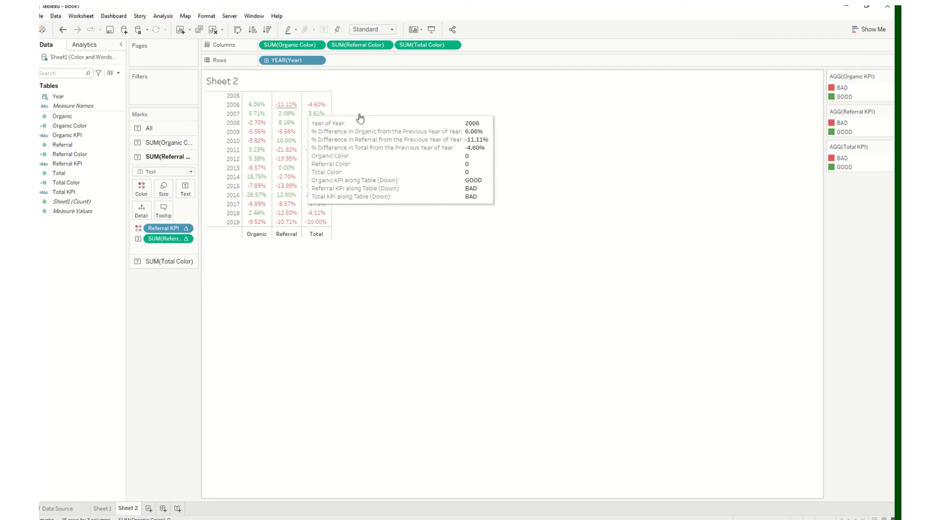
Step: Try the table in Entire View and return it to the Standard fit
left_click(891, 77)
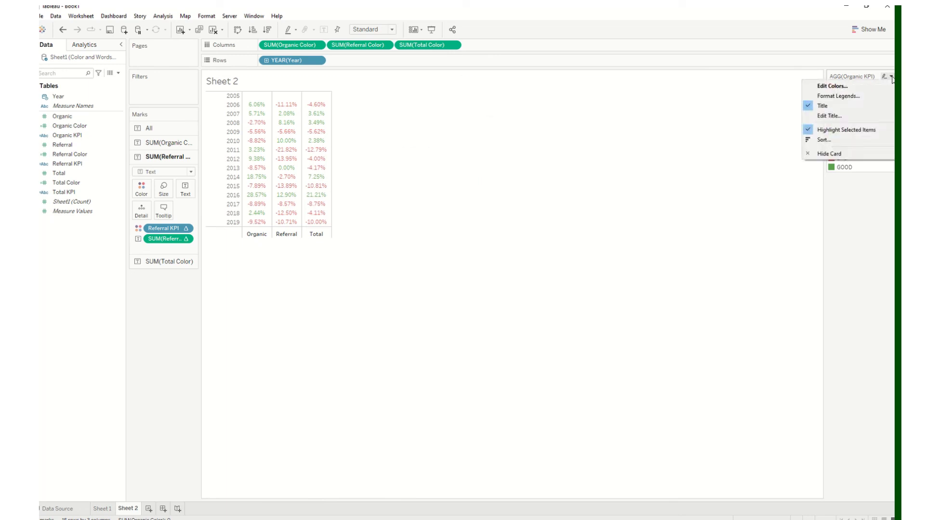
left_click(385, 29)
left_click(379, 61)
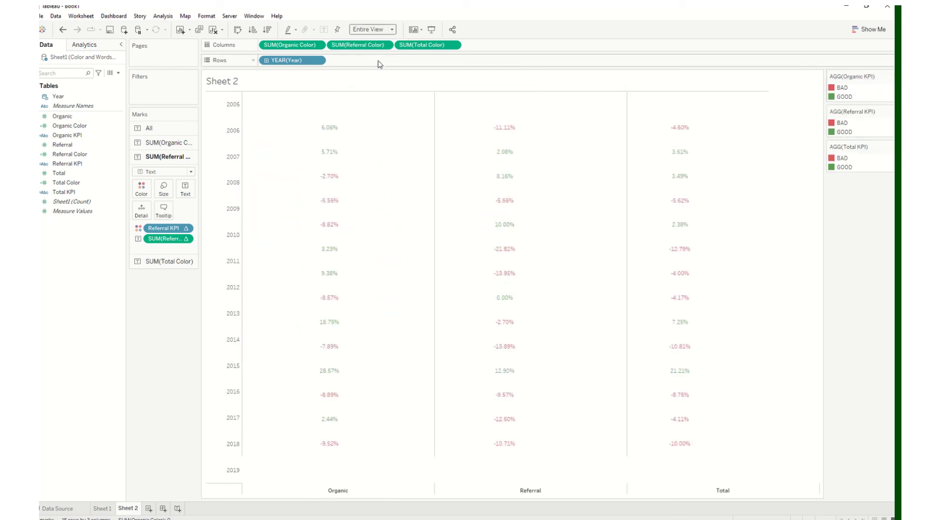
left_click(372, 30)
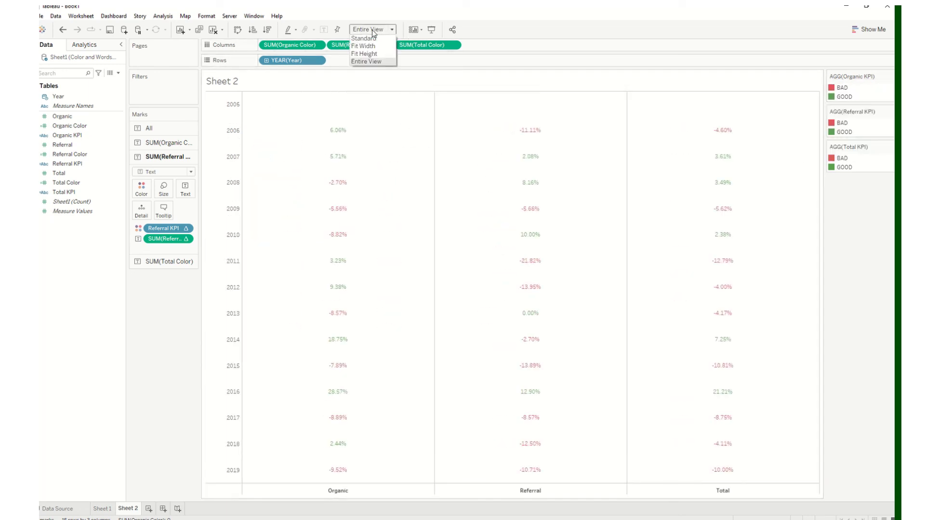
left_click(371, 38)
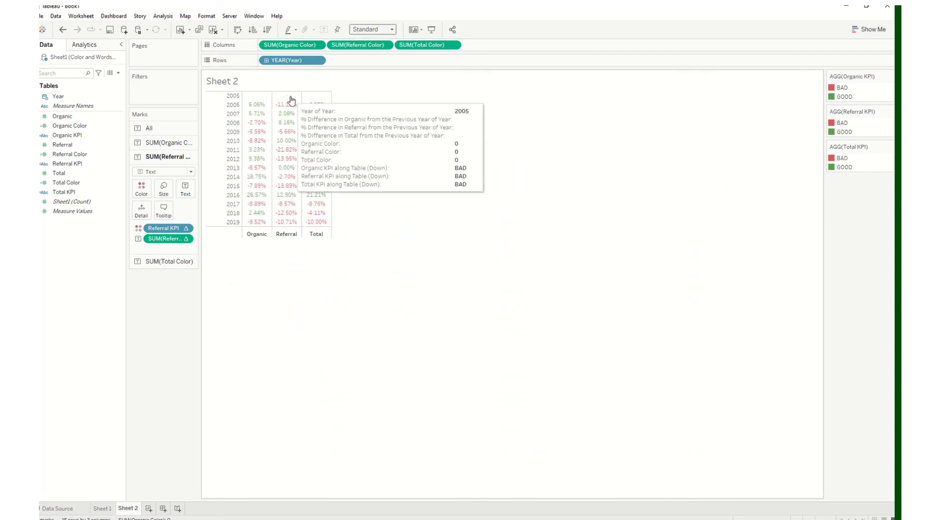
Step: Widen the legend area beside the table and undo a trial of the Fit Width view
left_click(360, 30)
left_click(365, 46)
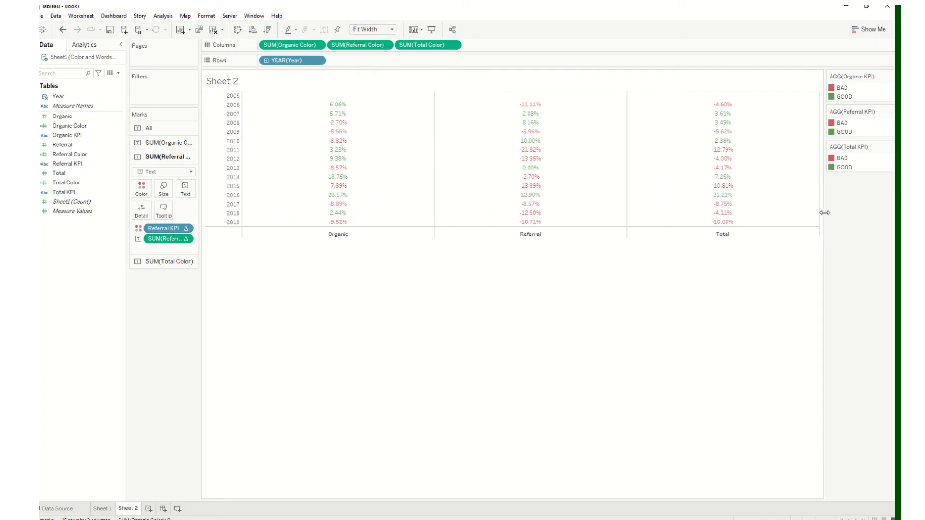
left_click_drag(823, 217, 761, 213)
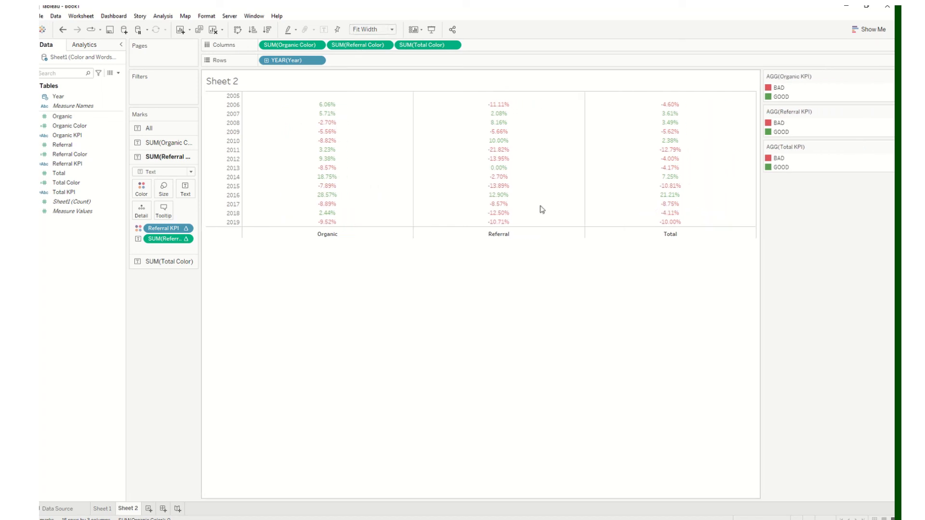
key("ctrl+z")
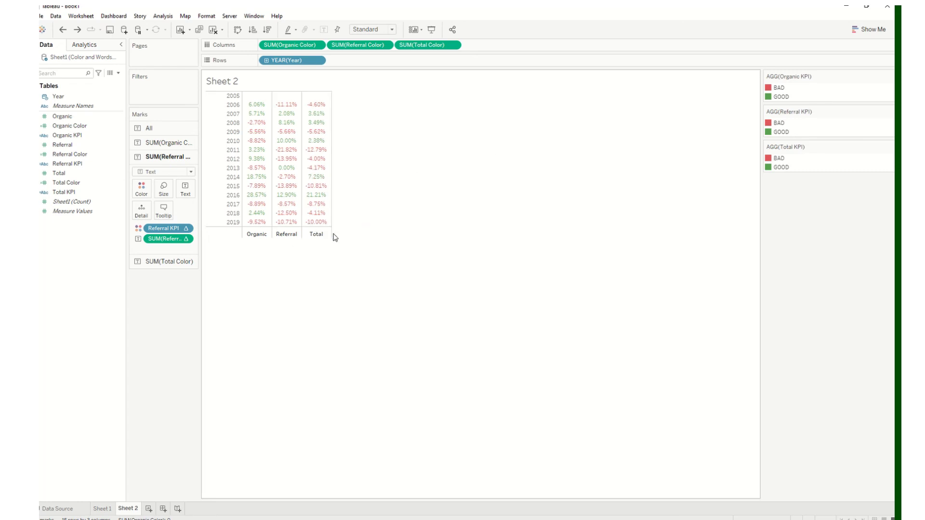
Step: Widen the table's three measure columns and leave only the Total KPI color legend showing, without its title
left_click_drag(331, 233, 364, 233)
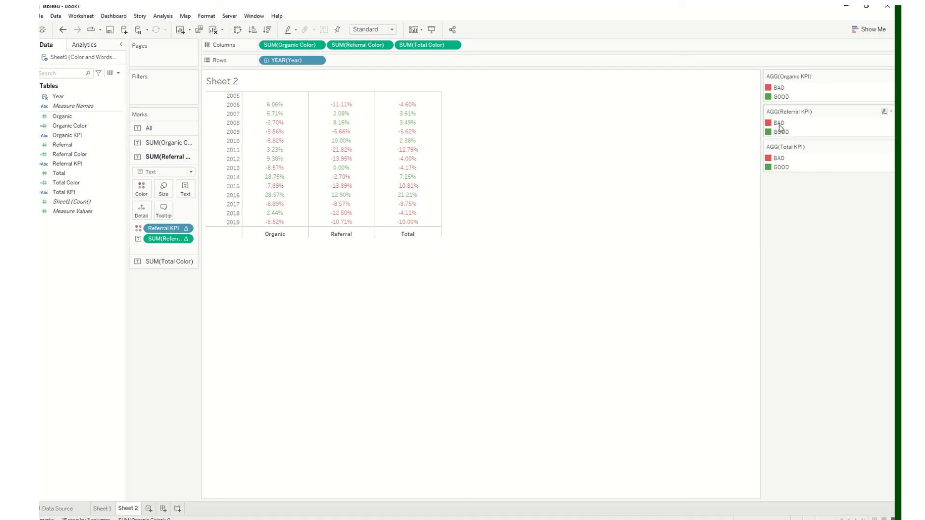
left_click(887, 77)
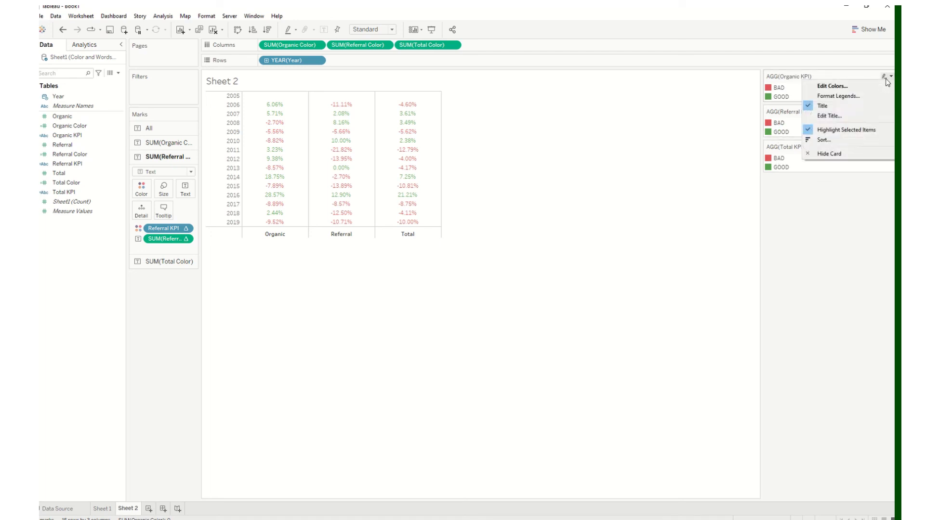
left_click(830, 154)
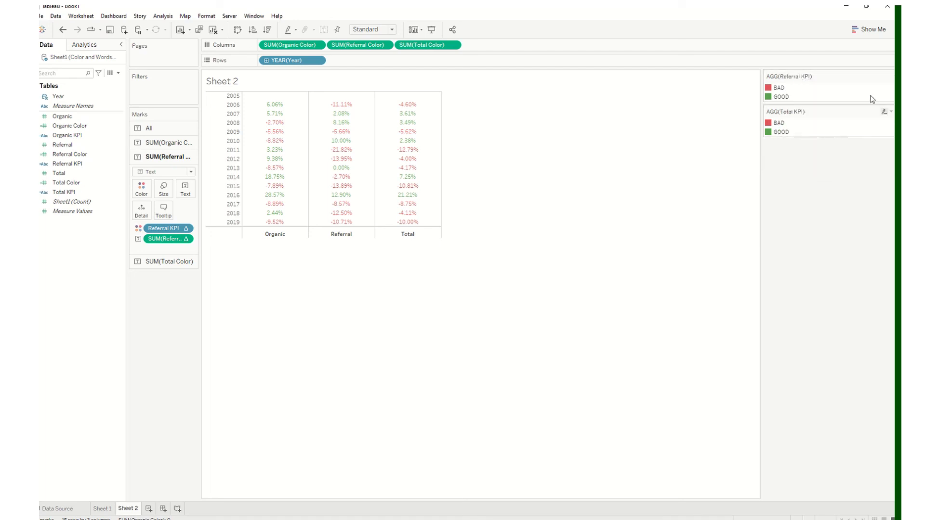
left_click(888, 76)
left_click(830, 153)
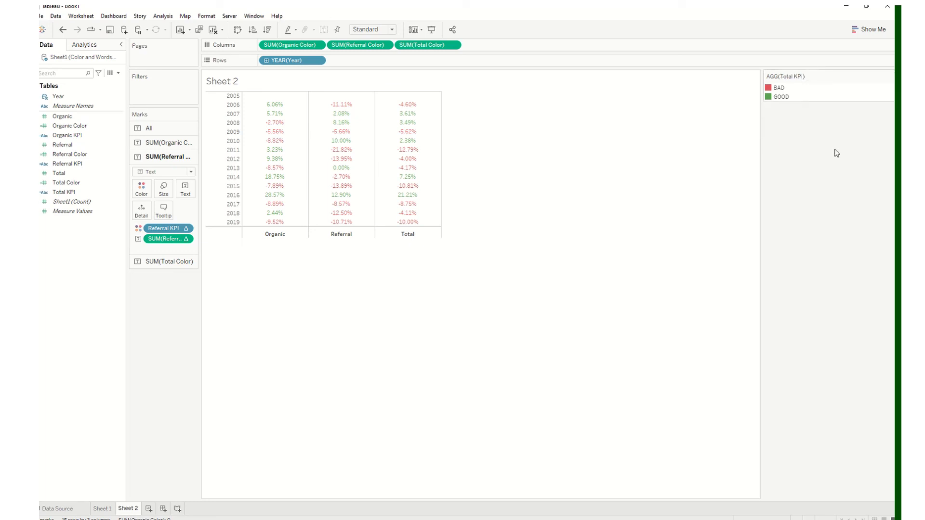
left_click(889, 76)
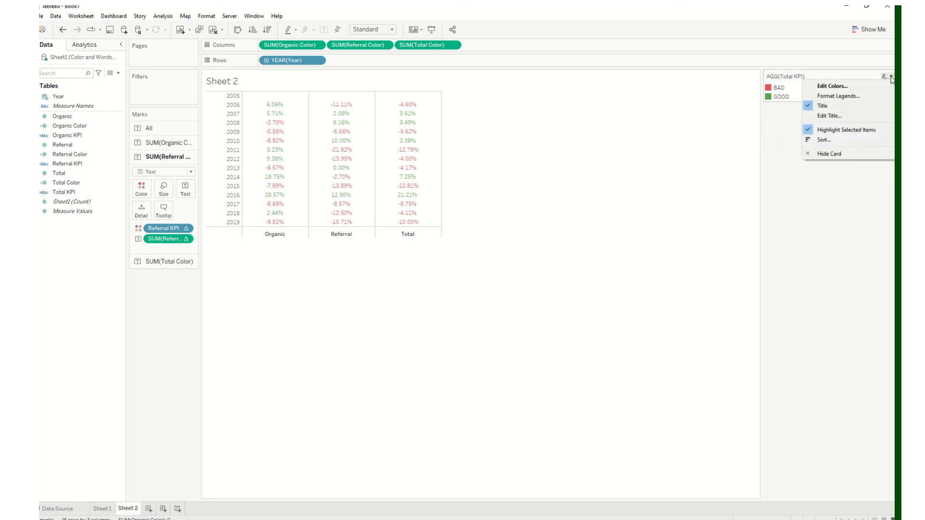
left_click(846, 107)
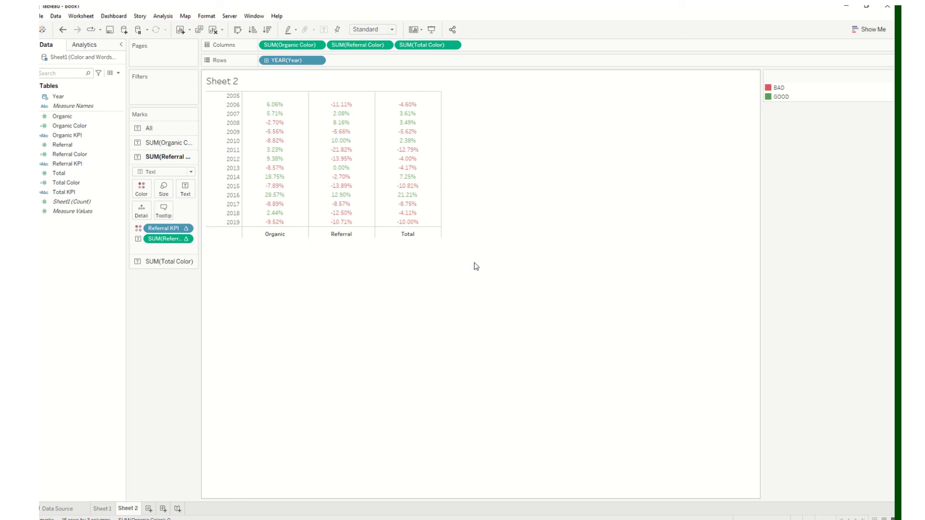
Step: On Sheet 1, add a mark annotation reading "ORGANIC" in bold to the 2005 point of the upper line
left_click(102, 508)
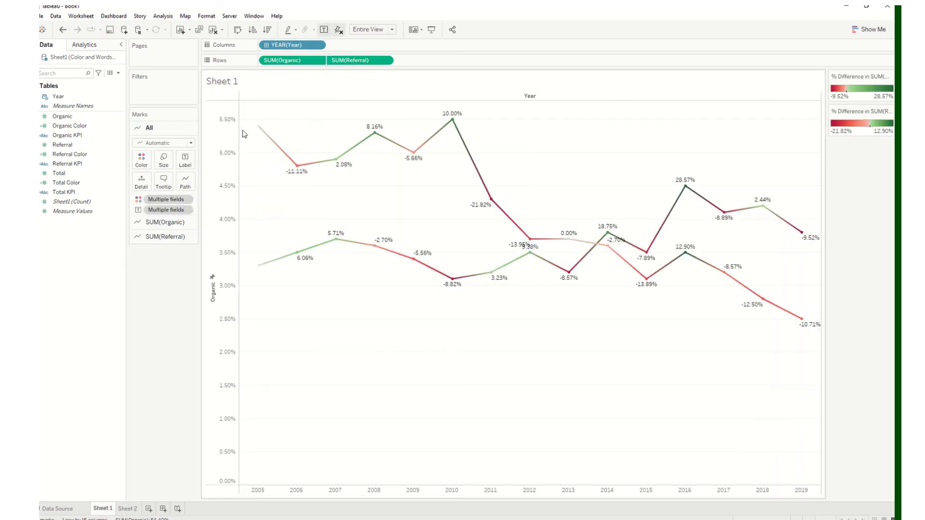
mouse_move(258, 129)
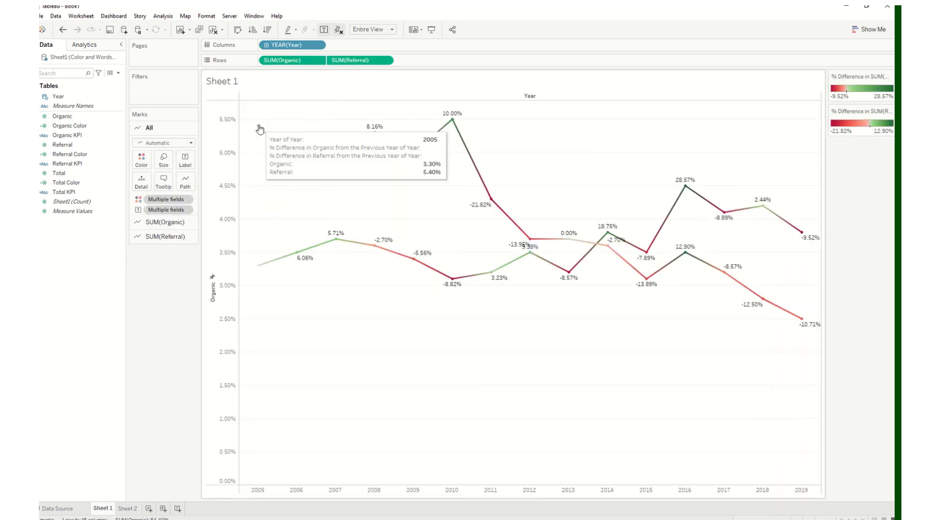
mouse_move(262, 270)
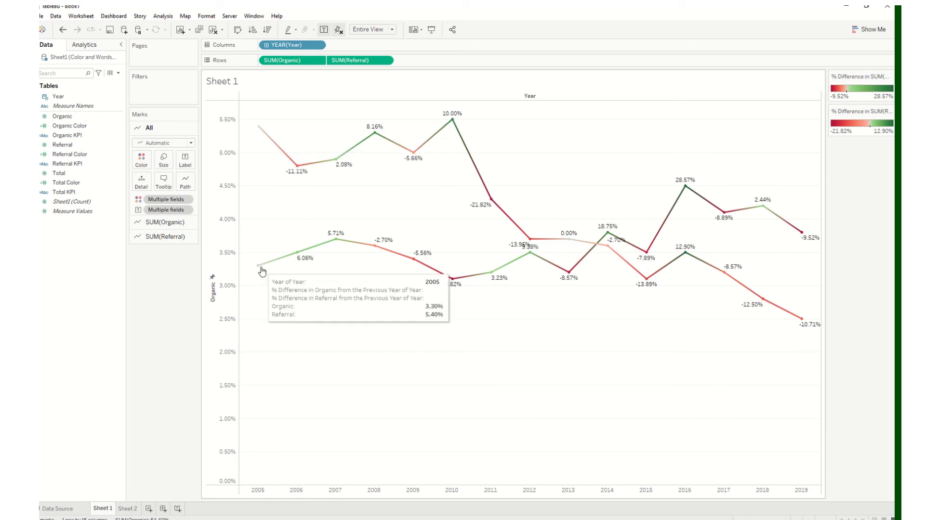
right_click(259, 126)
mouse_move(299, 213)
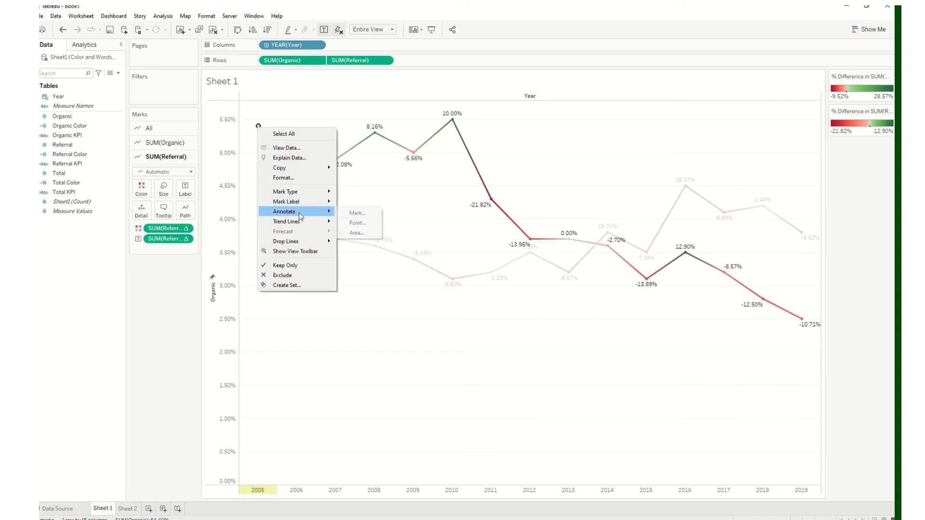
left_click(356, 213)
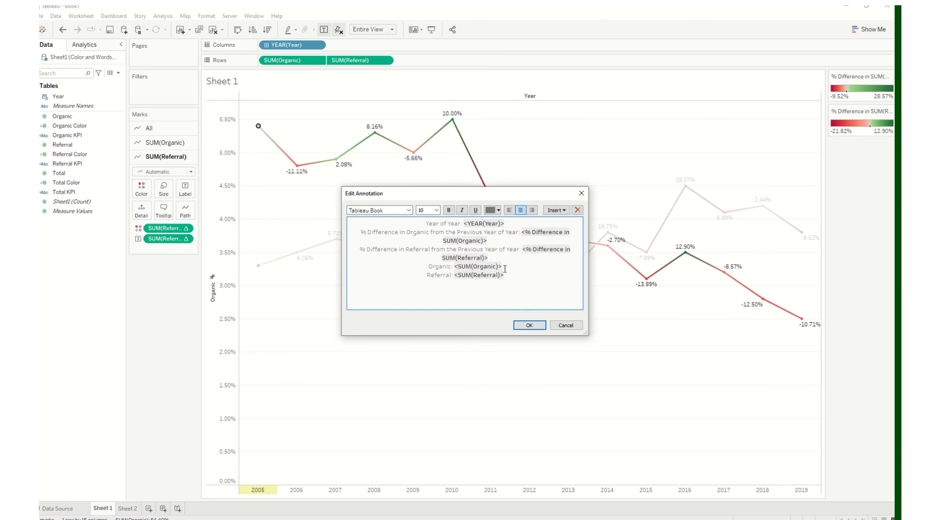
key("ctrl+a")
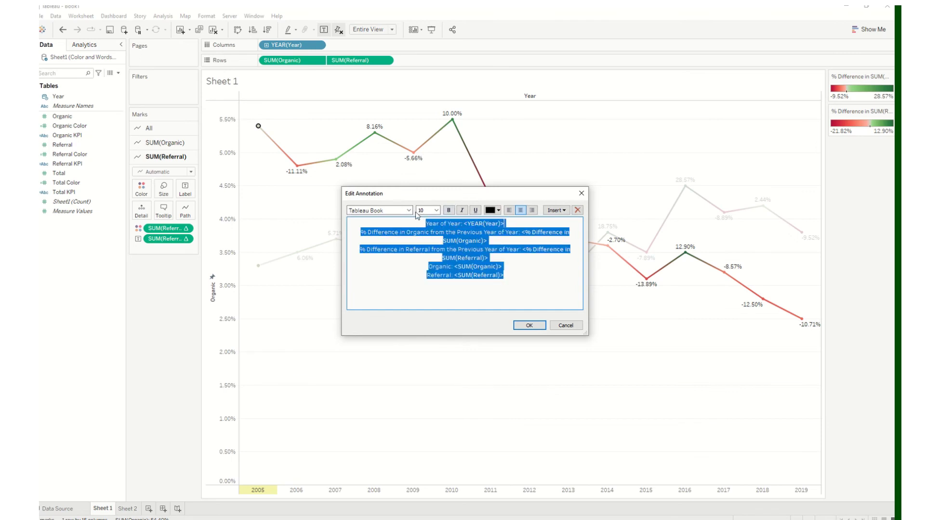
key("ctrl+b")
type("ORGANIC")
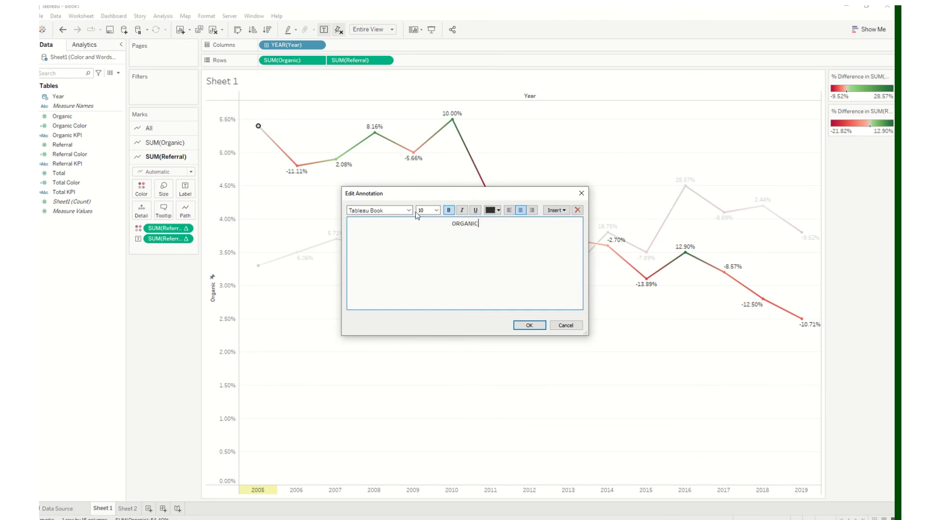
left_click(528, 325)
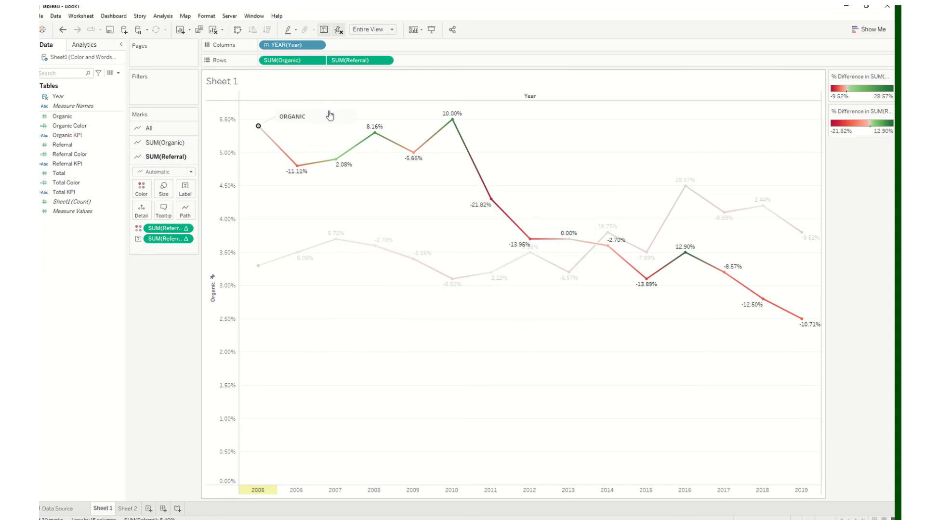
Step: Move the ORGANIC annotation close to the 2005 start of the upper line
mouse_move(330, 115)
left_mouse_down()
mouse_move(254, 157)
mouse_move(270, 99)
mouse_move(316, 106)
mouse_move(312, 122)
left_mouse_up()
right_click(315, 124)
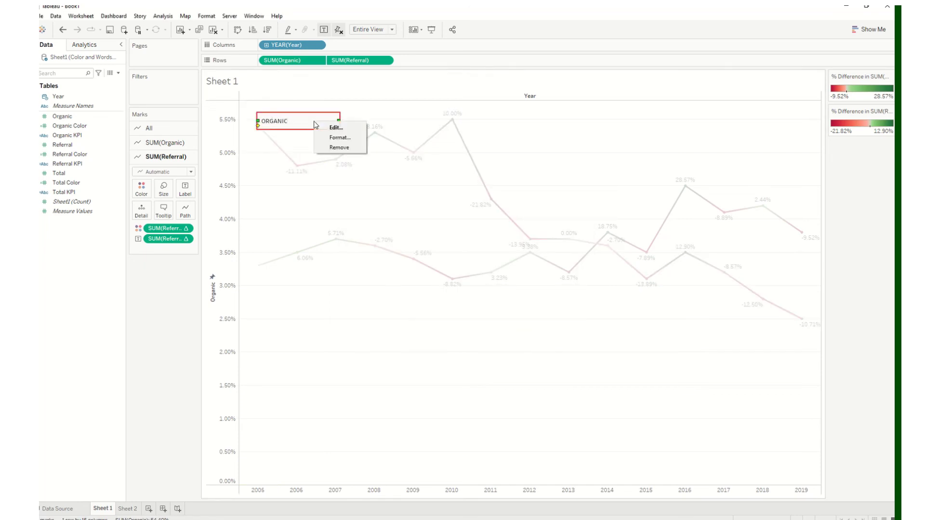
left_click(335, 127)
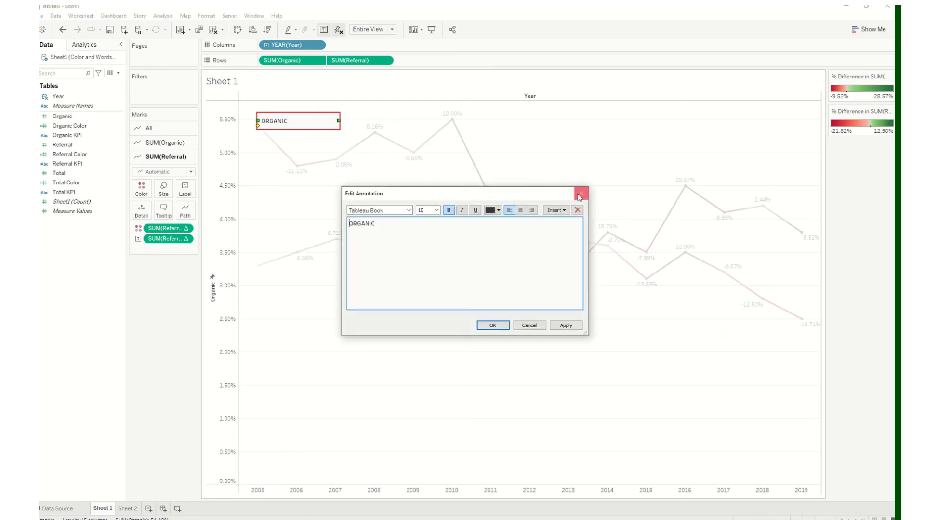
left_click(581, 194)
Step: Format the ORGANIC annotation with its line and box shading both set to None
right_click(314, 120)
left_click(332, 133)
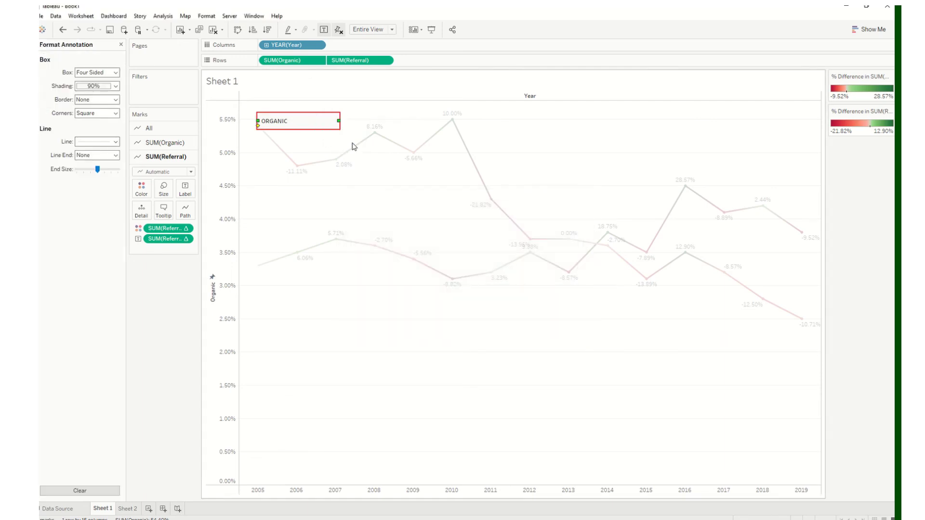
left_click(98, 143)
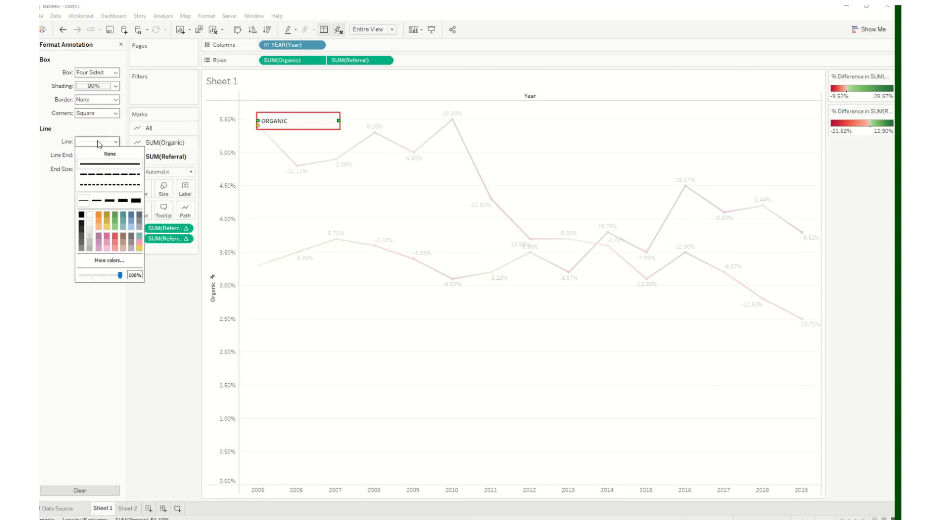
left_click(101, 155)
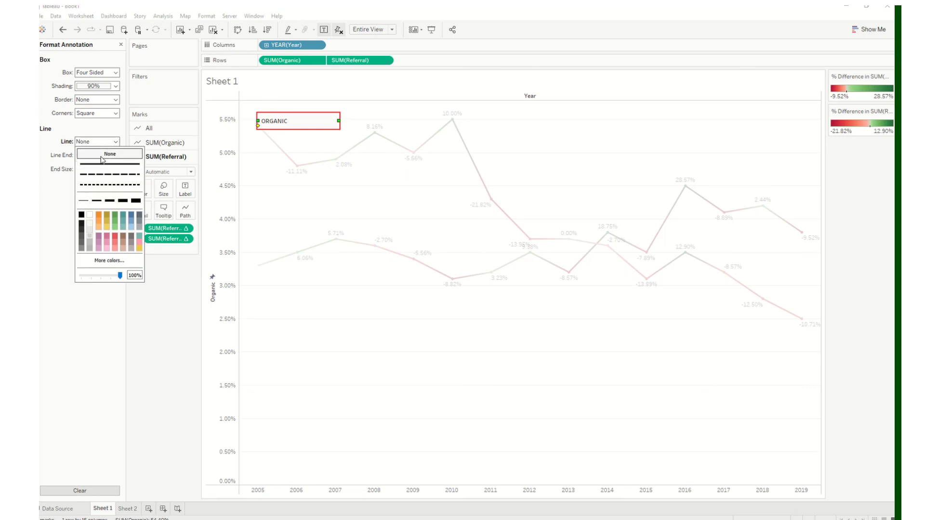
left_click(267, 159)
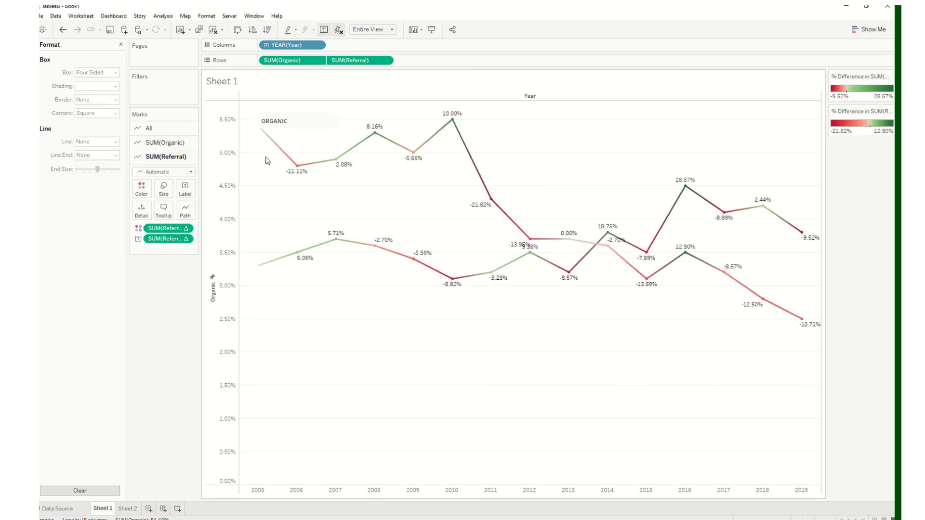
left_click(297, 125)
left_click(97, 86)
left_click(109, 99)
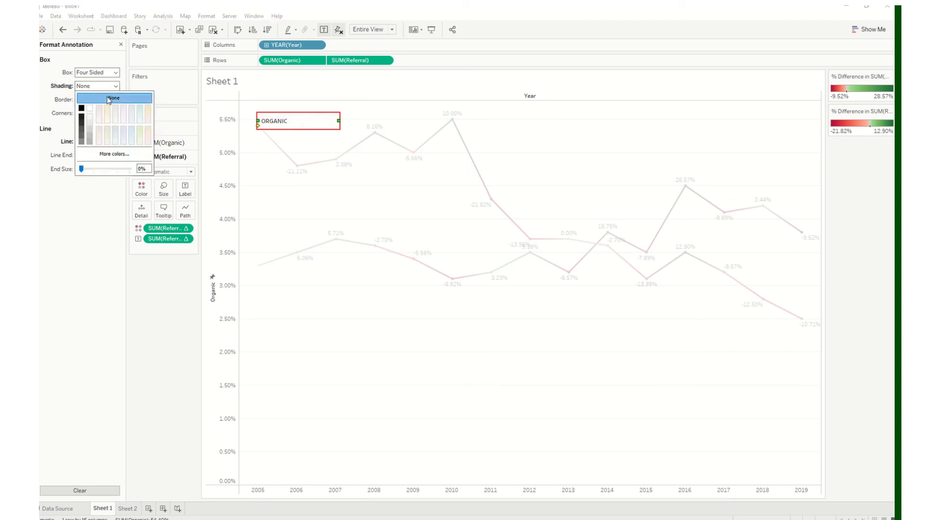
left_click(263, 199)
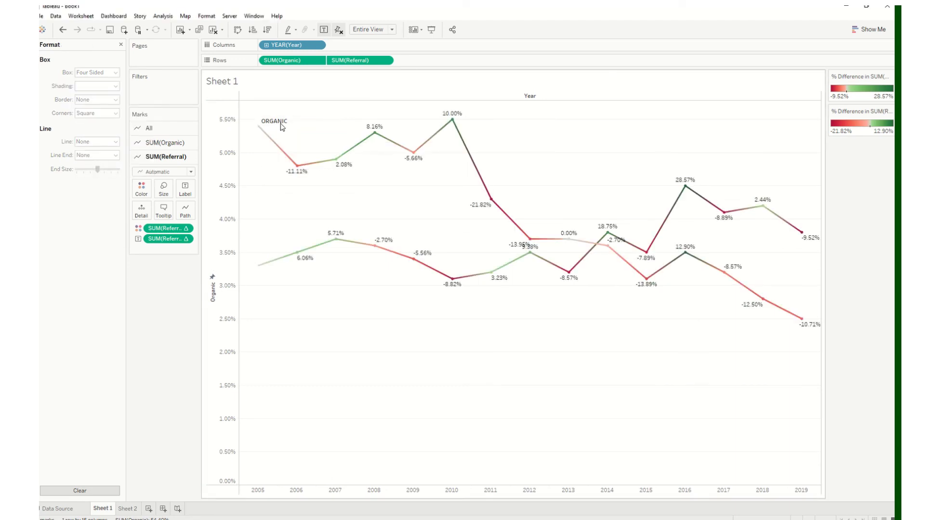
left_click(164, 143)
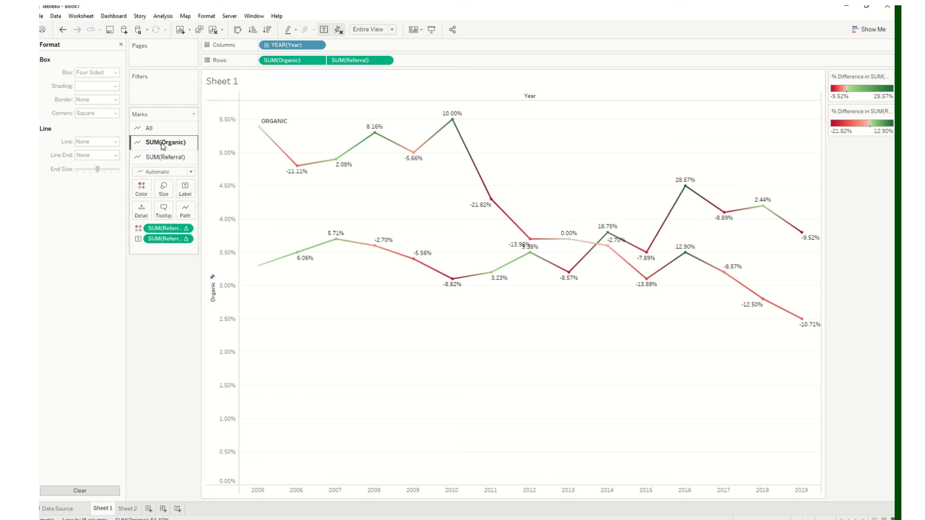
left_click(165, 246)
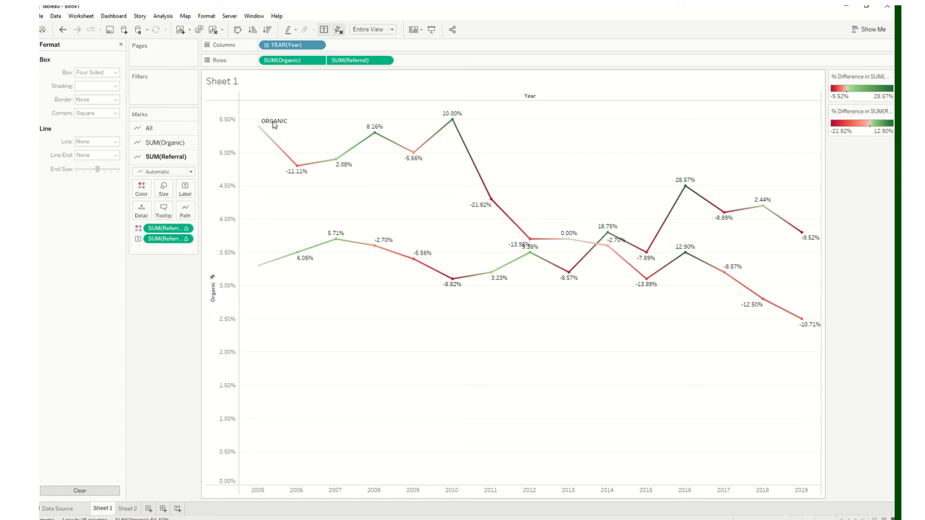
Step: Set the ORGANIC annotation's text to font size 12 and remove its bold formatting
left_click(274, 125)
right_click(282, 123)
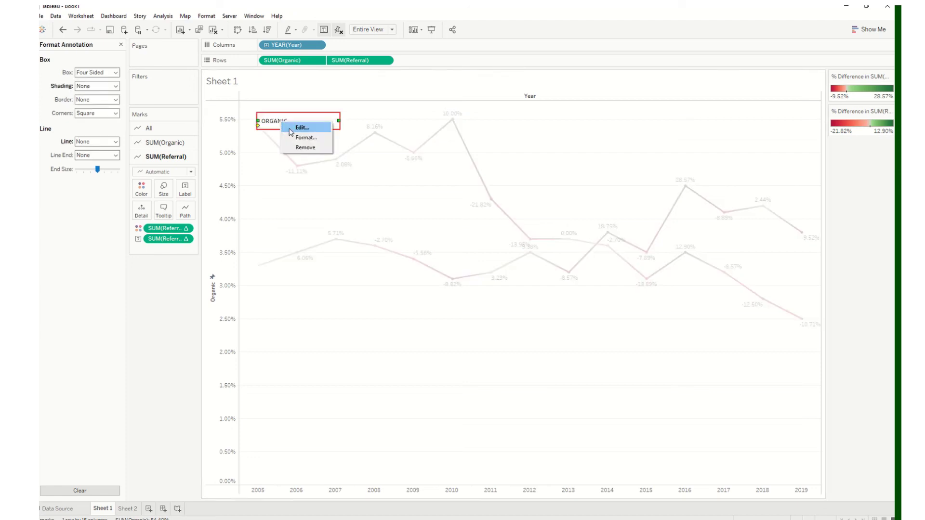
key("Escape")
double_click(296, 129)
left_click_drag(386, 224, 328, 221)
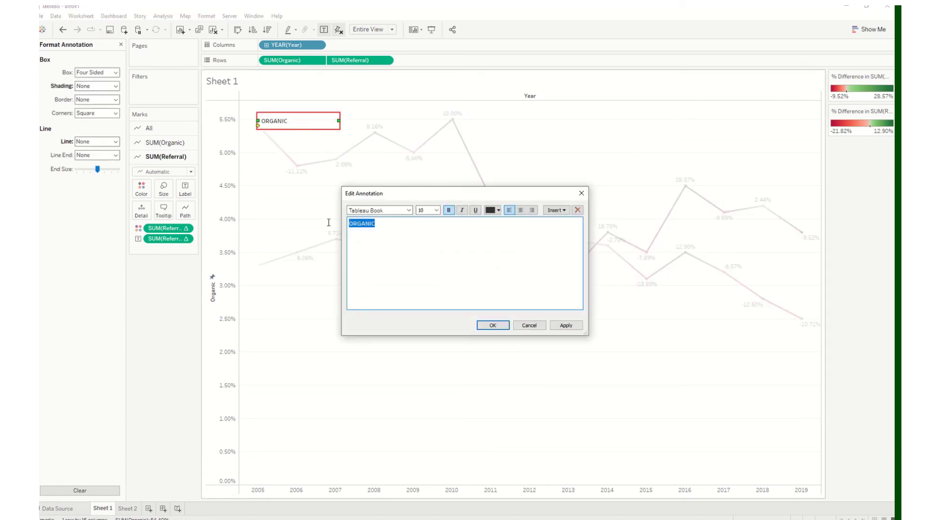
left_click(449, 210)
left_click(436, 211)
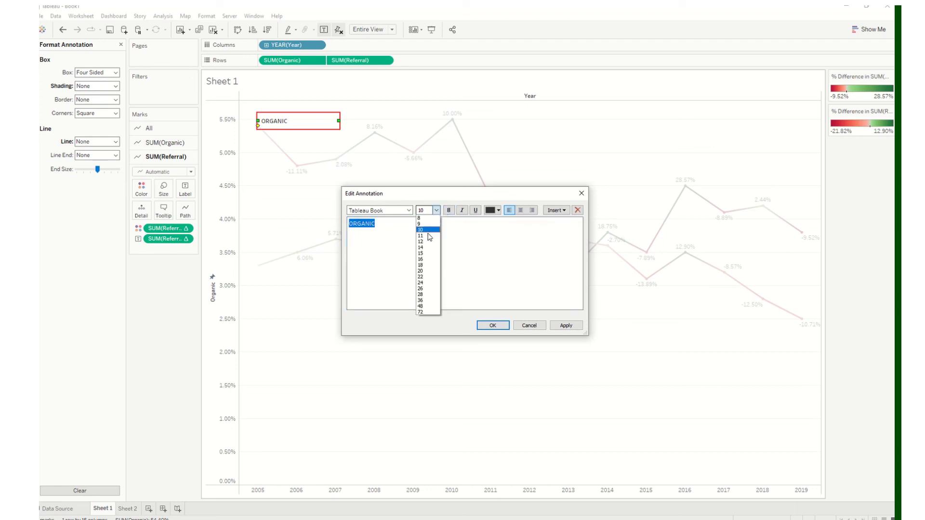
left_click(428, 242)
left_click(567, 325)
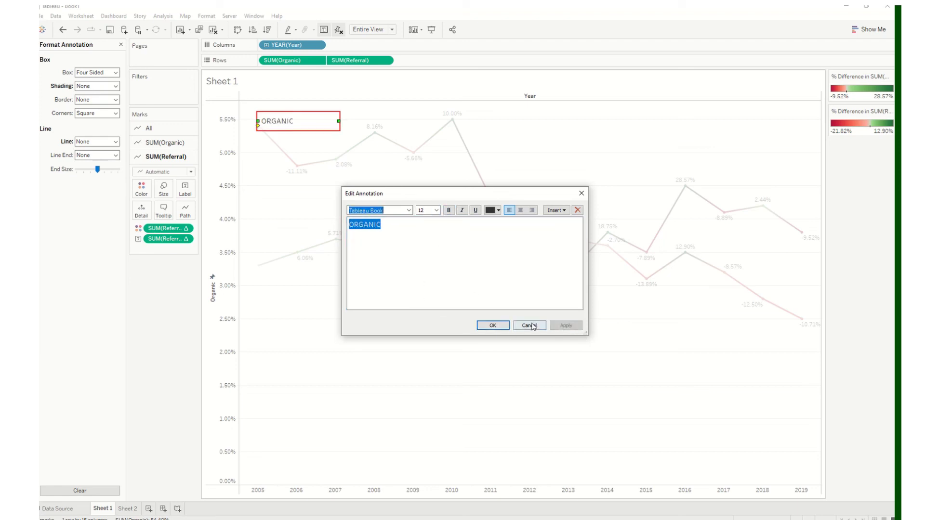
left_click(493, 325)
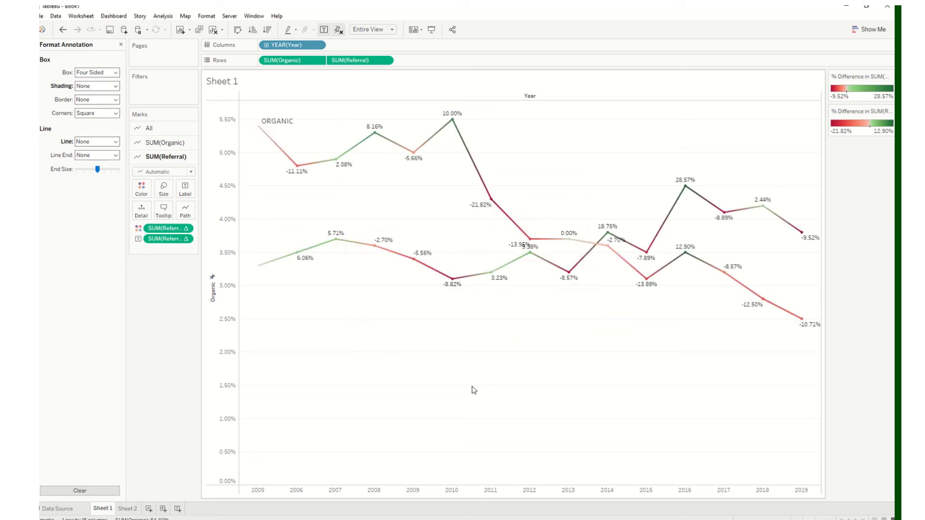
Step: Edit the ORGANIC annotation to make its text bold
left_click(280, 121)
right_click(283, 120)
left_click(299, 125)
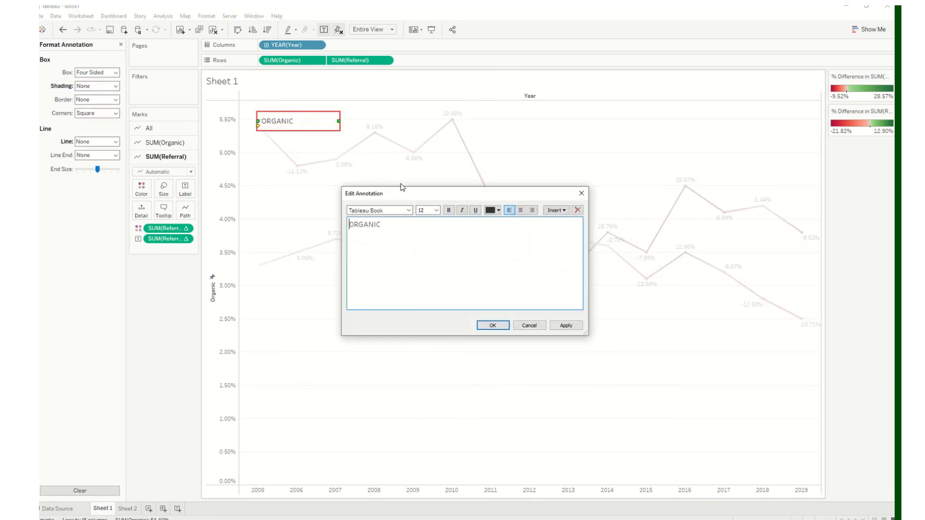
double_click(390, 225)
left_click(449, 210)
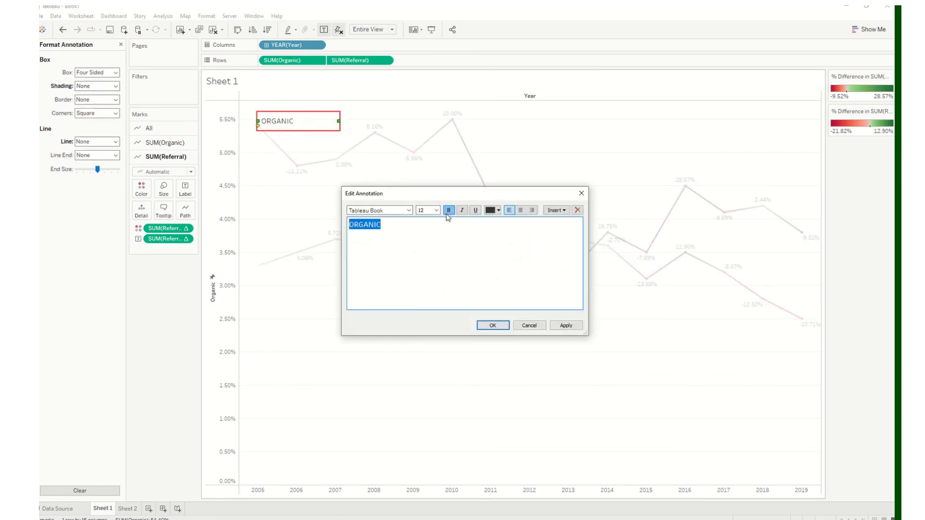
left_click(492, 326)
left_click(484, 360)
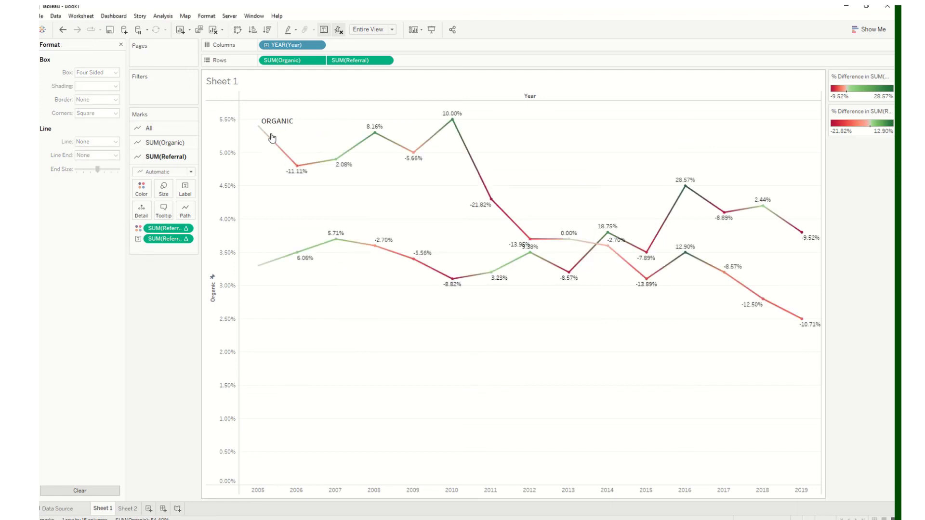
Step: Return to Sheet 2 and inspect the tooltip of the 2007 Referral value
mouse_move(280, 167)
mouse_move(659, 279)
left_click(134, 510)
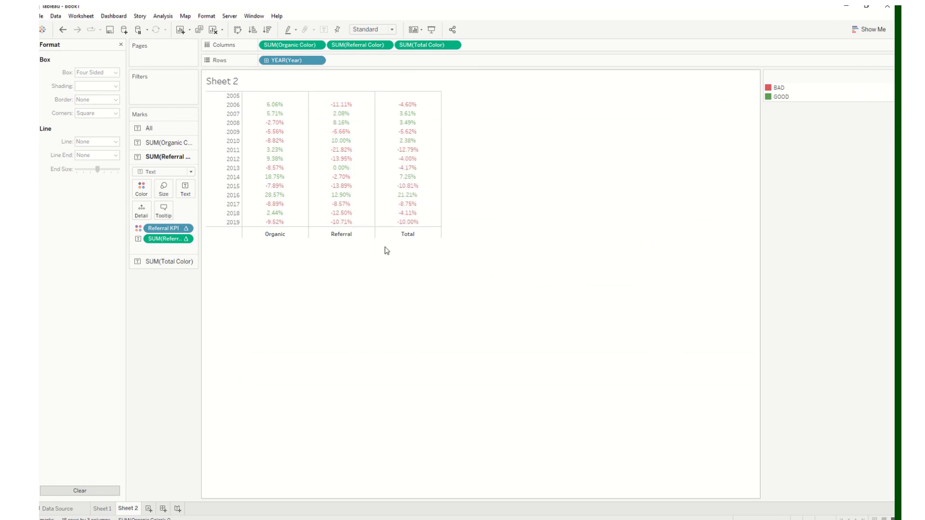
mouse_move(337, 120)
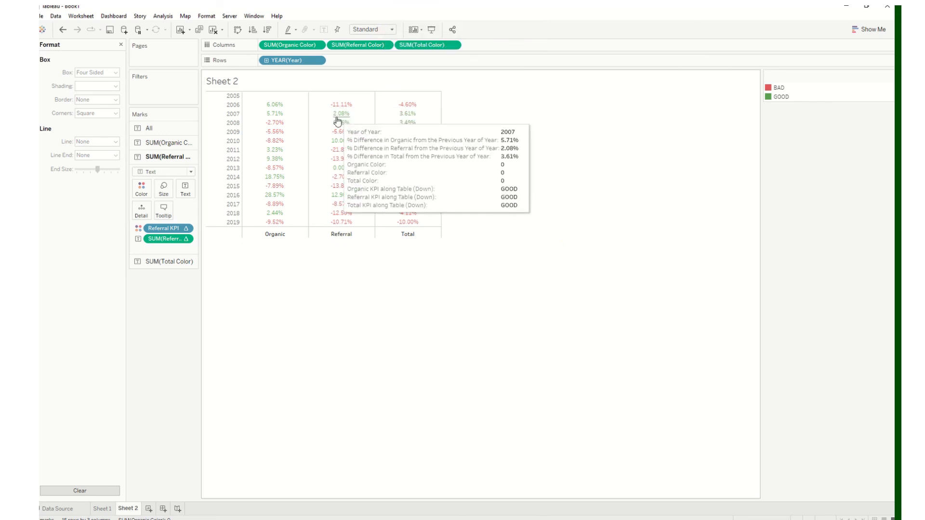